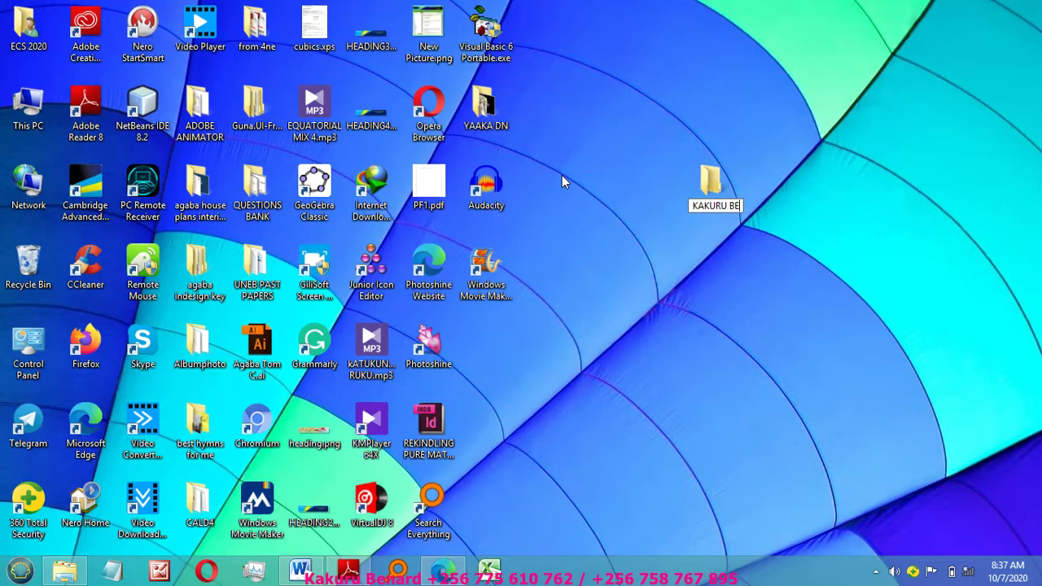
# Step: Name the new desktop folder with the student's name and number, then launch Microsoft Expression Web
pyautogui.write('082')
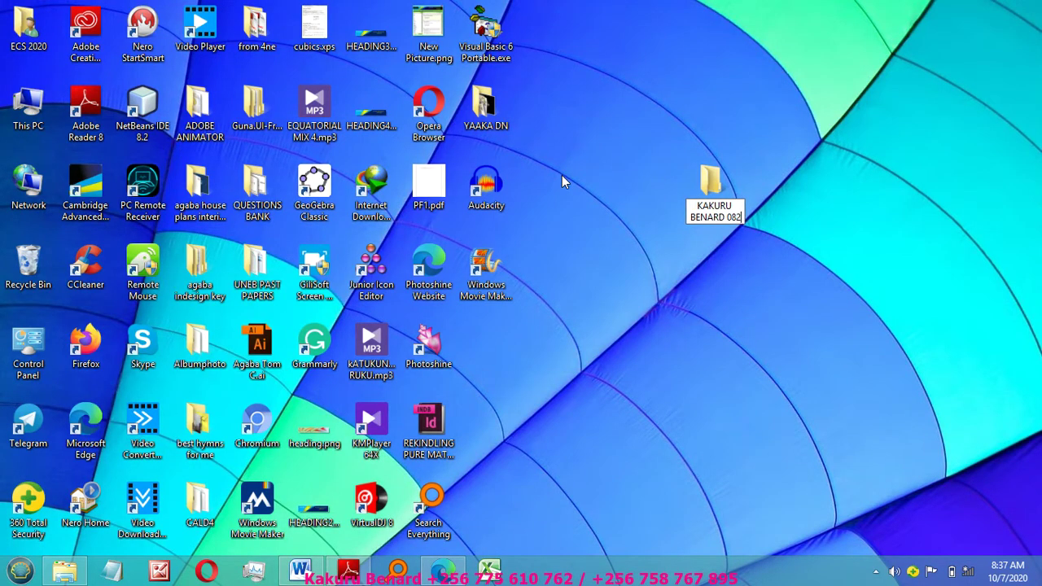
pyautogui.press('Return')
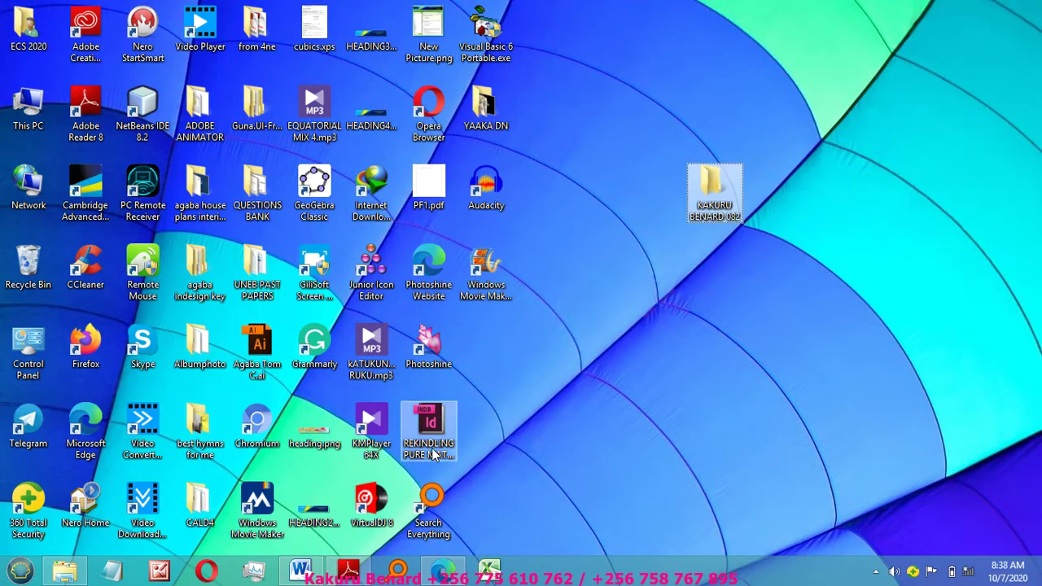
pyautogui.click(20, 569)
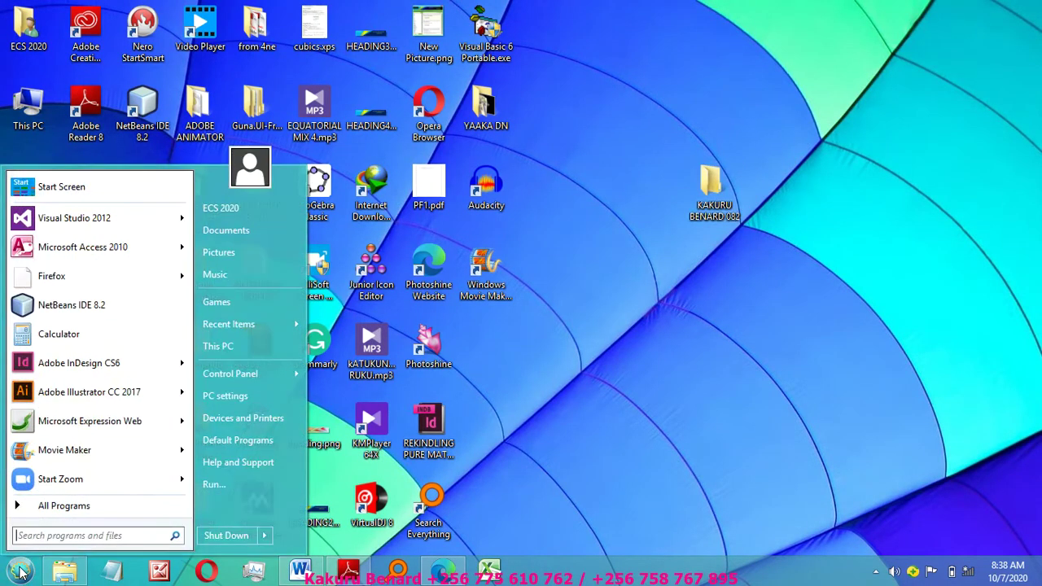
pyautogui.click(63, 507)
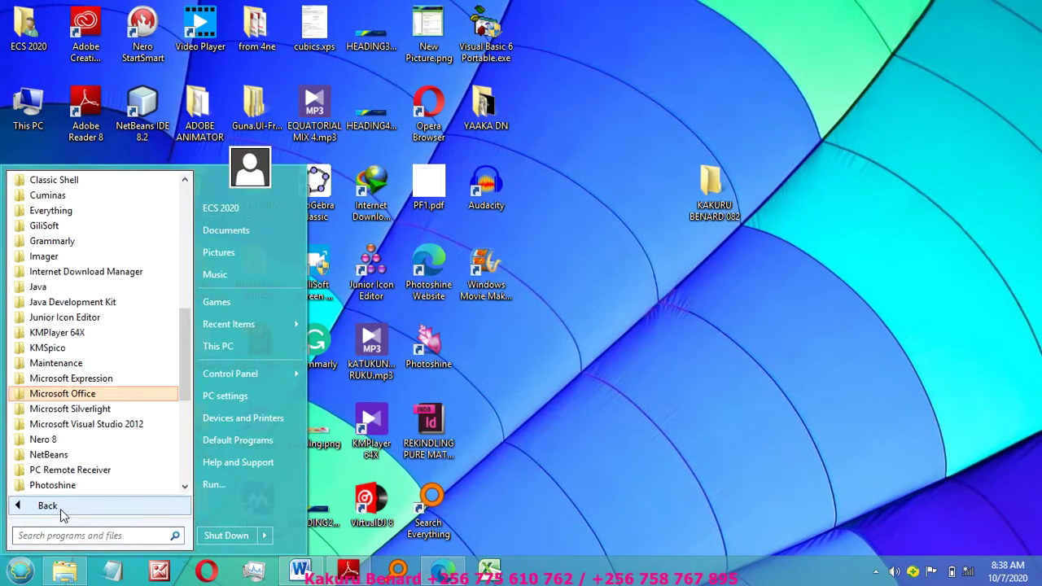
pyautogui.click(96, 380)
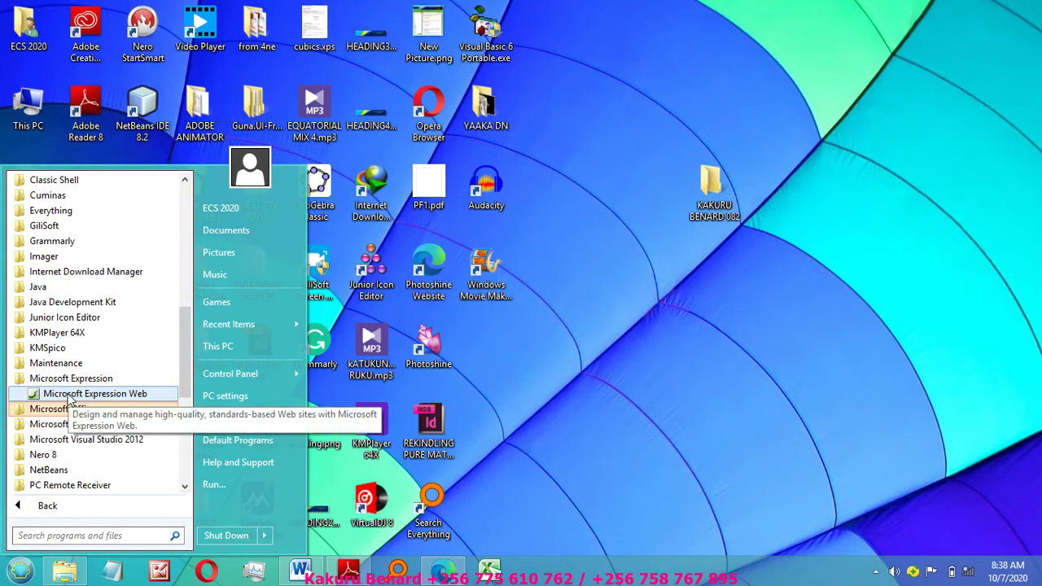
pyautogui.click(70, 395)
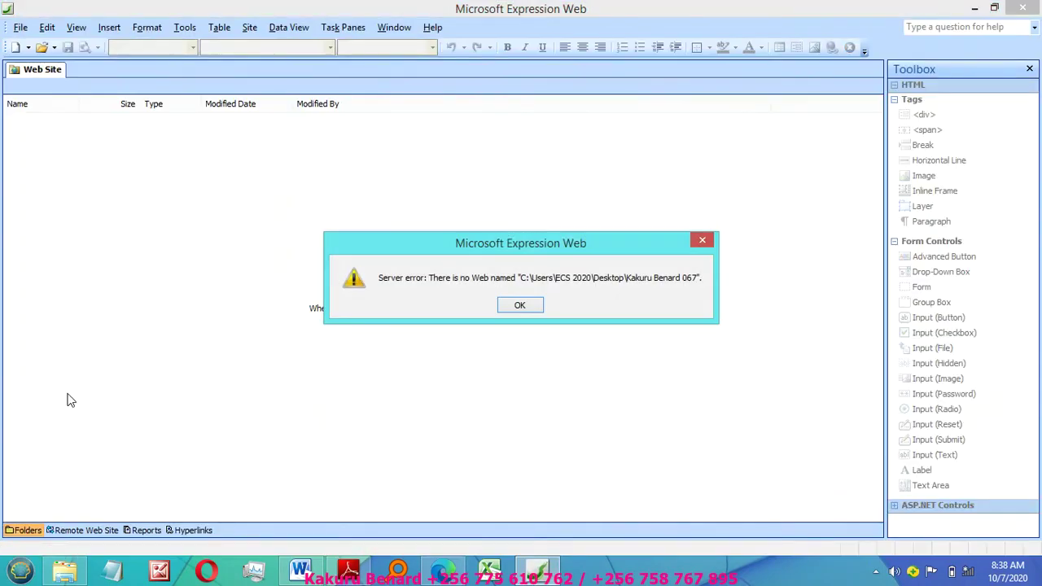
# Step: Dismiss the server error and start a new One Page Web Site
pyautogui.click(705, 239)
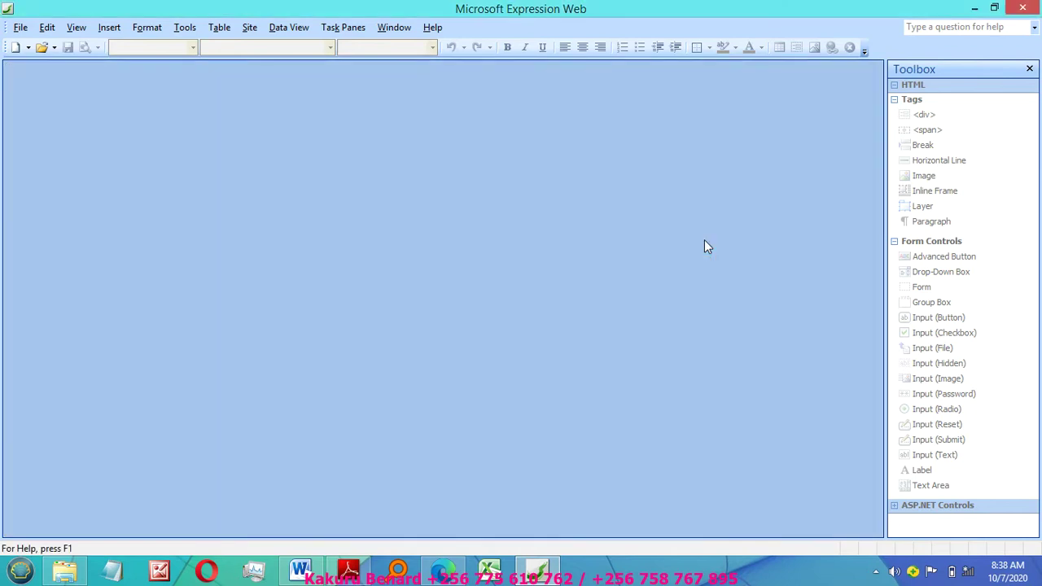
pyautogui.click(21, 27)
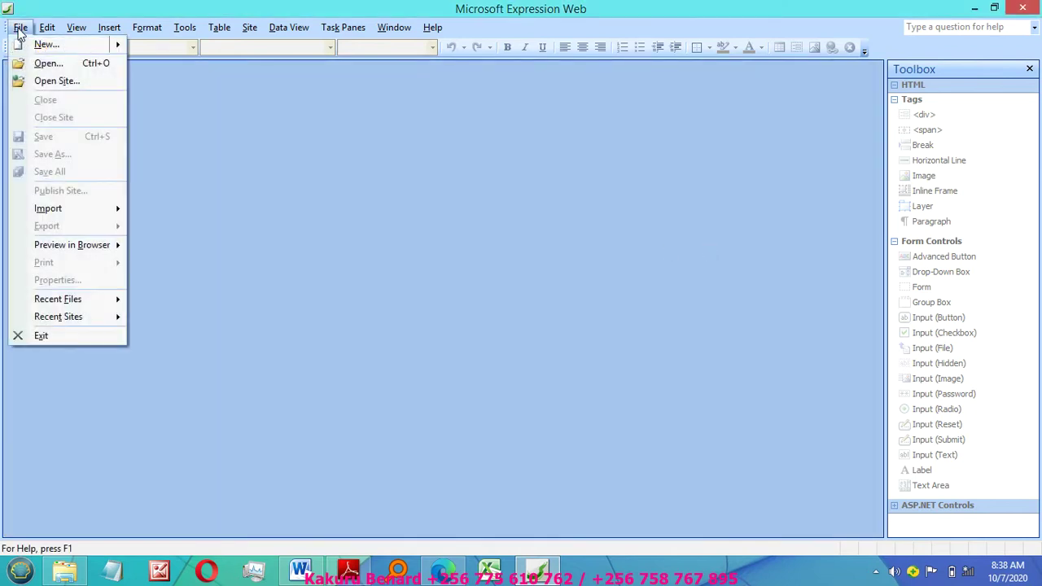
pyautogui.moveTo(106, 46)
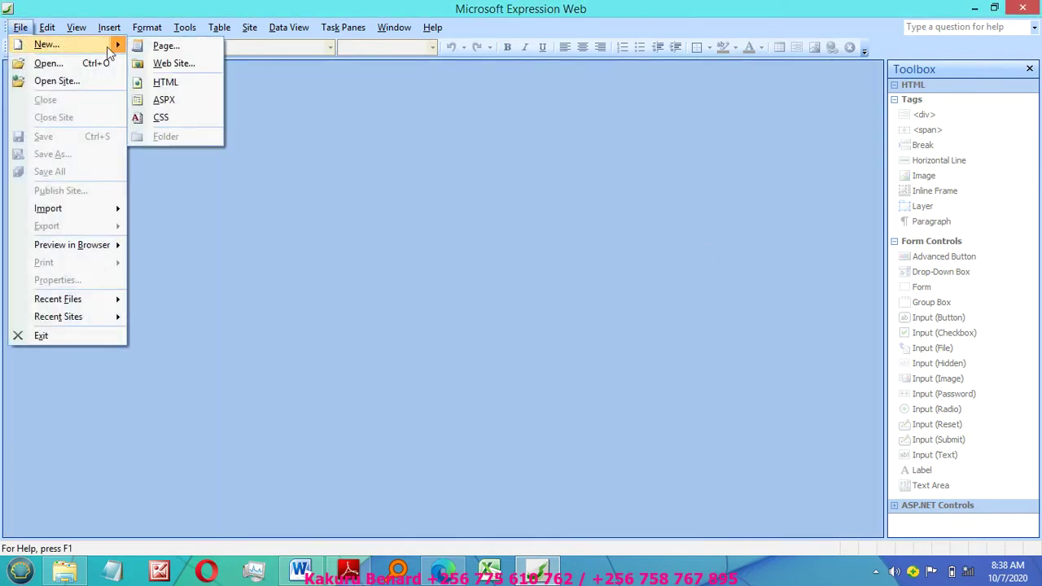
pyautogui.click(185, 64)
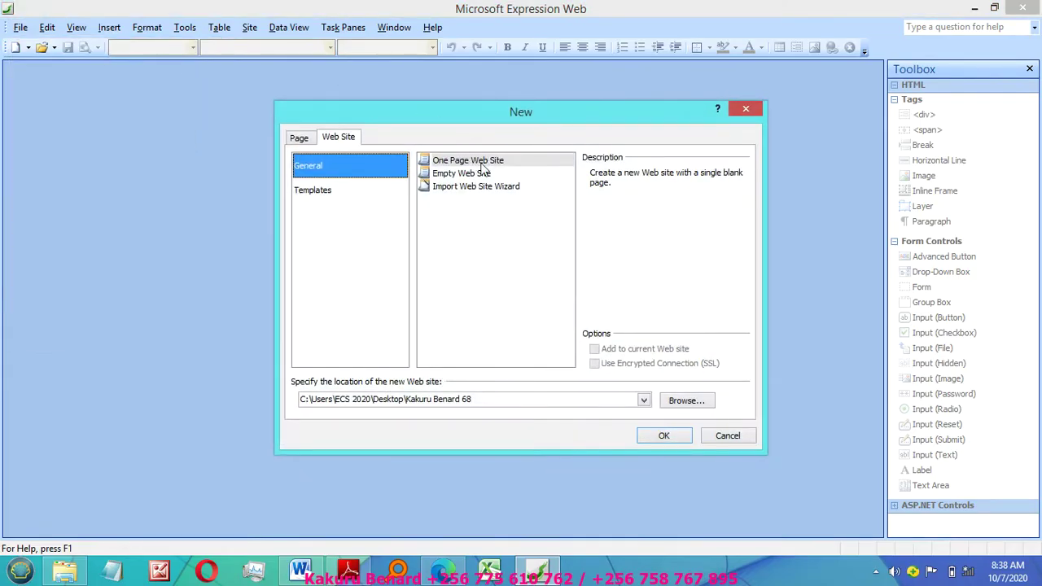
pyautogui.click(480, 162)
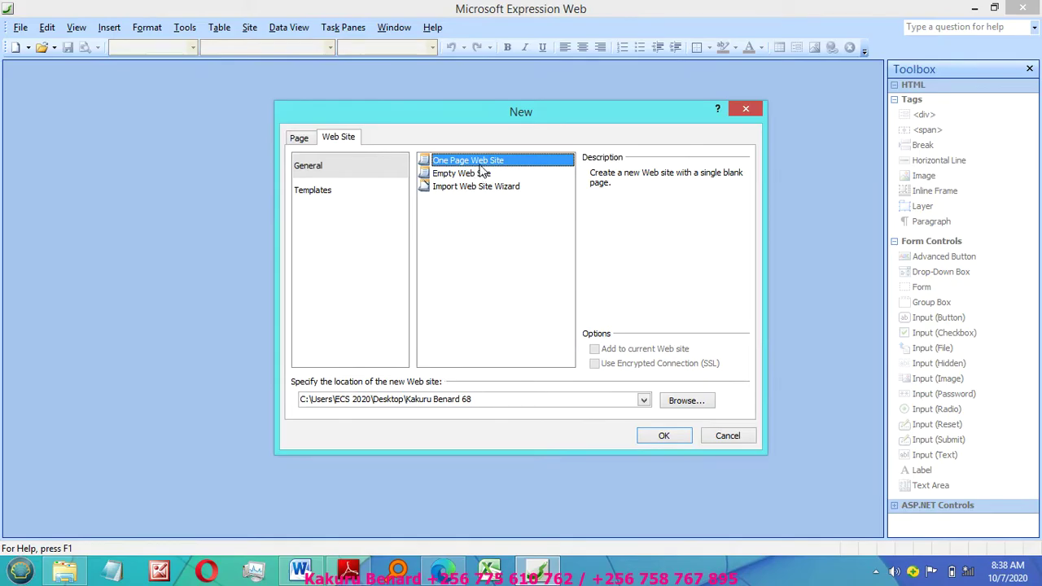
# Step: Place the new site in the student's named folder on the Desktop and create it
pyautogui.click(682, 402)
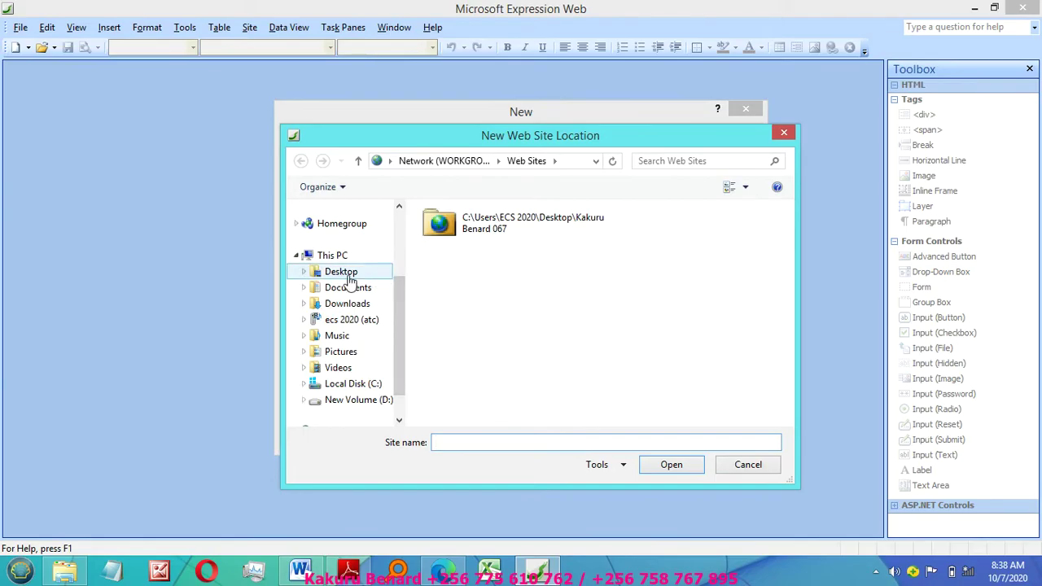
pyautogui.click(353, 276)
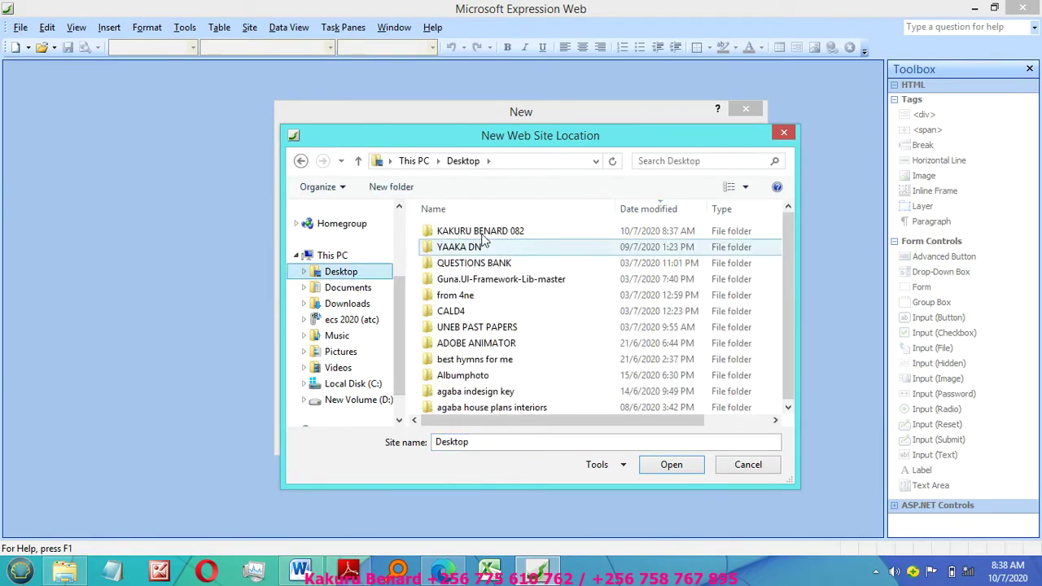
pyautogui.click(504, 233)
pyautogui.doubleClick(504, 234)
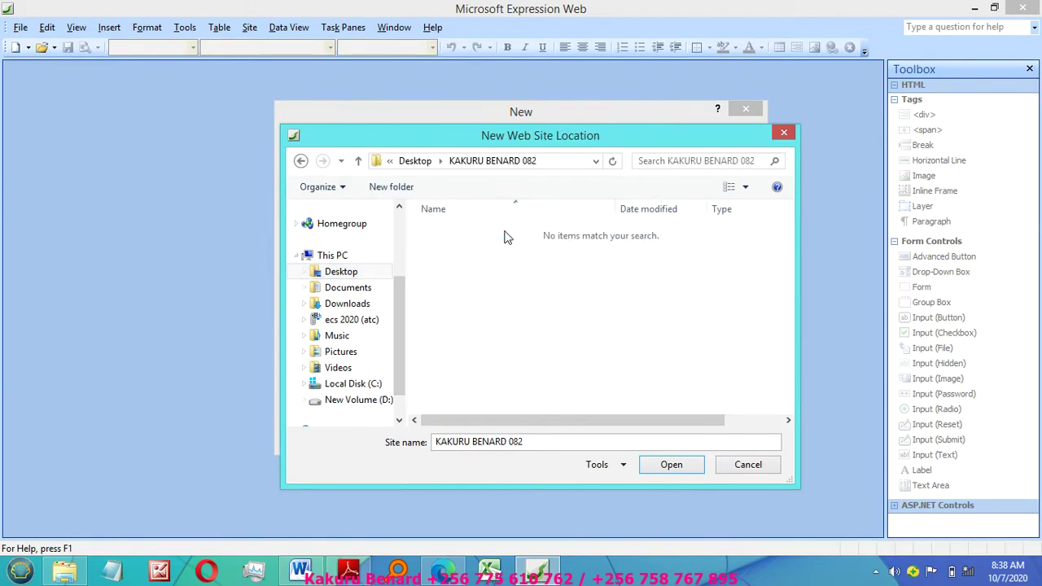
pyautogui.click(665, 469)
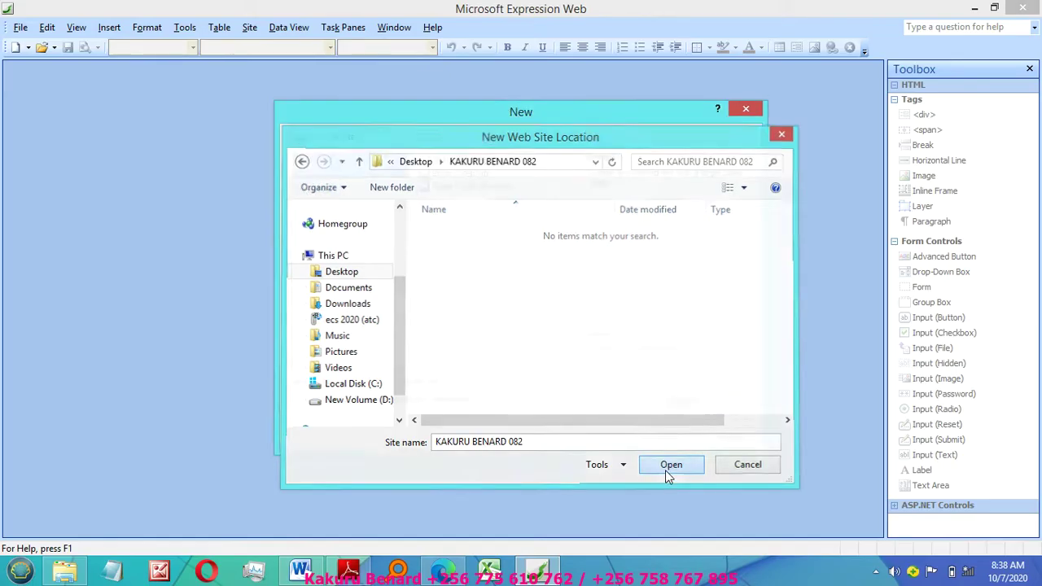
pyautogui.click(651, 437)
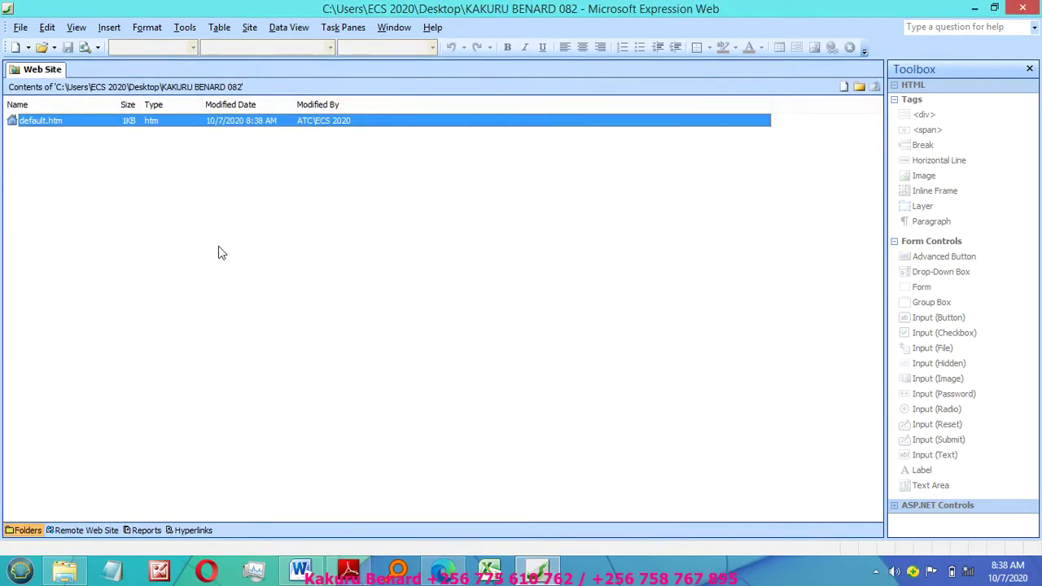
# Step: Rename default.htm to HOME PAGE.HTML, confirm, and open it for editing
pyautogui.rightClick(35, 124)
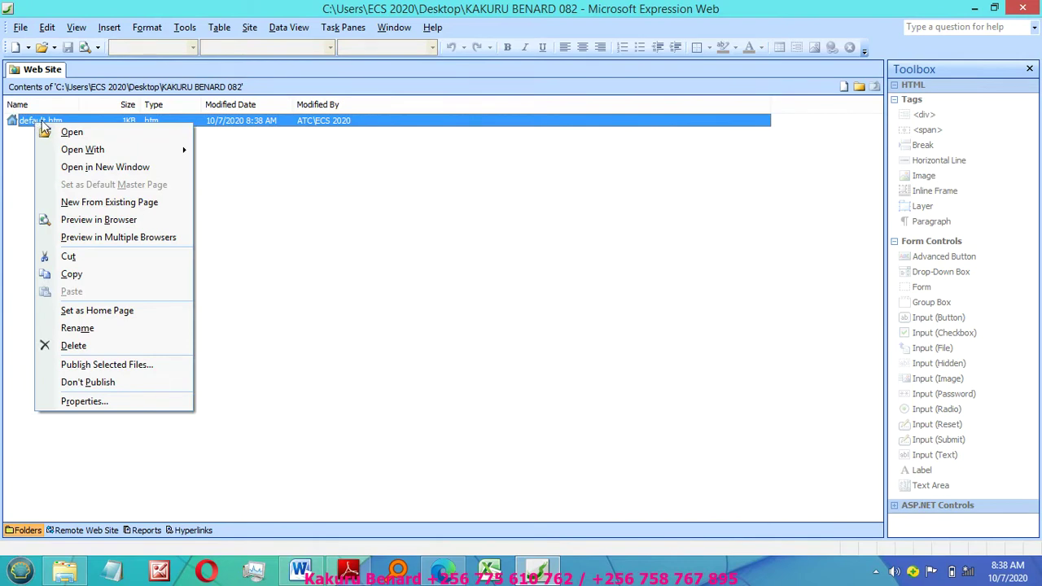
pyautogui.click(83, 330)
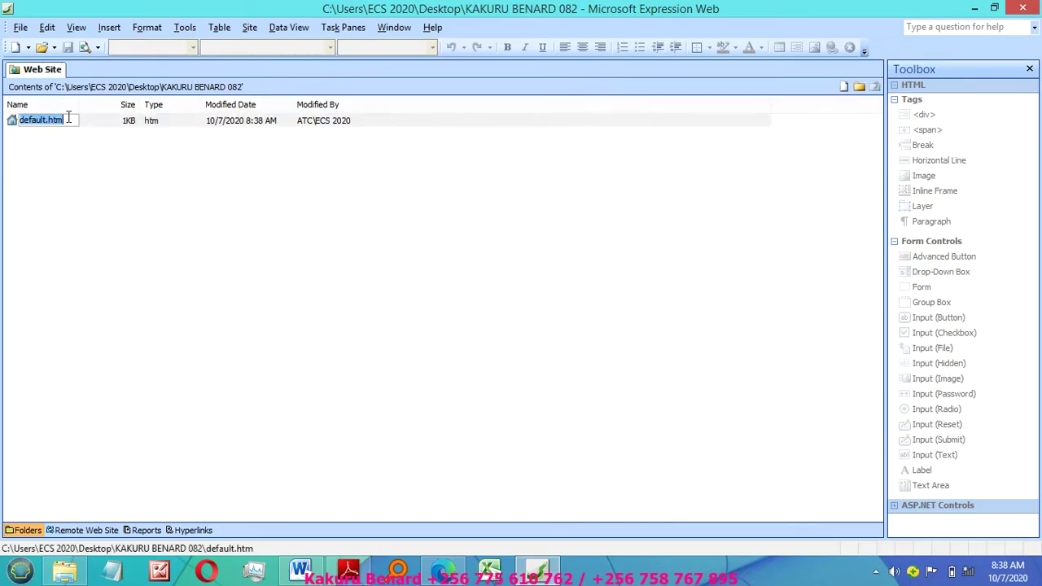
pyautogui.write('HOME P')
pyautogui.write('AGE.HT')
pyautogui.write('ML')
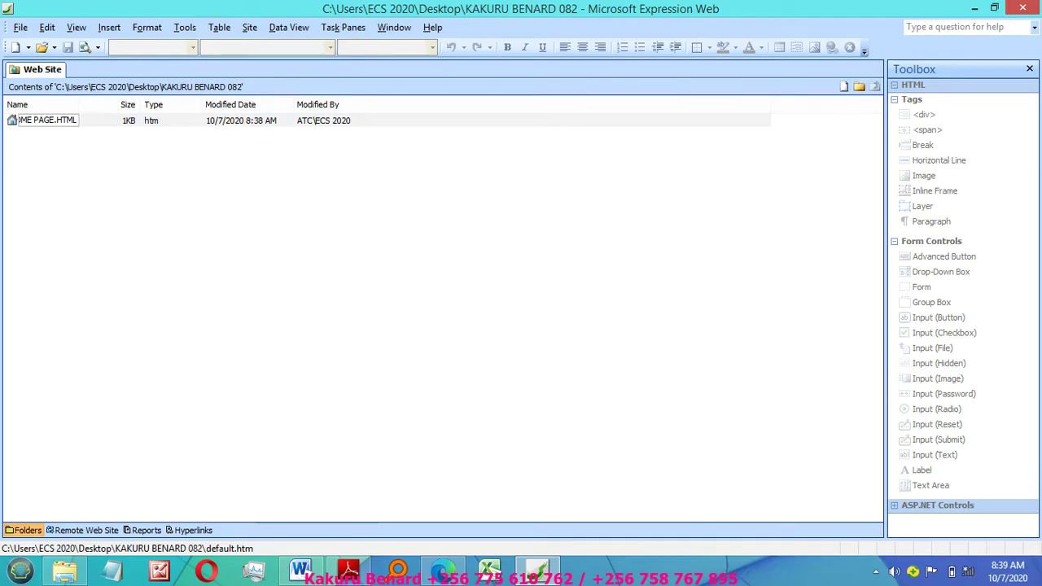
pyautogui.press('Return')
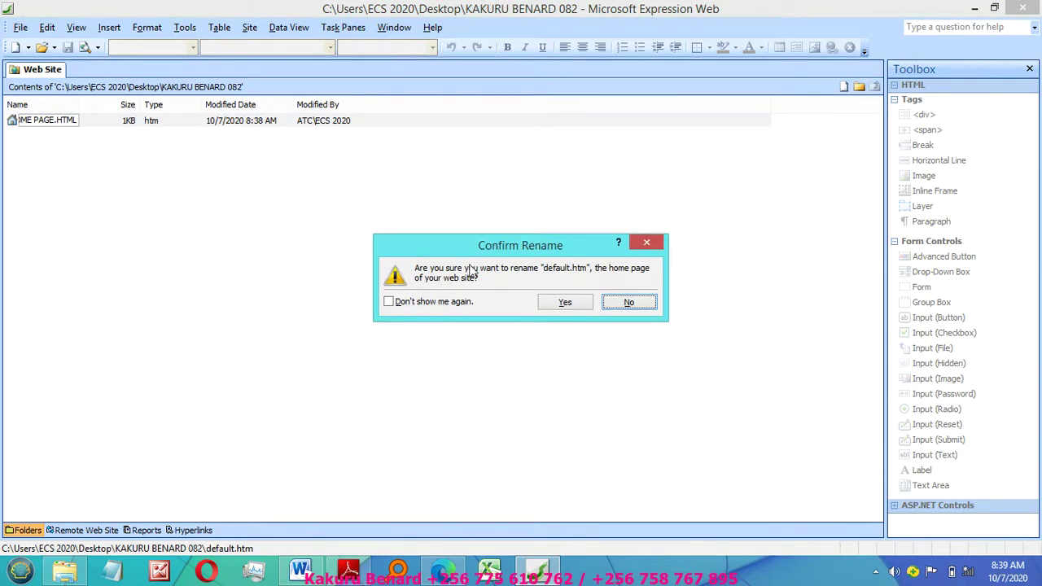
pyautogui.click(572, 303)
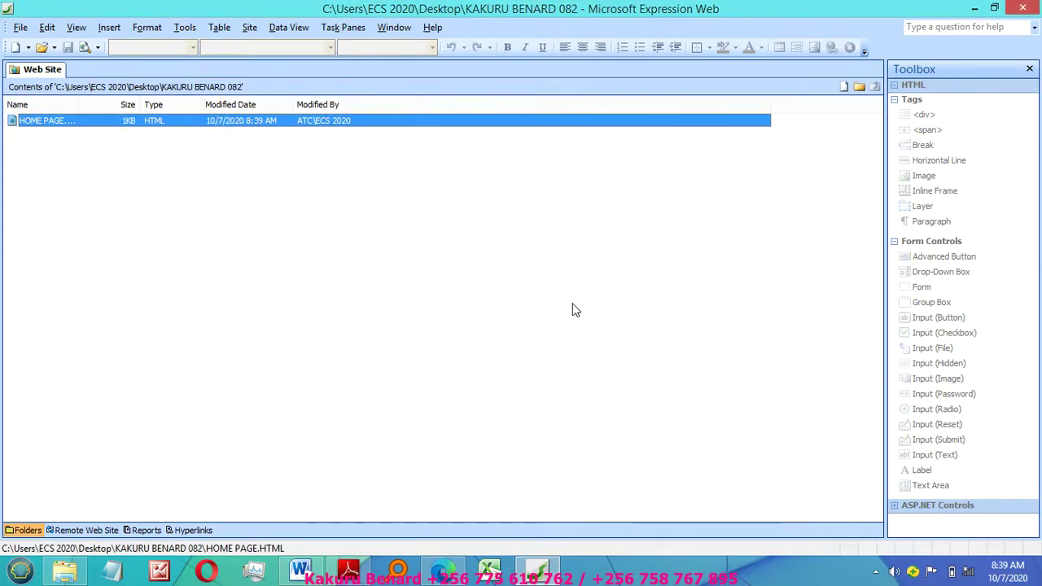
pyautogui.doubleClick(58, 122)
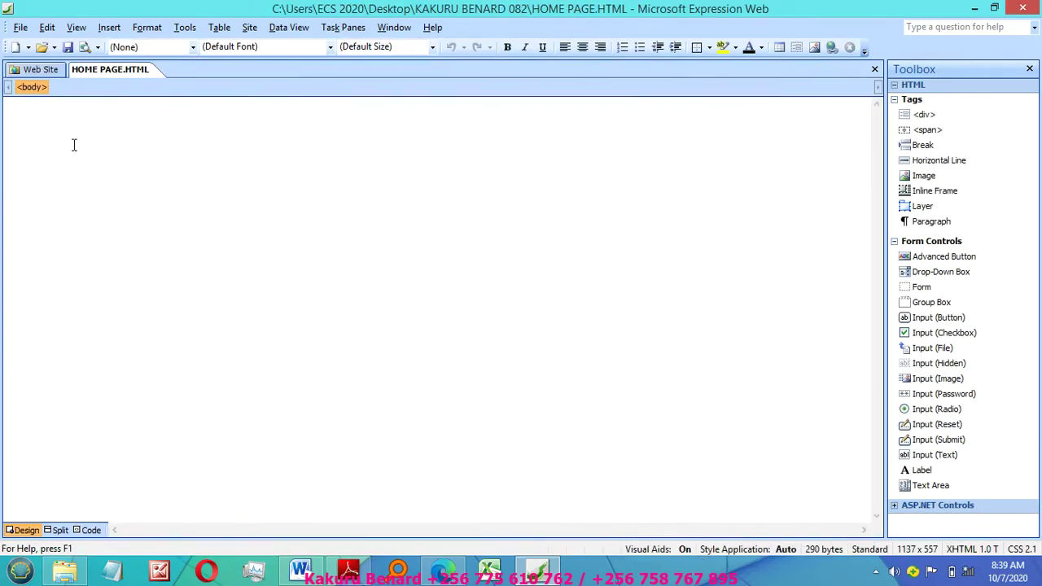
pyautogui.click(348, 569)
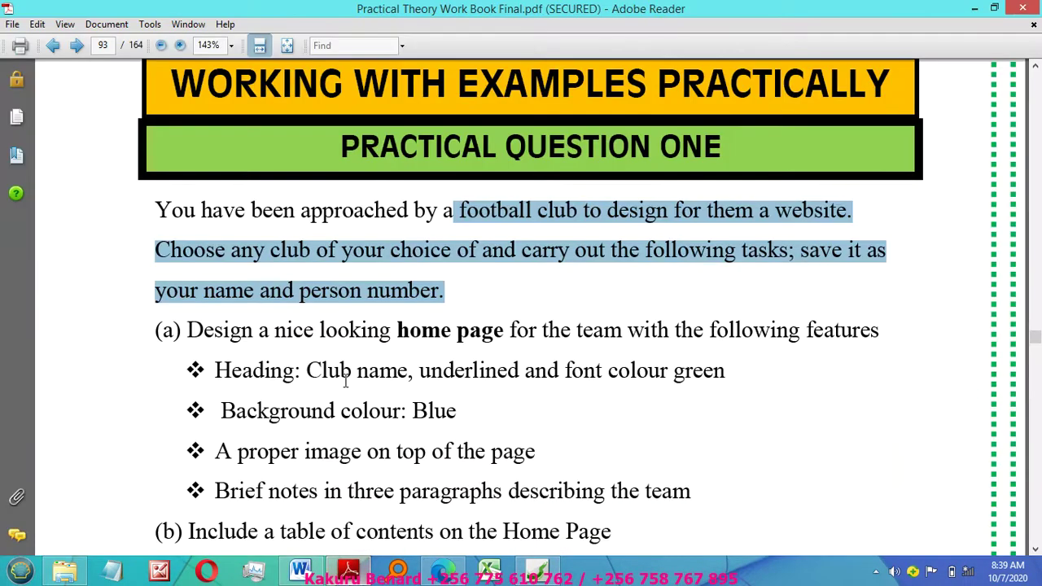
pyautogui.click(223, 335)
pyautogui.moveTo(187, 330); pyautogui.dragTo(716, 373)
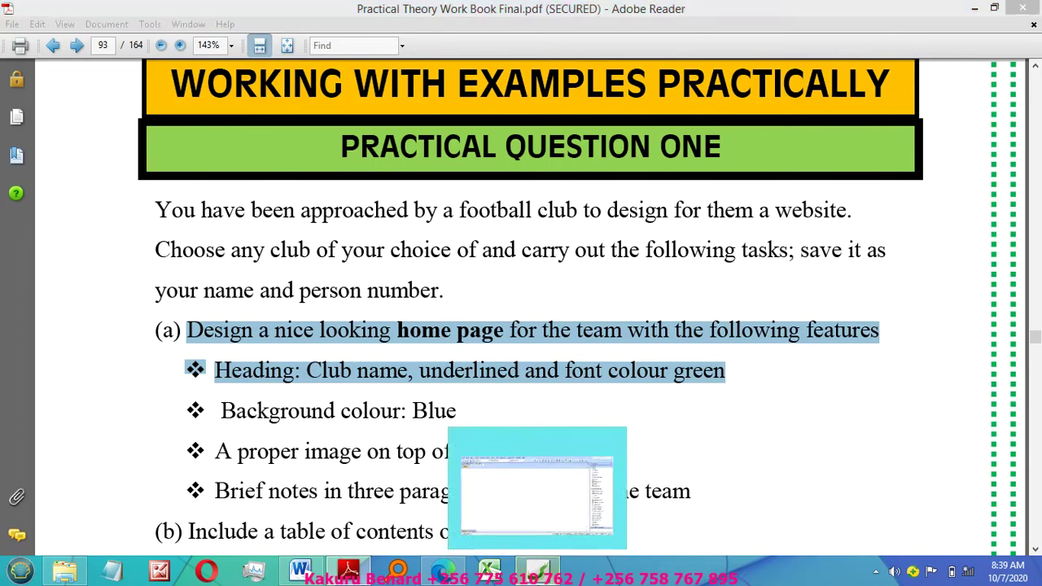
pyautogui.click(545, 568)
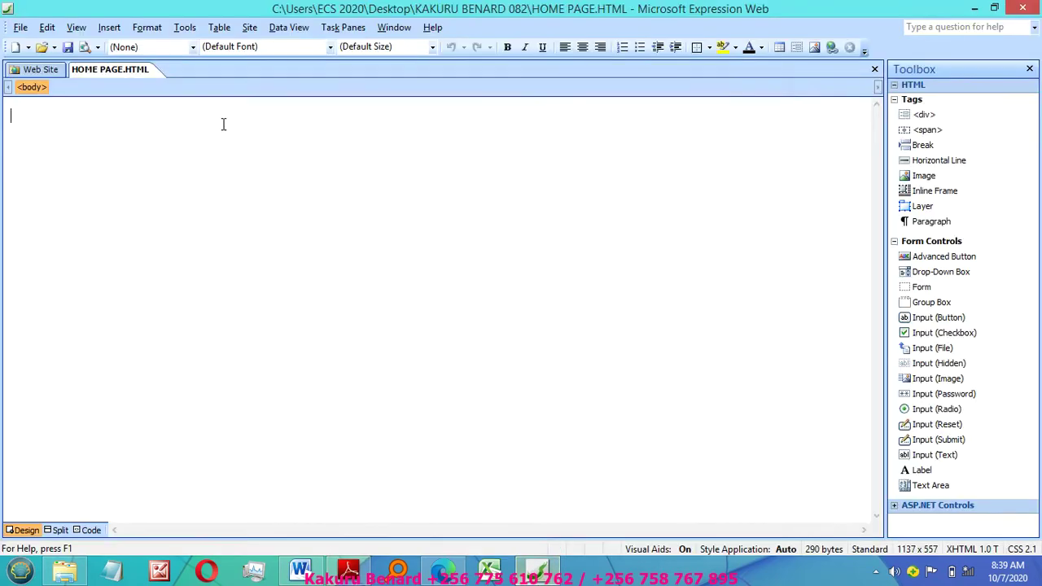
# Step: Type a centred heading reading LIVERPOOL FOOTBALL CLUB
pyautogui.click(582, 47)
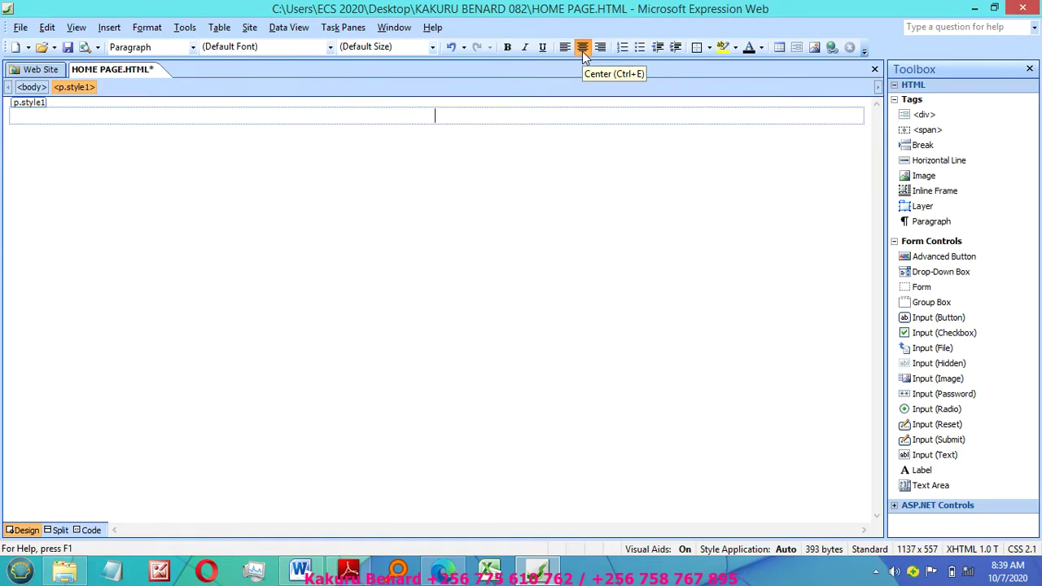
pyautogui.write('LIVE')
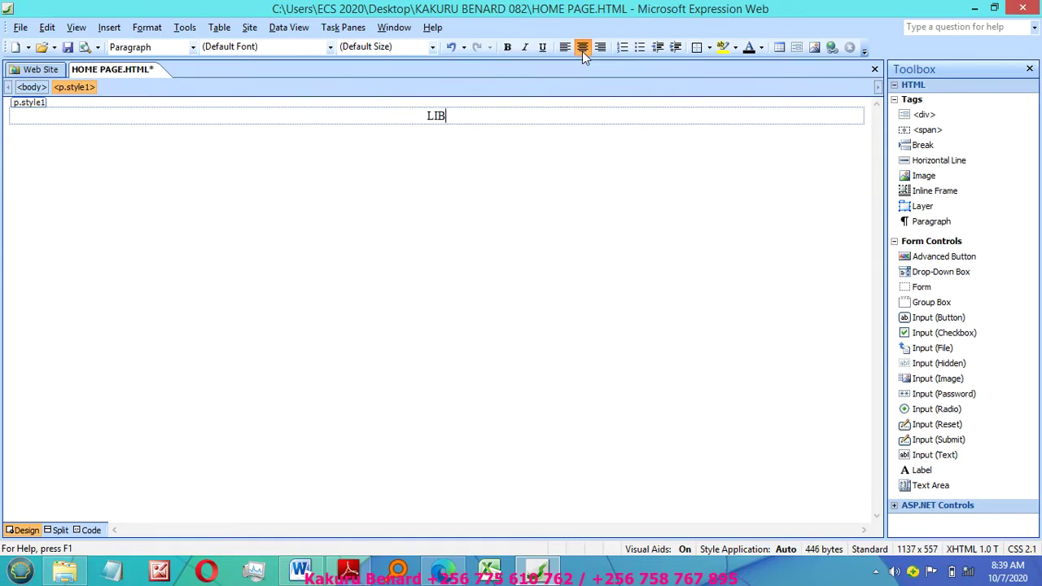
pyautogui.write('RPOOL')
pyautogui.press('BackSpace')
pyautogui.write('POOL F')
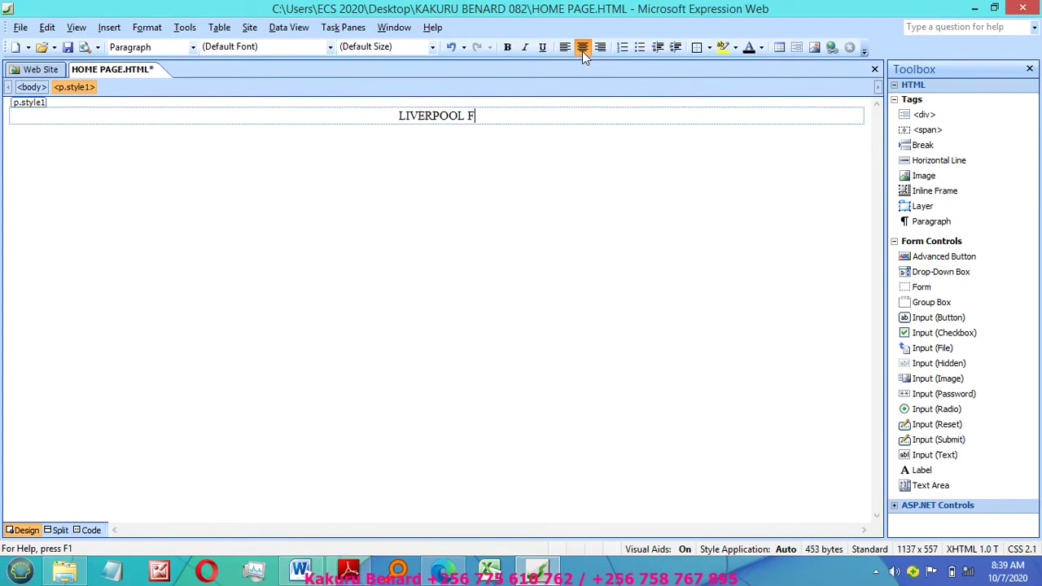
pyautogui.write('OOTBAL')
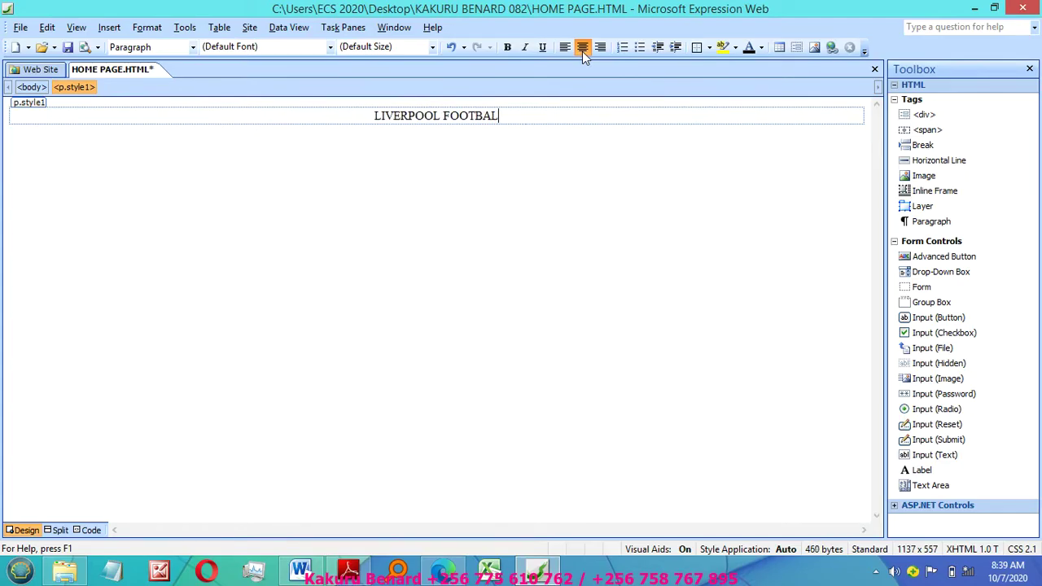
pyautogui.write('L CLUB')
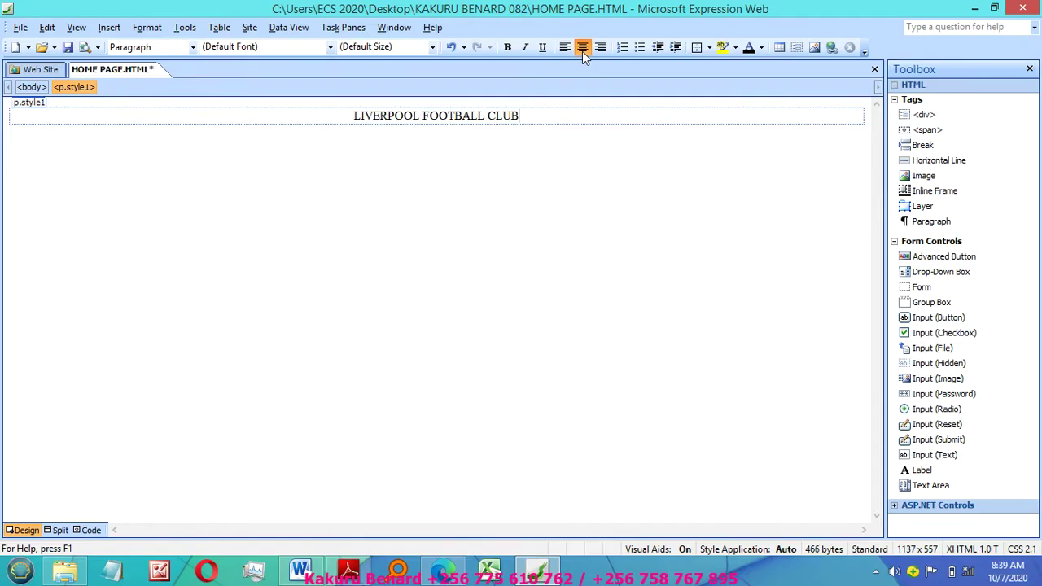
# Step: Format the LIVERPOOL FOOTBALL CLUB heading bold, green, xx-large and underlined
pyautogui.moveTo(546, 98); pyautogui.dragTo(542, 114)
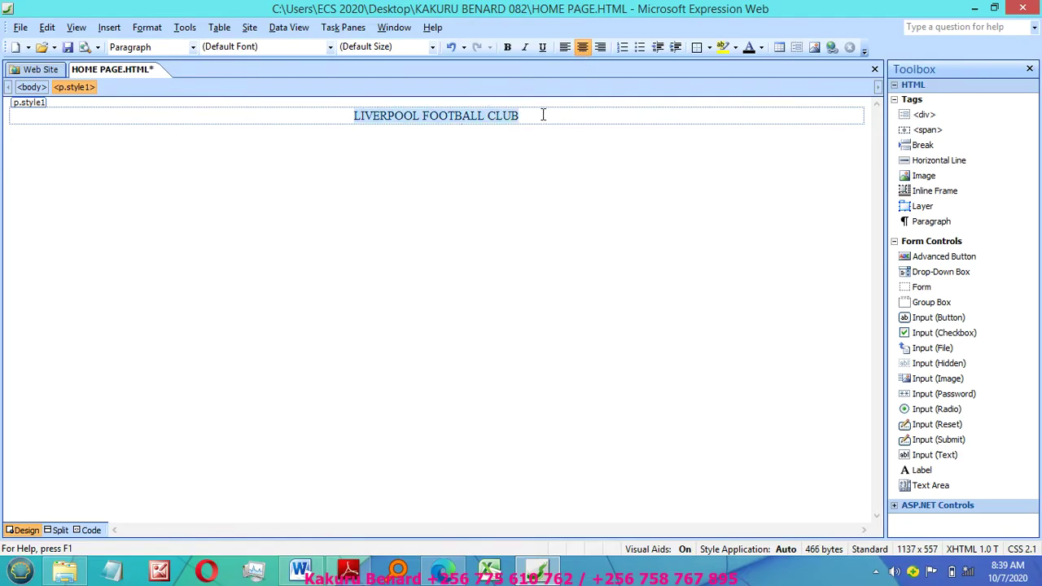
pyautogui.click(507, 48)
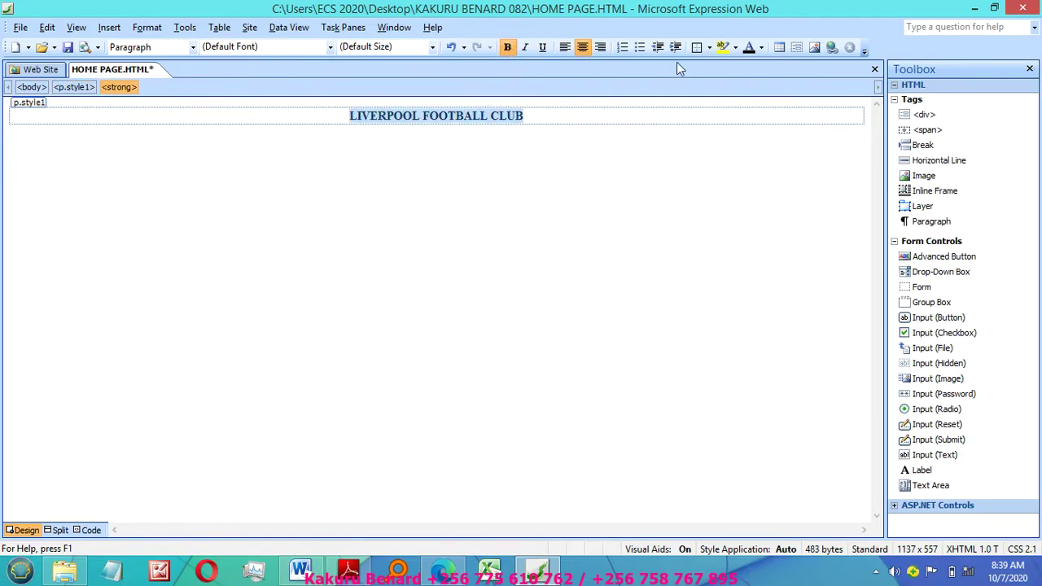
pyautogui.click(762, 48)
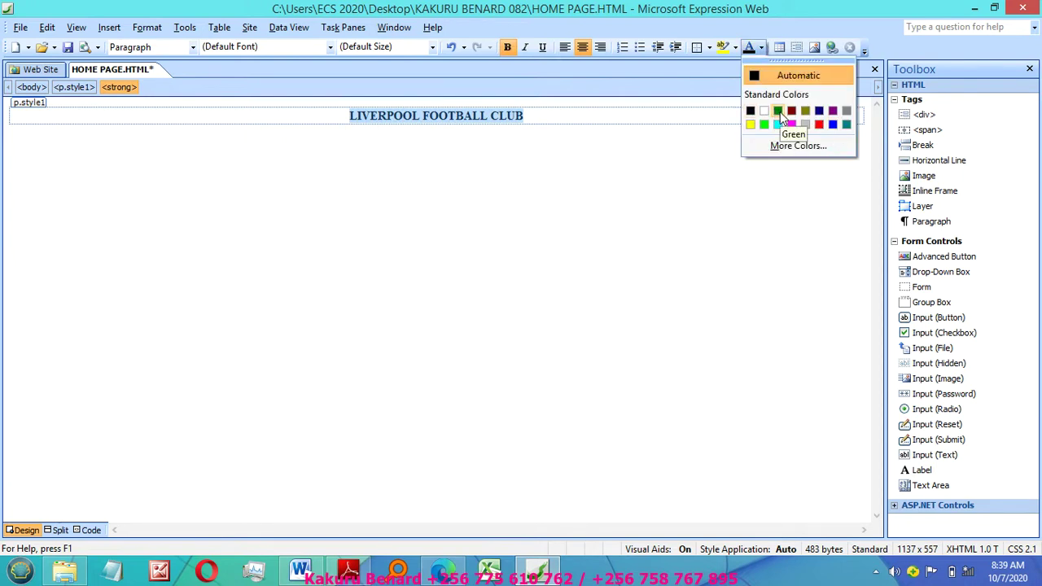
pyautogui.click(778, 111)
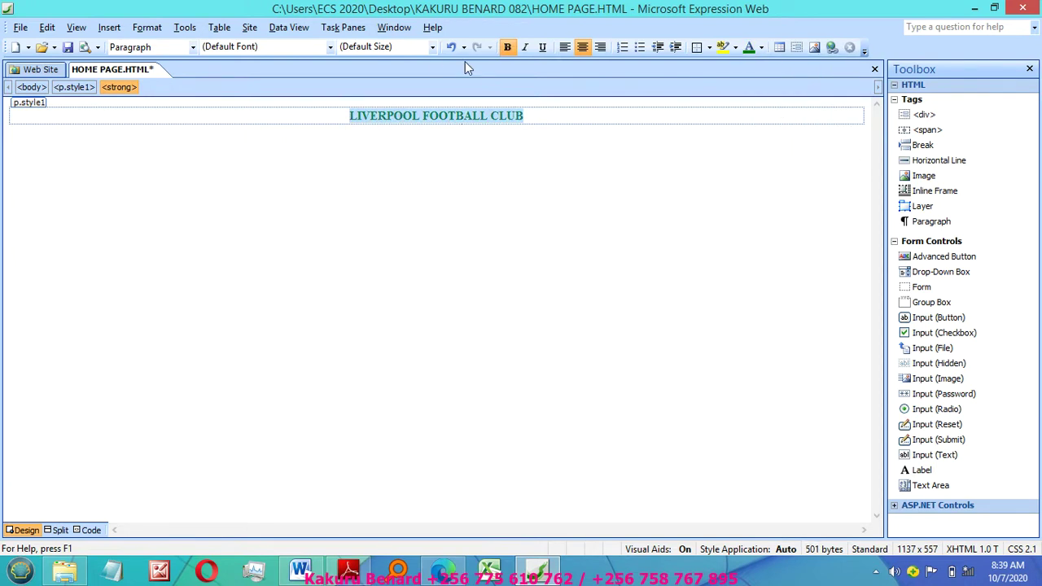
pyautogui.click(432, 46)
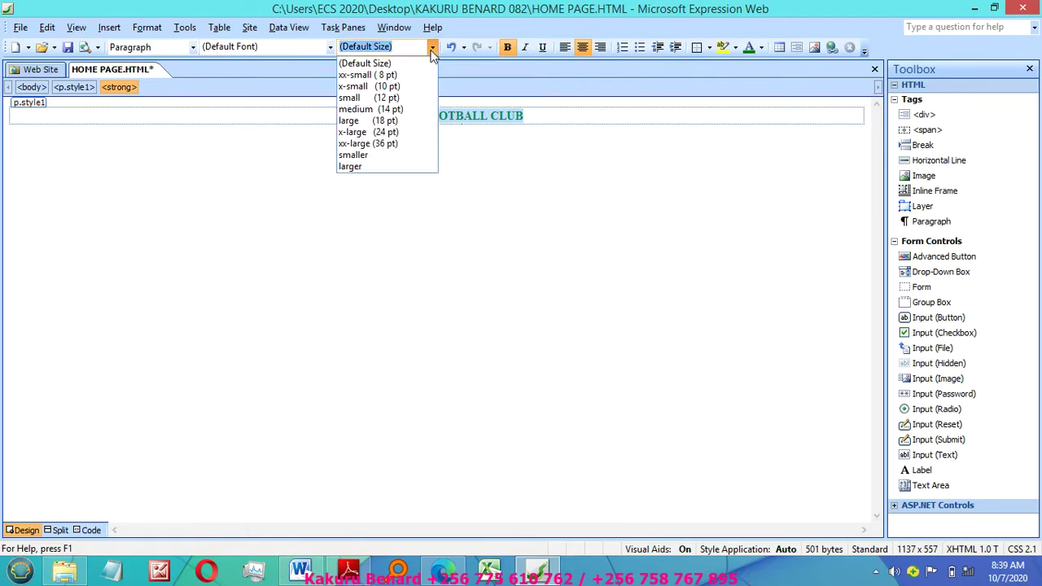
pyautogui.click(376, 147)
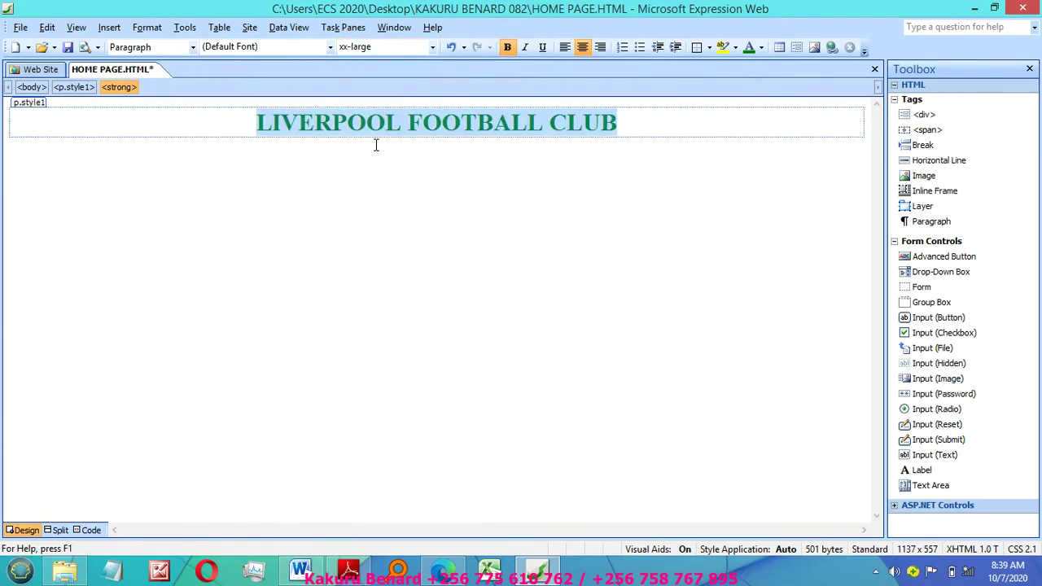
pyautogui.click(542, 47)
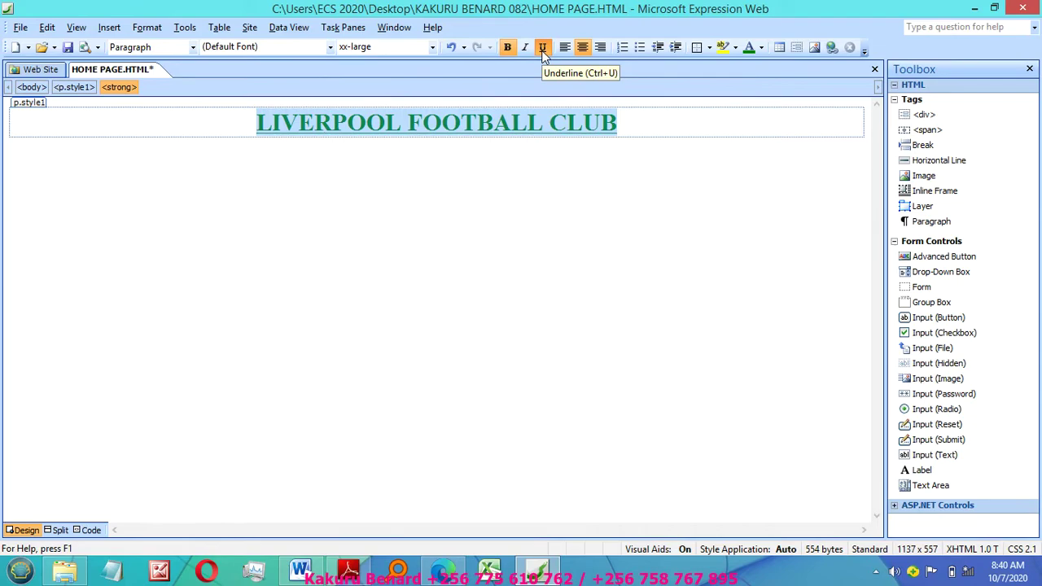
pyautogui.click(462, 154)
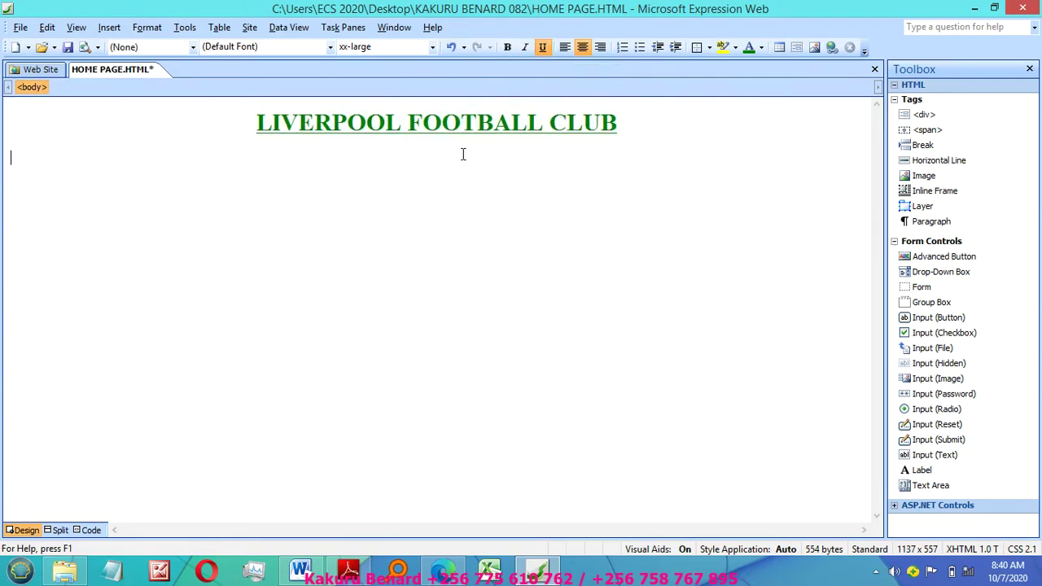
# Step: Add a bold HOME PAGE line below the club heading
pyautogui.click(624, 124)
pyautogui.press('Return')
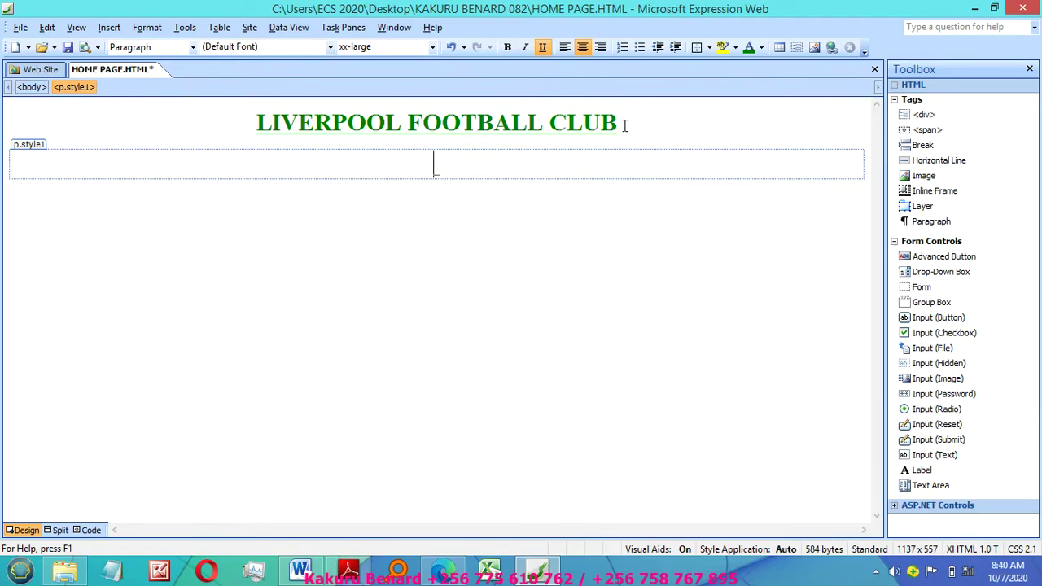
pyautogui.hotkey('ctrl', 'b')
pyautogui.write('HOME ')
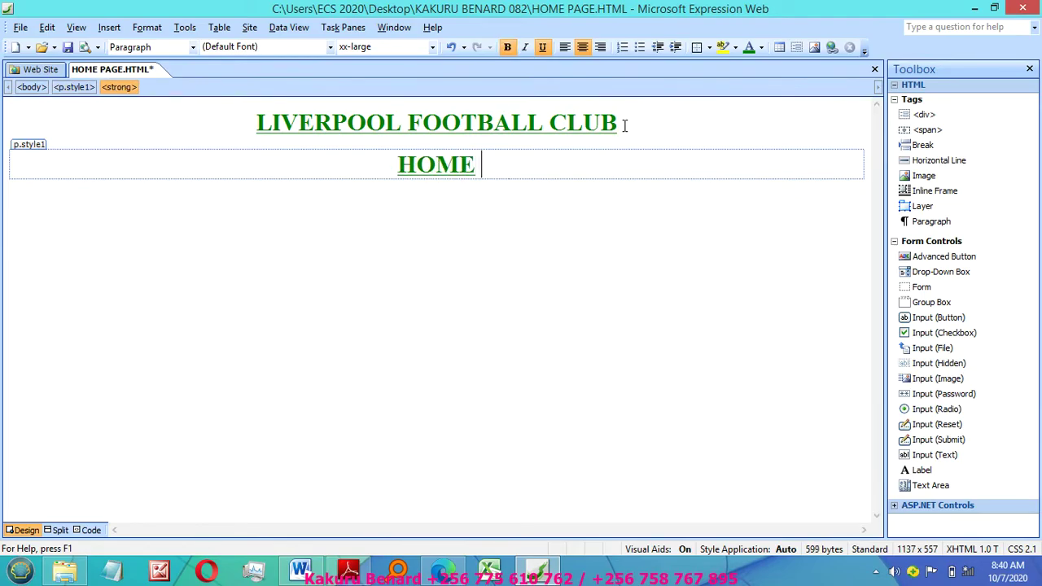
pyautogui.write('PAGE')
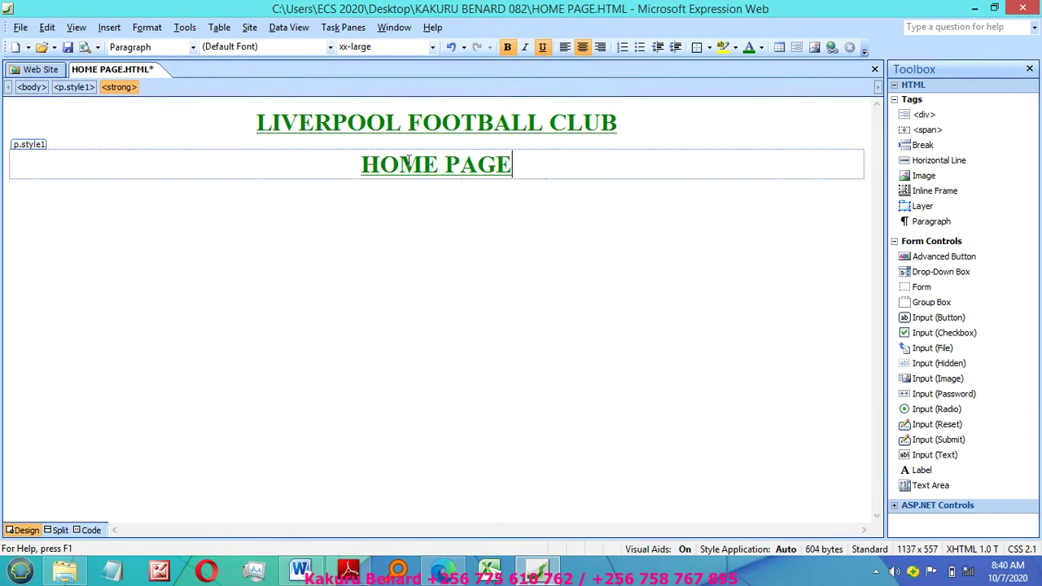
# Step: Make HOME PAGE magenta and x-large, with the underline removed
pyautogui.moveTo(361, 165); pyautogui.dragTo(526, 171)
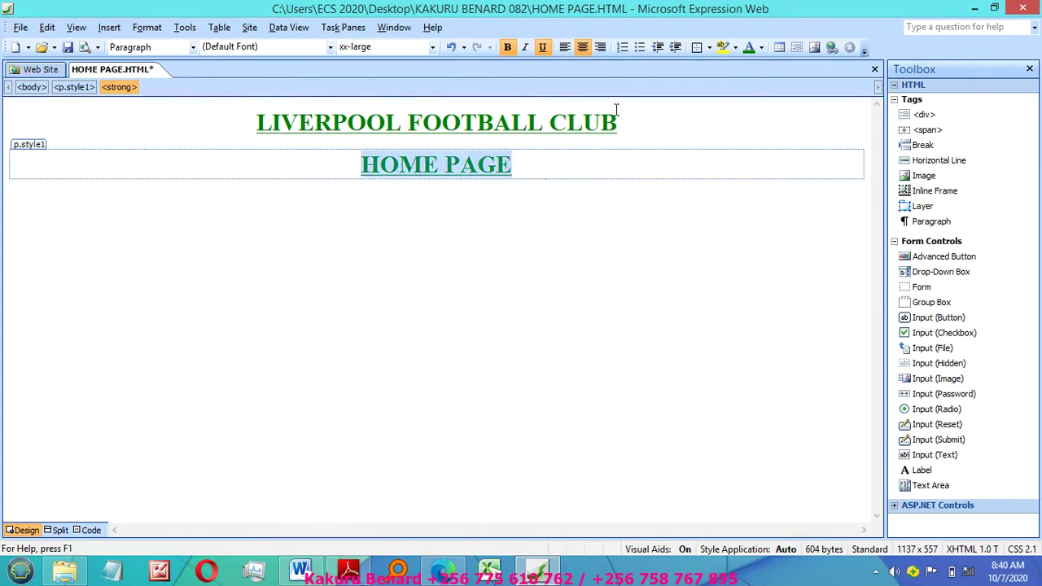
pyautogui.click(761, 48)
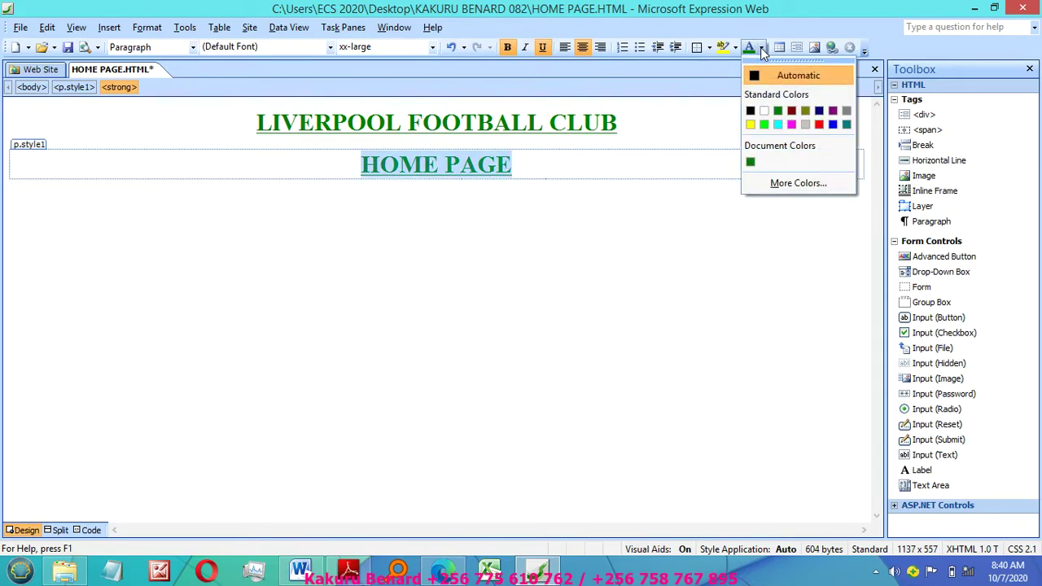
pyautogui.click(832, 109)
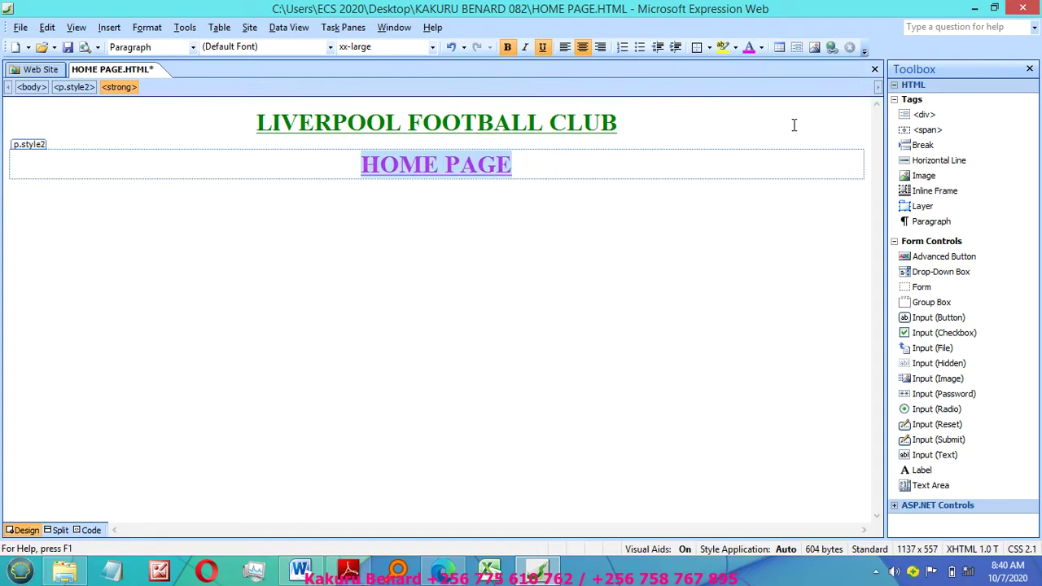
pyautogui.click(543, 49)
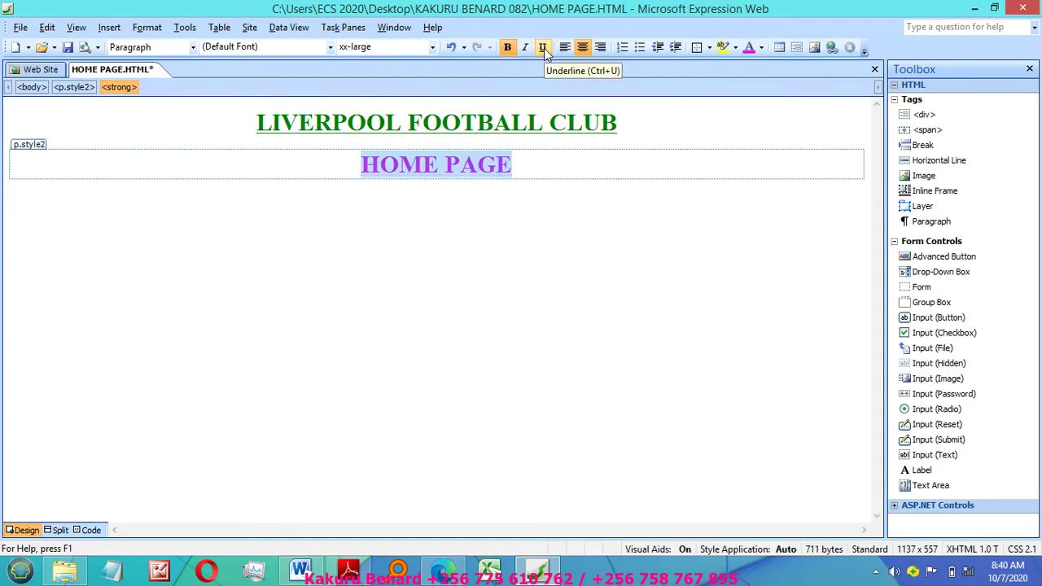
pyautogui.click(432, 47)
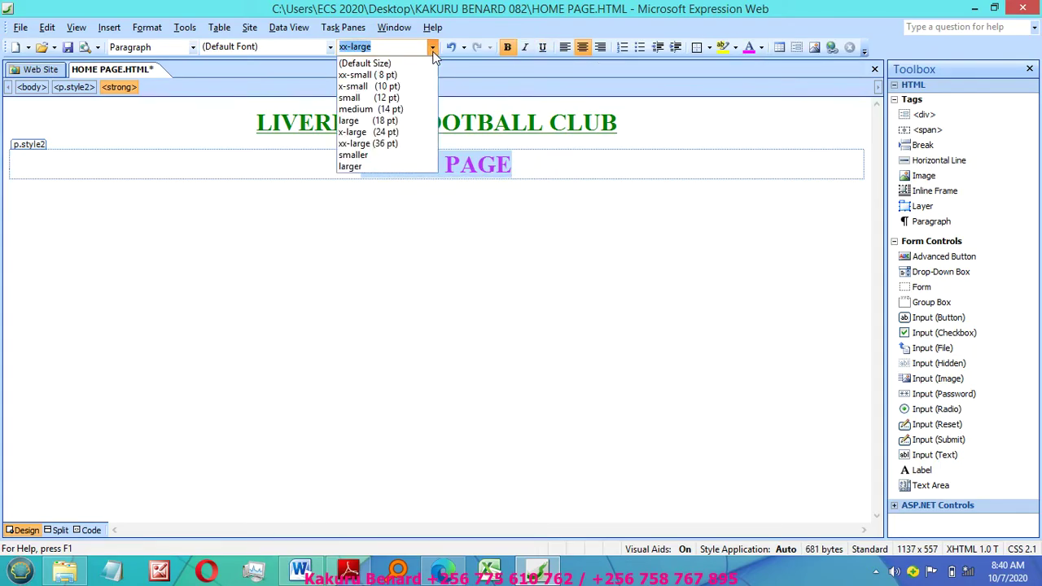
pyautogui.click(397, 132)
# Step: Start a new paragraph below HOME PAGE and switch to the assignment PDF
pyautogui.click(501, 166)
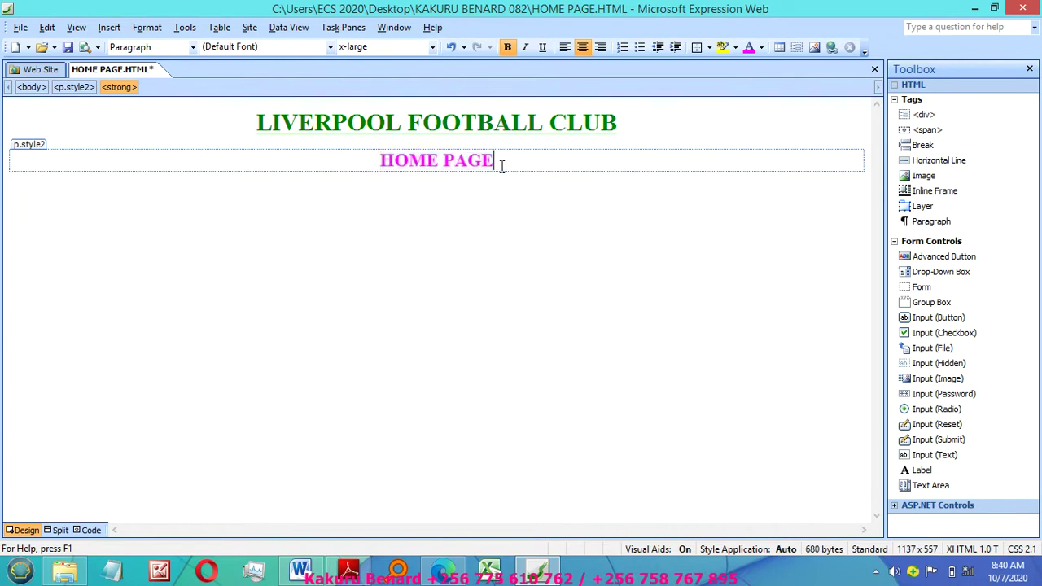
pyautogui.press('Return')
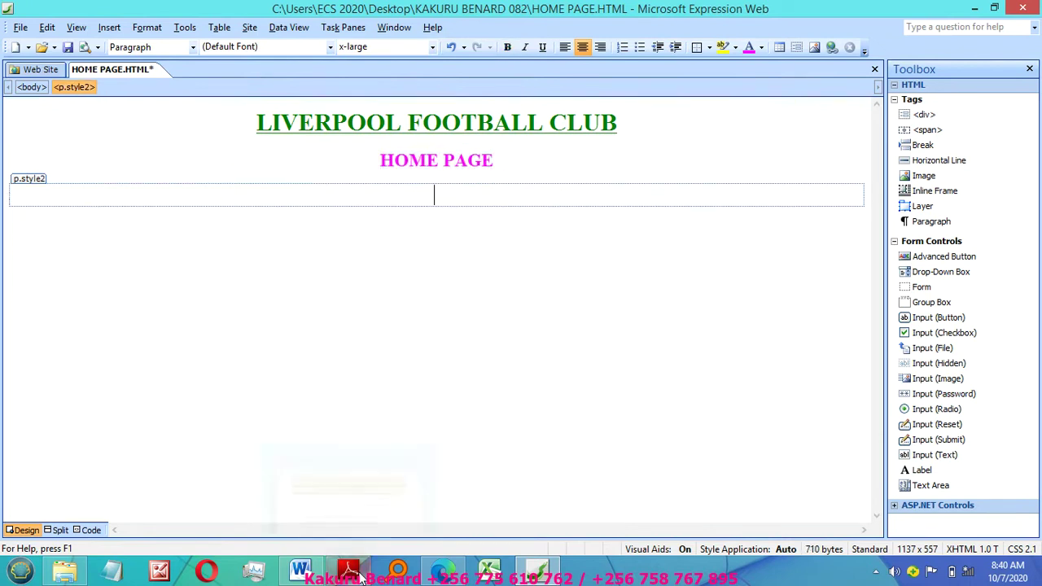
pyautogui.click(349, 569)
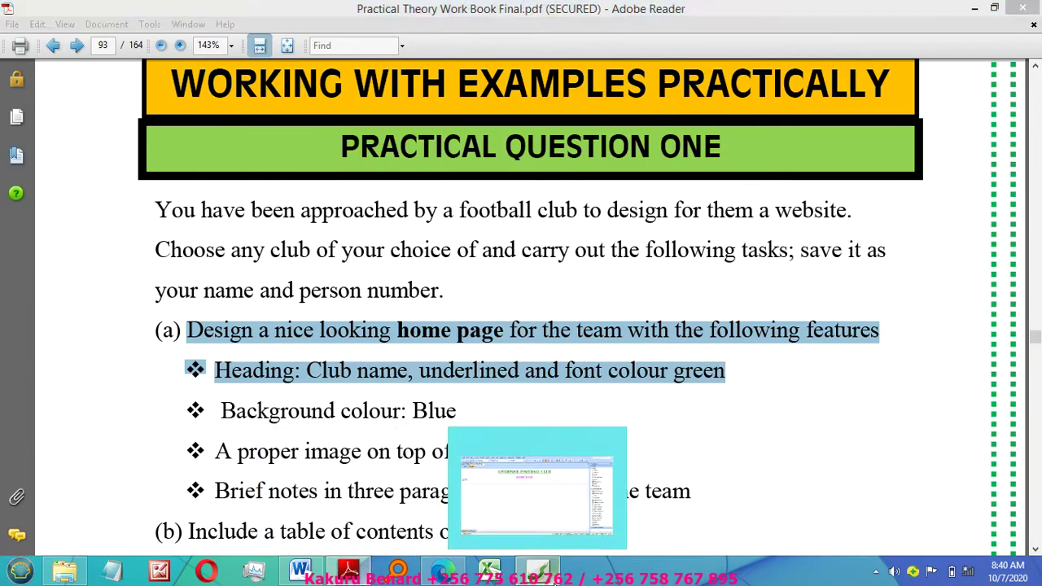
# Step: Return to Expression Web after reading the home page requirements in the PDF
pyautogui.click(537, 569)
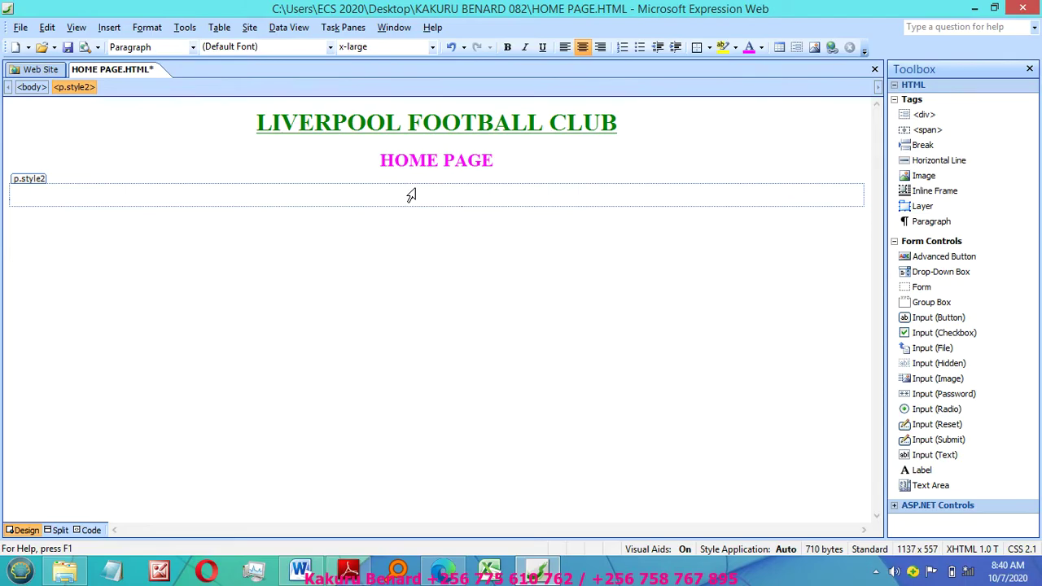
# Step: Paste the three Liverpool FC trophy paragraphs and set their font size to xx-large
pyautogui.write('Liverpool Football Club is a professional football club in Liverpool, England, that competes in the Premier League, the top tier of English football. Domestically, the club has won nineteen League titles, seven FA Cups, a record eight Leauge Cups and fifteenFA Community Shields. In continental and international Competitions, the Club has won six European Cups, more than any other English club. three UEFA Cups, Four UEFA Super Cups and one FIFA Club World Cup.')
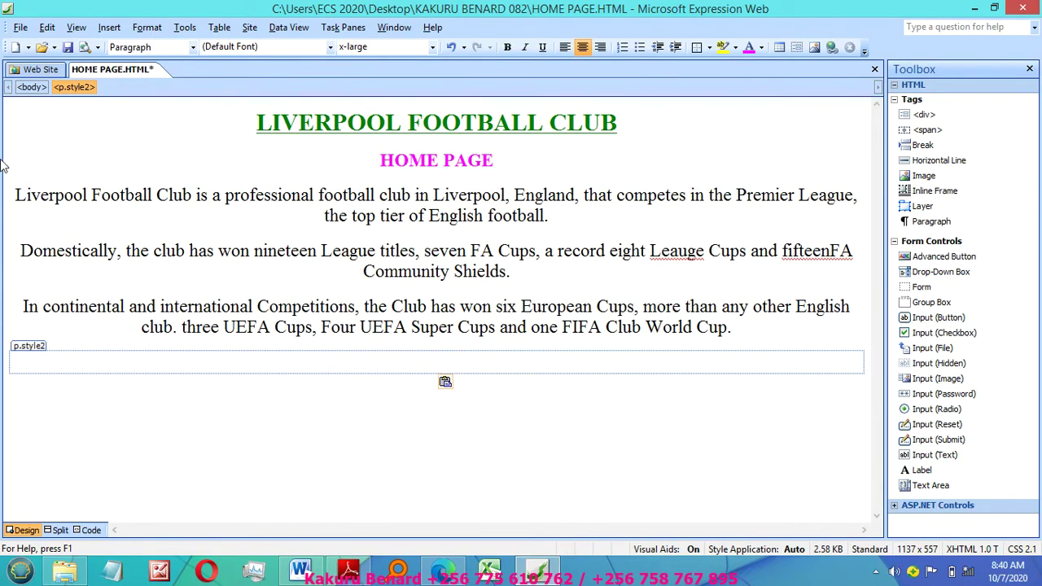
pyautogui.moveTo(6, 199); pyautogui.dragTo(54, 335)
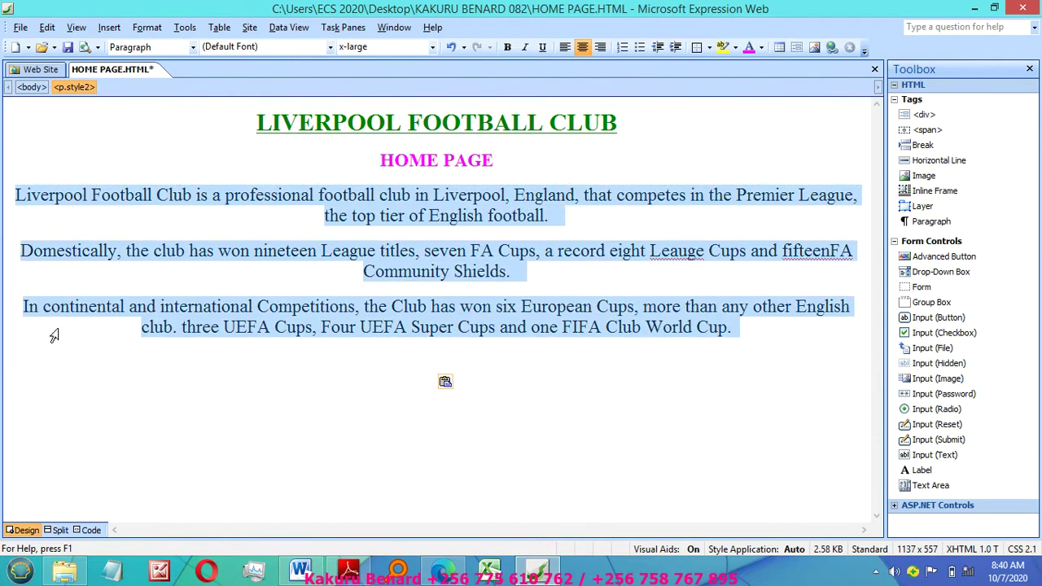
pyautogui.click(55, 335)
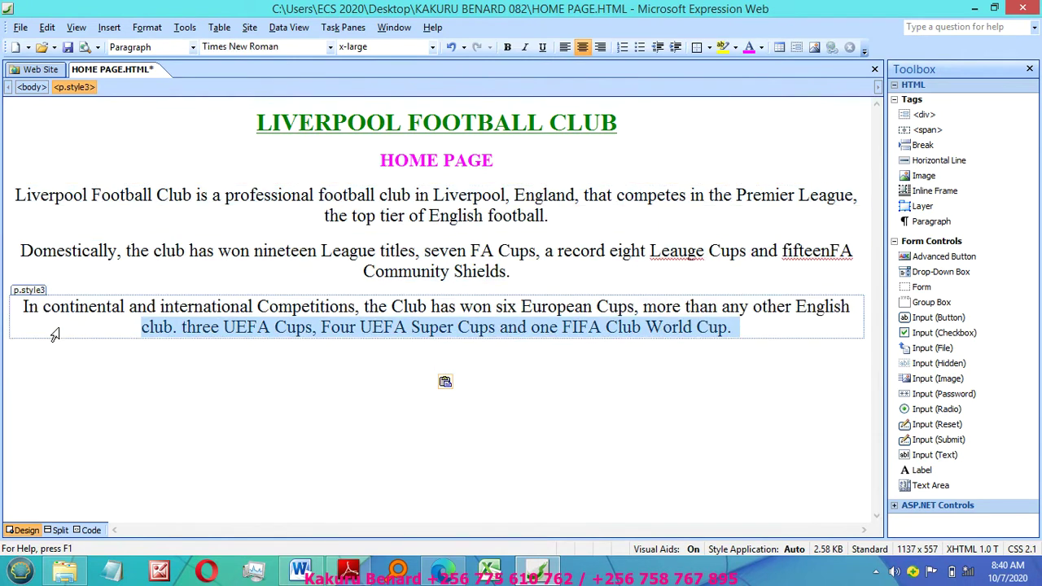
pyautogui.click(432, 47)
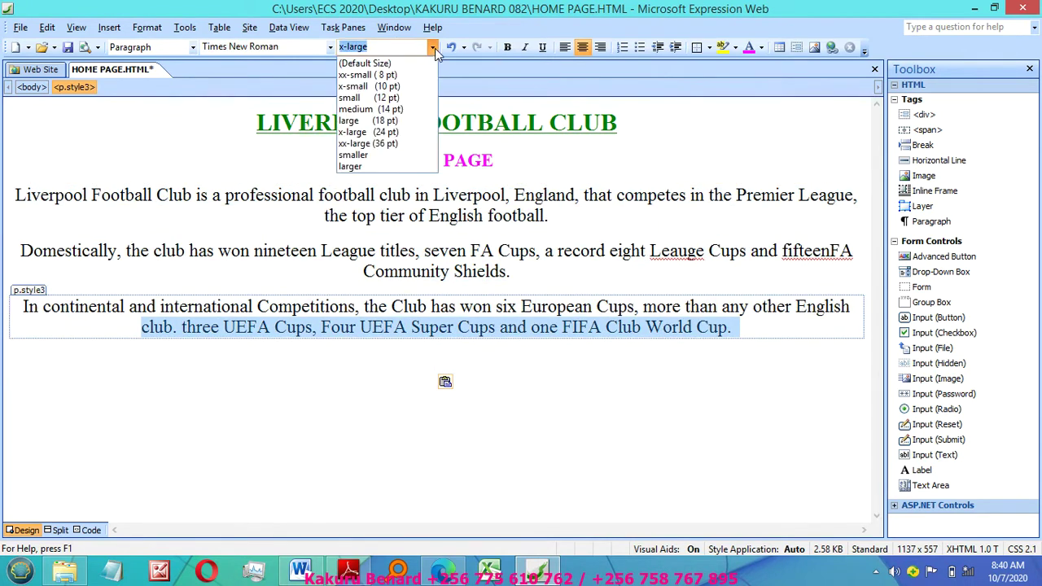
pyautogui.click(392, 132)
pyautogui.moveTo(2, 192); pyautogui.dragTo(70, 353)
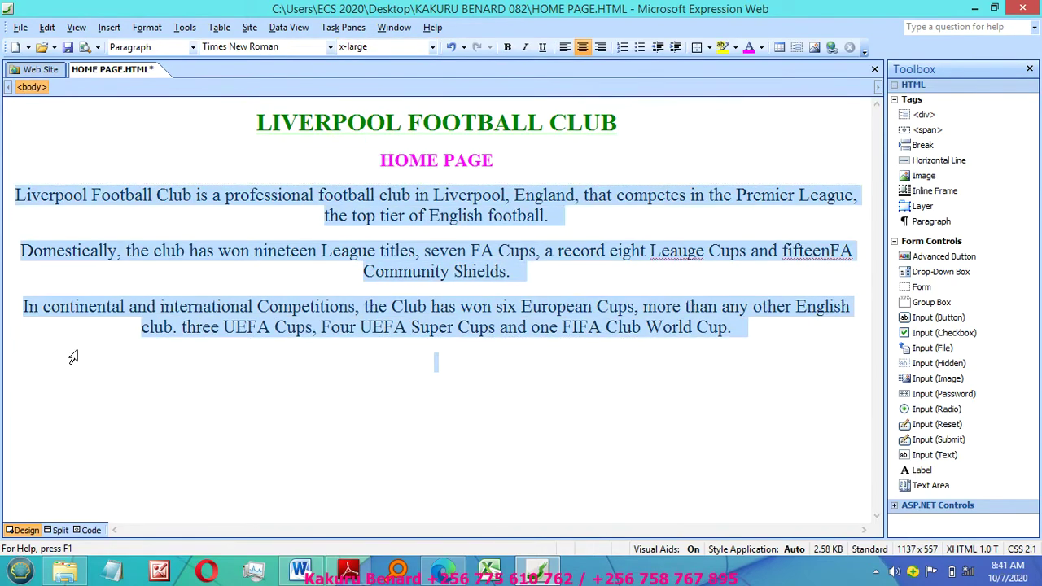
pyautogui.click(432, 47)
pyautogui.click(397, 145)
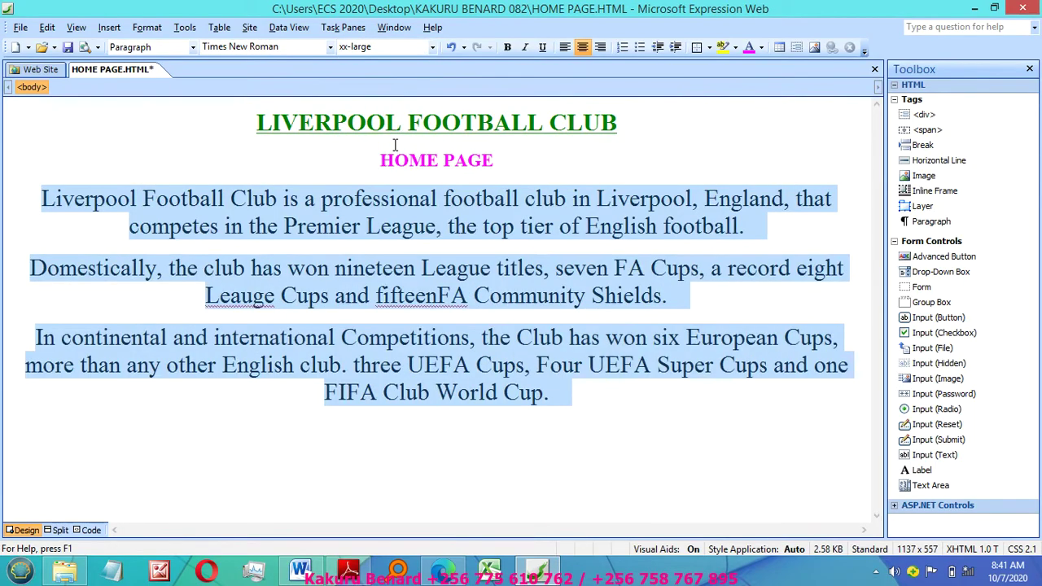
pyautogui.click(562, 396)
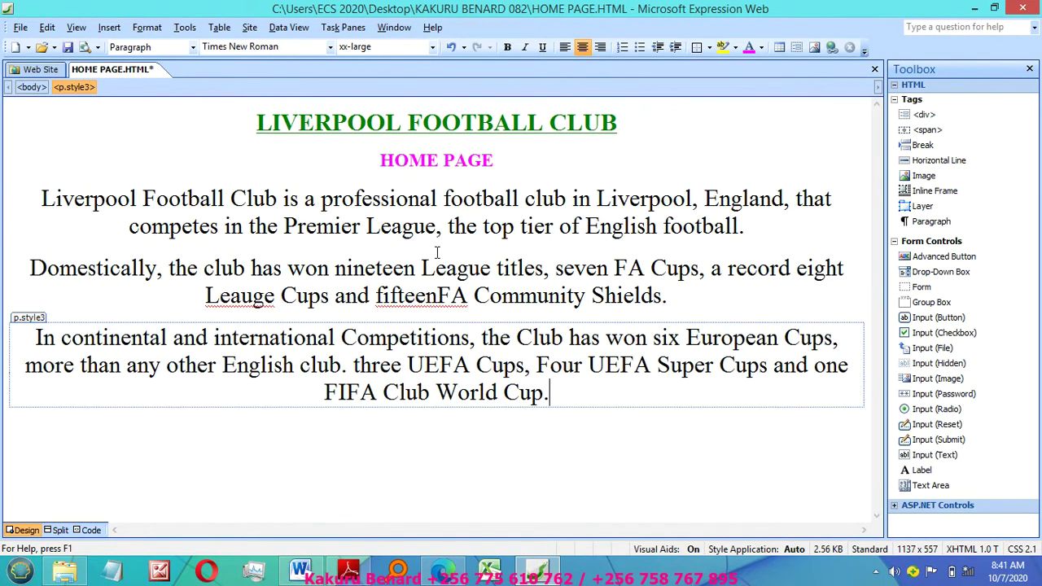
# Step: Correct 'fifteenFA' in the Domestically paragraph to read 'fifteen FA Community Shields'
pyautogui.click(241, 295)
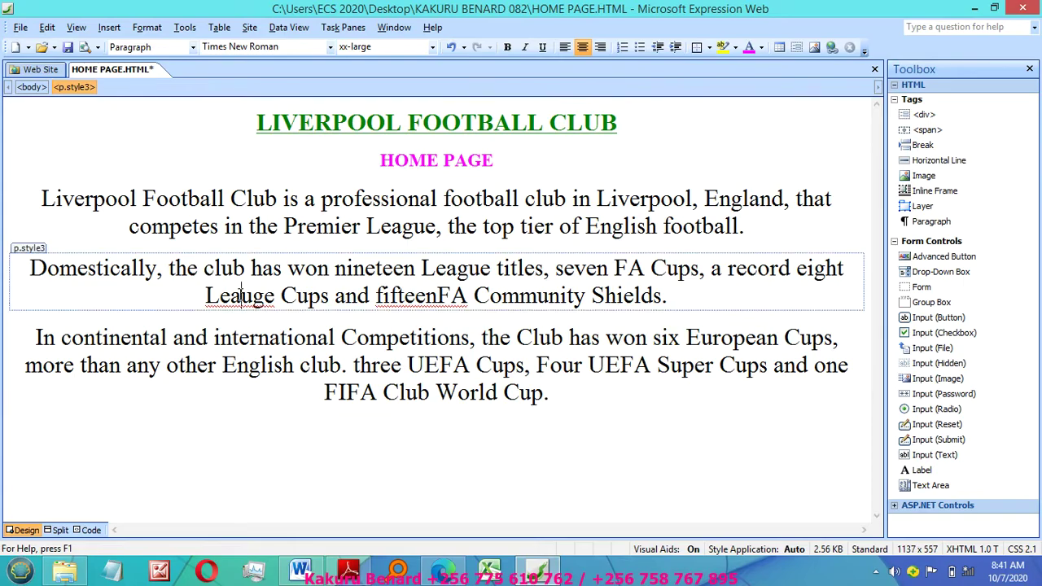
pyautogui.rightClick(241, 296)
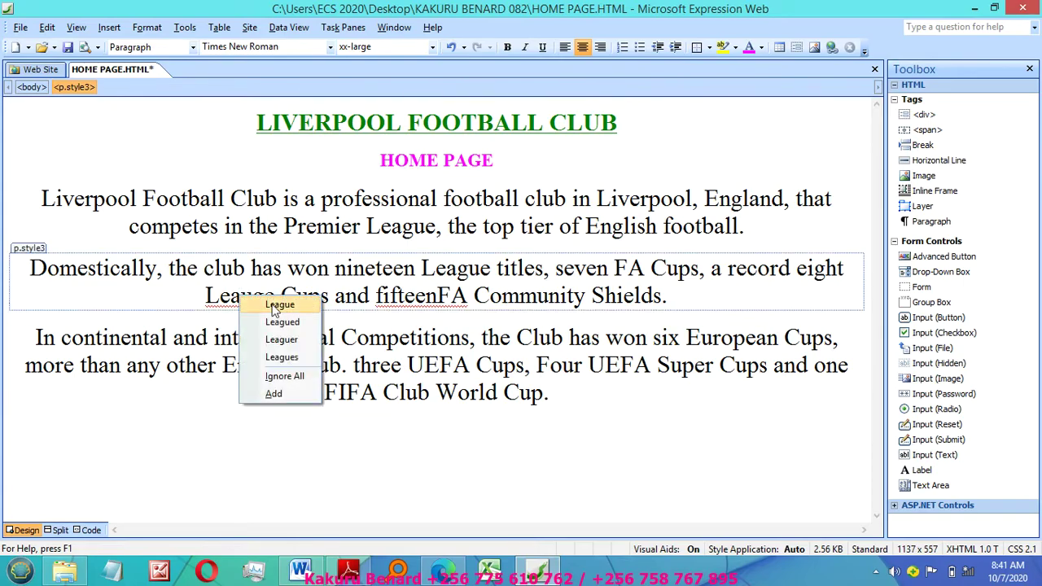
pyautogui.click(405, 297)
pyautogui.rightClick(408, 301)
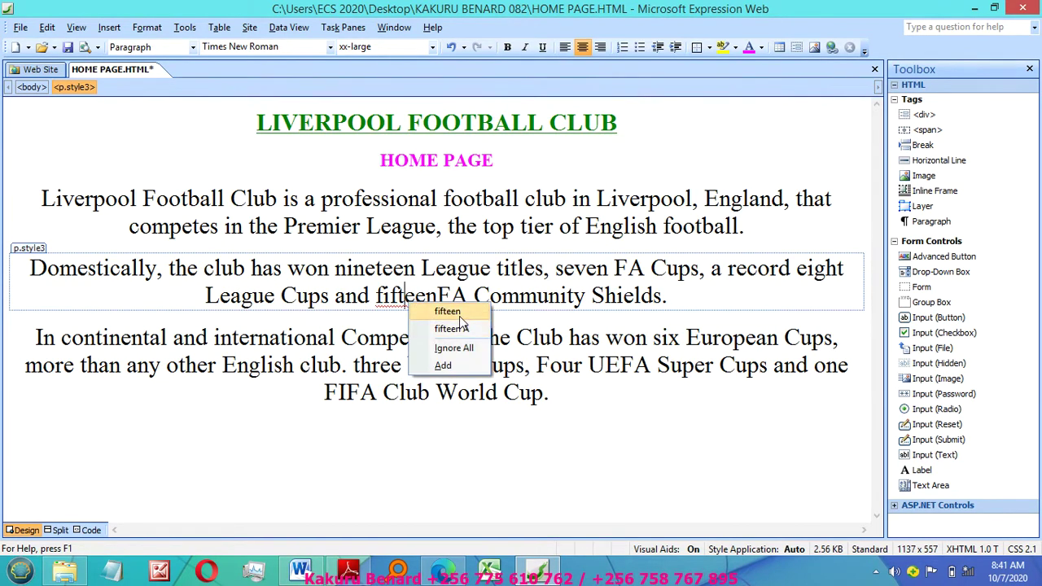
pyautogui.click(456, 312)
pyautogui.write('fa')
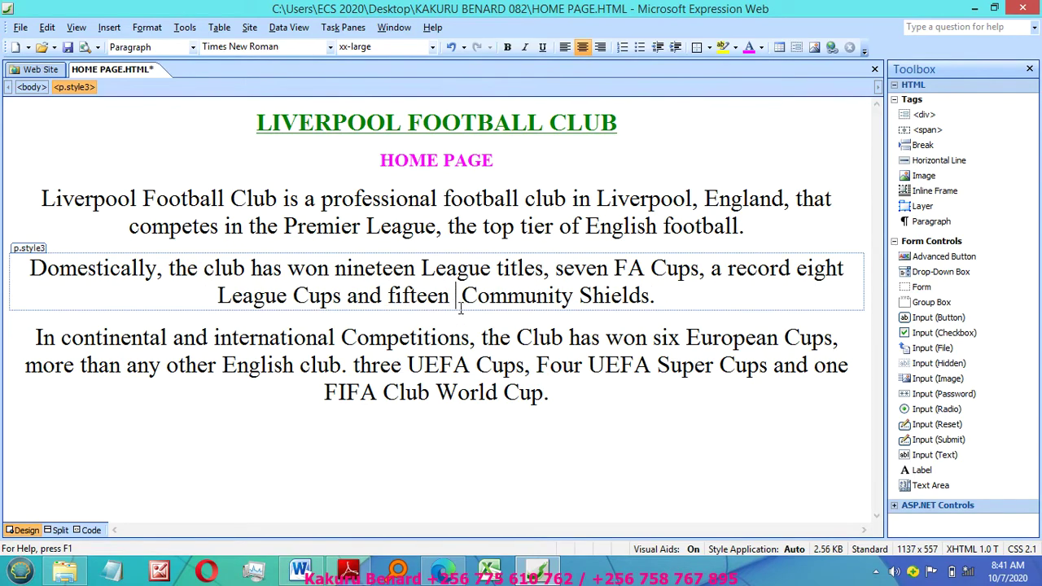
pyautogui.press('BackSpace')
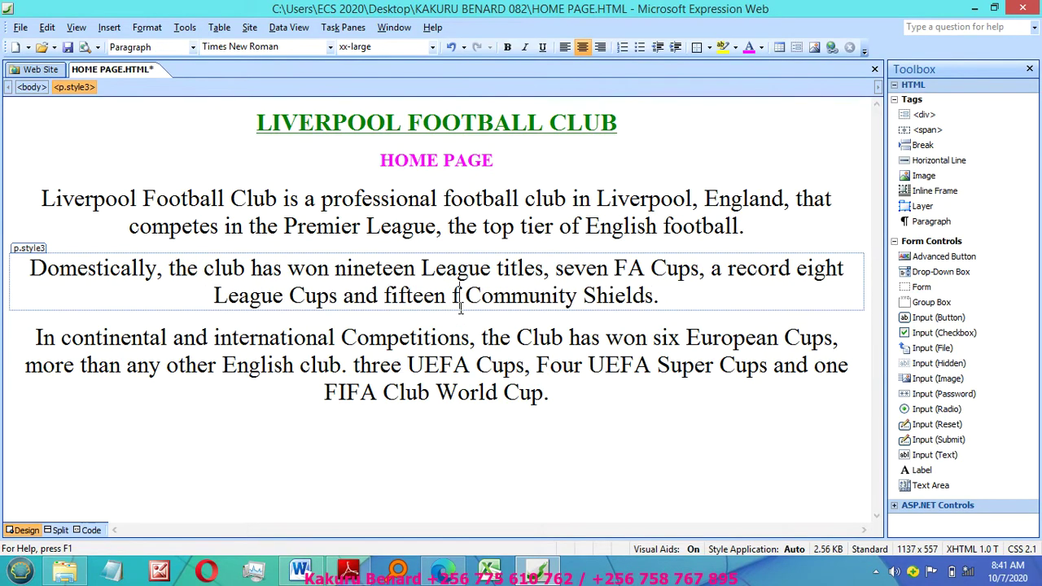
pyautogui.write('A')
pyautogui.press('BackSpace')
pyautogui.press('BackSpace')
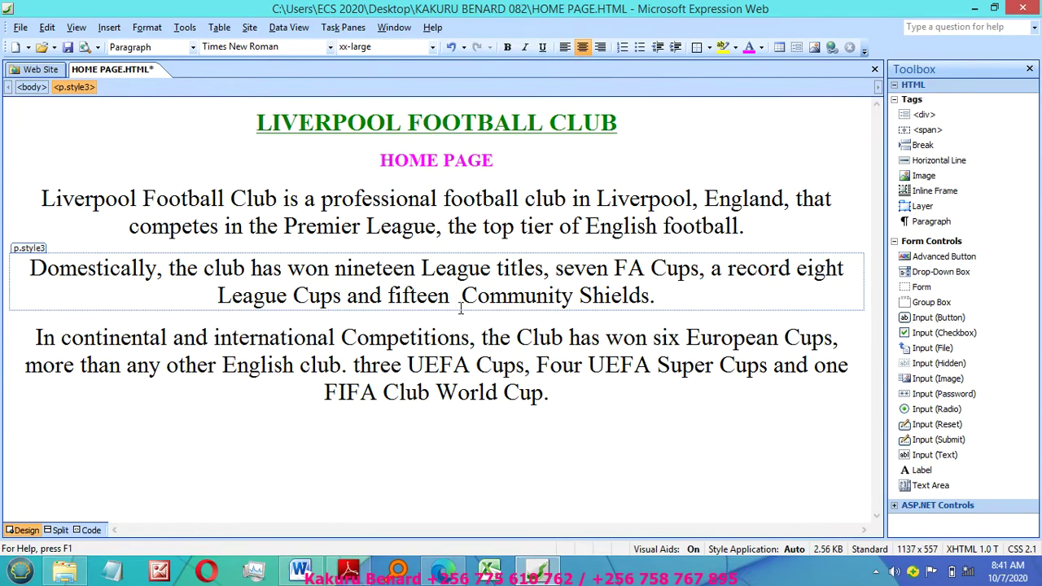
pyautogui.write('FA')
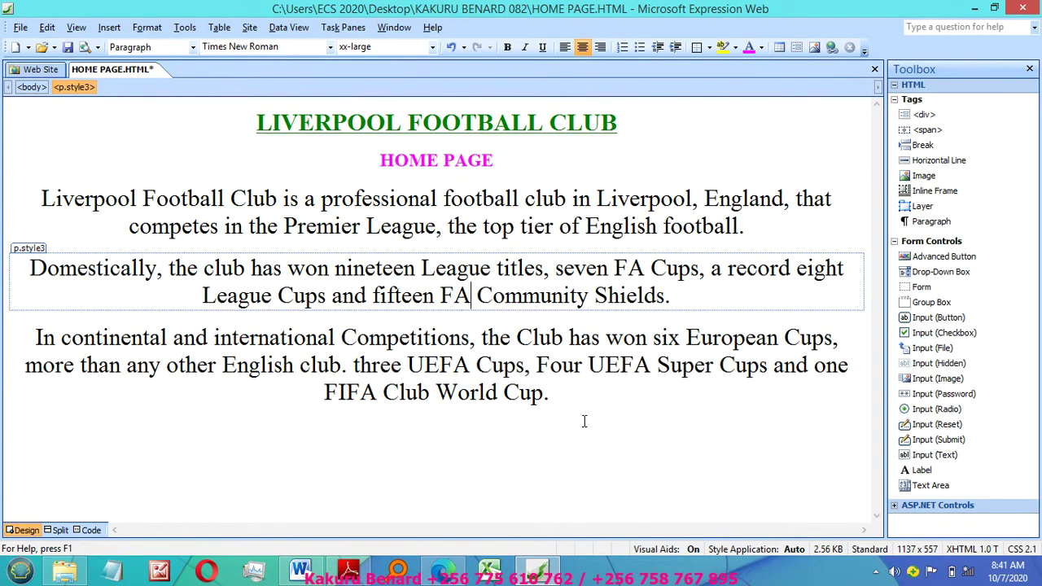
# Step: Insert an empty paragraph directly below HOME PAGE
pyautogui.click(552, 398)
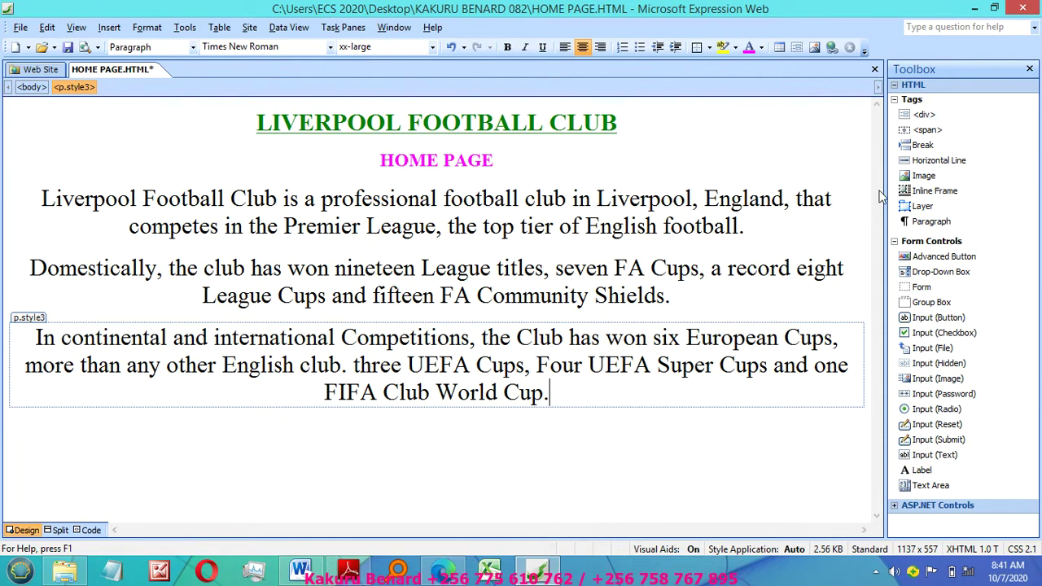
pyautogui.click(437, 265)
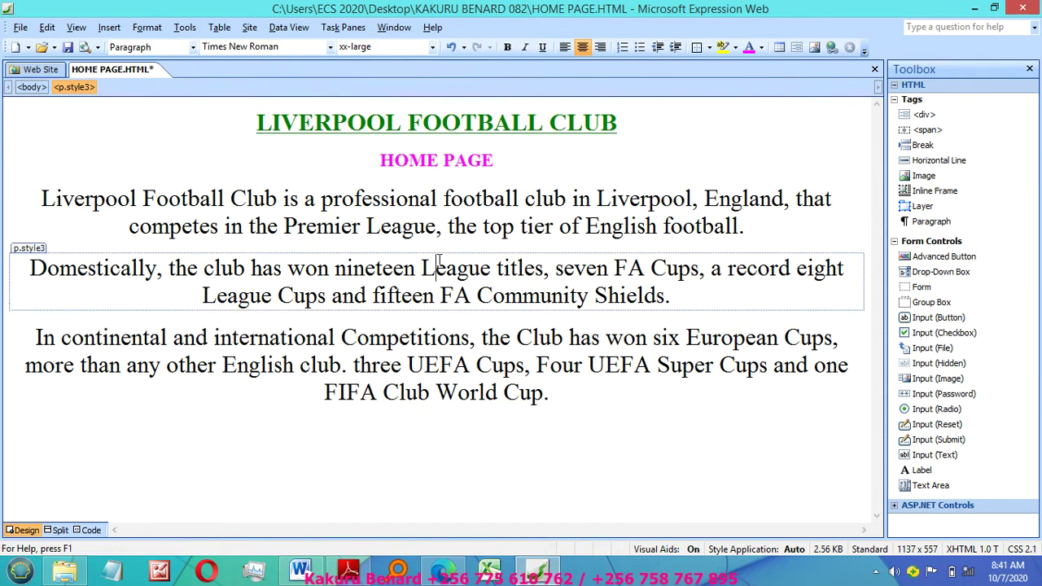
pyautogui.click(503, 156)
pyautogui.press('Return')
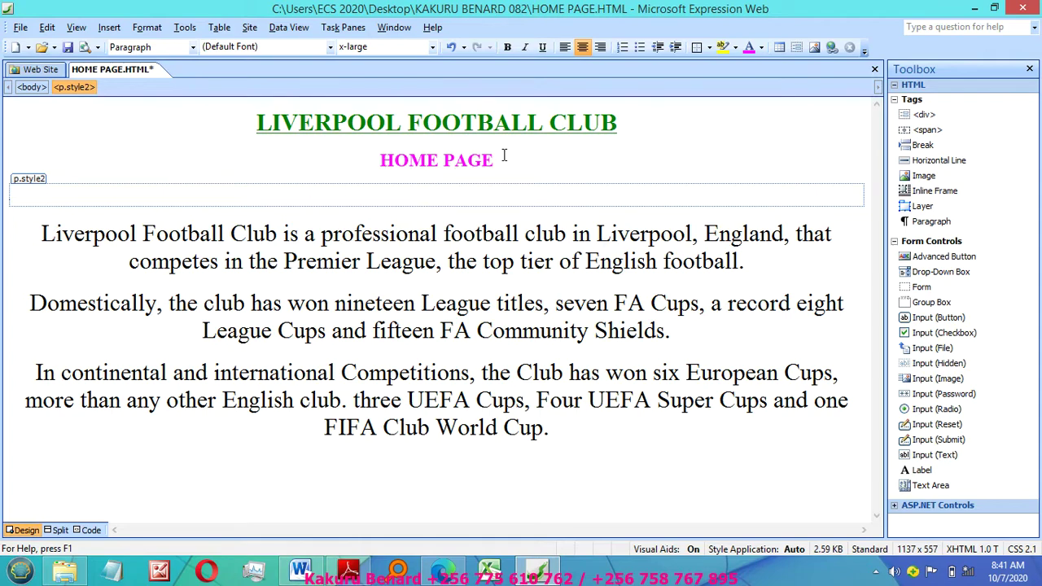
# Step: Begin an Insert Table set to 1 row, then switch to the PDF workbook
pyautogui.click(219, 27)
pyautogui.click(248, 46)
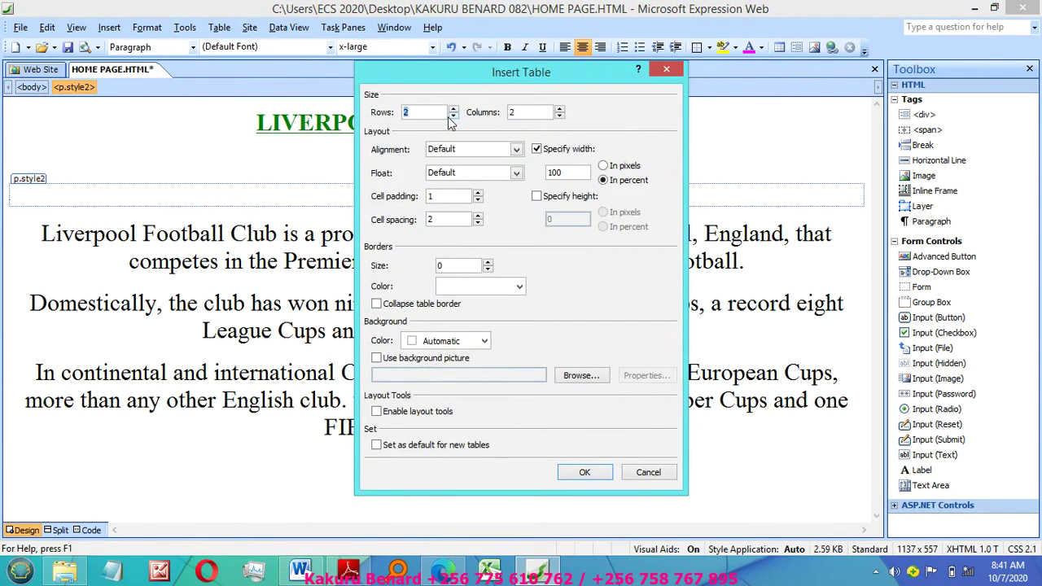
pyautogui.click(452, 116)
pyautogui.click(348, 570)
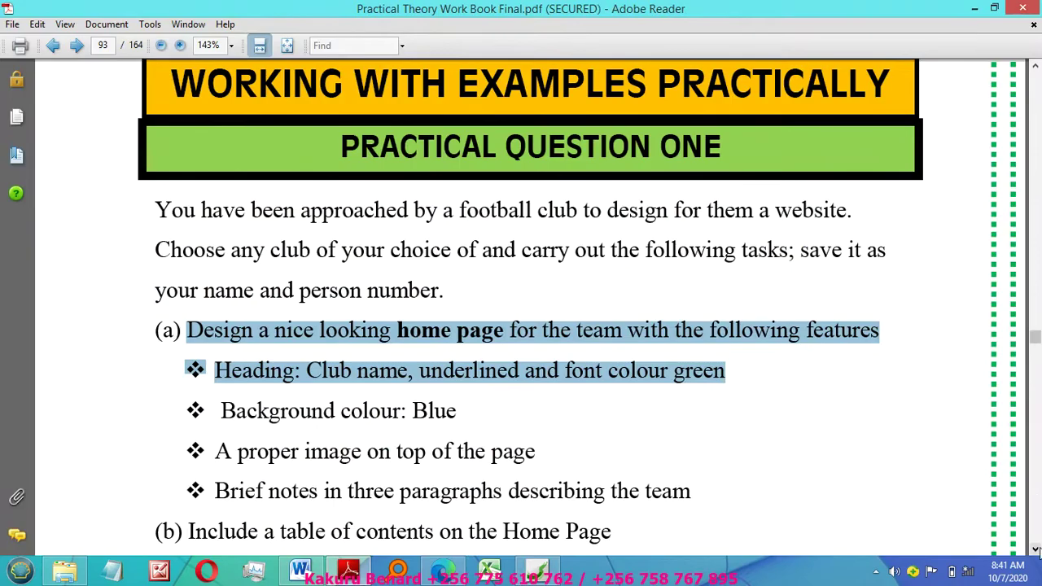
# Step: Highlight the 'Club players' requirement in the PDF, then return to the 1-row, 3-column table settings
pyautogui.click(1036, 551)
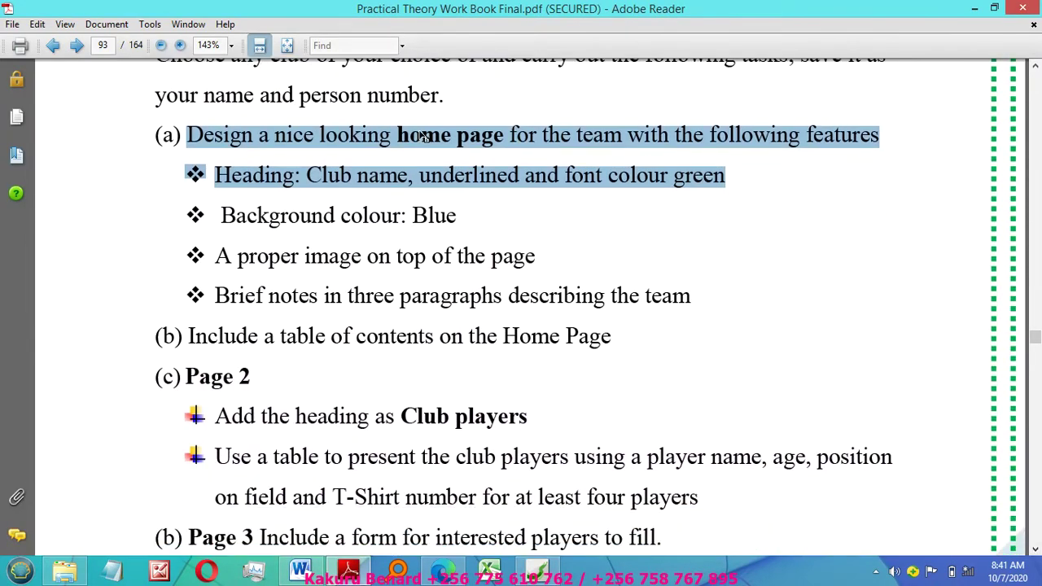
pyautogui.click(414, 136)
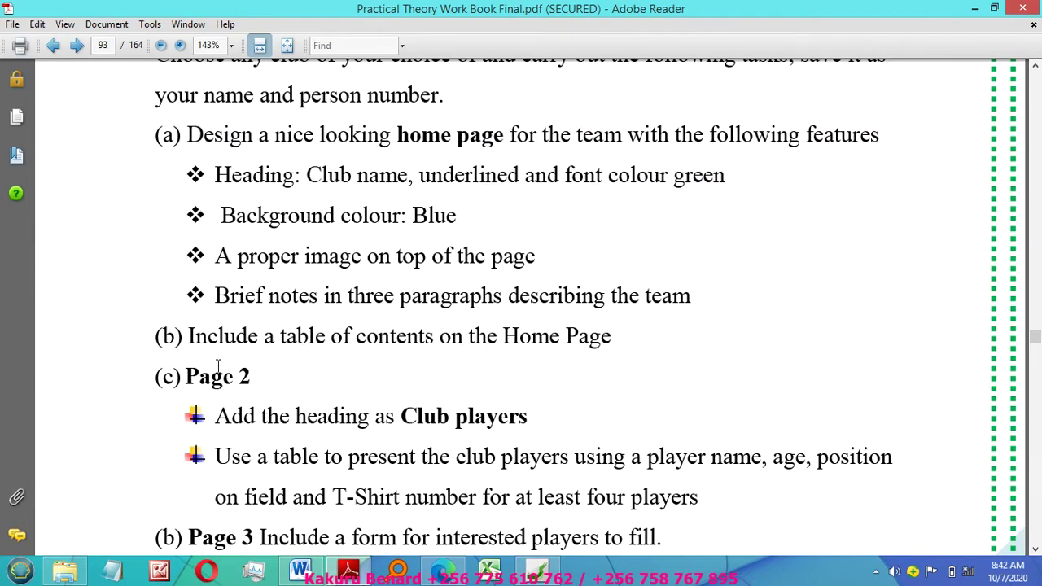
pyautogui.moveTo(402, 416); pyautogui.dragTo(532, 421)
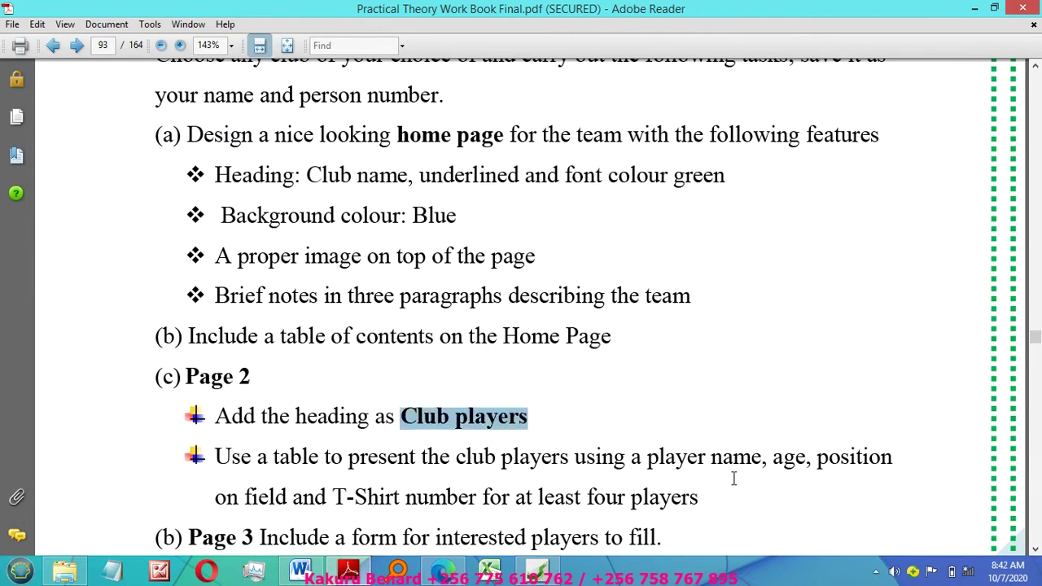
pyautogui.click(1035, 550)
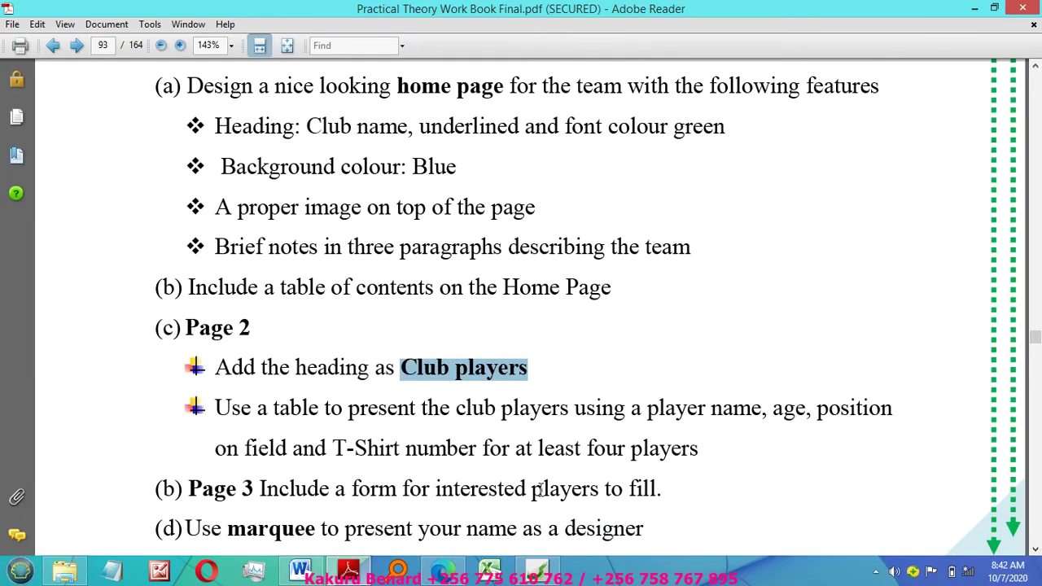
pyautogui.click(537, 569)
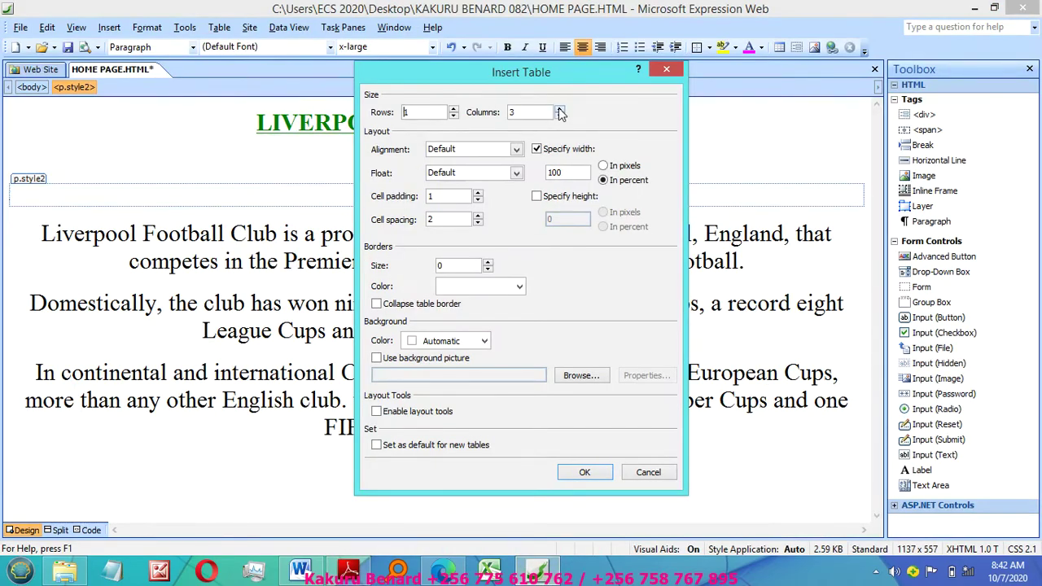
# Step: Centre the 3-column table, set its width to 45 percent, and insert it below HOME PAGE
pyautogui.click(514, 150)
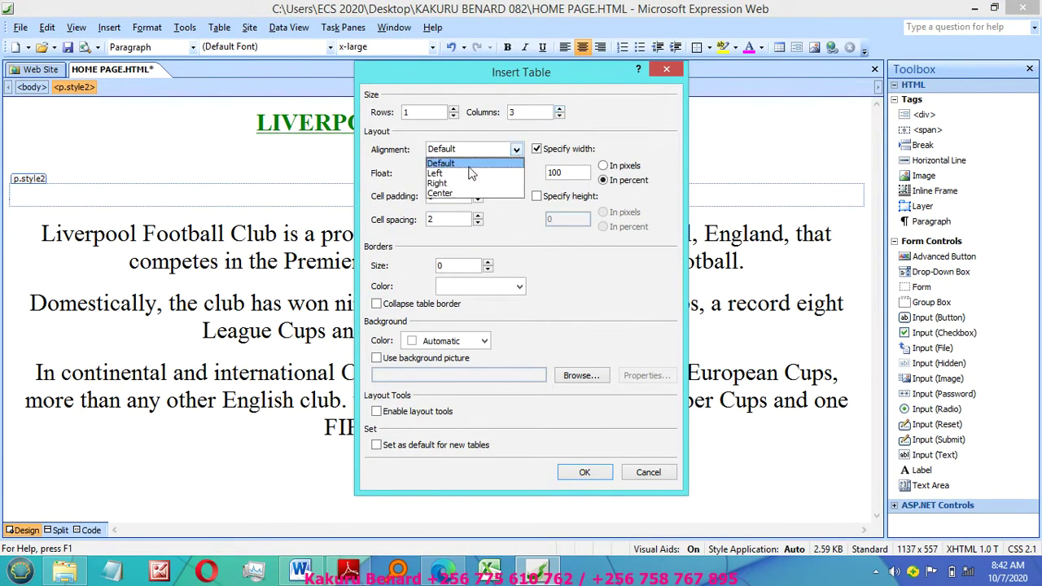
pyautogui.click(444, 193)
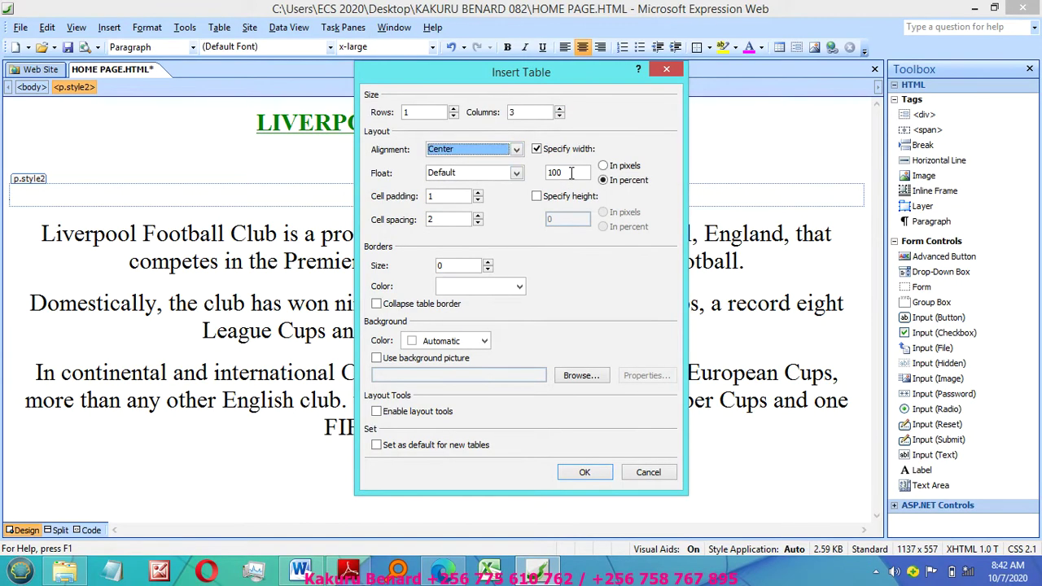
pyautogui.doubleClick(571, 173)
pyautogui.write('45')
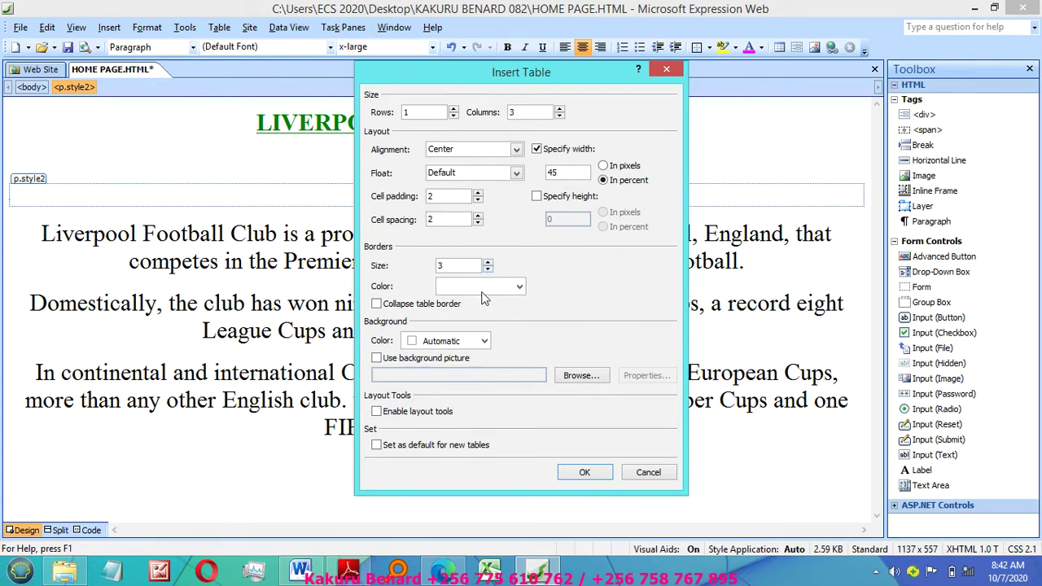
pyautogui.click(582, 472)
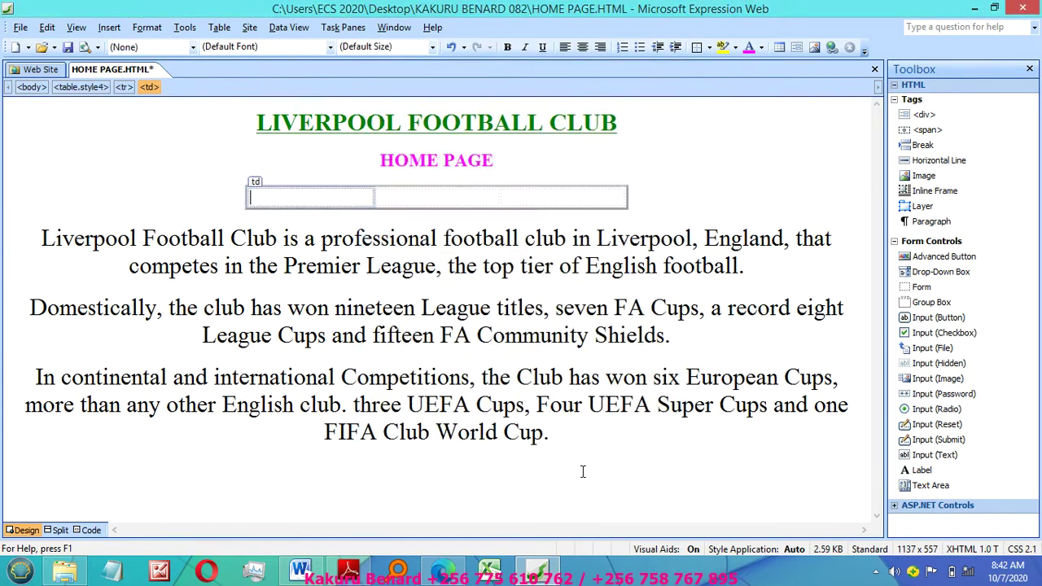
# Step: Type HOME PAGE, CLUB PLAYES and ONELINE FORM into the three table cells
pyautogui.click(270, 199)
pyautogui.write('HOME')
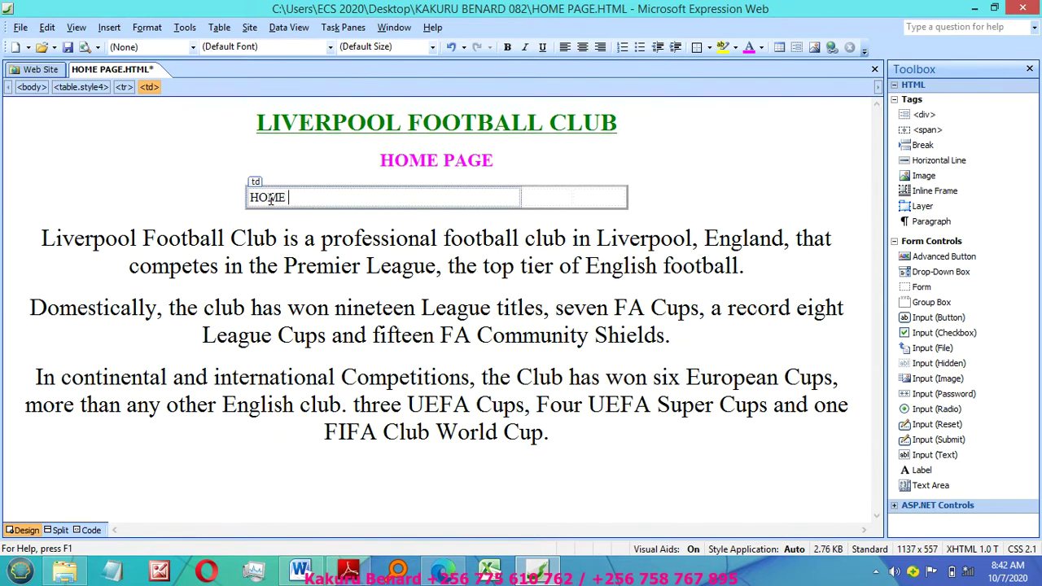
pyautogui.write(' PAGE')
pyautogui.press('Tab')
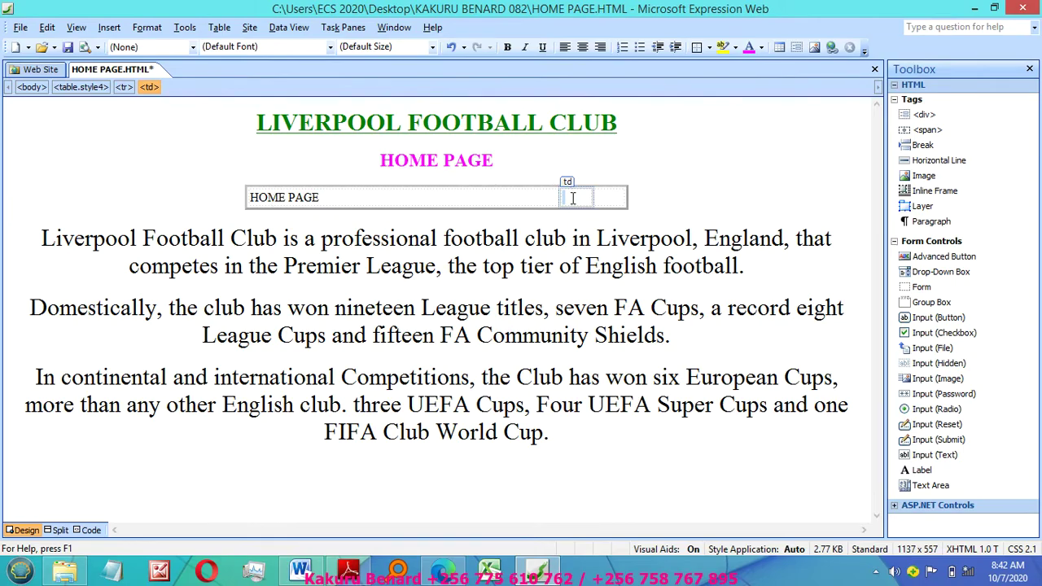
pyautogui.write('CLUB')
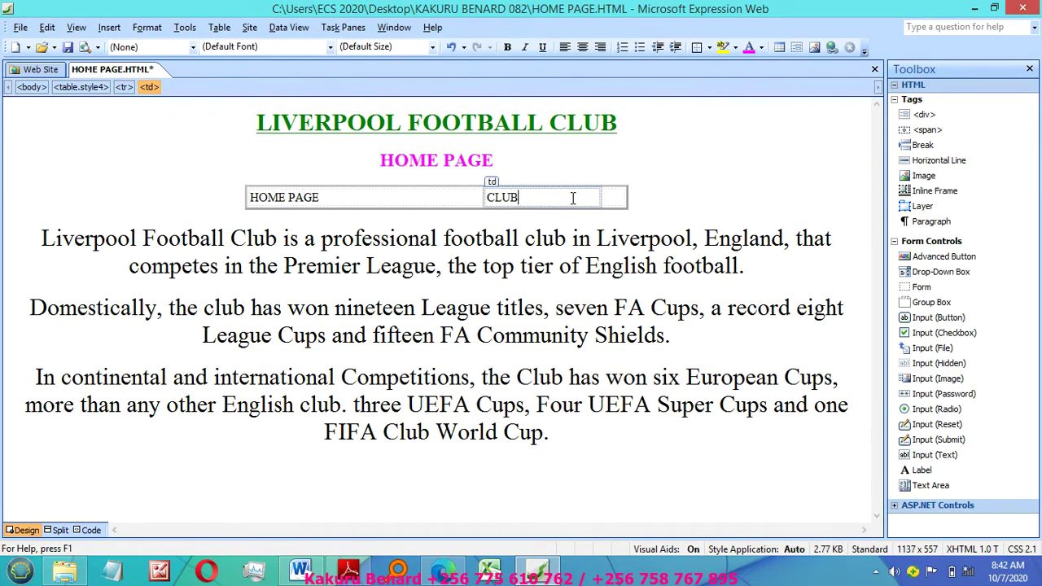
pyautogui.write(' PLAYES')
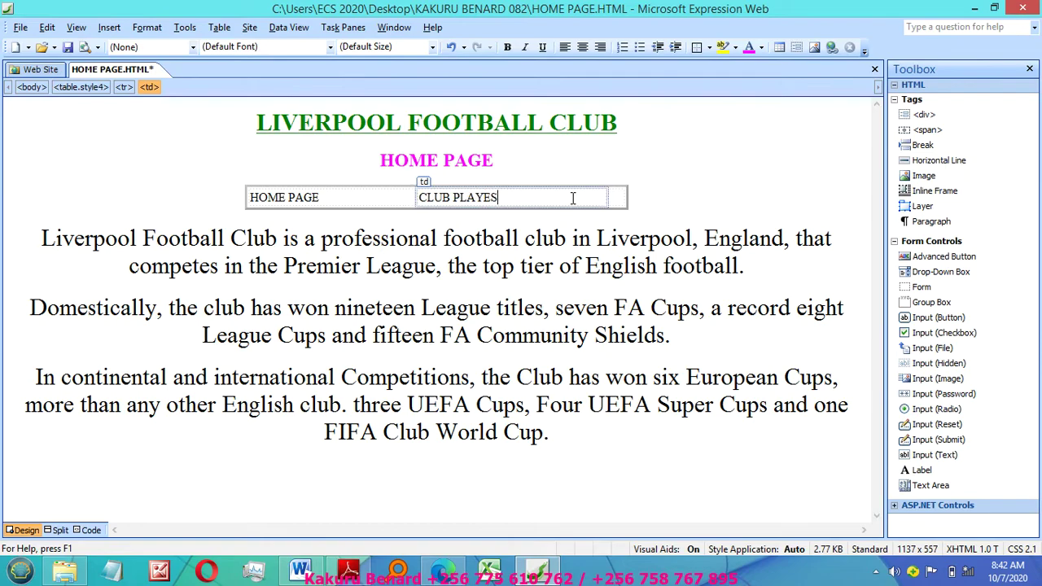
pyautogui.click(621, 196)
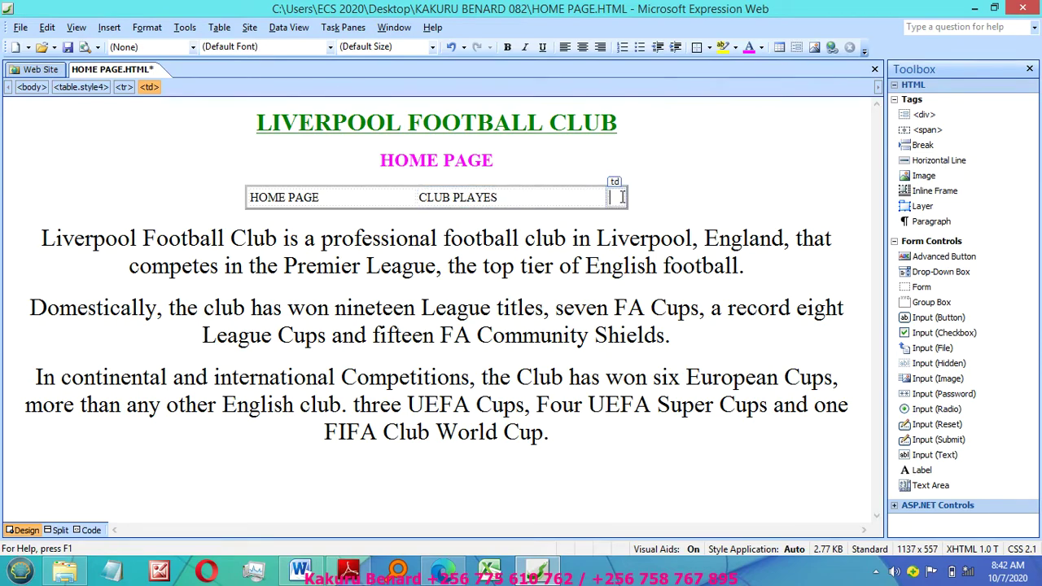
pyautogui.write('FOR')
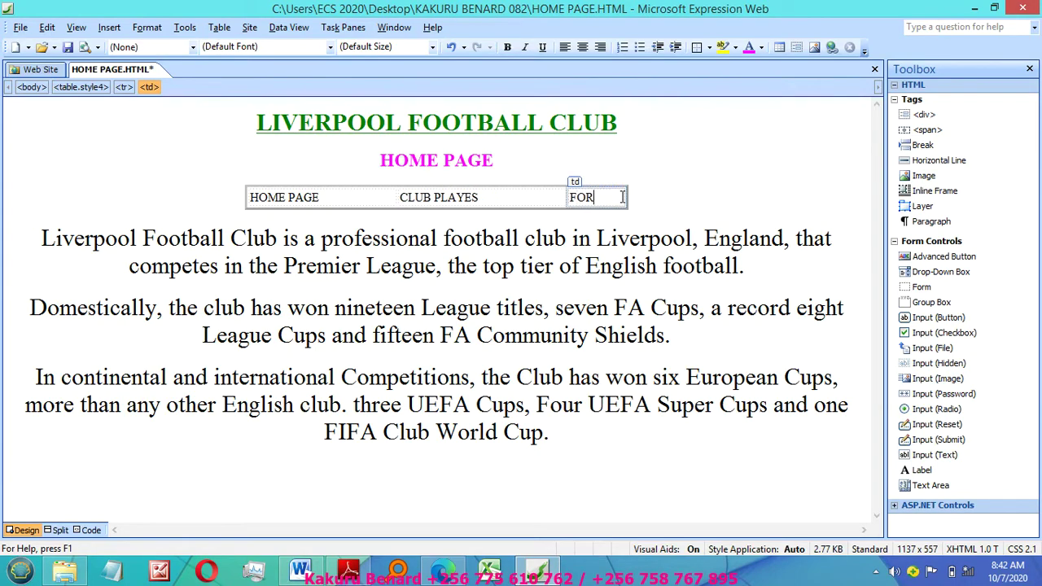
pyautogui.write('M')
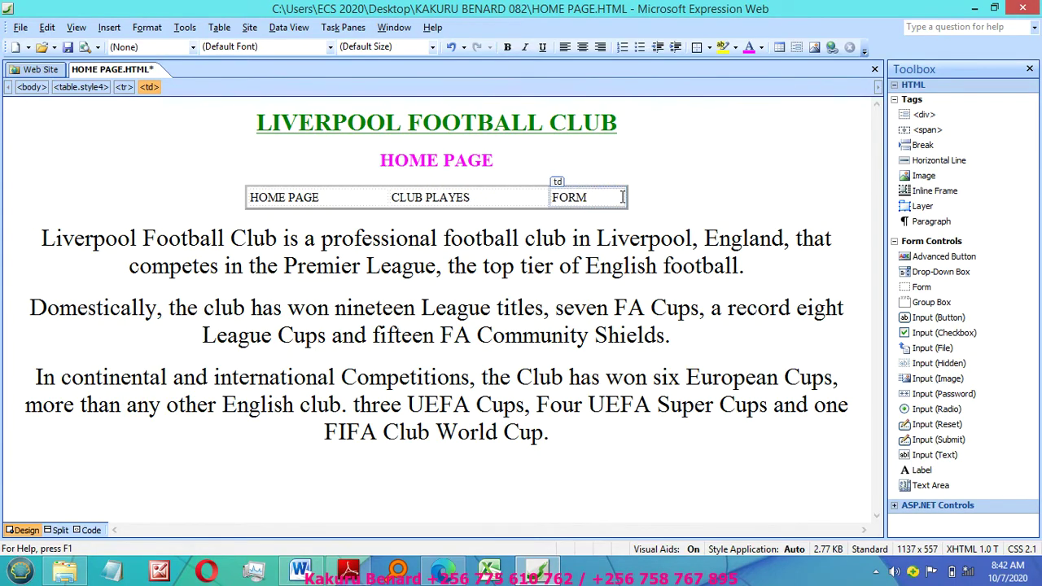
pyautogui.press('Home')
pyautogui.write('ONE')
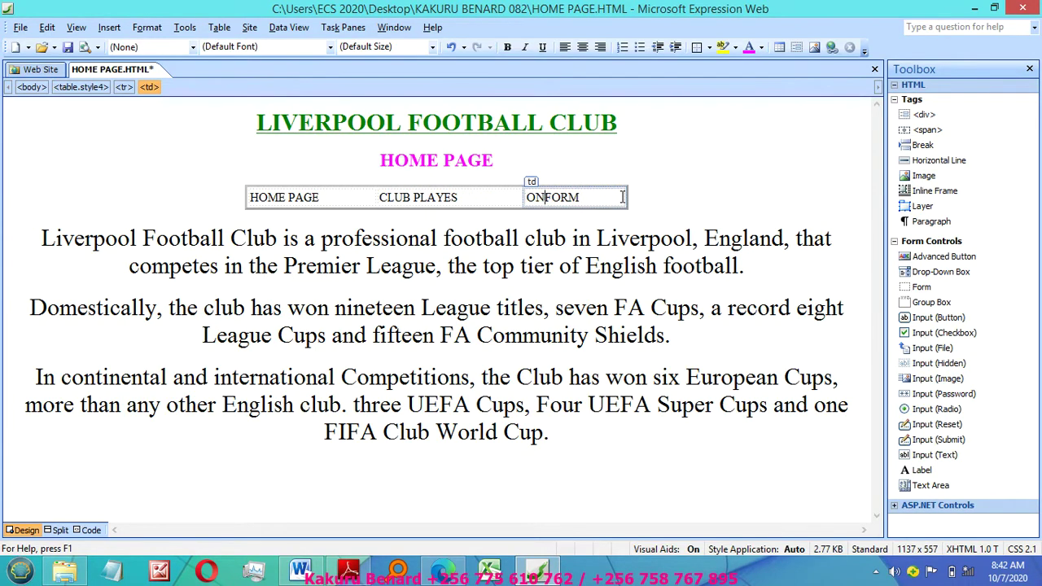
pyautogui.write('LINE')
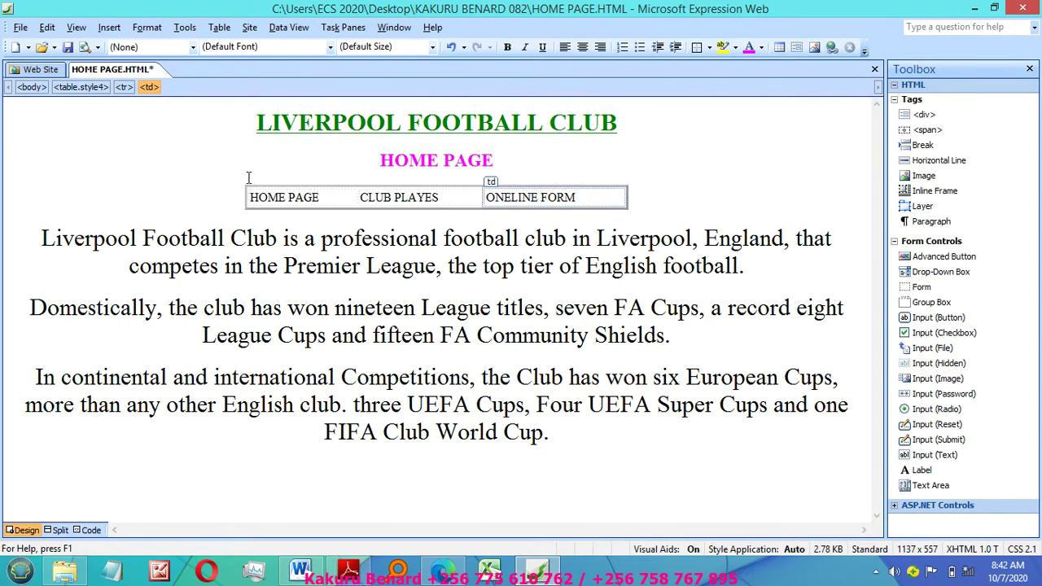
# Step: Fit the table columns to their contents with AutoFit to Contents and select the row
pyautogui.click(269, 195)
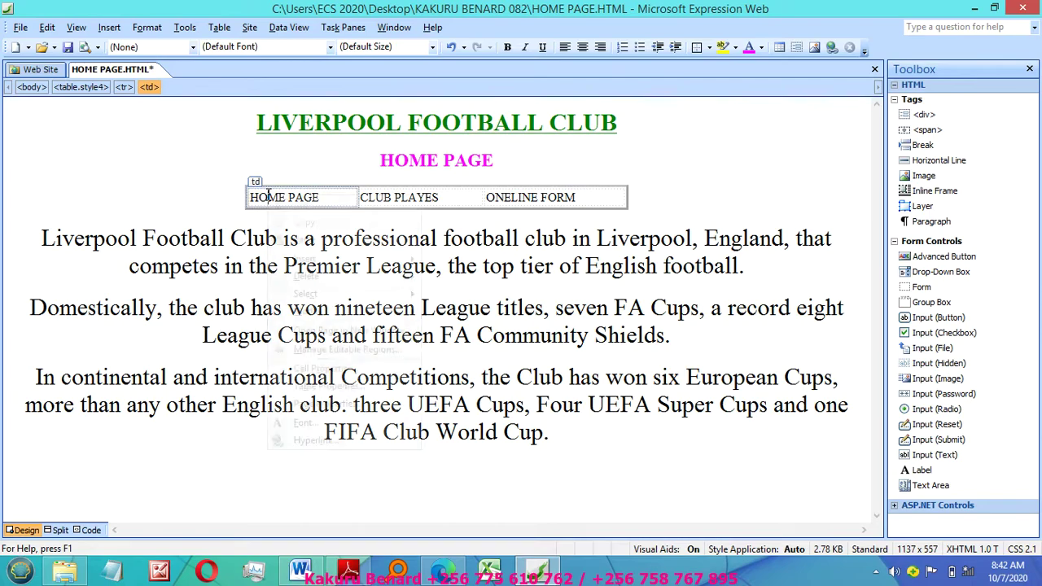
pyautogui.rightClick(269, 196)
pyautogui.moveTo(341, 308)
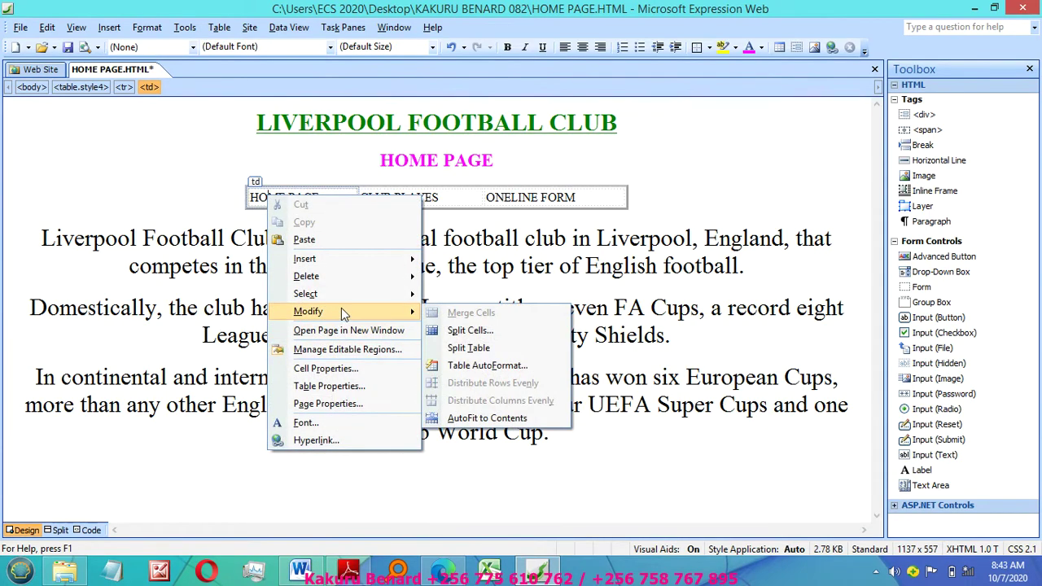
pyautogui.click(477, 418)
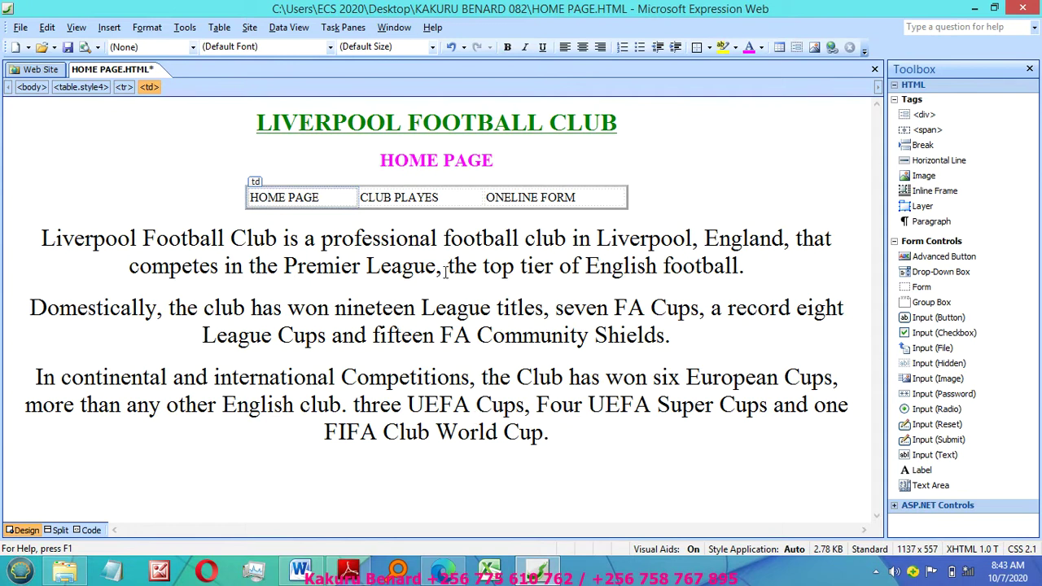
pyautogui.click(365, 197)
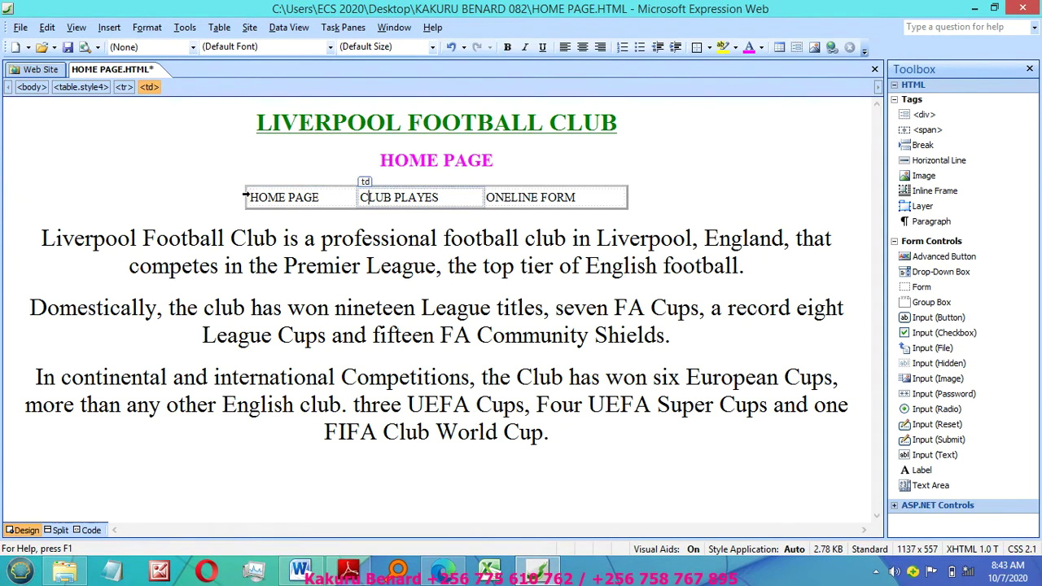
pyautogui.click(245, 197)
# Step: Apply the Grid 1 Table AutoFormat to the navigation table, then reselect its row
pyautogui.rightClick(322, 202)
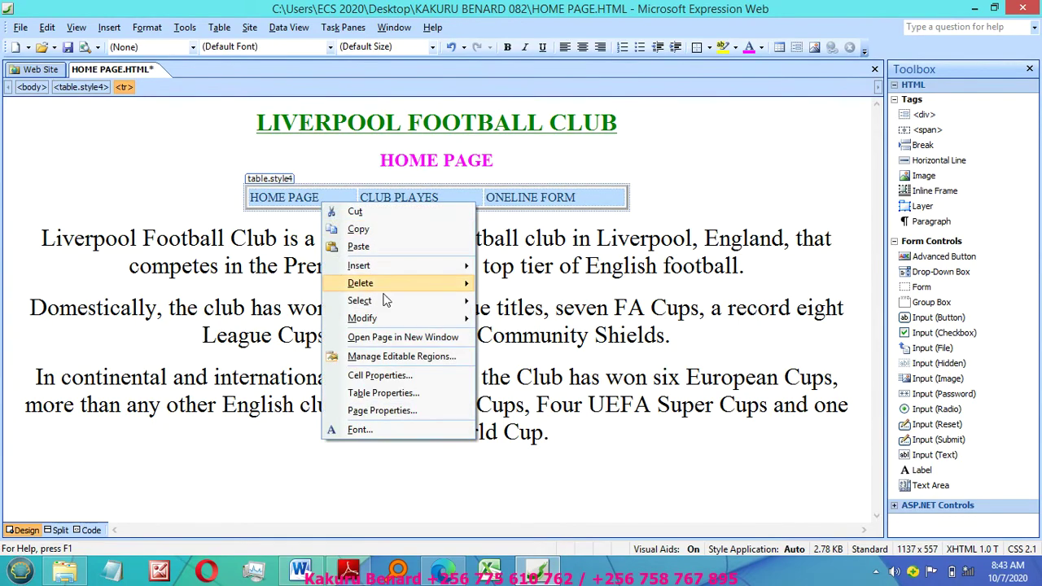
pyautogui.moveTo(446, 323)
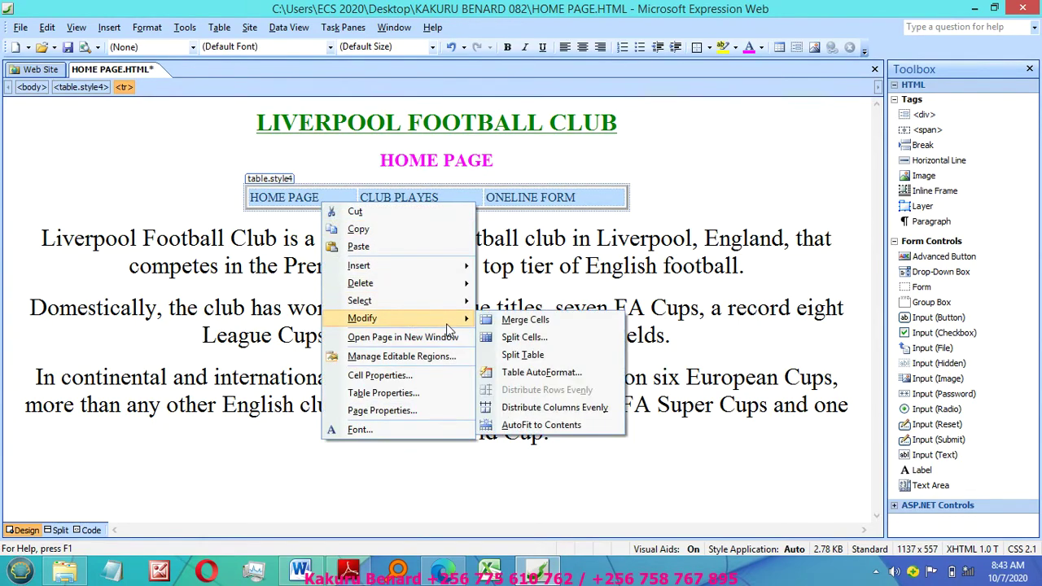
pyautogui.click(538, 379)
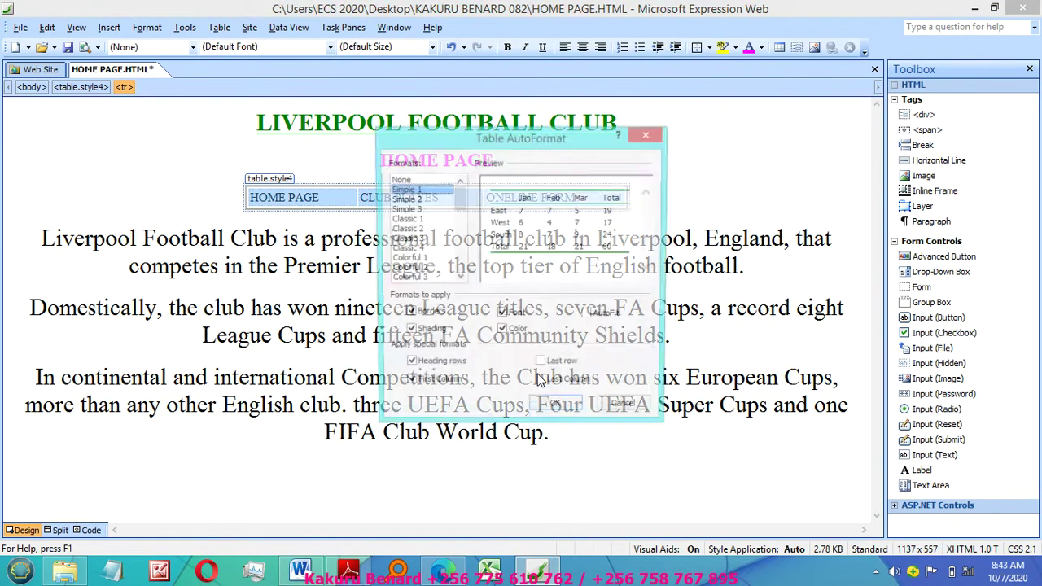
pyautogui.moveTo(460, 193); pyautogui.dragTo(463, 218)
pyautogui.click(406, 230)
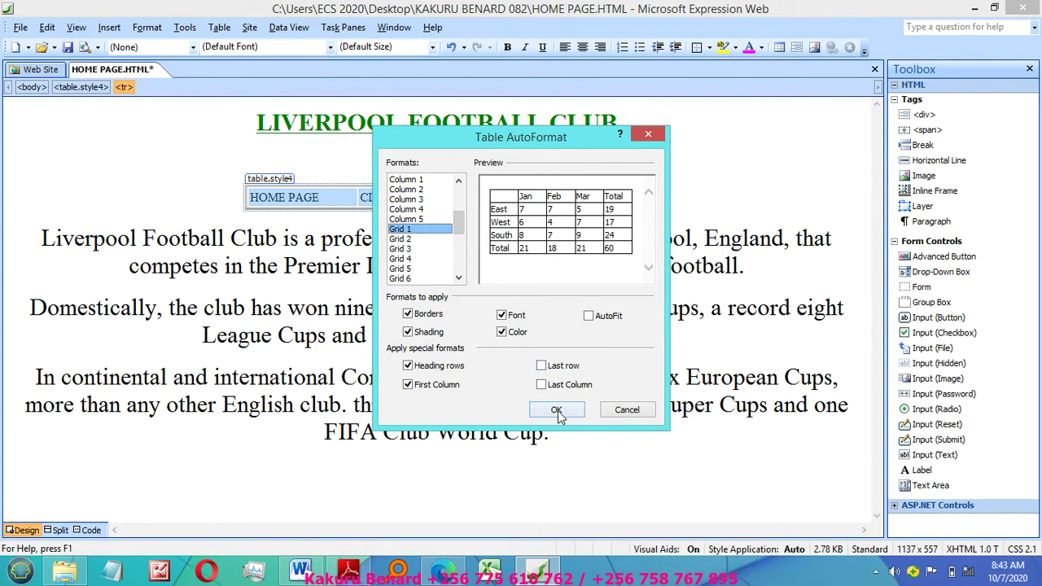
pyautogui.click(556, 409)
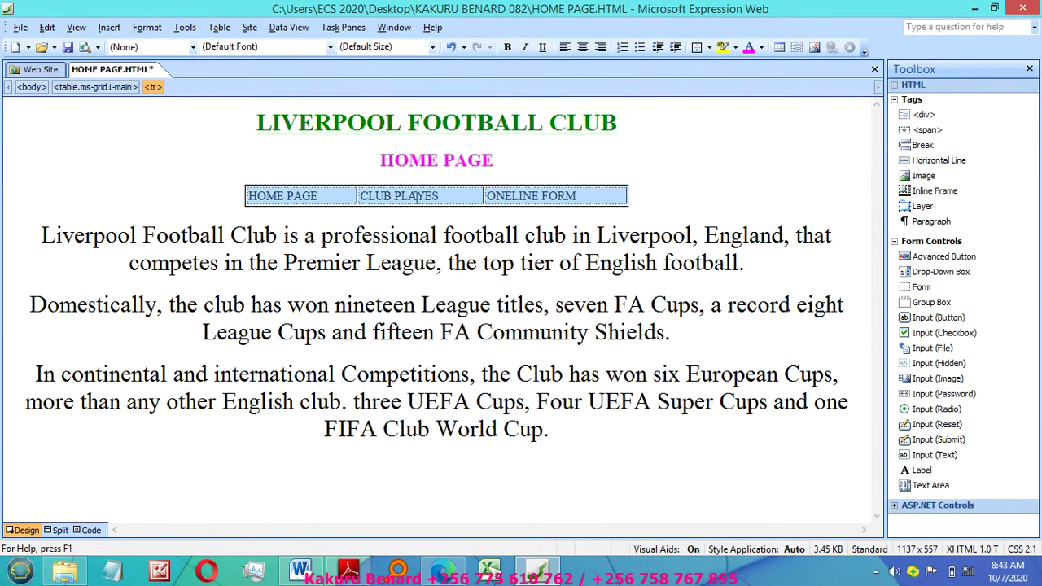
pyautogui.click(416, 197)
pyautogui.click(255, 195)
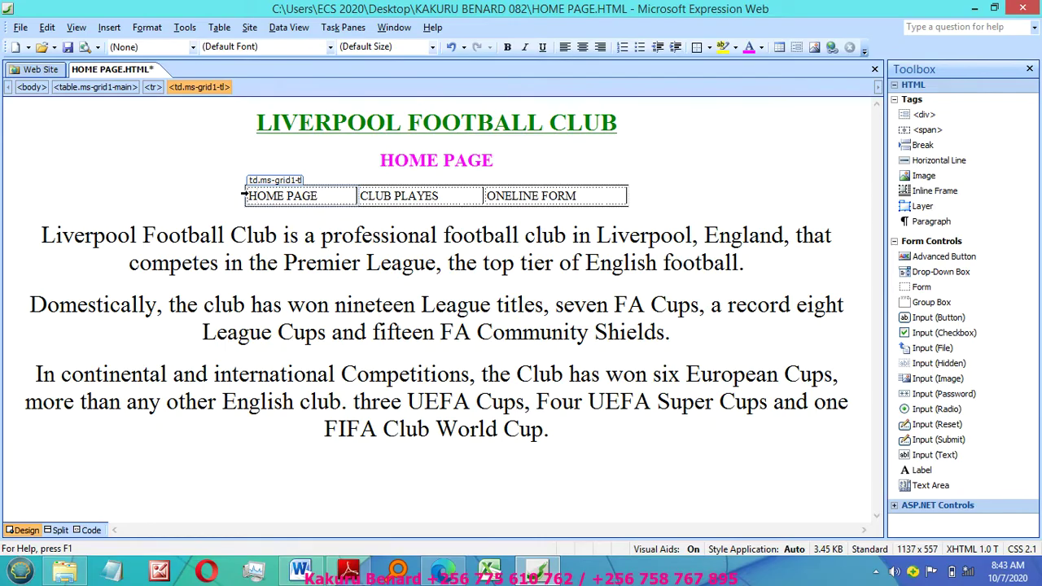
pyautogui.click(241, 193)
# Step: In Cell Properties, give the row's cells yellow borders and a green background
pyautogui.rightClick(252, 196)
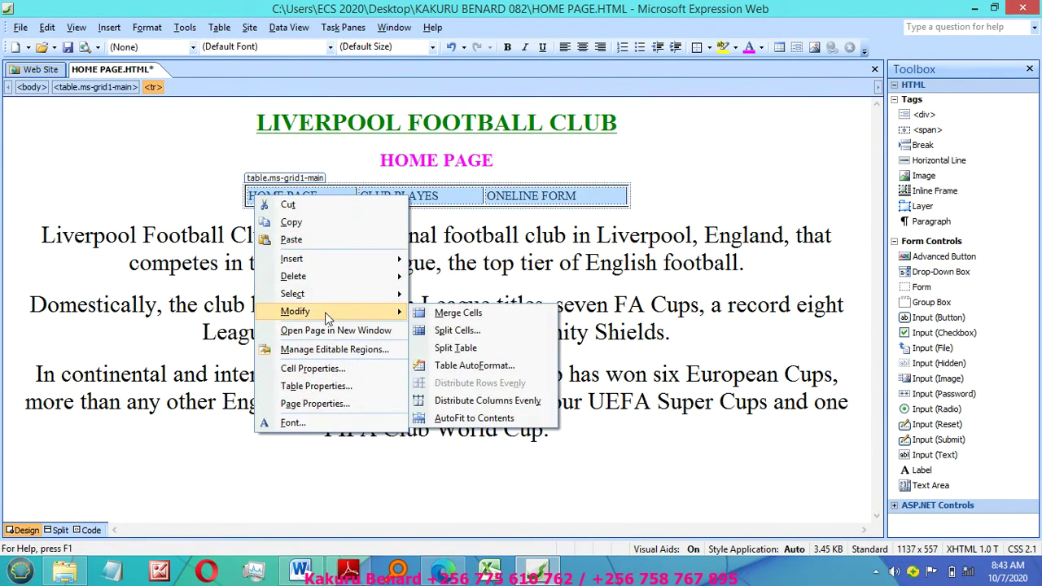
pyautogui.click(313, 368)
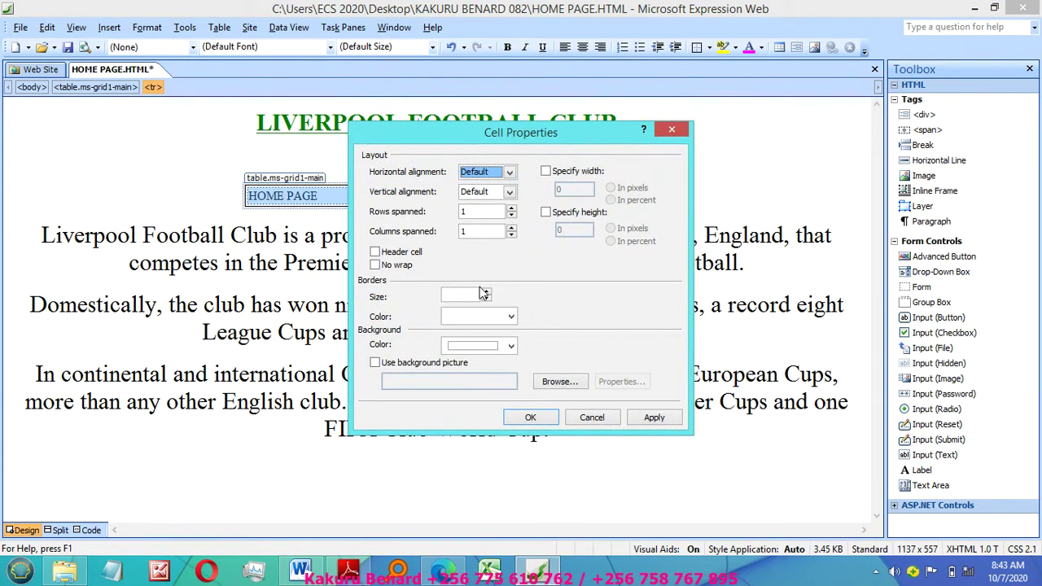
pyautogui.click(510, 317)
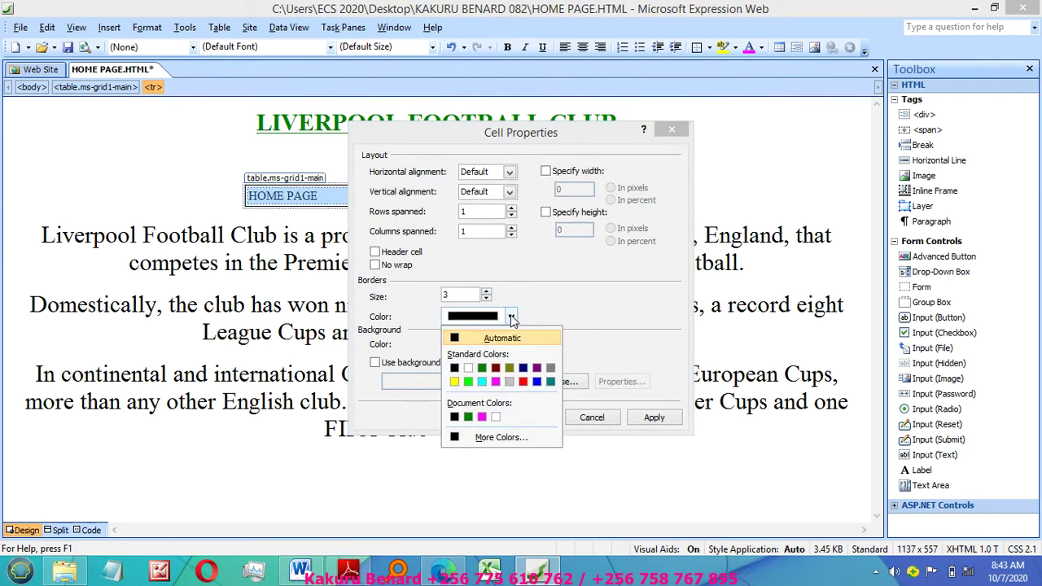
pyautogui.click(453, 381)
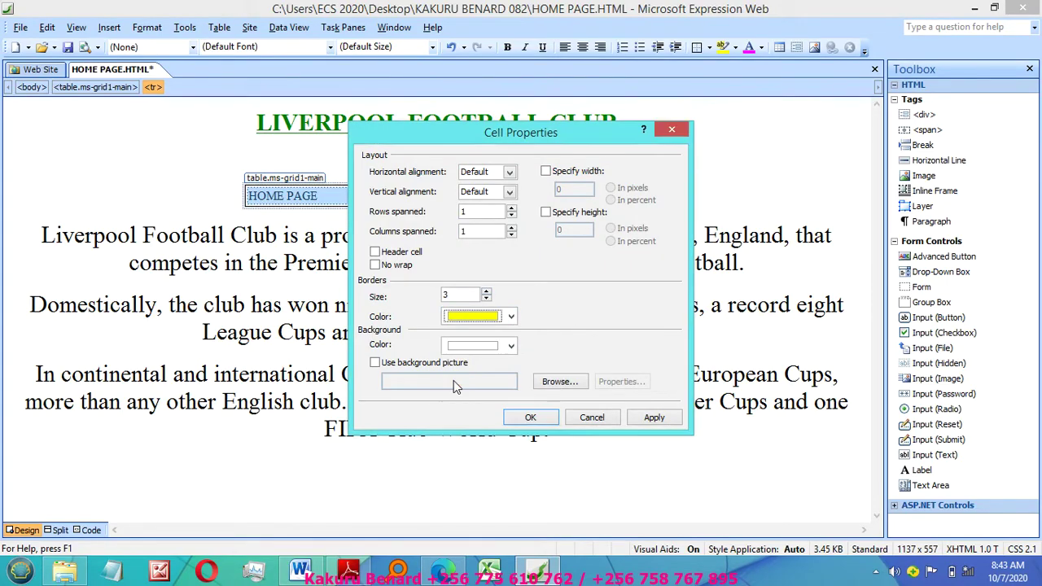
pyautogui.click(512, 348)
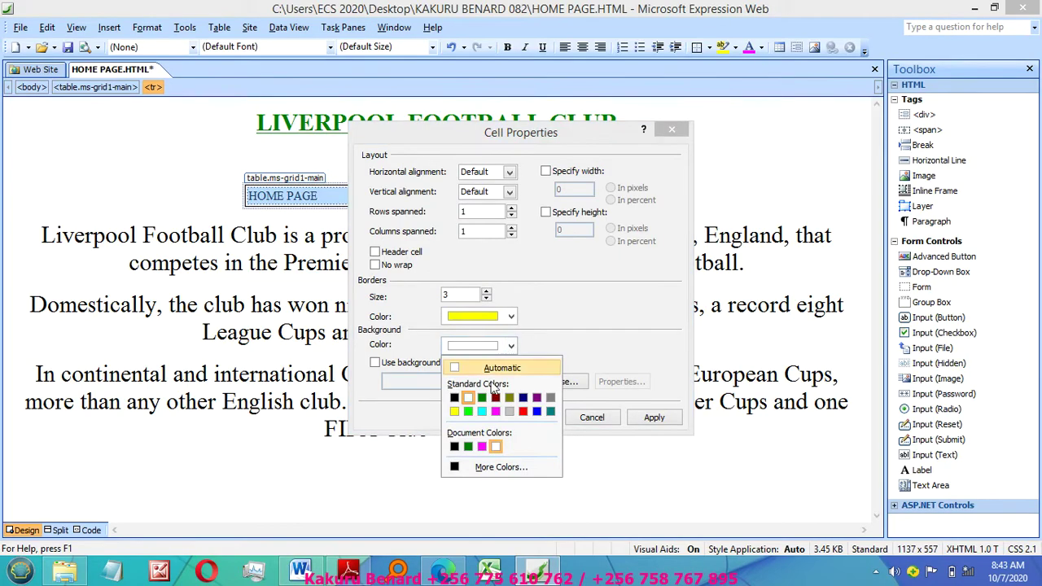
pyautogui.click(468, 412)
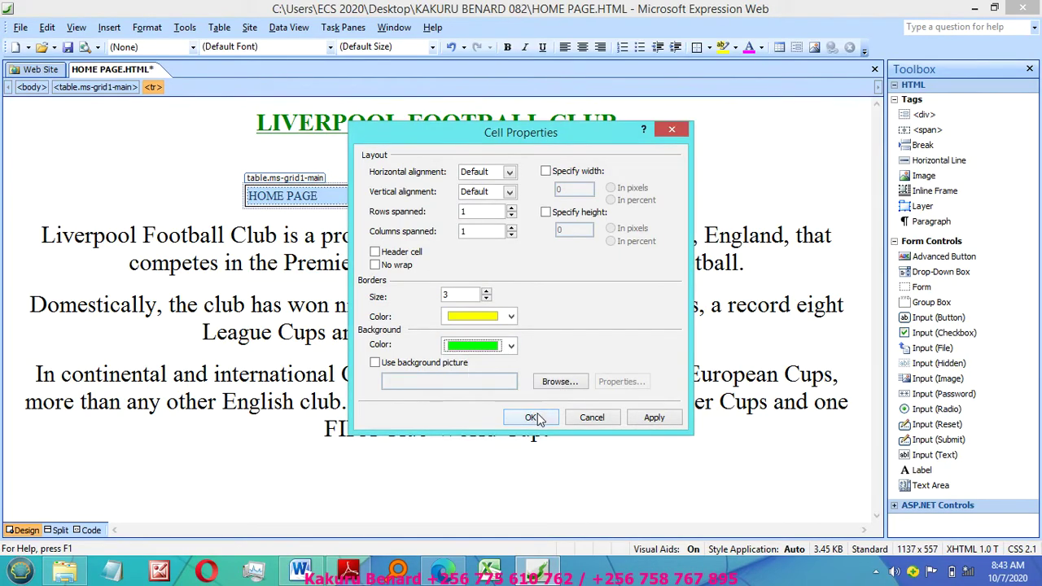
pyautogui.click(641, 418)
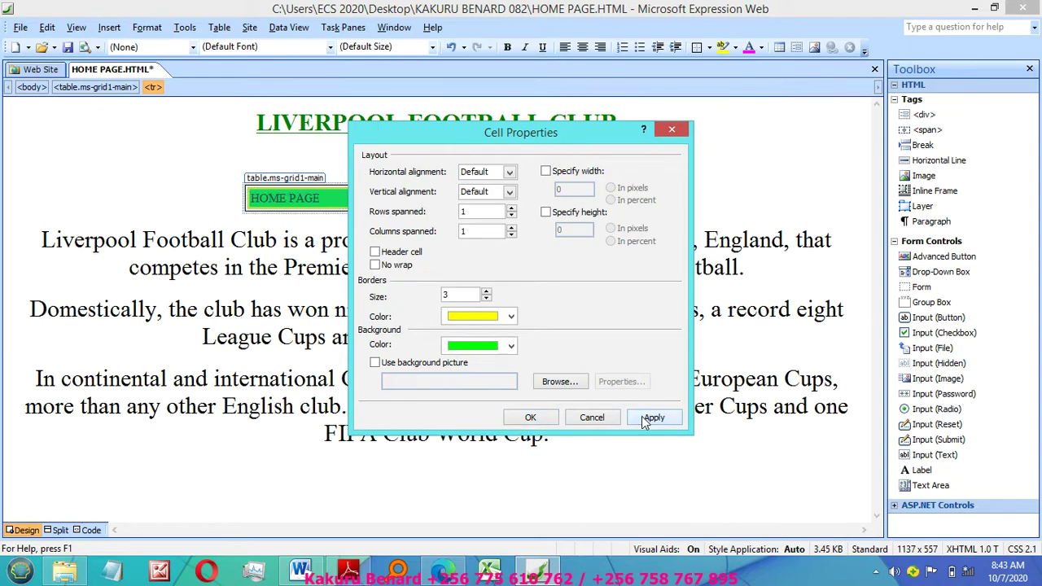
pyautogui.click(530, 418)
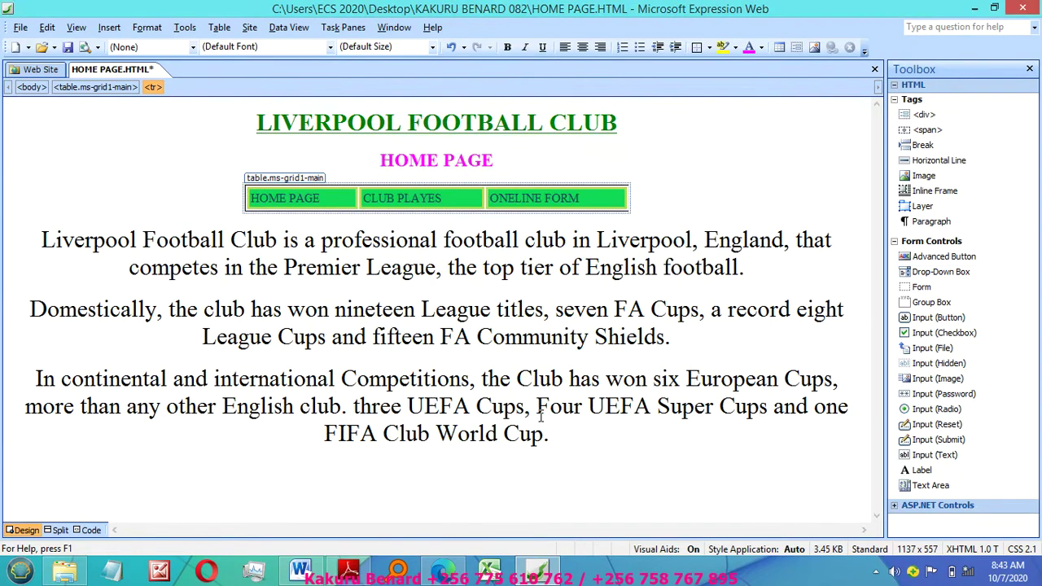
# Step: Make the navigation table's text bold
pyautogui.click(511, 268)
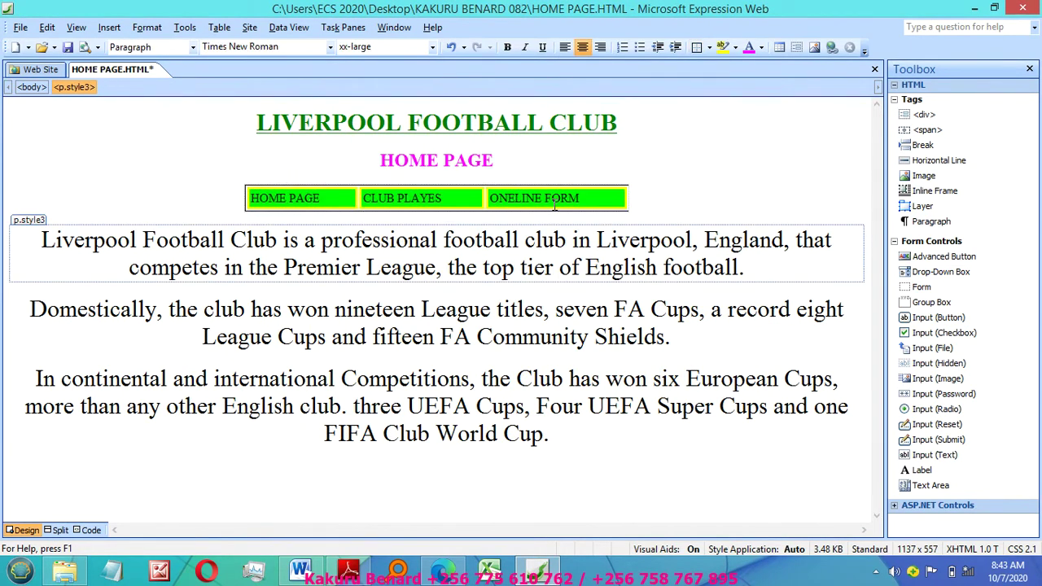
pyautogui.click(240, 198)
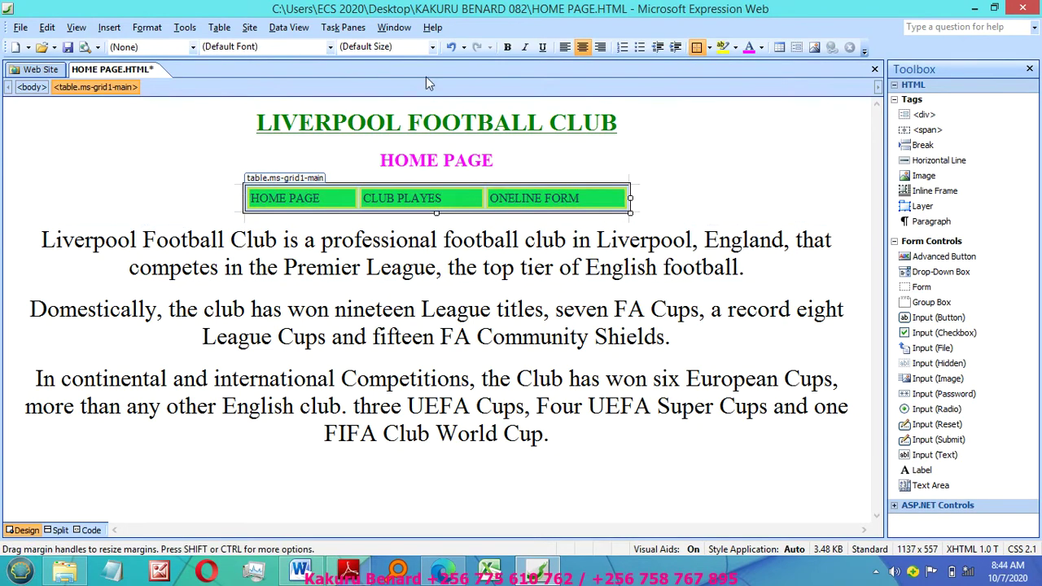
pyautogui.click(508, 48)
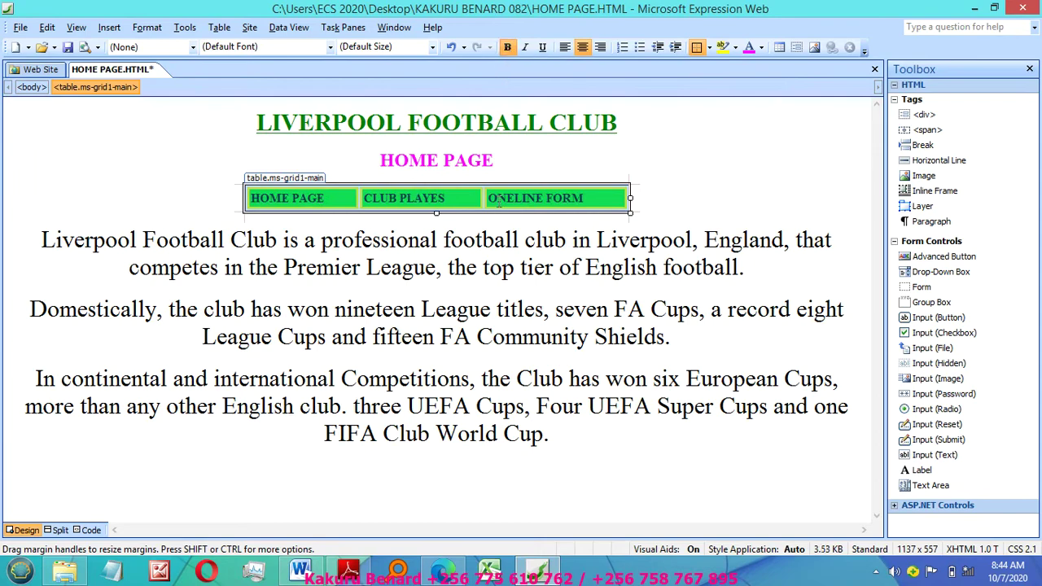
pyautogui.click(455, 220)
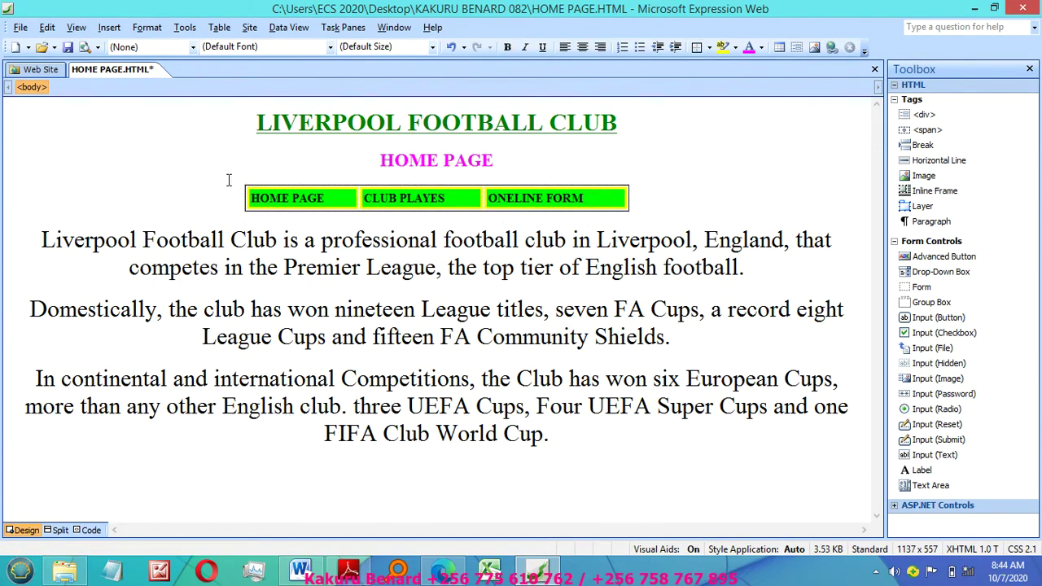
pyautogui.click(349, 569)
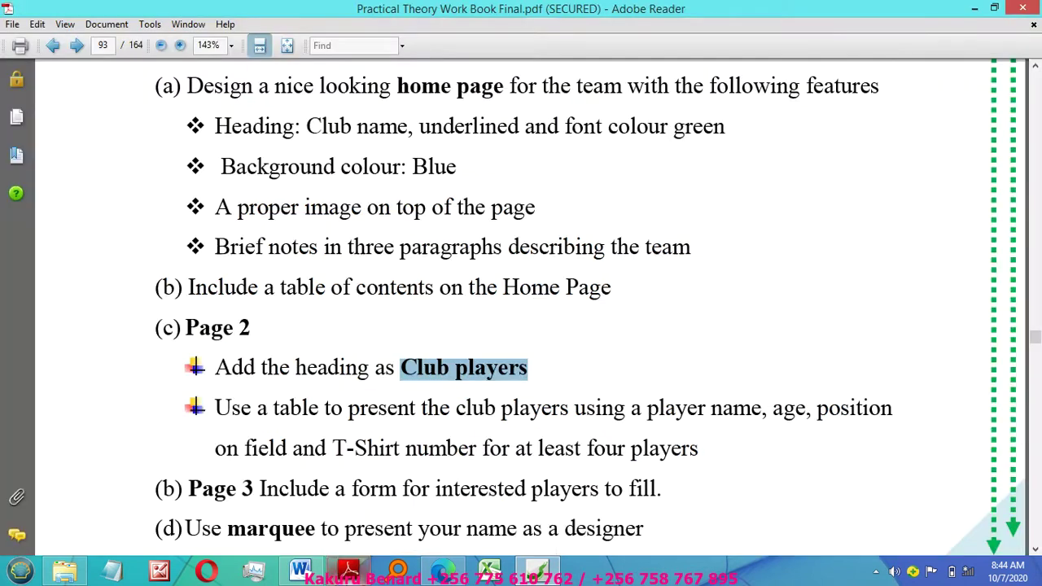
pyautogui.click(276, 342)
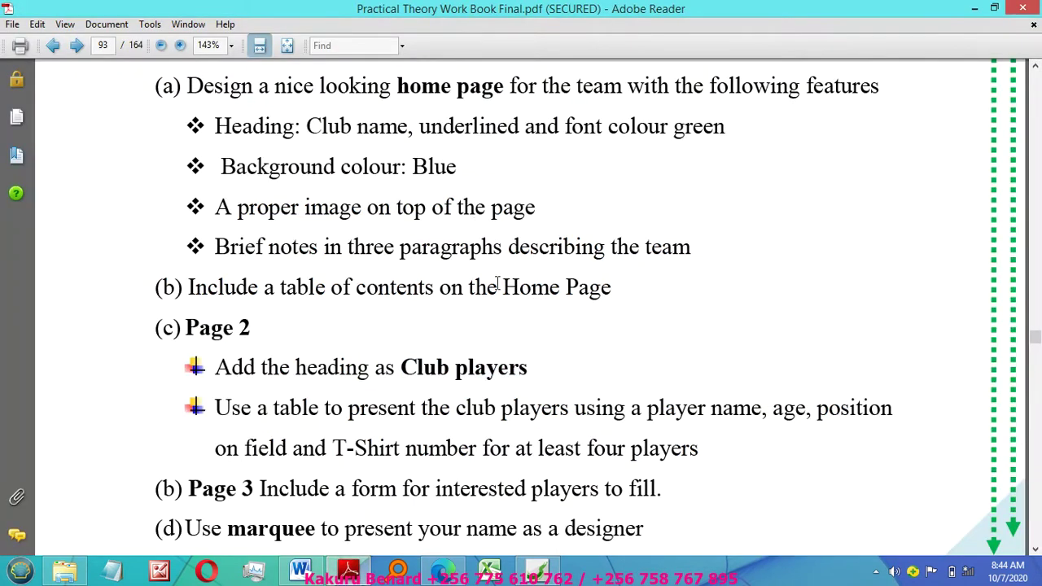
pyautogui.click(537, 569)
pyautogui.click(490, 268)
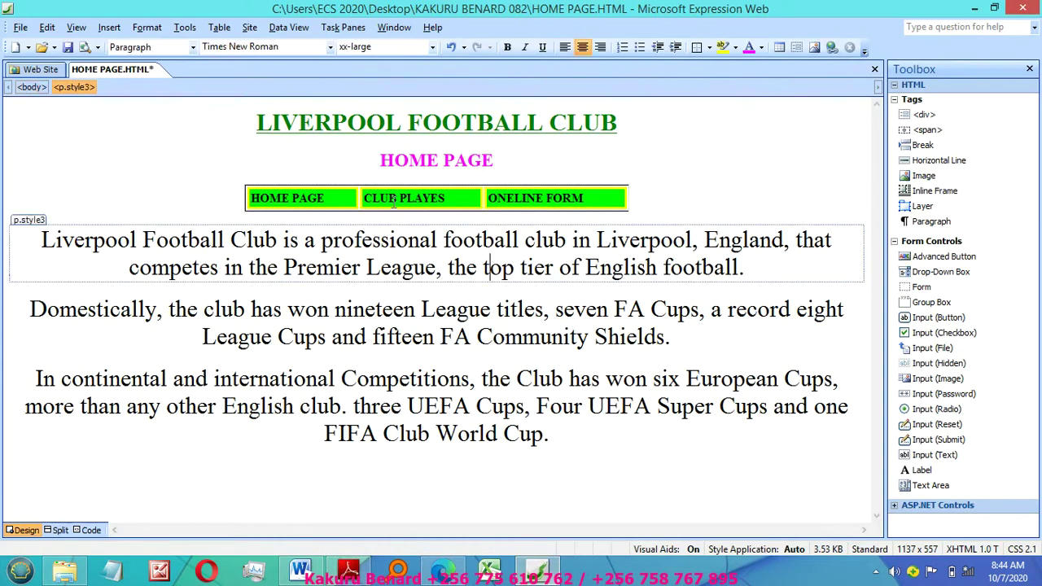
pyautogui.click(317, 164)
pyautogui.click(352, 283)
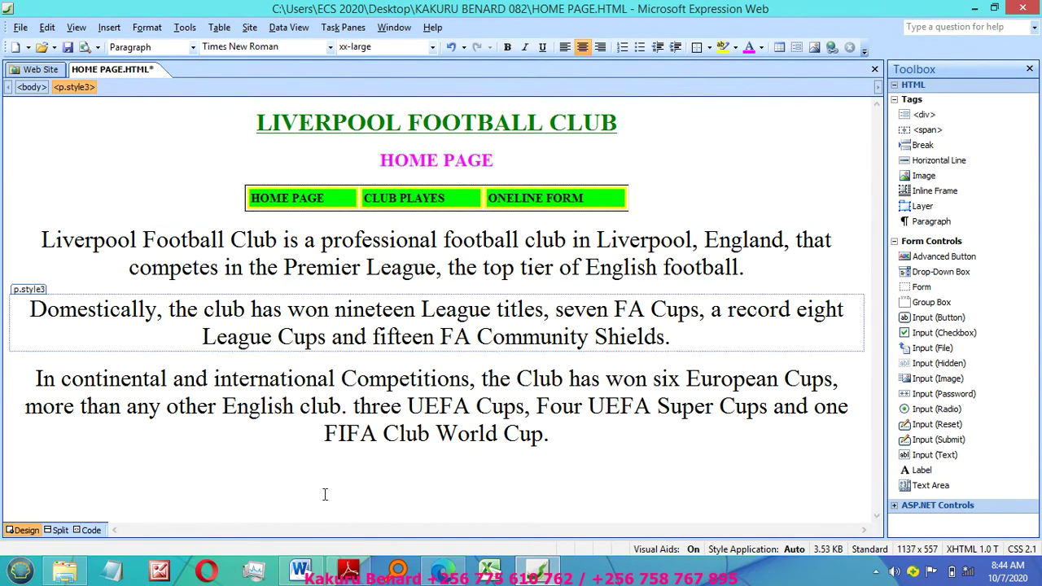
# Step: Search Word's clip art for BALL and copy the football clip
pyautogui.click(300, 571)
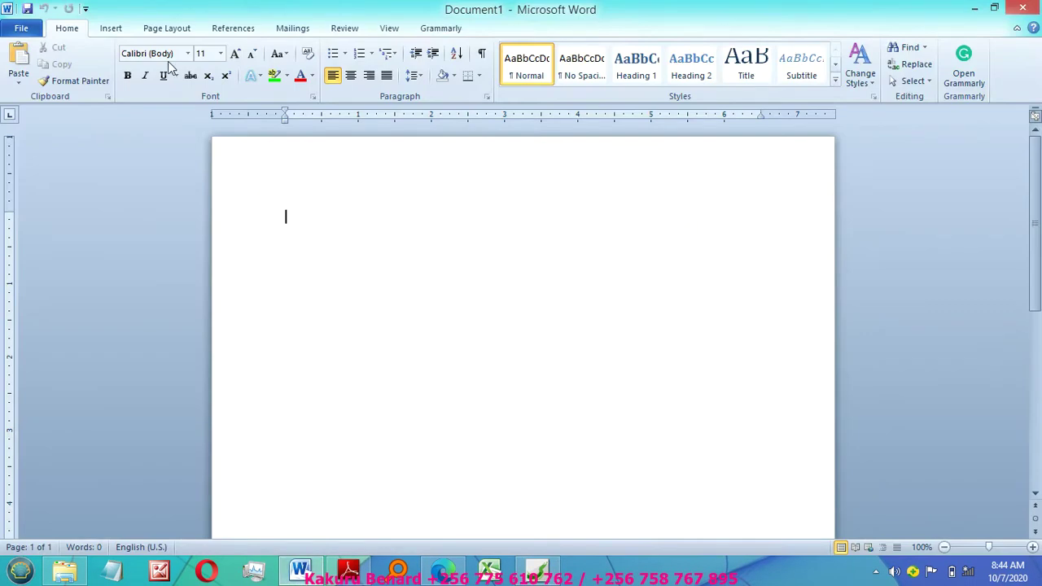
pyautogui.click(114, 29)
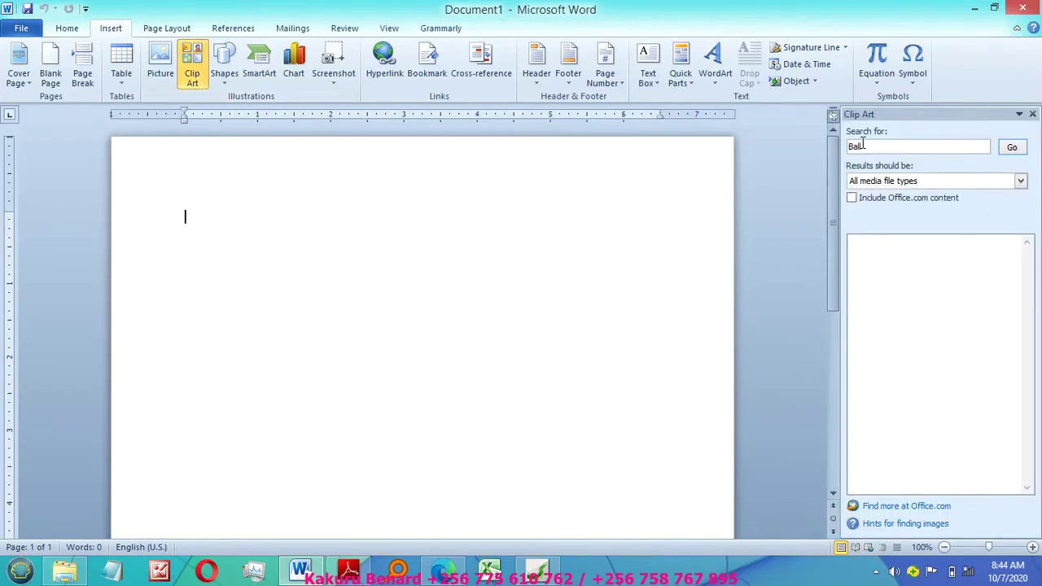
pyautogui.write('BALL')
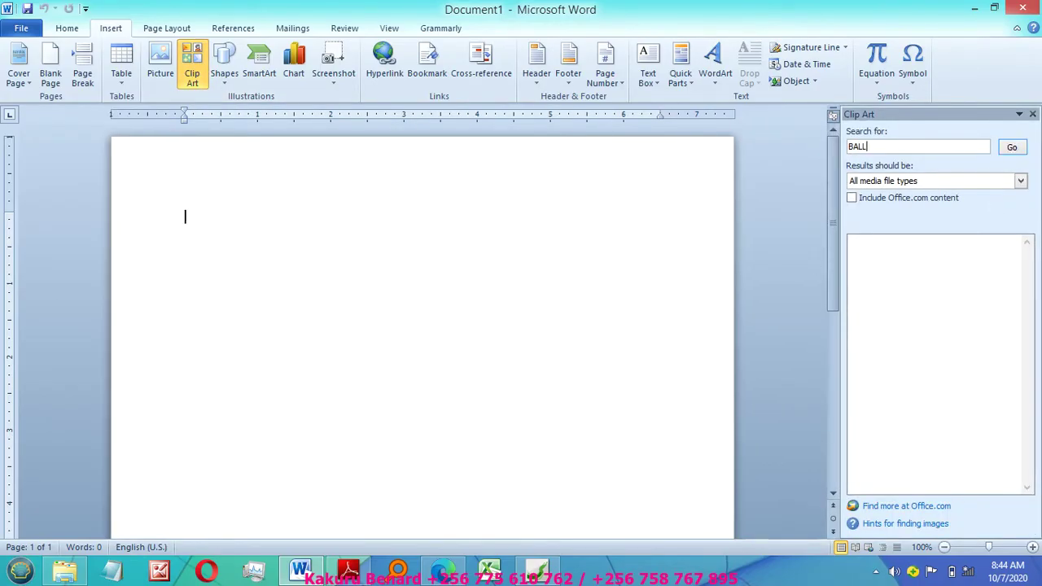
pyautogui.press('Return')
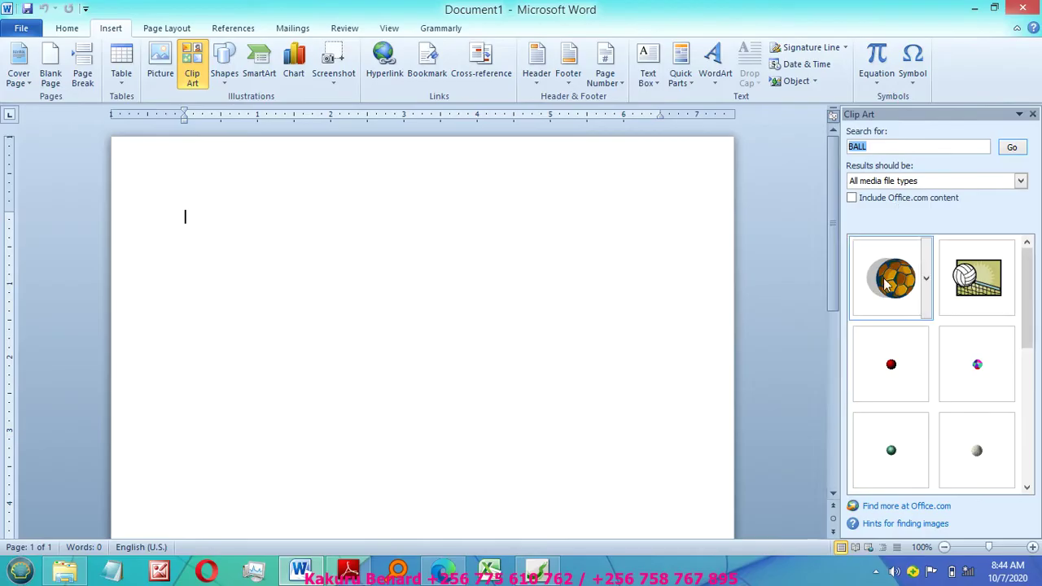
pyautogui.rightClick(887, 280)
pyautogui.click(820, 349)
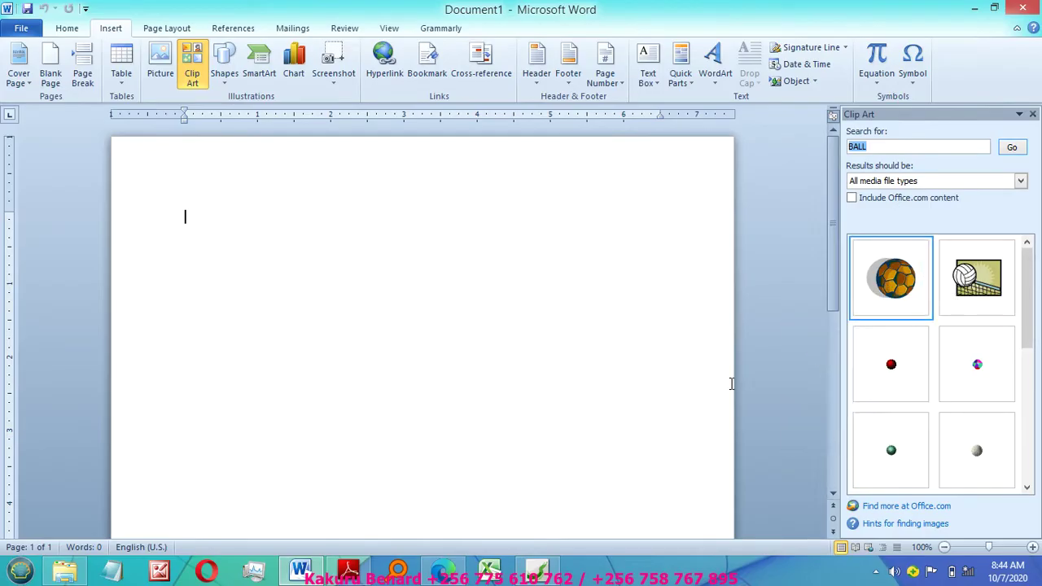
pyautogui.click(537, 570)
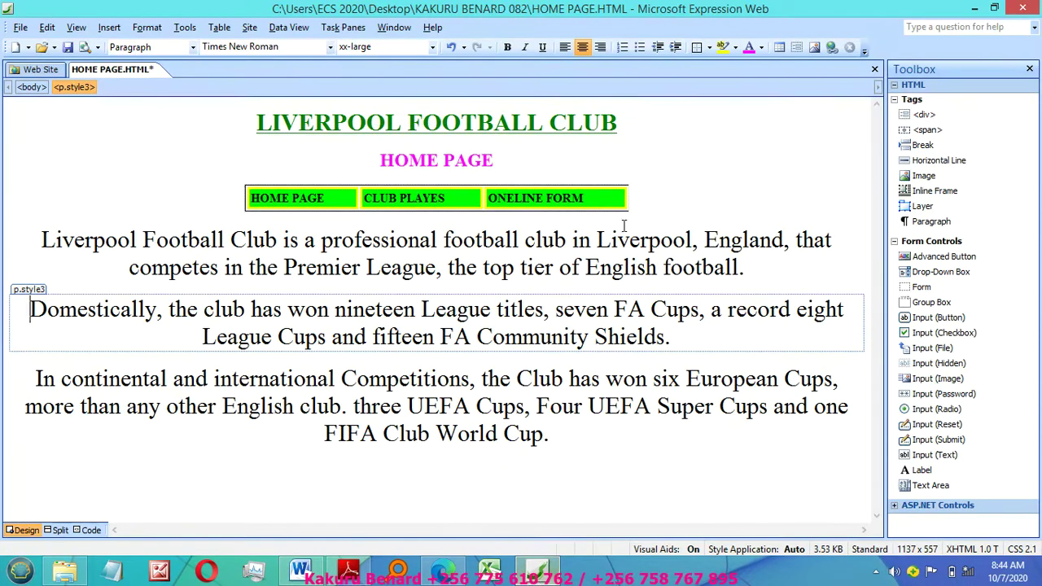
# Step: Paste the football image into the Domestically paragraph with alt text 'Logo' and select it
pyautogui.click(436, 490)
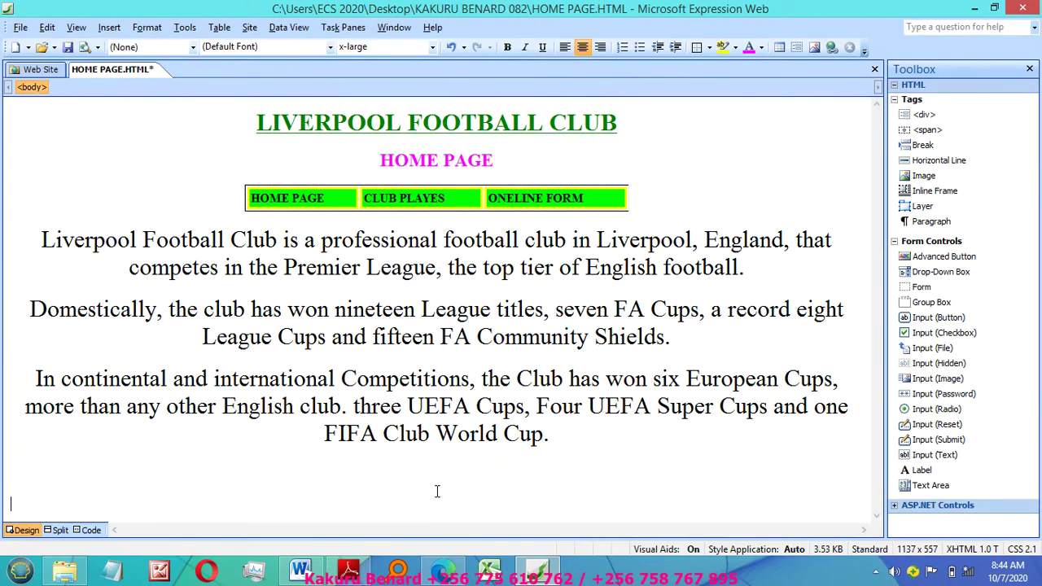
pyautogui.click(510, 345)
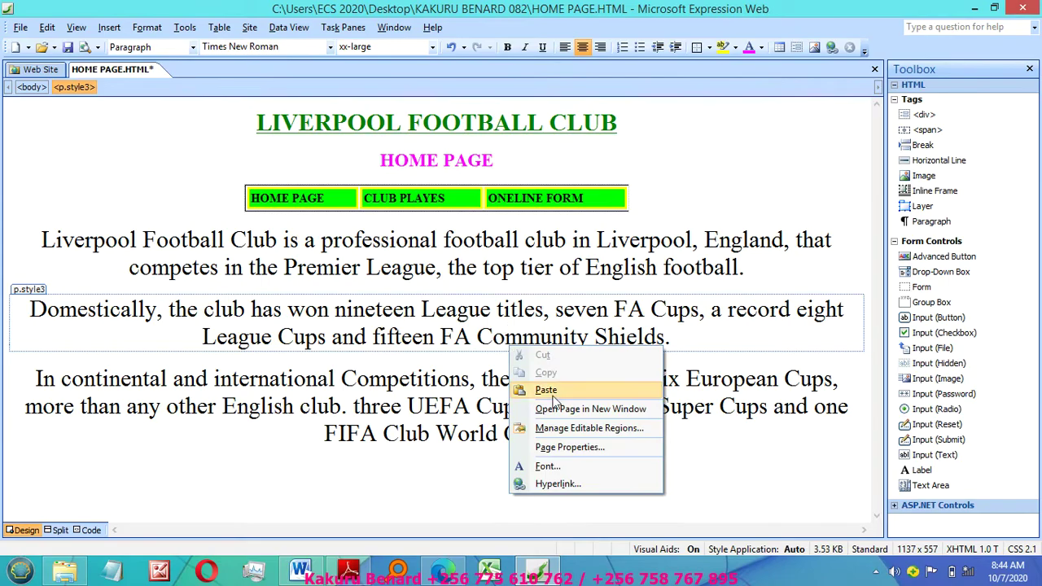
pyautogui.click(546, 390)
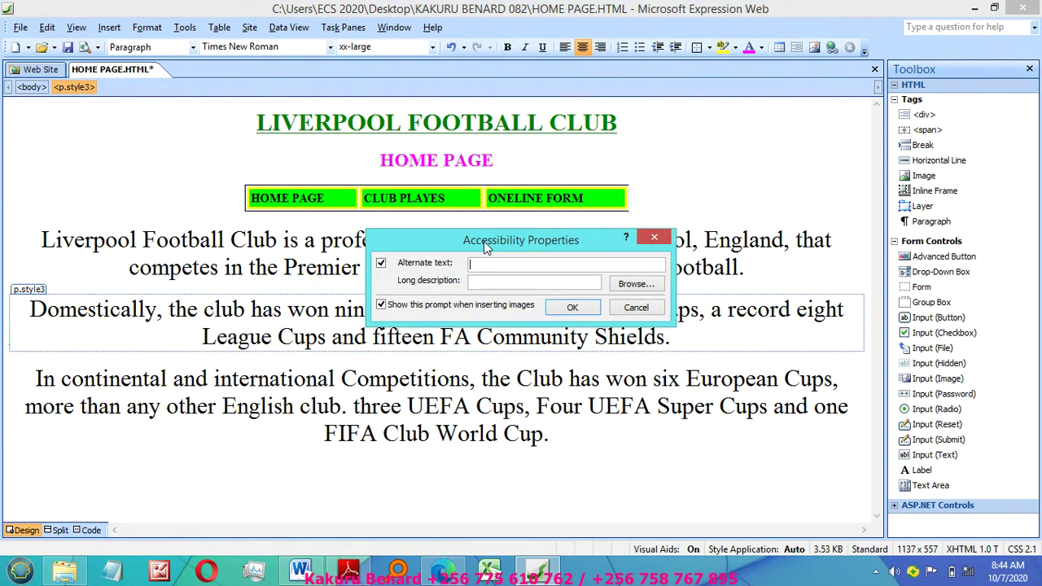
pyautogui.write('Logo')
pyautogui.click(580, 308)
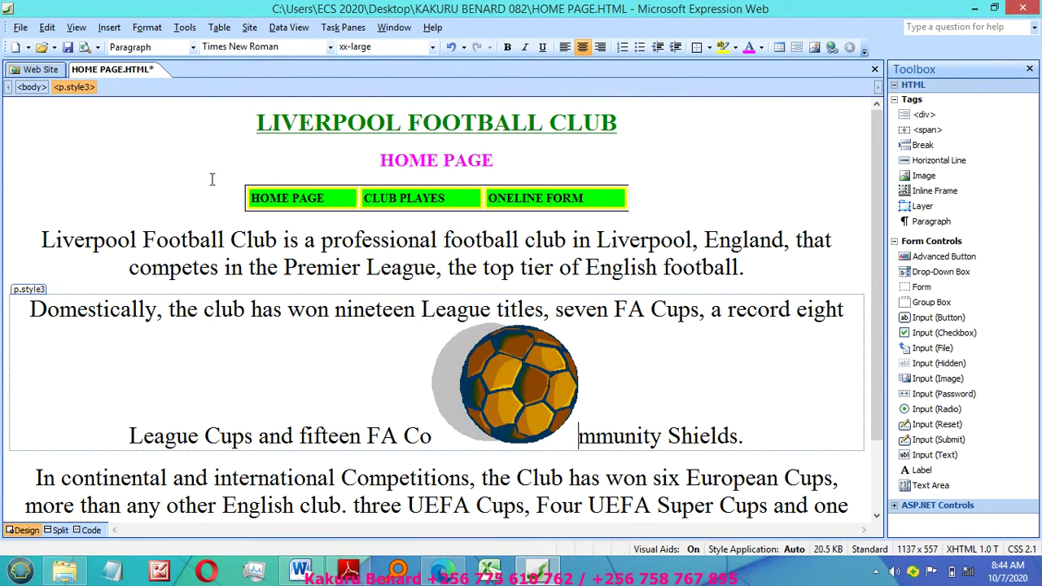
pyautogui.click(39, 136)
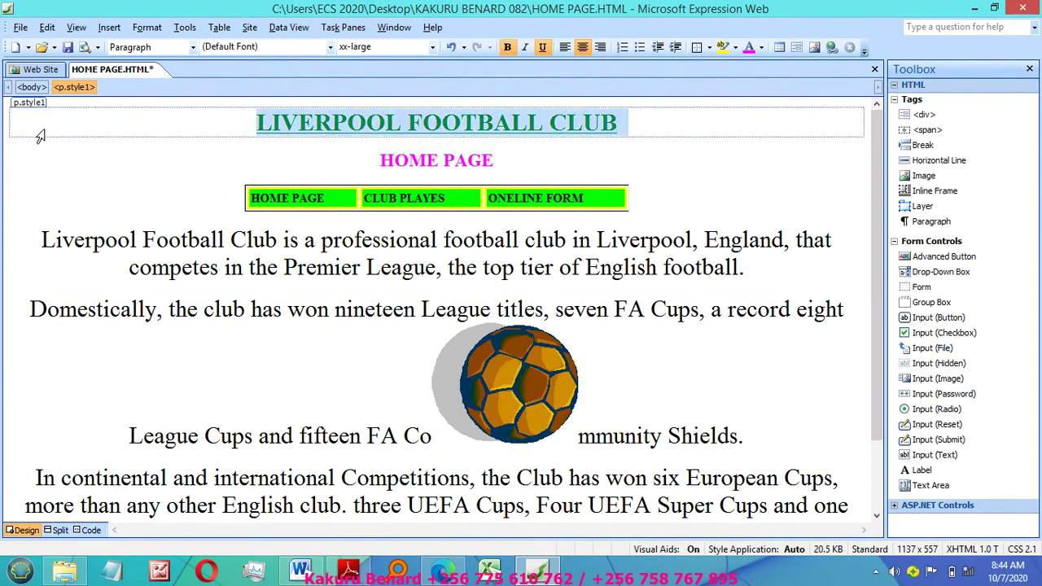
pyautogui.click(759, 132)
pyautogui.click(510, 381)
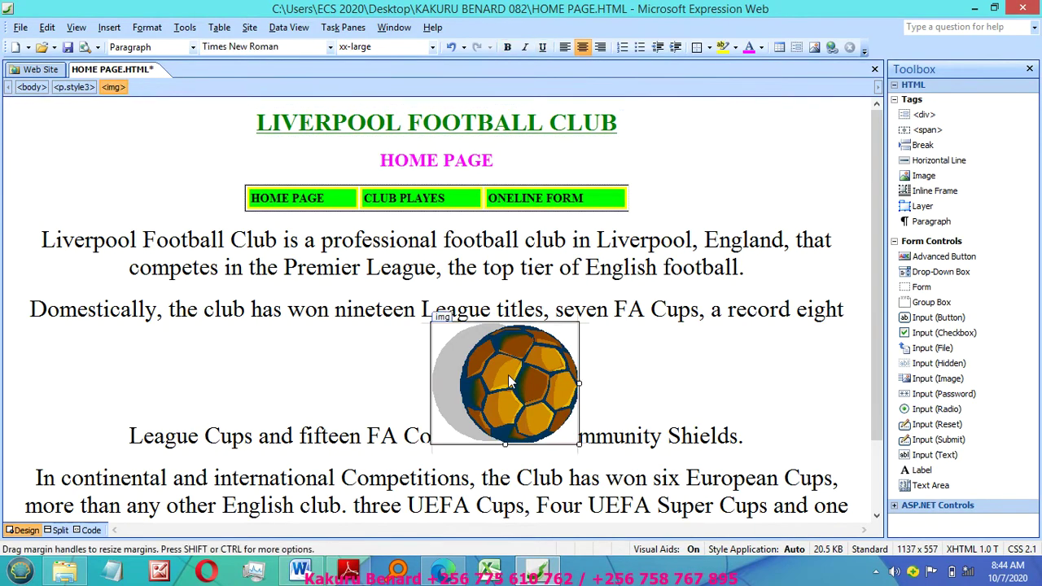
# Step: Set the football image to absolute positioning and shrink it to about 117 by 112
pyautogui.click(147, 27)
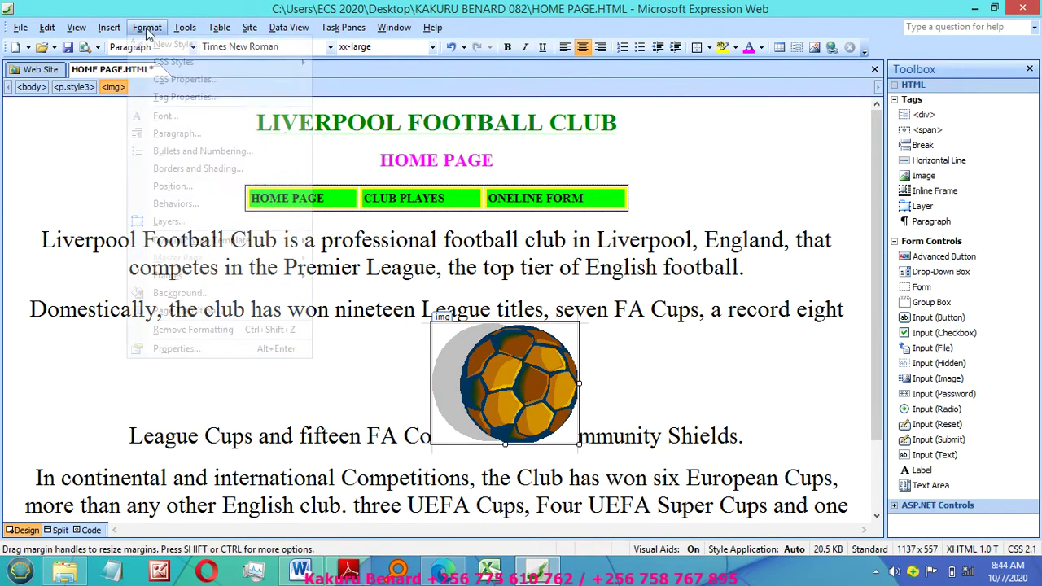
pyautogui.click(170, 186)
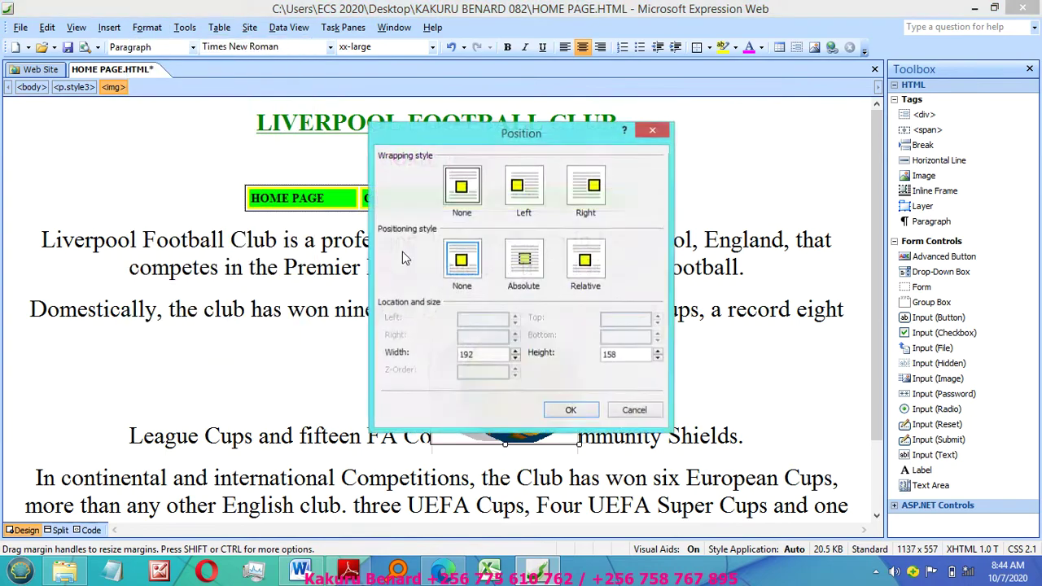
pyautogui.click(524, 262)
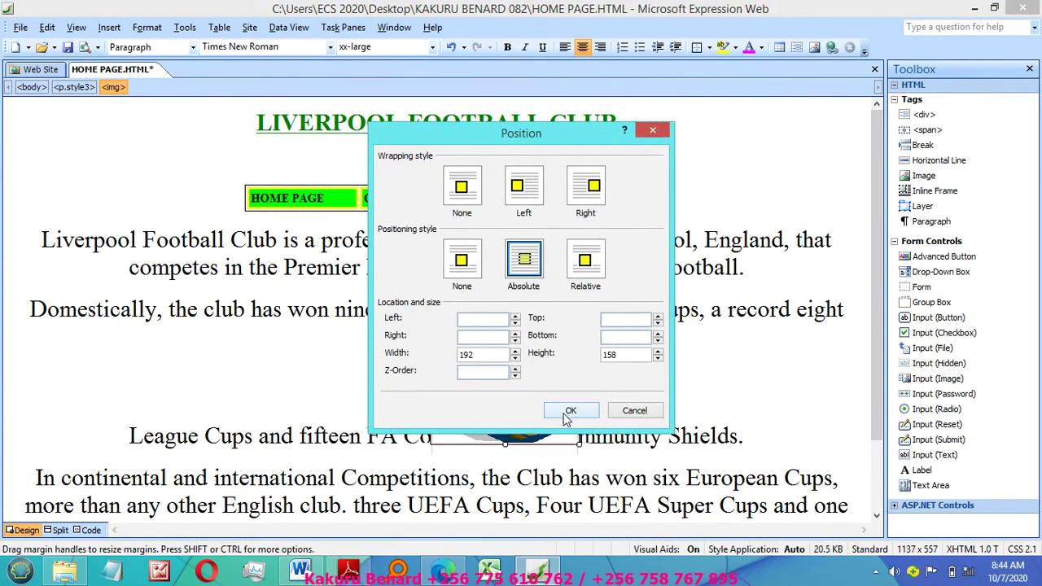
pyautogui.click(569, 411)
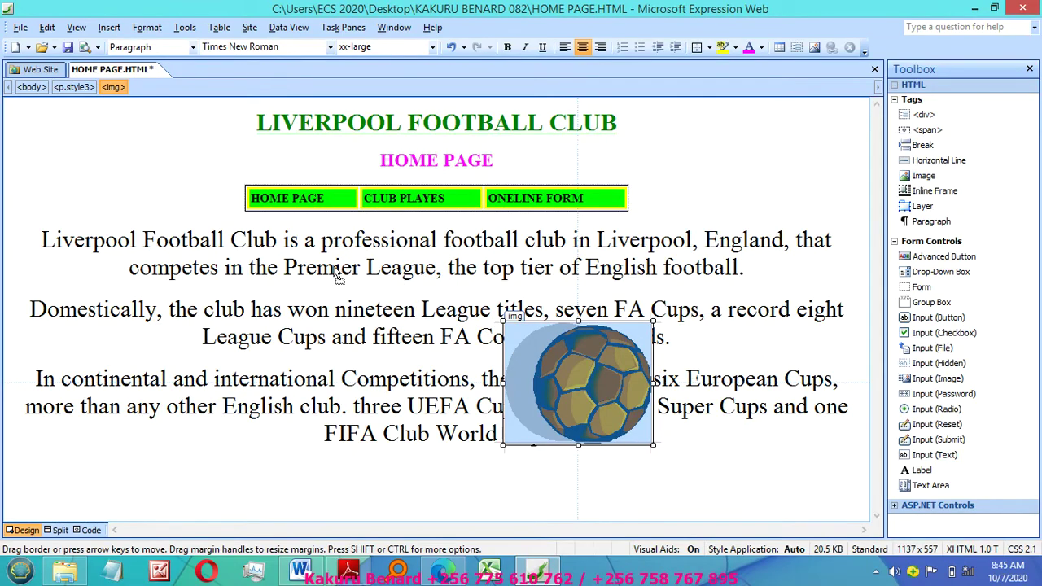
pyautogui.click(460, 375)
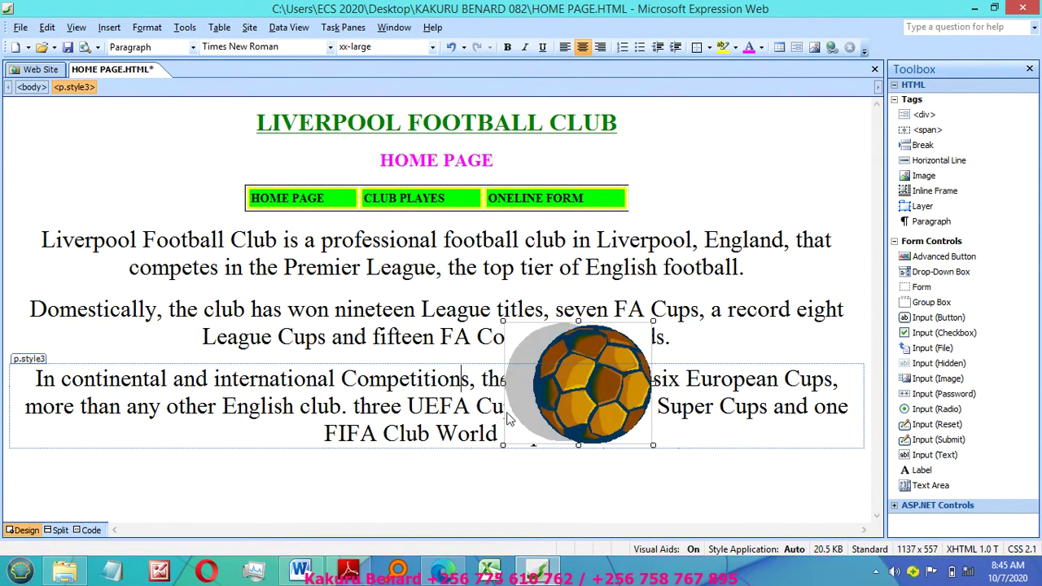
pyautogui.click(508, 417)
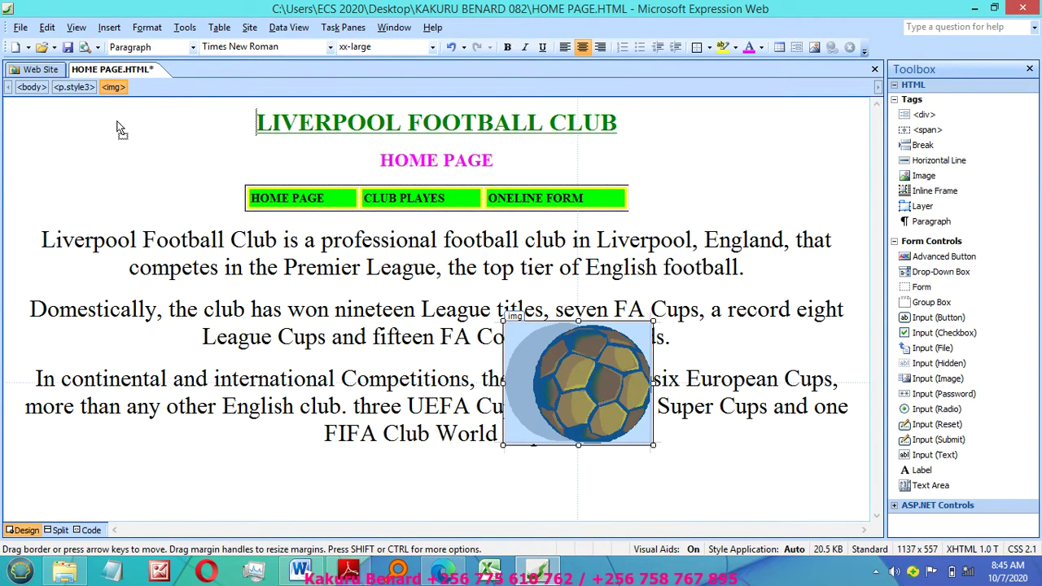
pyautogui.moveTo(180, 113); pyautogui.dragTo(180, 114)
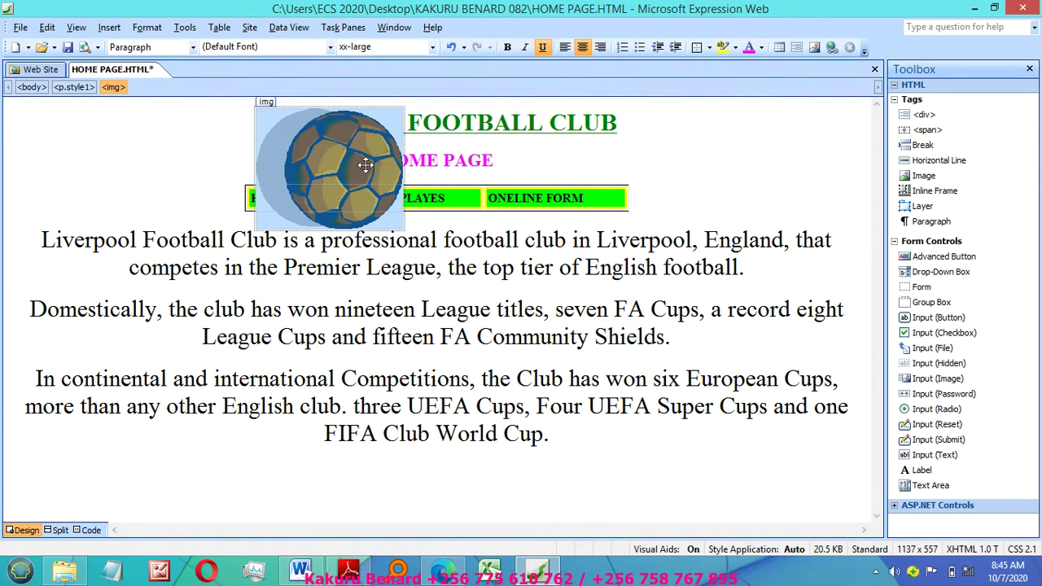
pyautogui.click(314, 130)
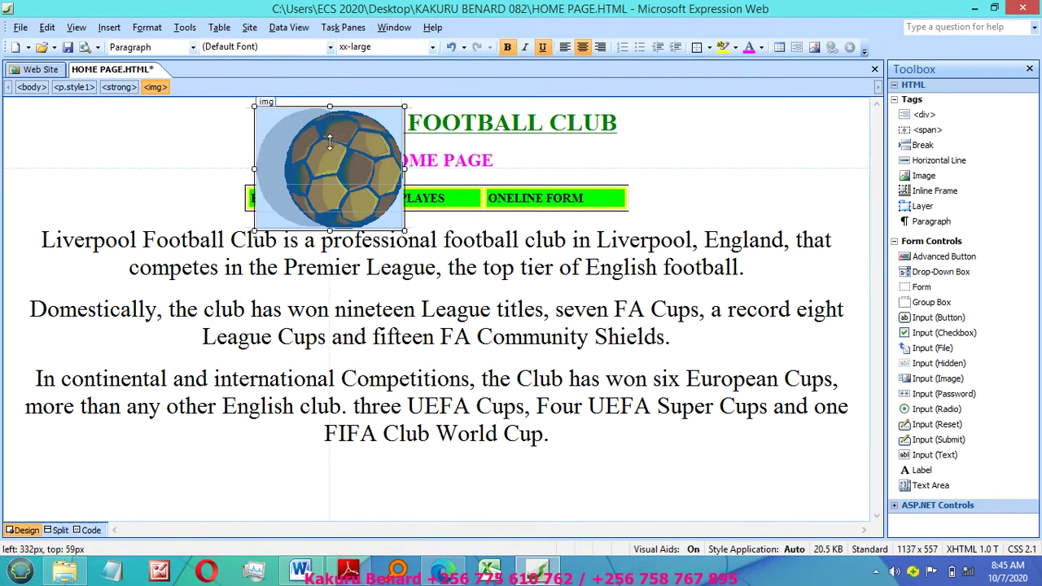
pyautogui.moveTo(330, 142); pyautogui.dragTo(339, 189)
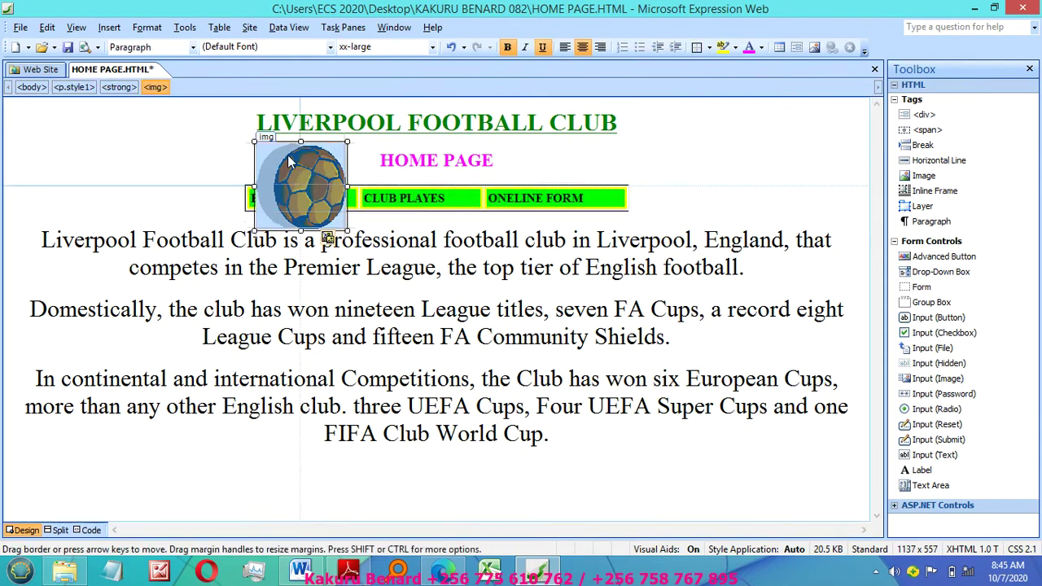
# Step: Move the green navigation table above the heading and the football image to the top-left corner
pyautogui.click(147, 27)
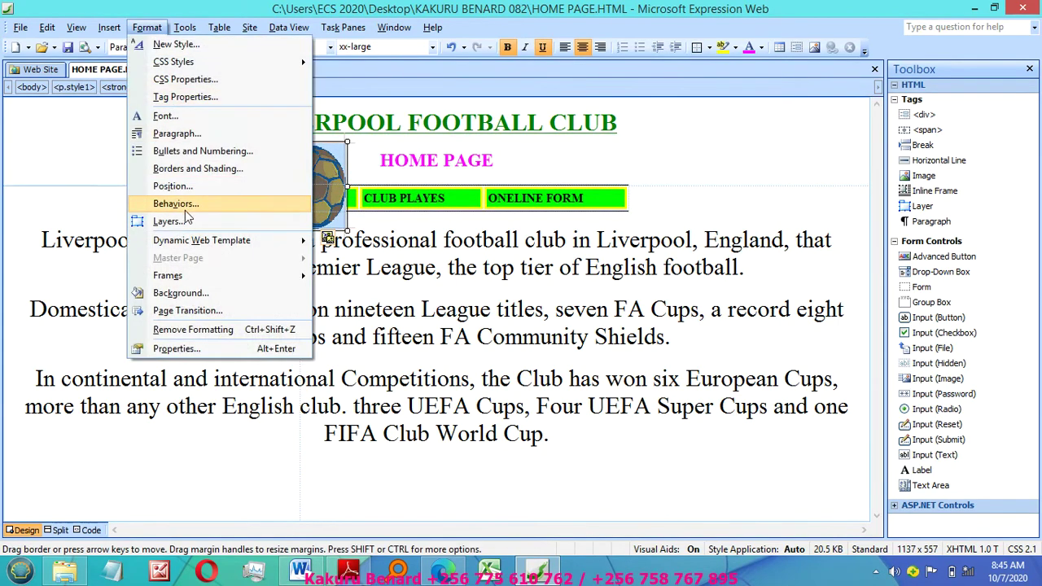
pyautogui.click(183, 187)
pyautogui.click(525, 259)
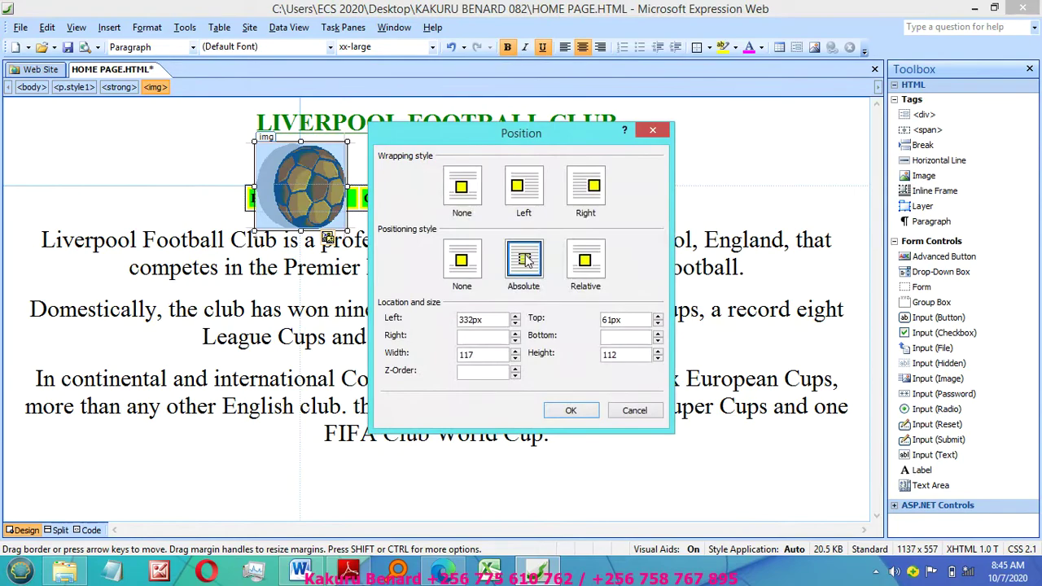
pyautogui.click(569, 411)
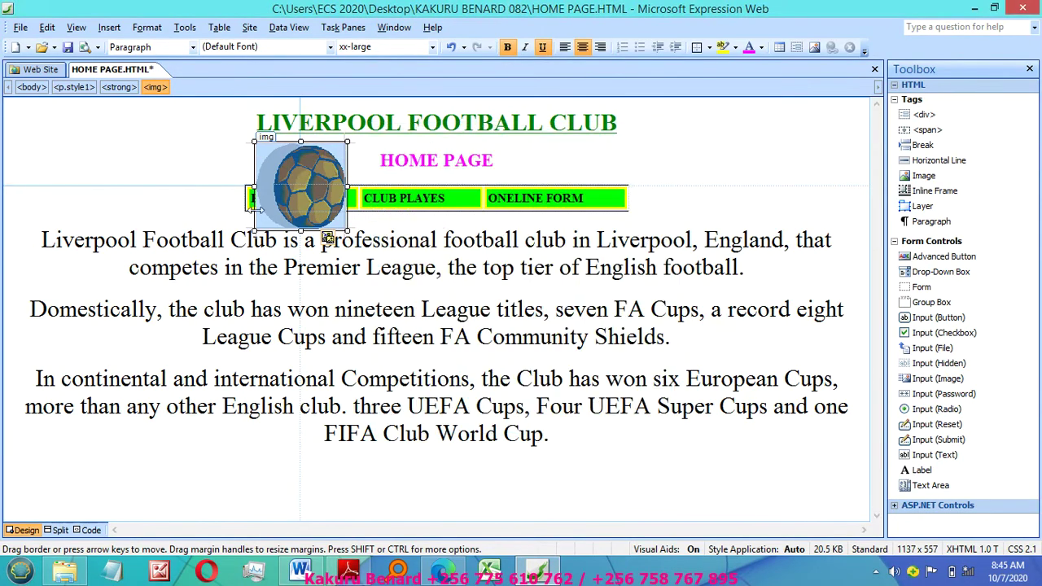
pyautogui.click(257, 211)
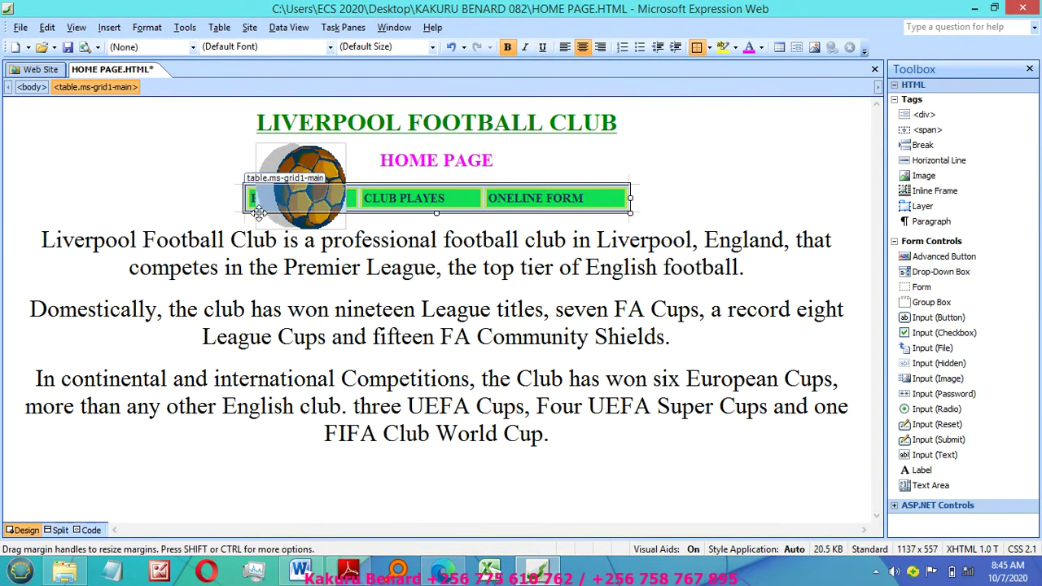
pyautogui.moveTo(92, 127); pyautogui.dragTo(92, 127)
pyautogui.click(269, 163)
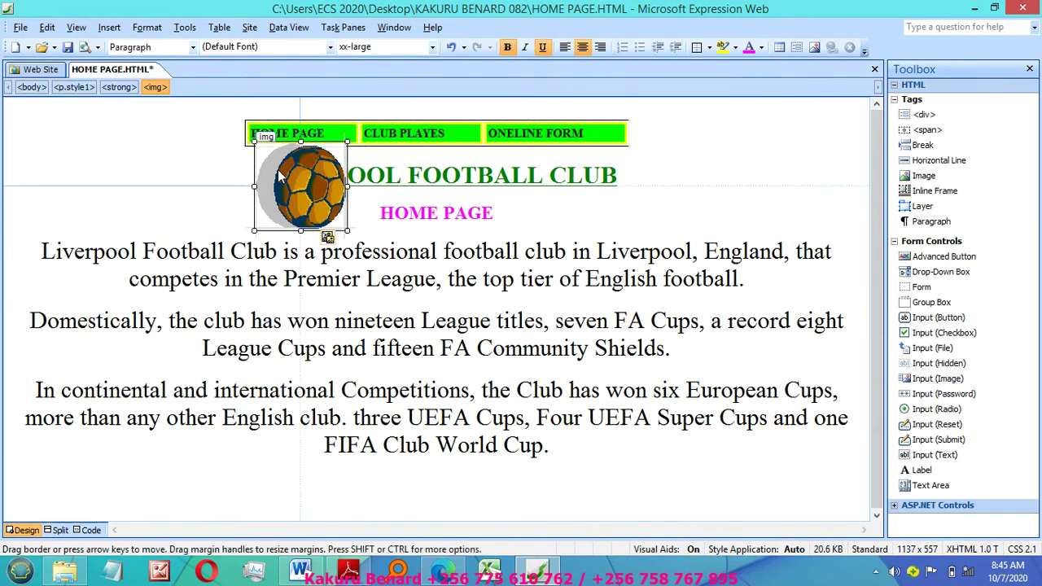
pyautogui.moveTo(255, 153); pyautogui.dragTo(6, 113)
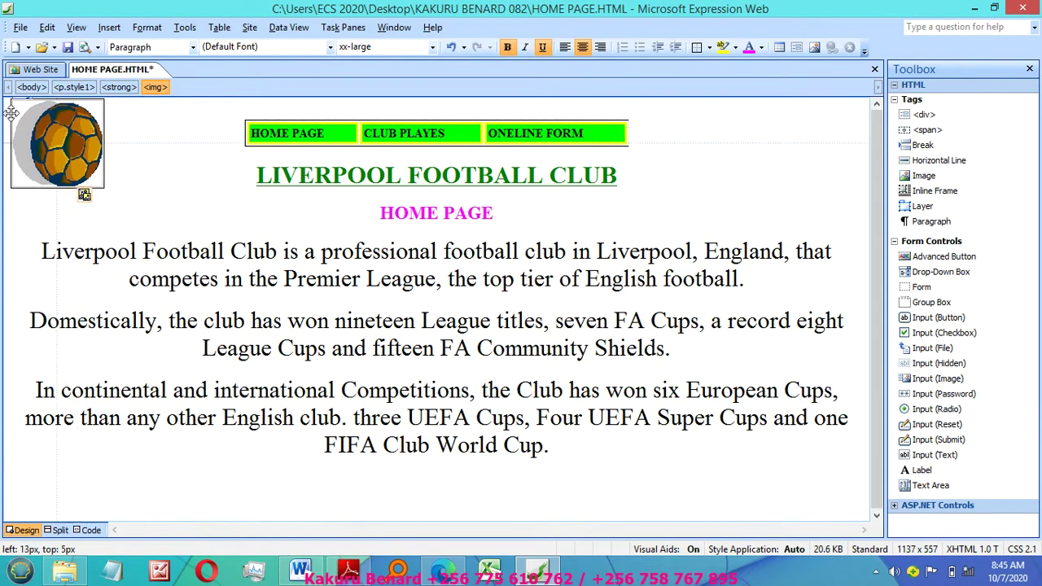
# Step: Copy the football image to the clipboard
pyautogui.rightClick(56, 144)
pyautogui.click(92, 166)
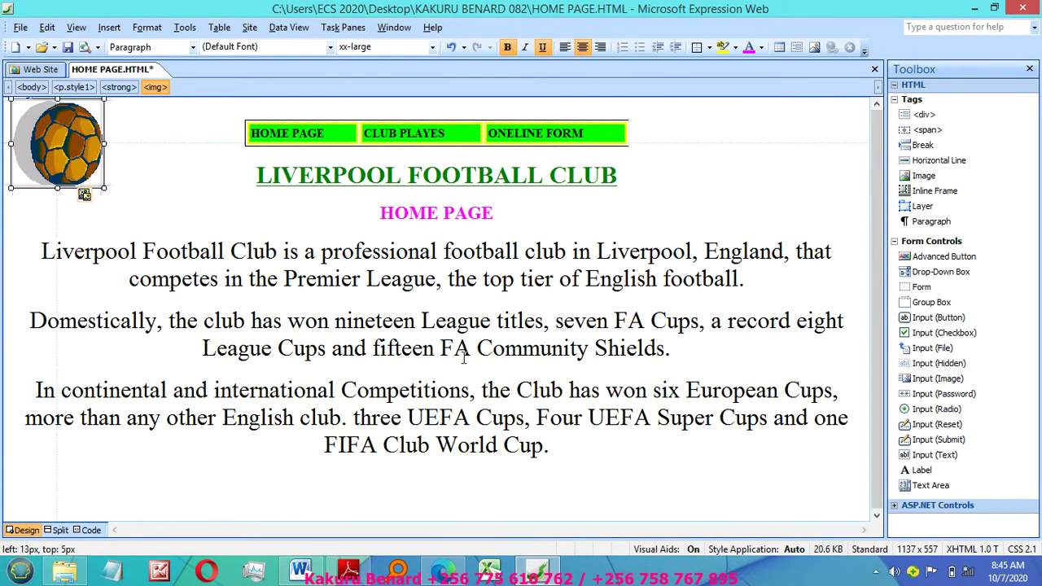
pyautogui.click(467, 358)
pyautogui.click(57, 145)
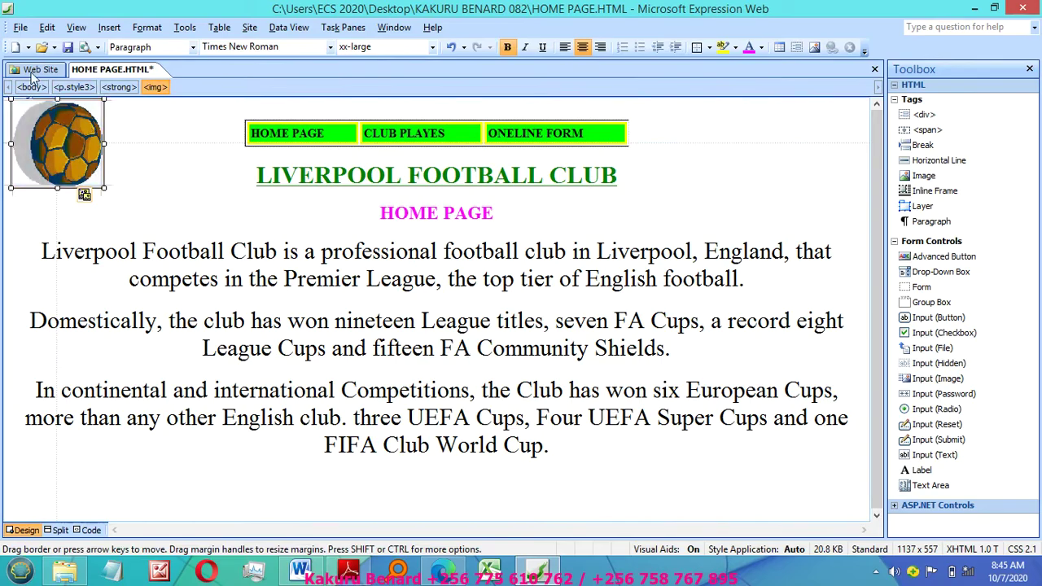
# Step: Make the pasted football copy absolutely positioned and drag it to the top-right corner
pyautogui.click(146, 27)
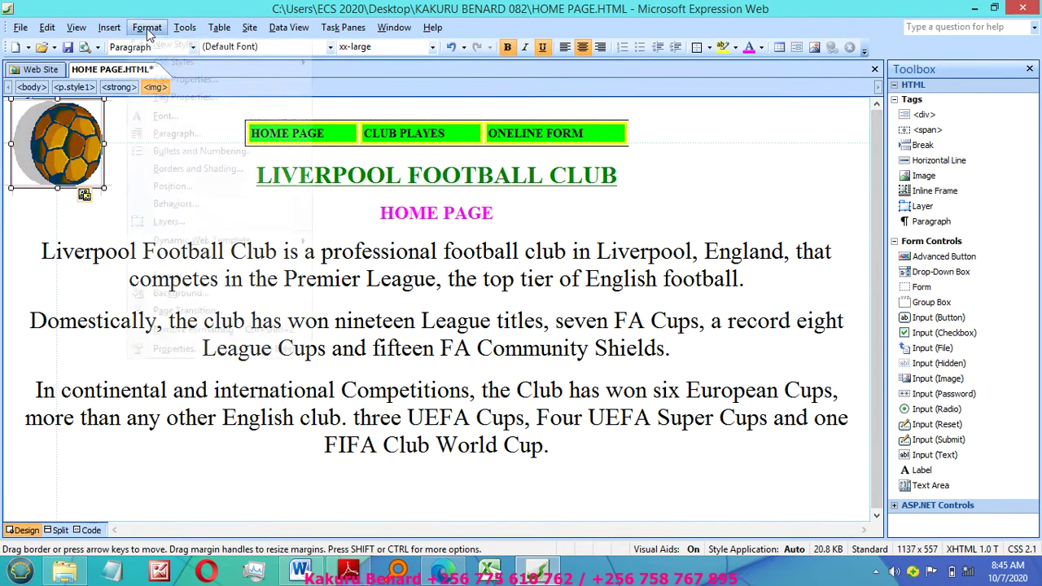
pyautogui.click(167, 191)
pyautogui.click(524, 262)
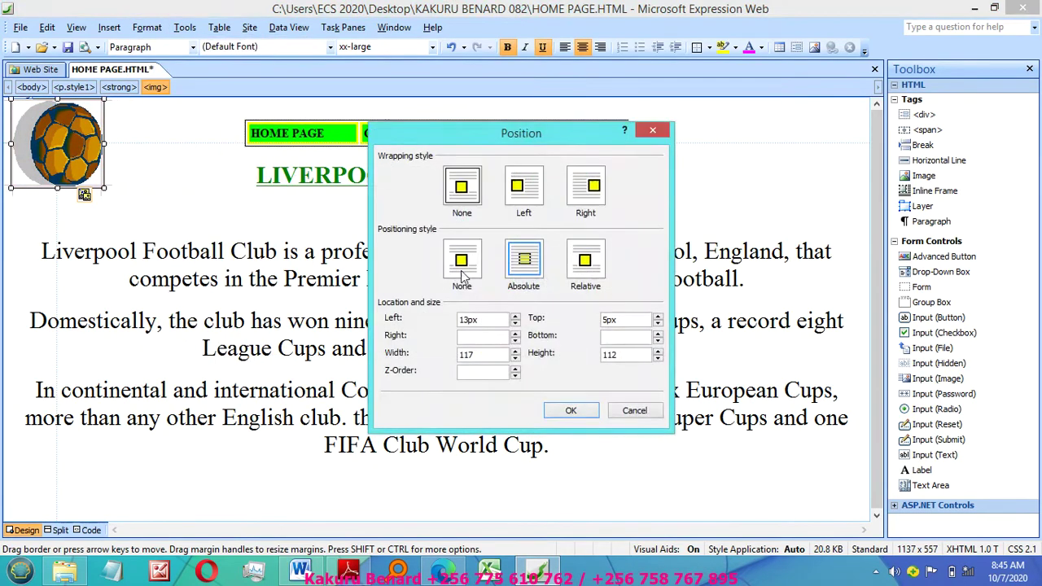
pyautogui.click(570, 411)
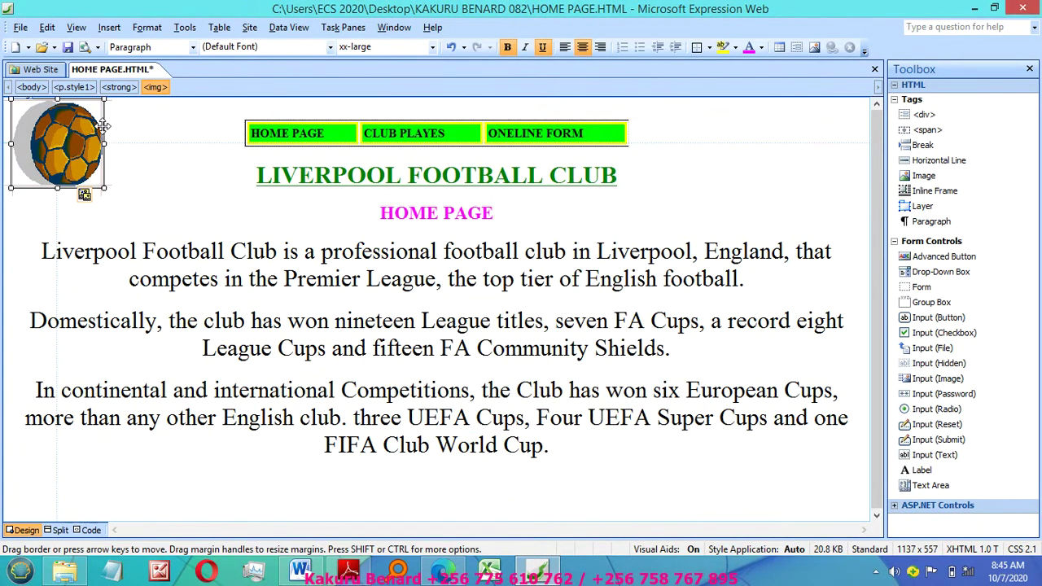
pyautogui.moveTo(96, 127); pyautogui.dragTo(860, 129)
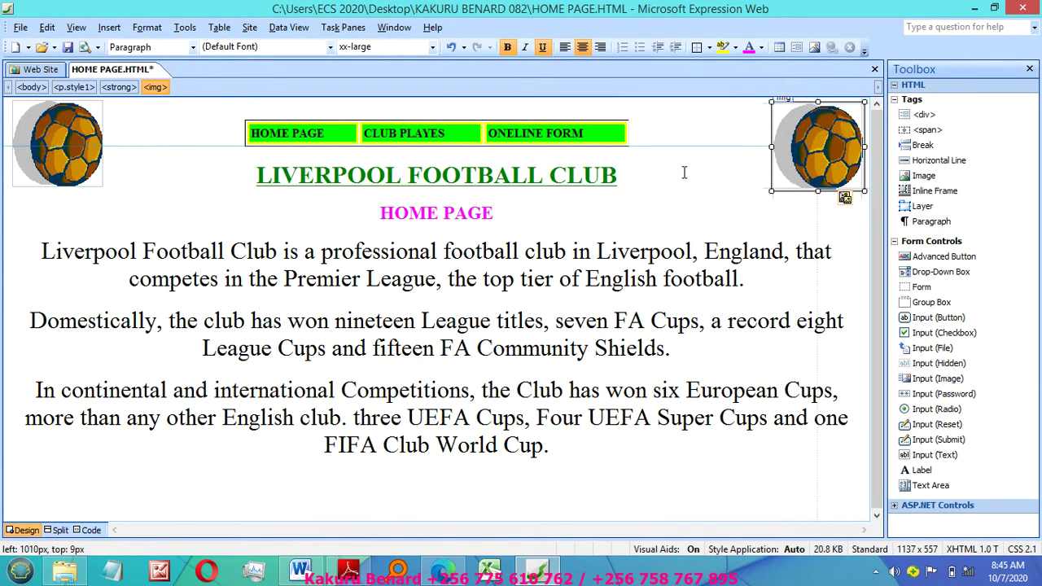
pyautogui.click(656, 198)
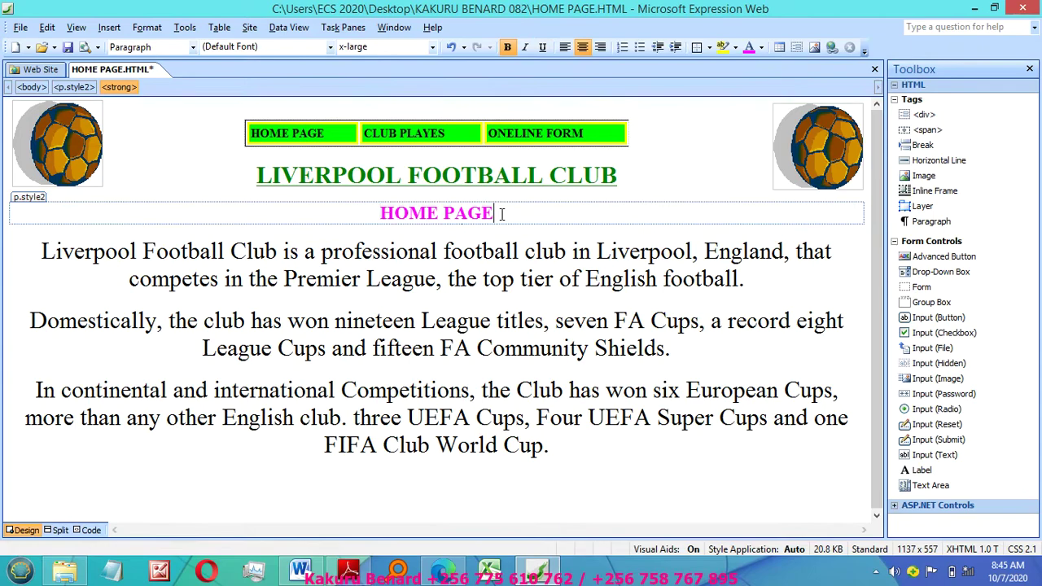
pyautogui.press('Right')
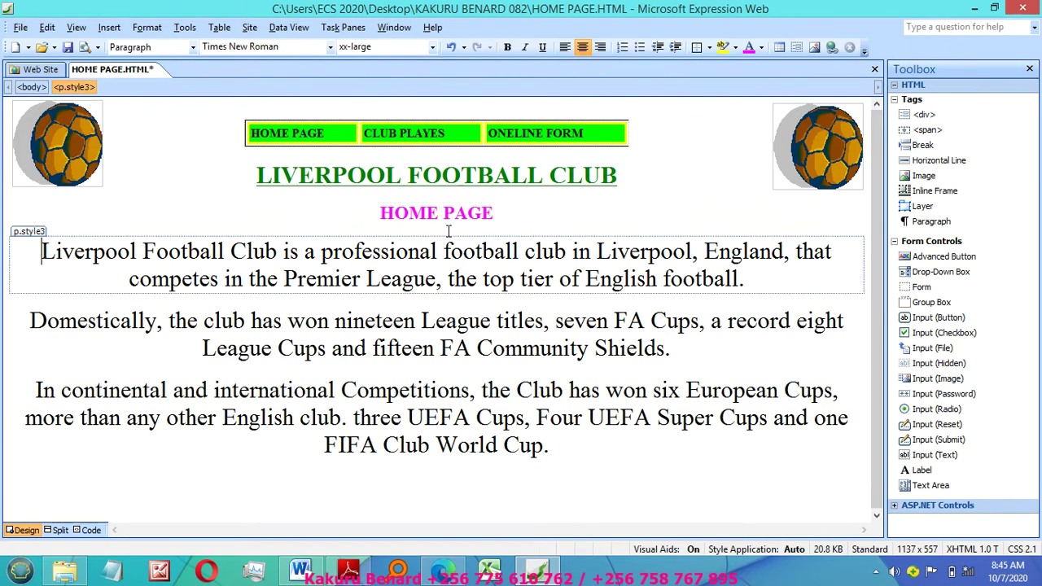
pyautogui.click(513, 222)
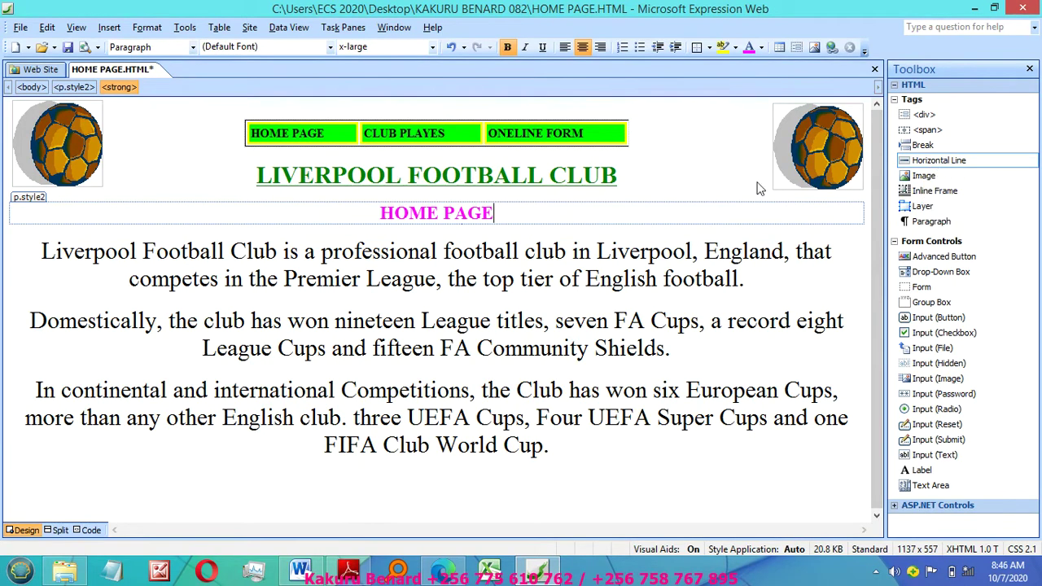
# Step: Drop a horizontal line under HOME PAGE and set it to height 4, solid, red
pyautogui.moveTo(981, 171); pyautogui.dragTo(499, 230)
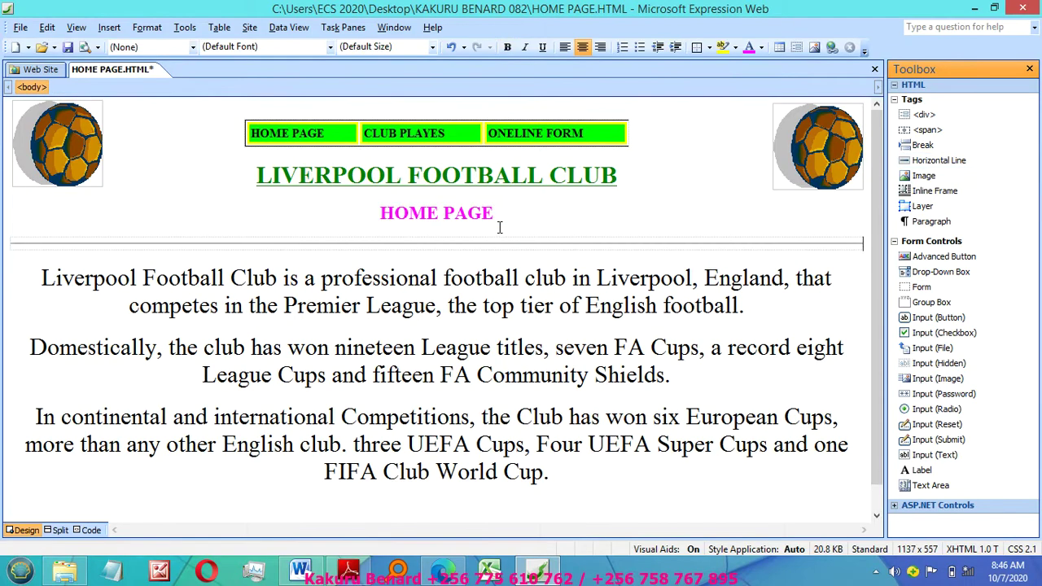
pyautogui.doubleClick(462, 243)
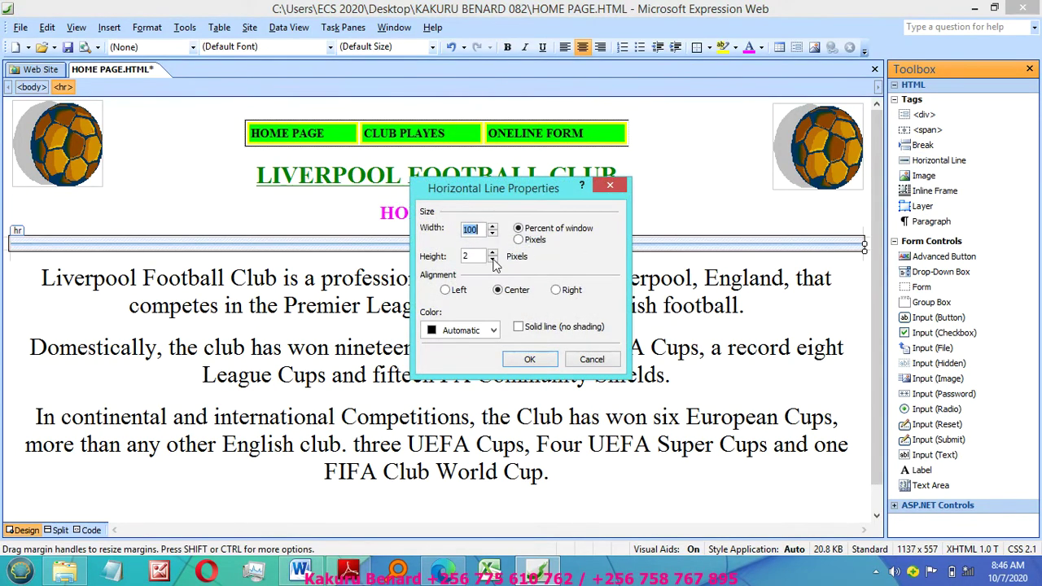
pyautogui.click(492, 252)
pyautogui.click(492, 252)
pyautogui.click(493, 329)
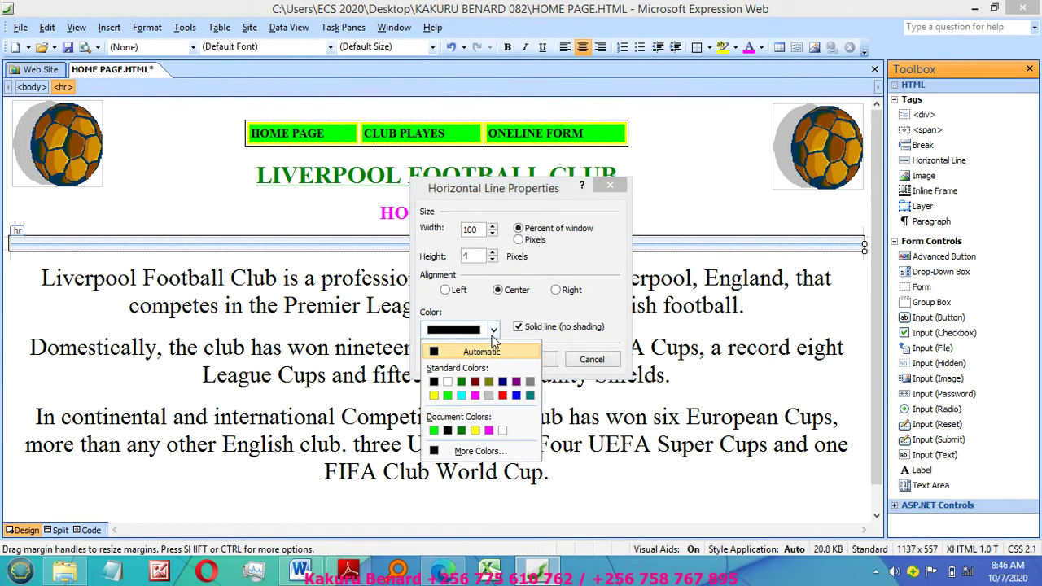
pyautogui.click(502, 396)
pyautogui.click(538, 366)
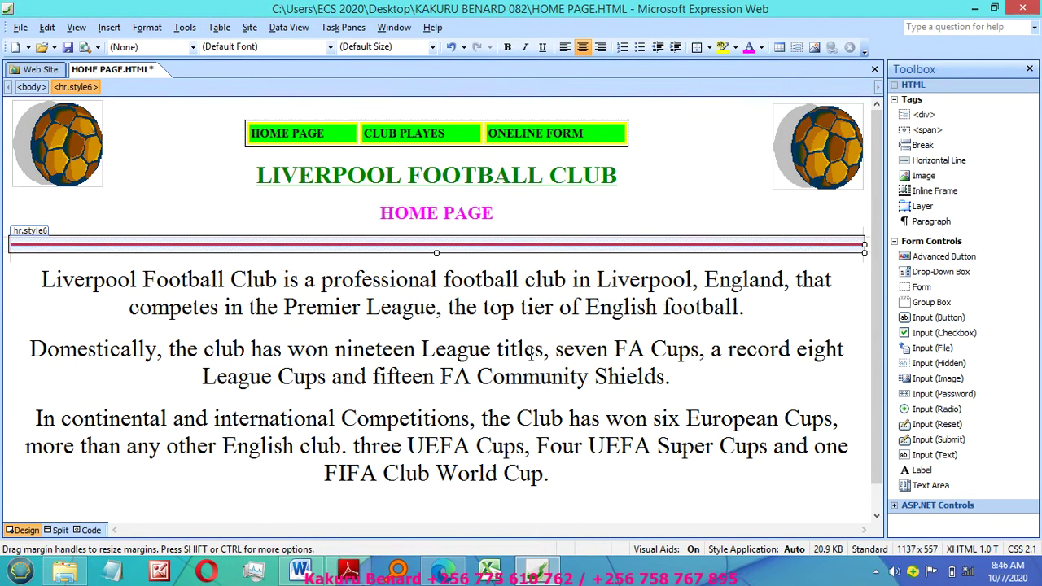
pyautogui.click(523, 349)
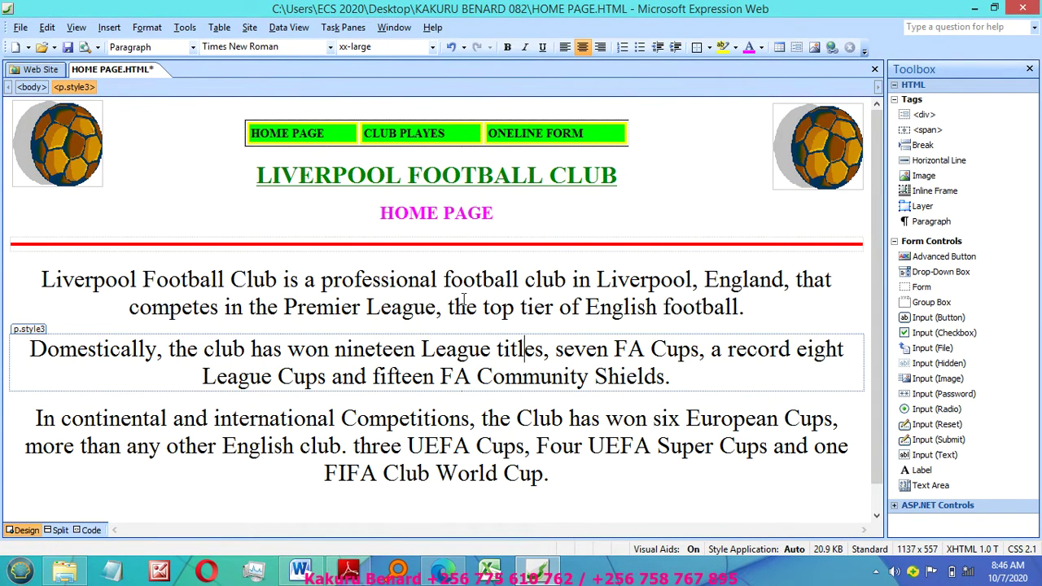
# Step: Set the page background colour to blue in Page Properties' Formatting settings
pyautogui.click(422, 311)
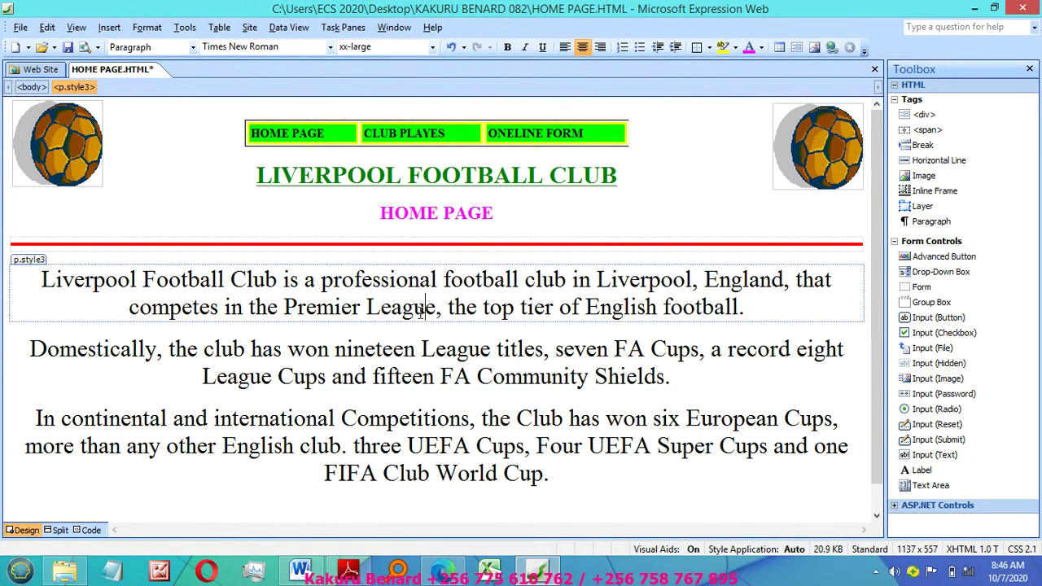
pyautogui.rightClick(421, 313)
pyautogui.click(500, 417)
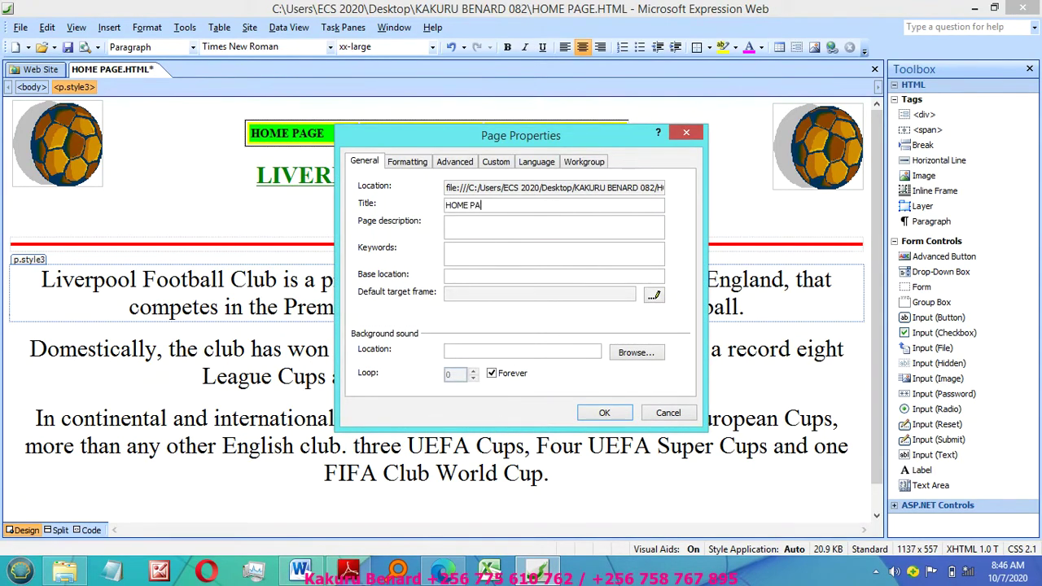
pyautogui.click(404, 162)
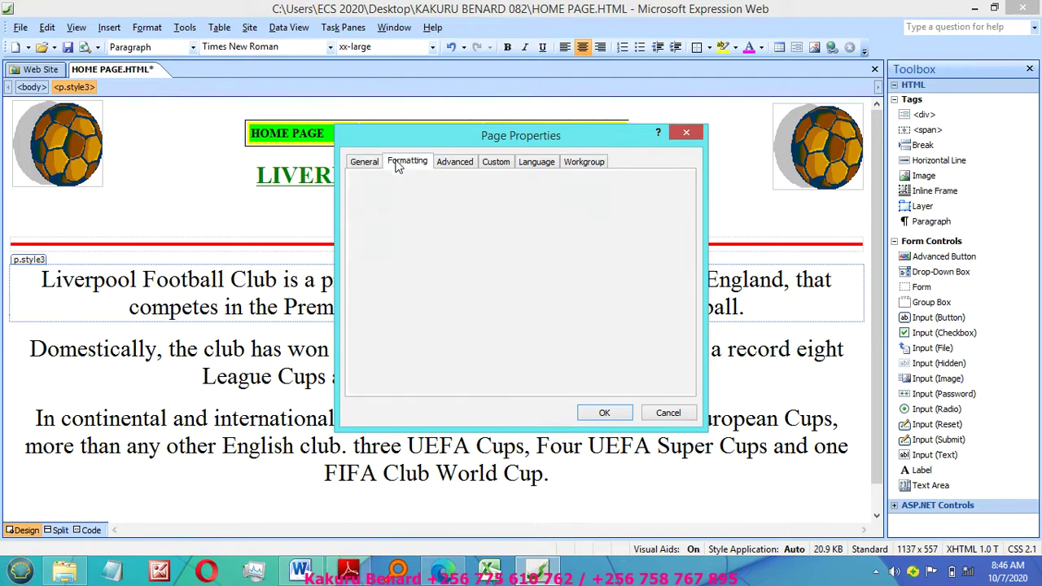
pyautogui.click(494, 266)
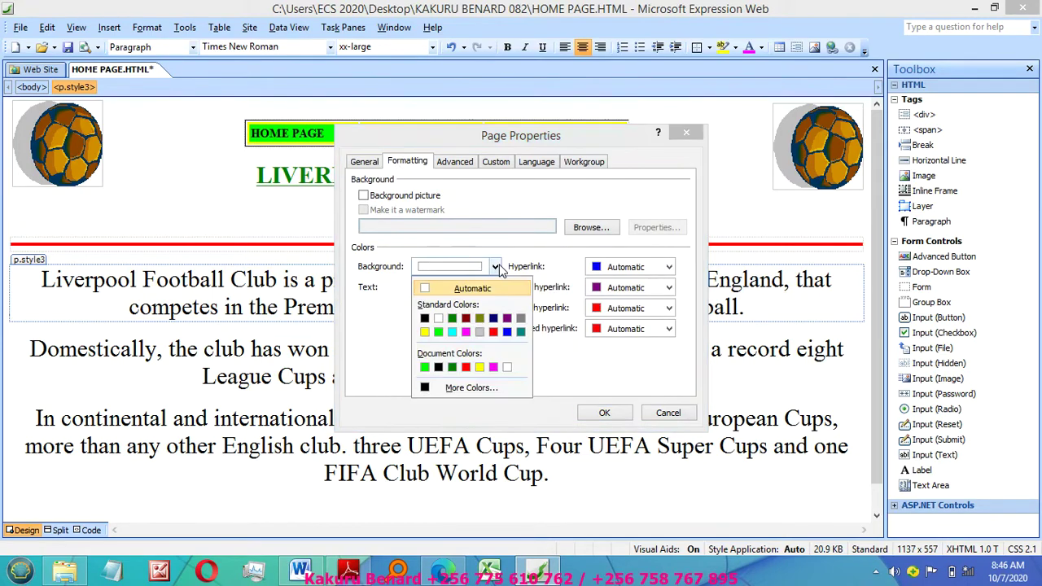
pyautogui.click(511, 332)
pyautogui.click(603, 412)
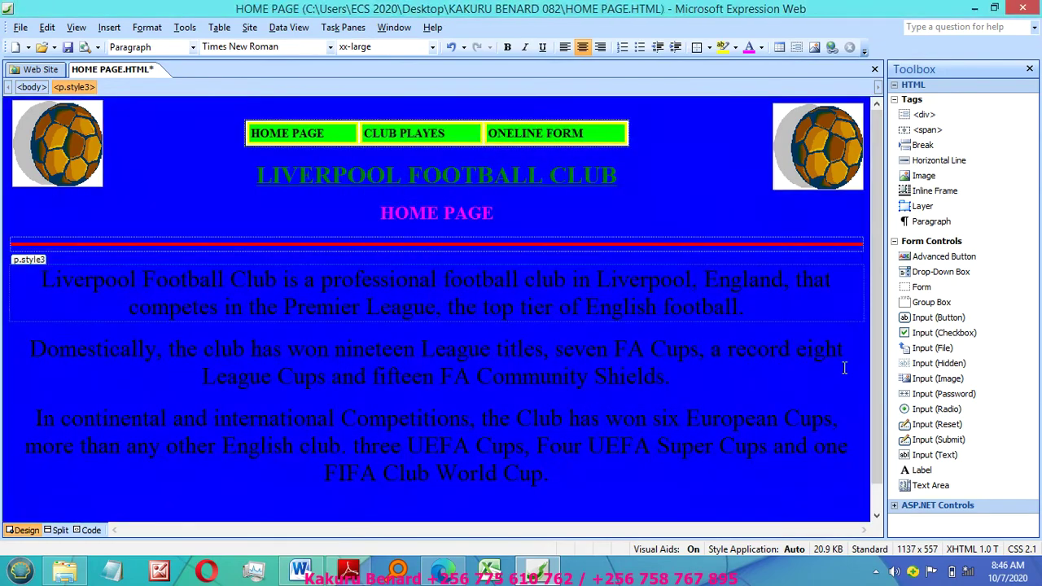
pyautogui.scroll(-2, 876, 245)
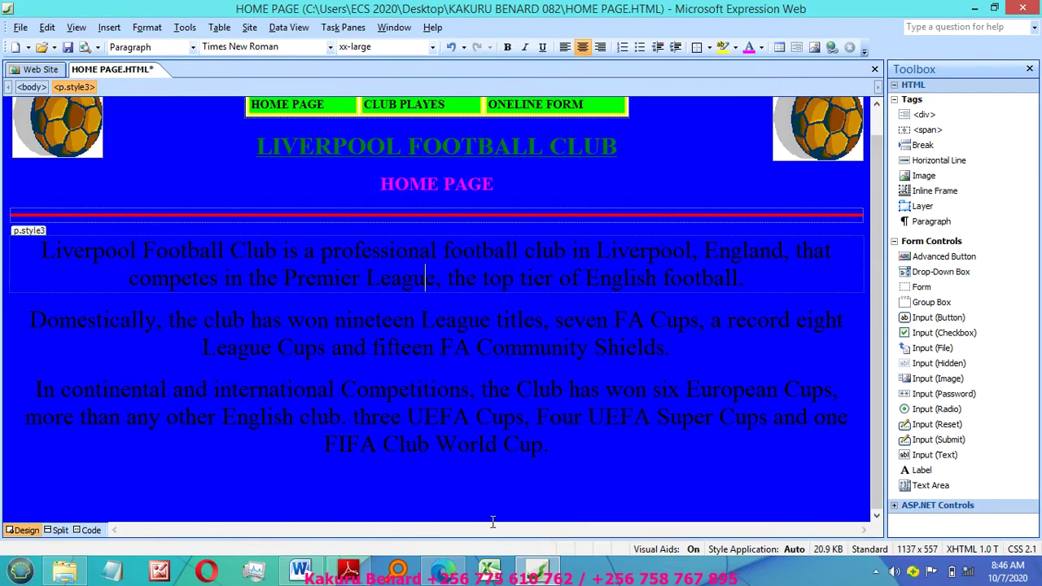
pyautogui.click(349, 570)
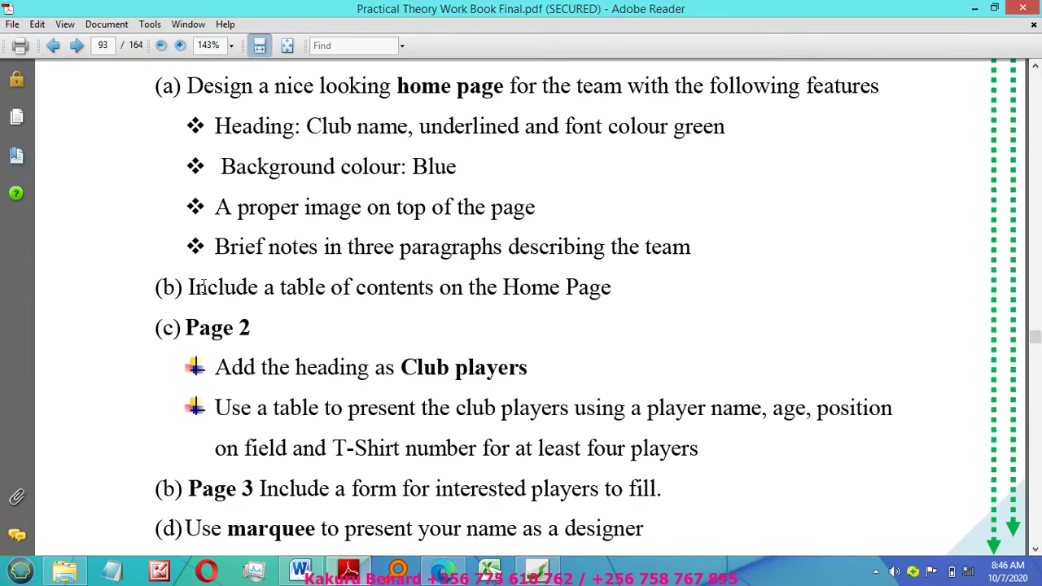
pyautogui.moveTo(189, 287); pyautogui.dragTo(609, 290)
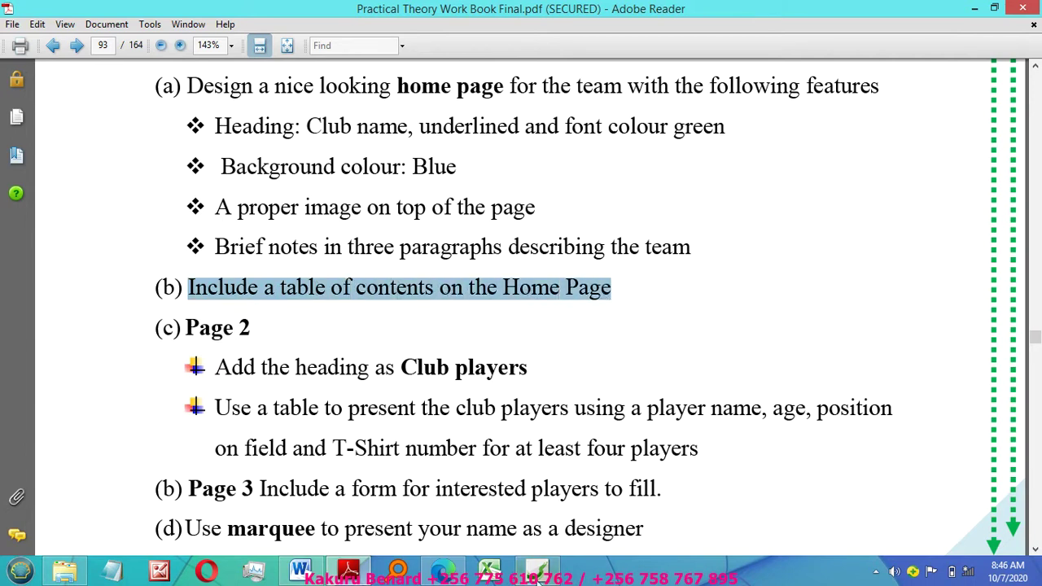
pyautogui.click(537, 570)
pyautogui.click(559, 453)
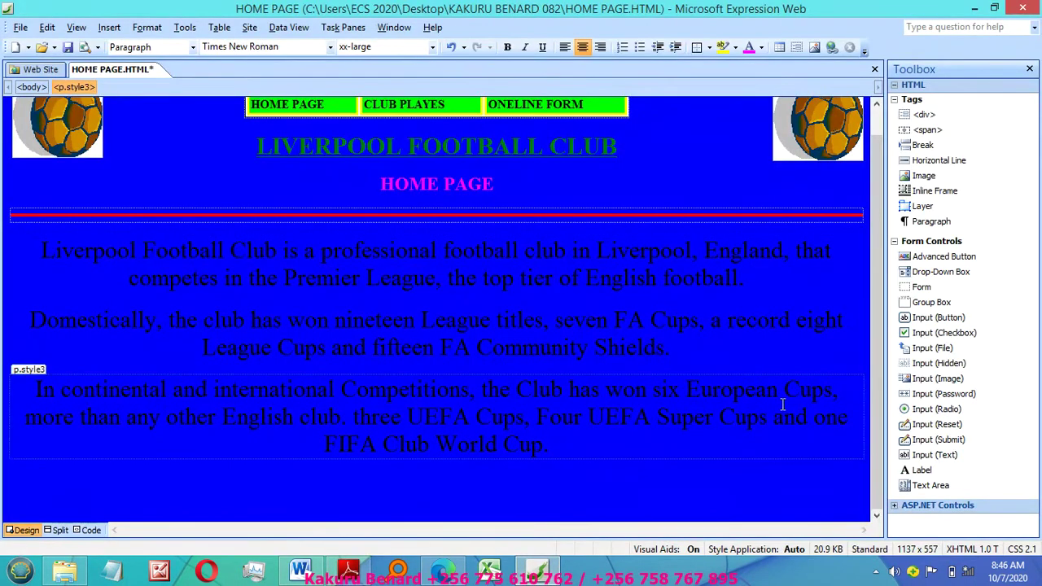
# Step: Add an empty paragraph below the text and set the three paragraphs to x-large
pyautogui.press('Return')
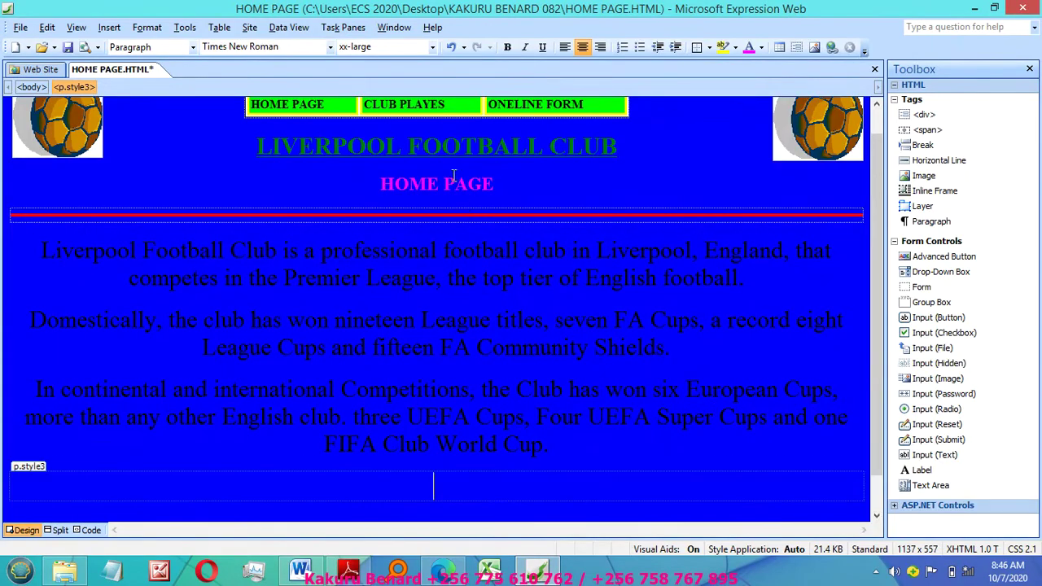
pyautogui.moveTo(22, 259); pyautogui.dragTo(53, 461)
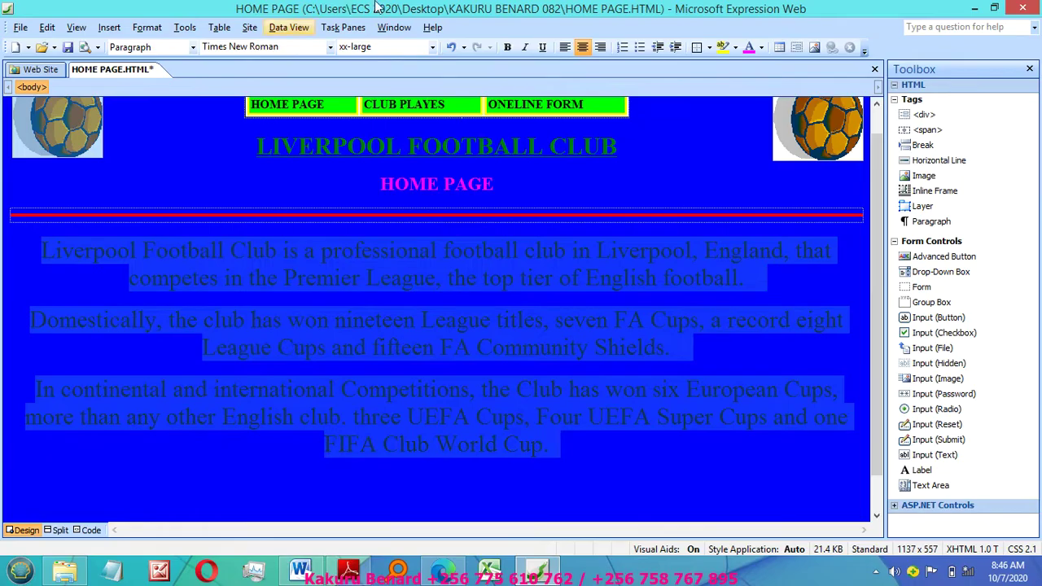
pyautogui.click(432, 46)
pyautogui.click(405, 132)
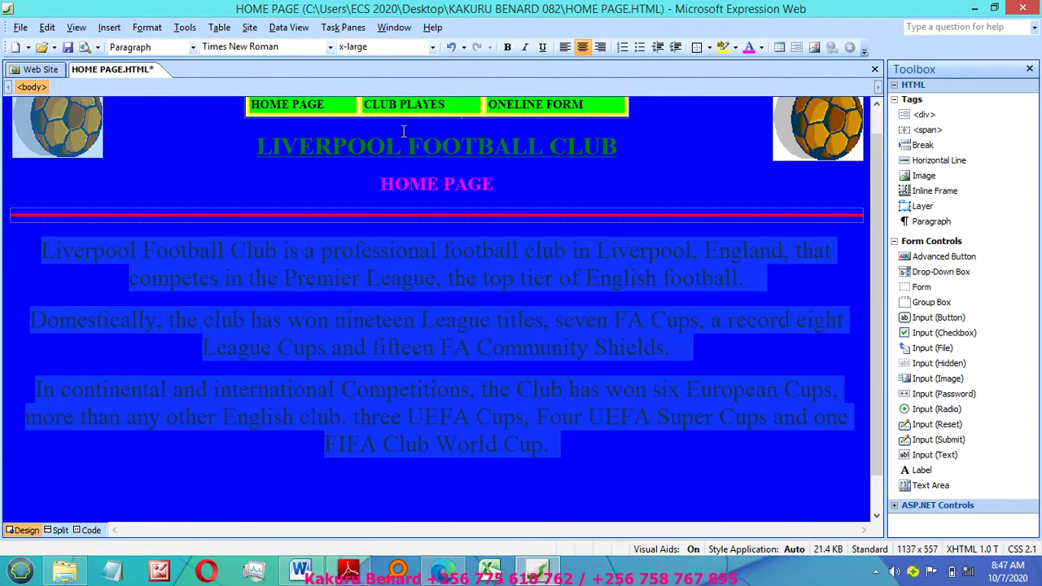
# Step: Insert a centred 4-row, 2-column table at 95% width in the empty paragraph
pyautogui.click(468, 426)
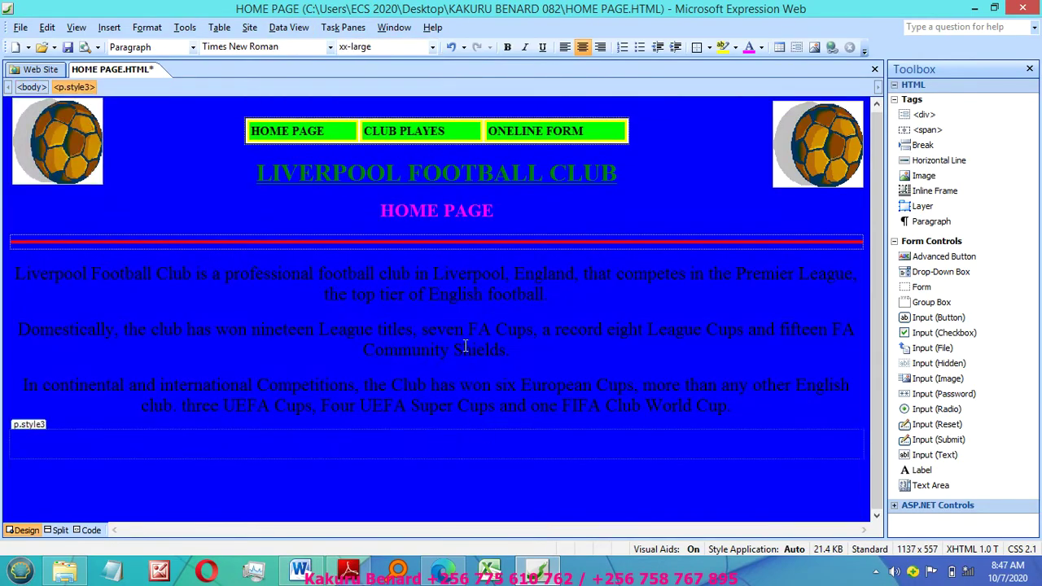
pyautogui.click(211, 29)
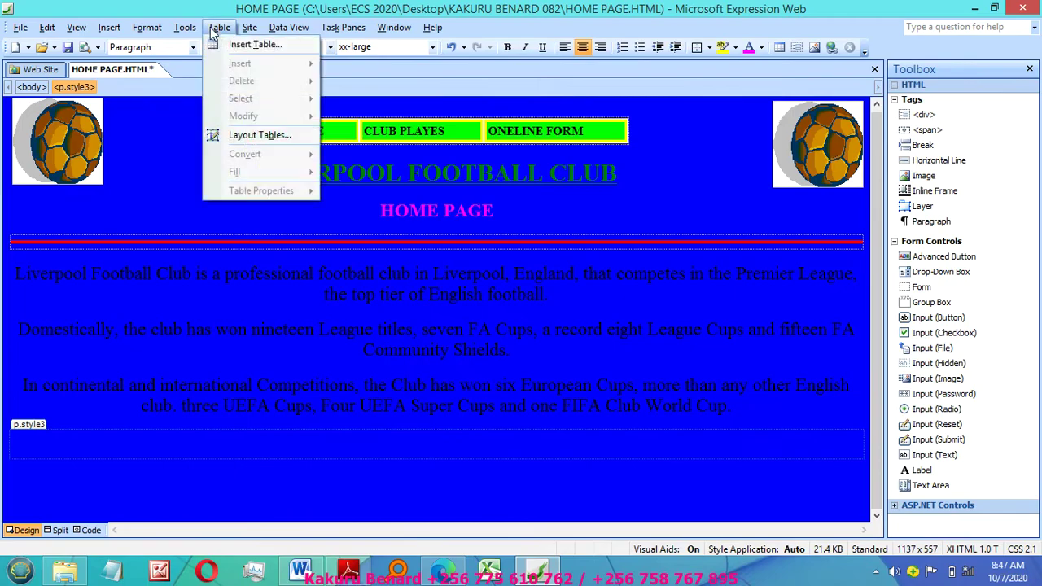
pyautogui.click(261, 47)
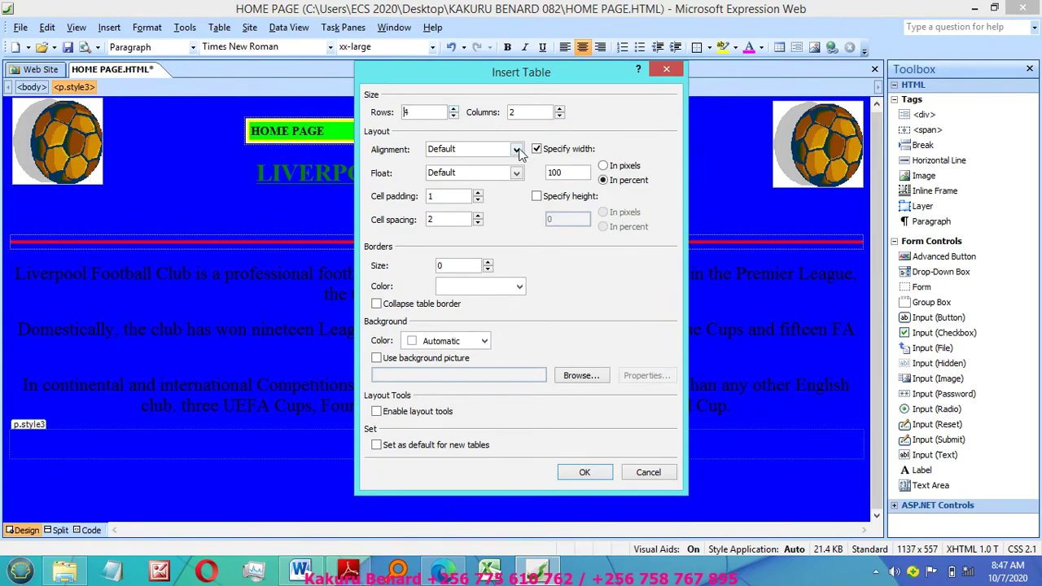
pyautogui.click(516, 149)
pyautogui.click(457, 192)
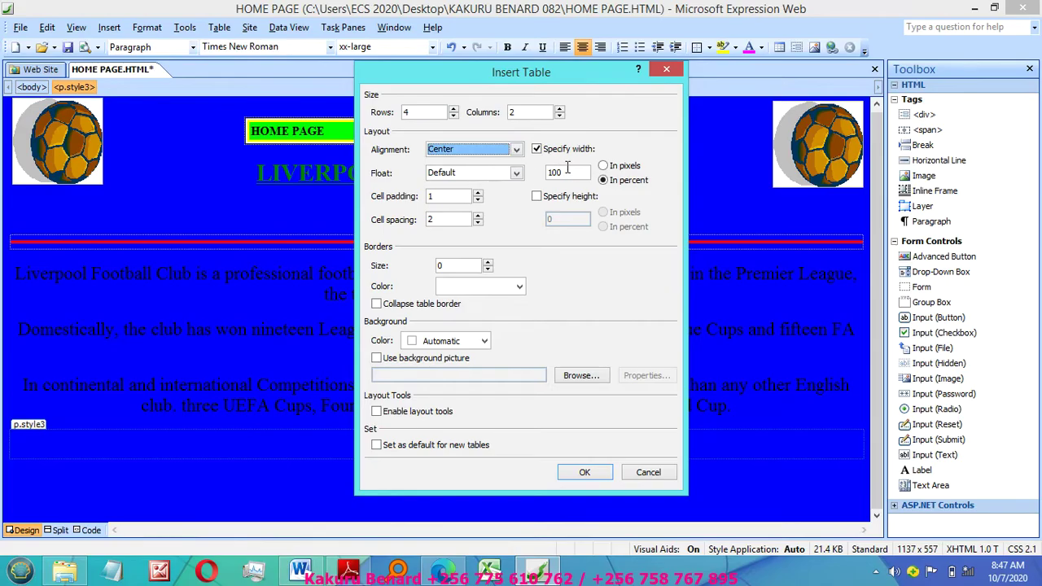
pyautogui.moveTo(571, 174); pyautogui.dragTo(534, 173)
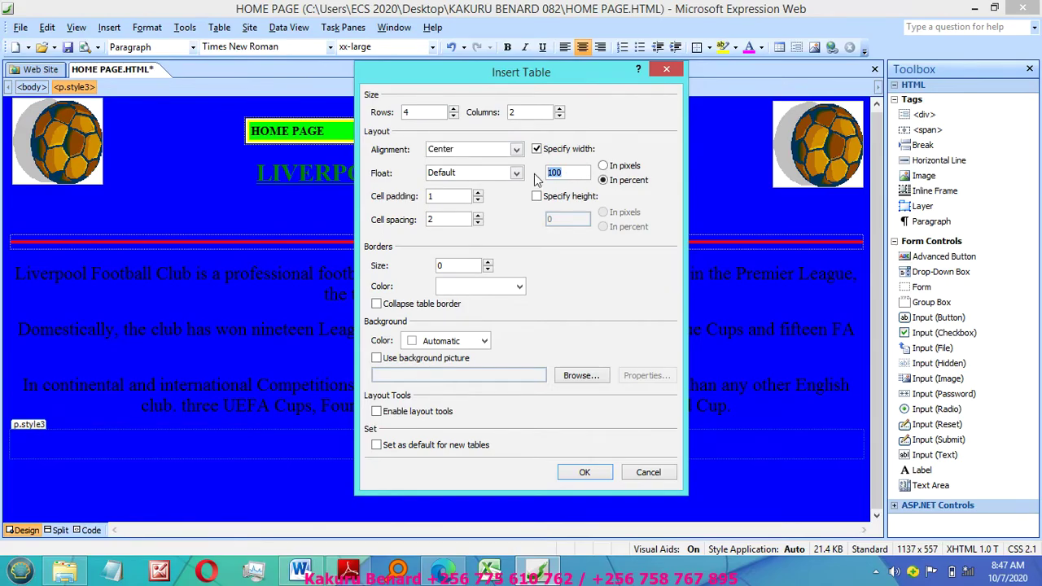
pyautogui.write('95')
pyautogui.click(583, 472)
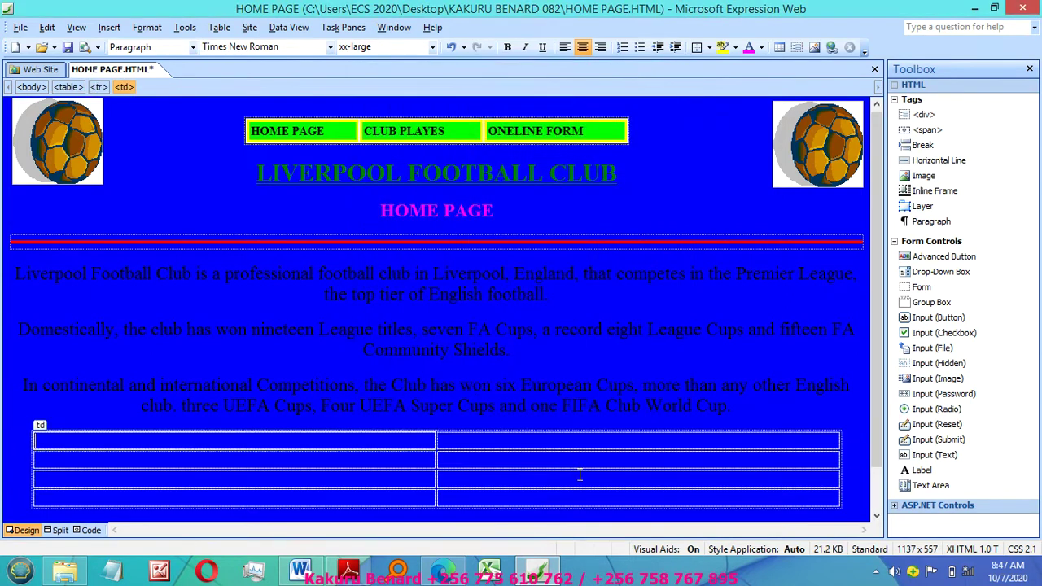
# Step: Apply the Grid 1 Table AutoFormat style to the table
pyautogui.rightClick(266, 442)
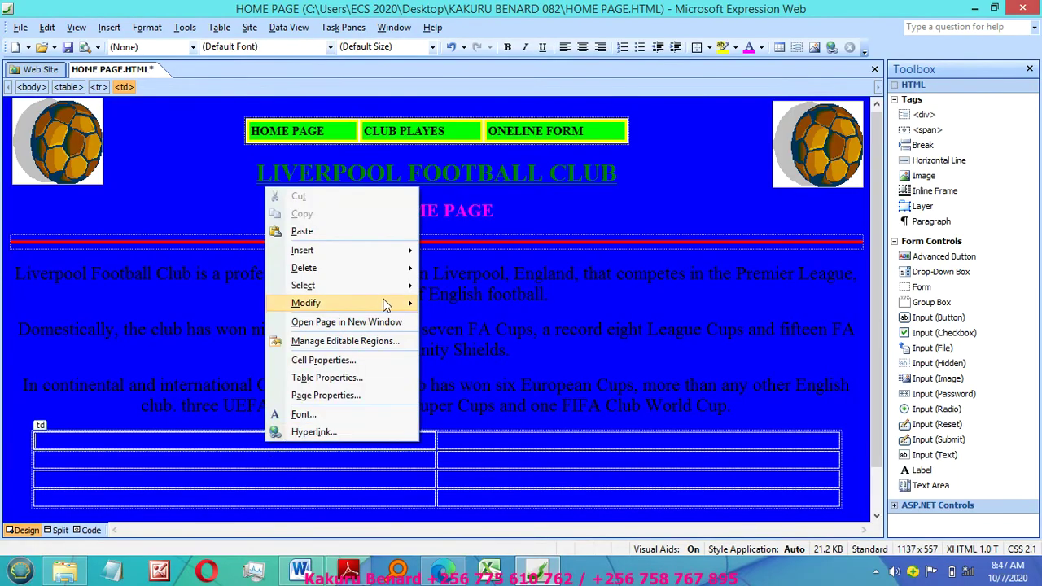
pyautogui.moveTo(388, 303)
pyautogui.click(486, 357)
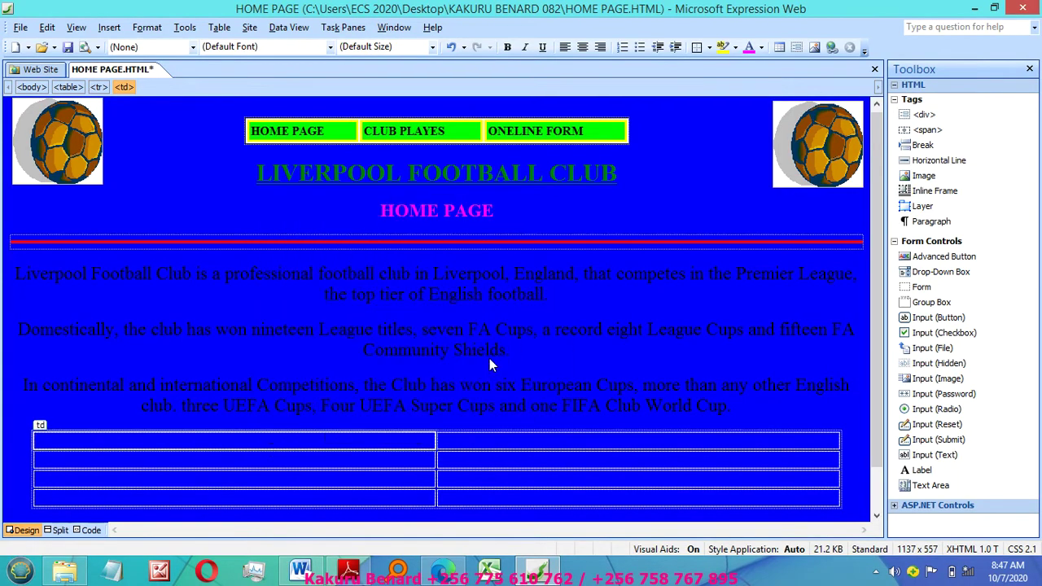
pyautogui.moveTo(459, 196); pyautogui.dragTo(459, 223)
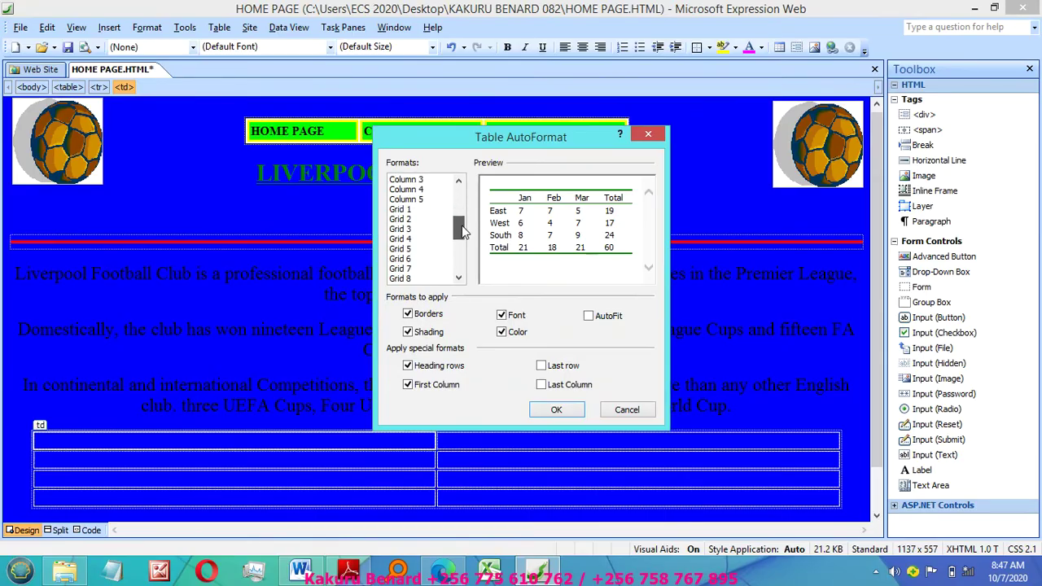
pyautogui.click(414, 212)
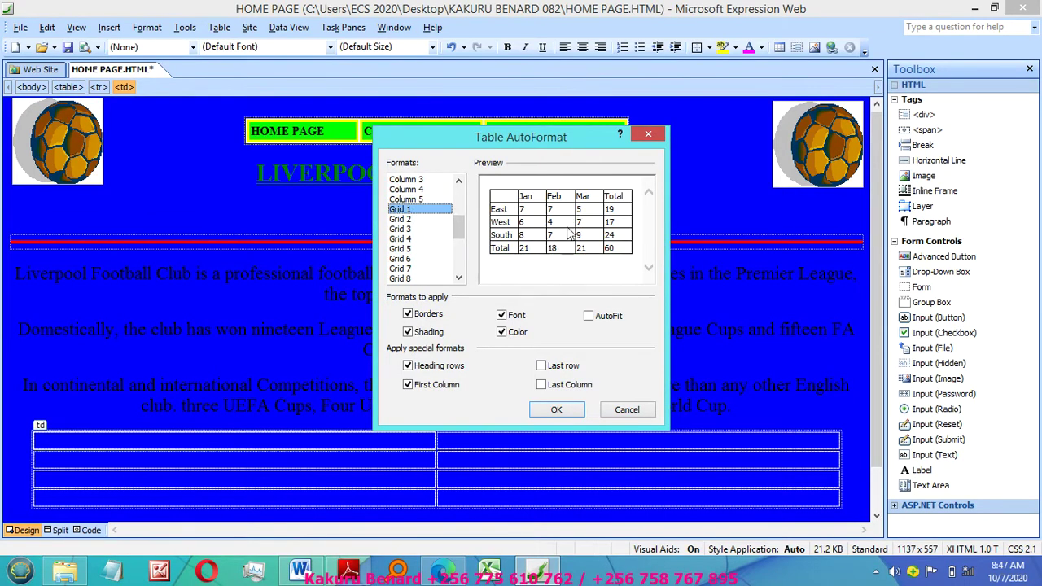
pyautogui.click(556, 409)
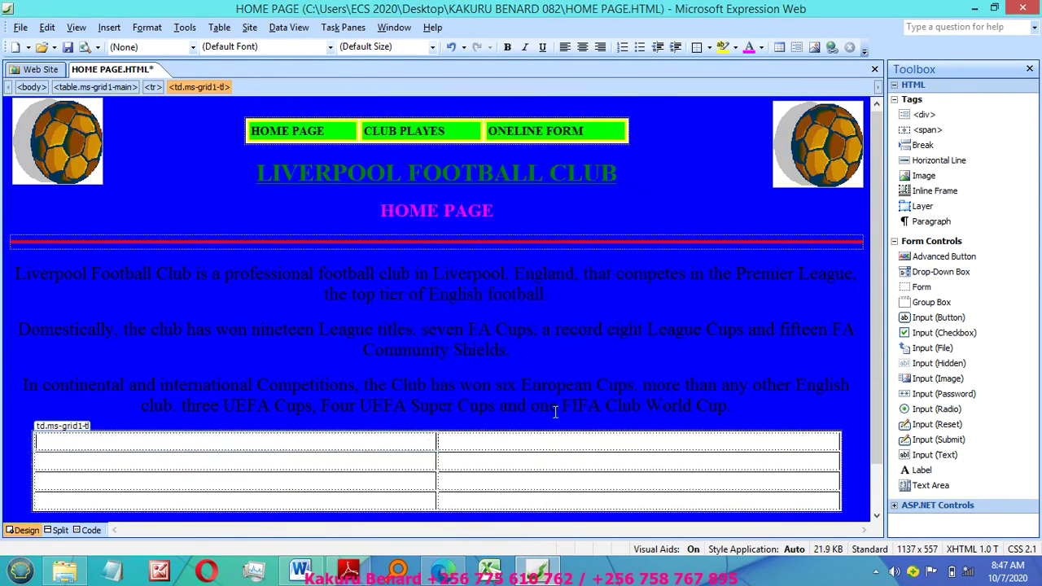
# Step: Merge the first row into one centred cell reading TABLE OF CONTENTS
pyautogui.moveTo(400, 441); pyautogui.dragTo(485, 445)
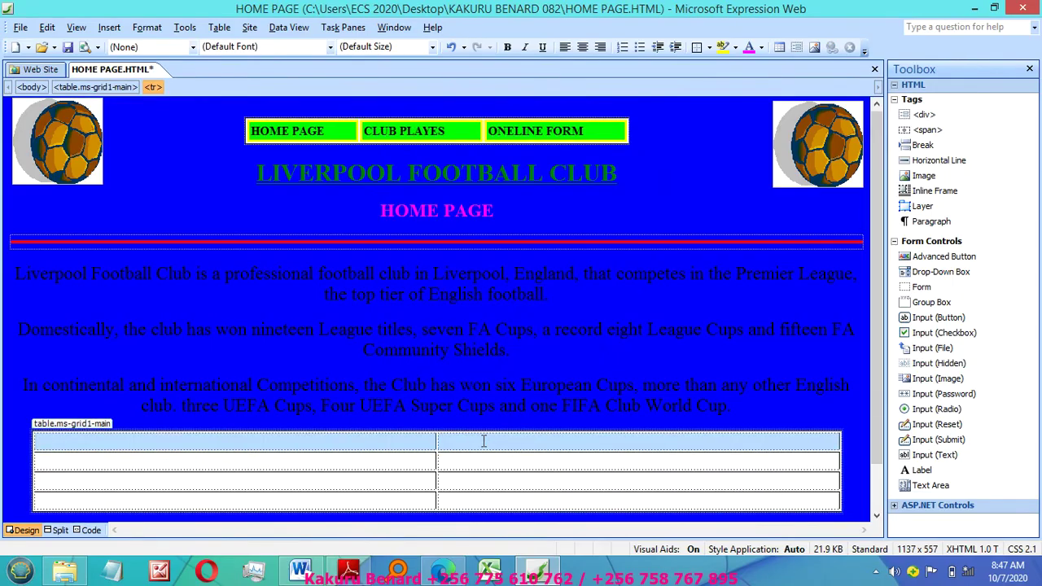
pyautogui.rightClick(484, 446)
pyautogui.moveTo(572, 323)
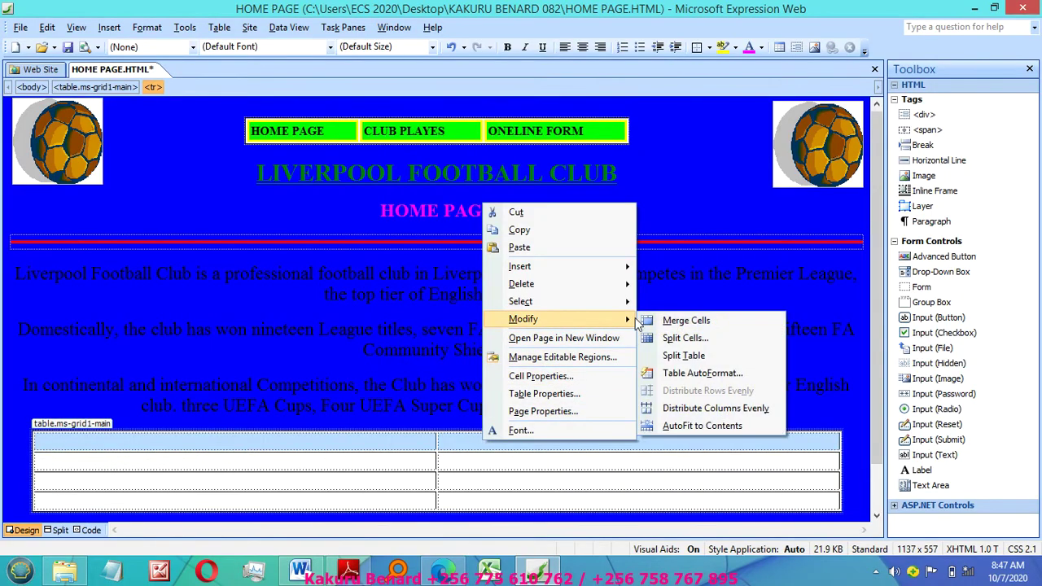
pyautogui.click(680, 322)
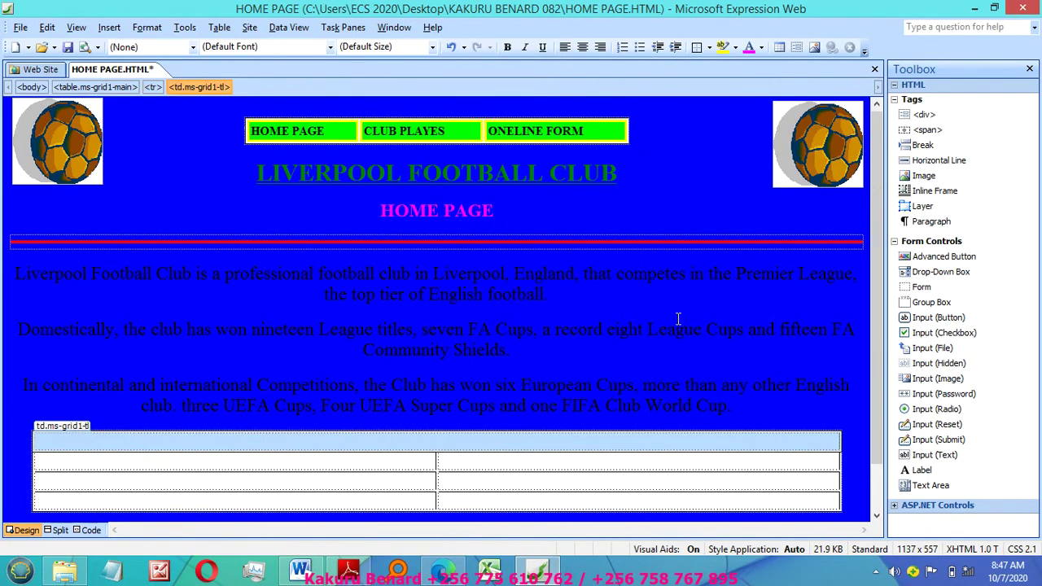
pyautogui.click(423, 443)
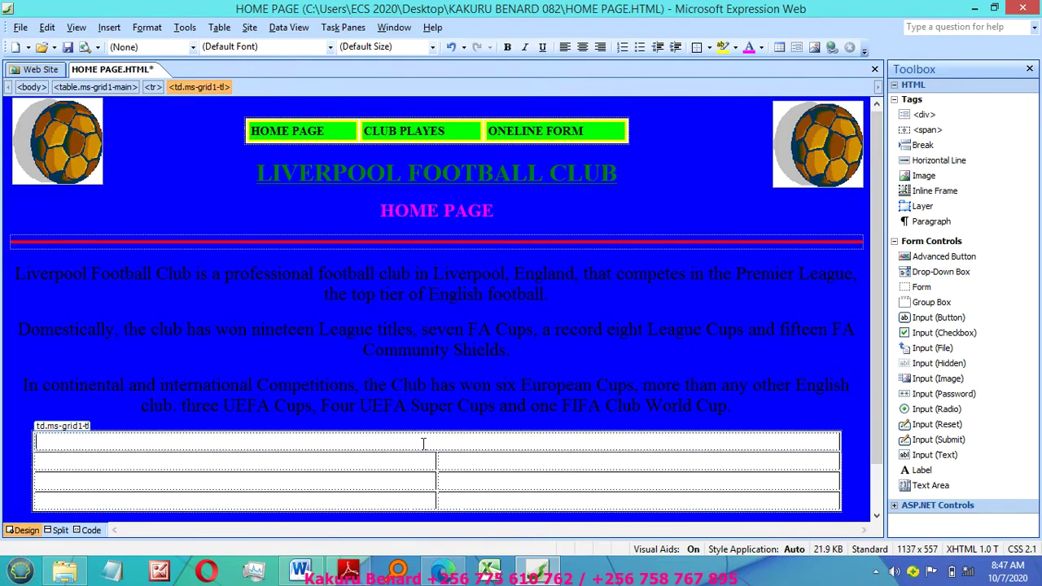
pyautogui.click(582, 47)
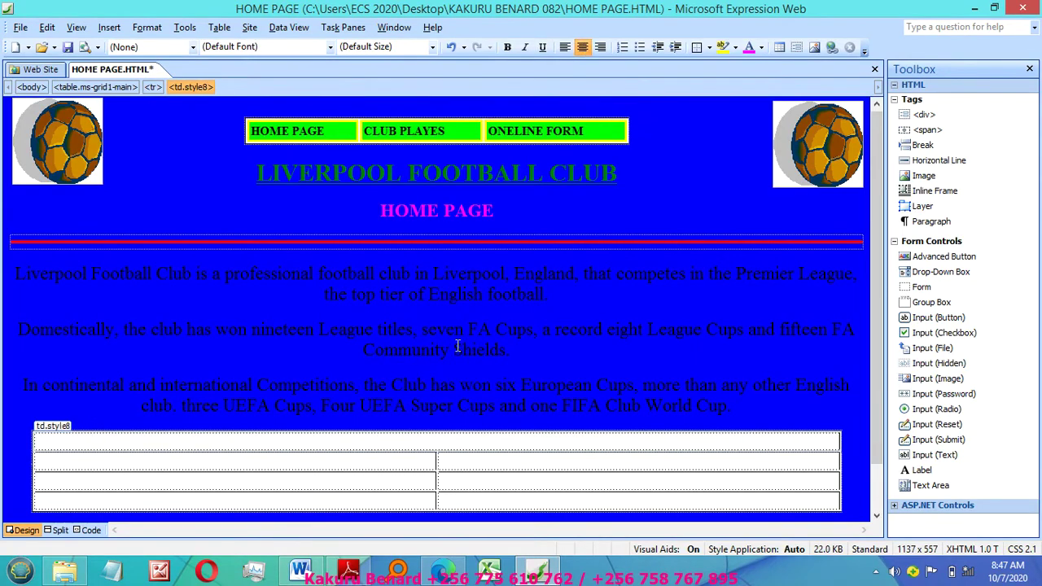
pyautogui.write('TABLE ')
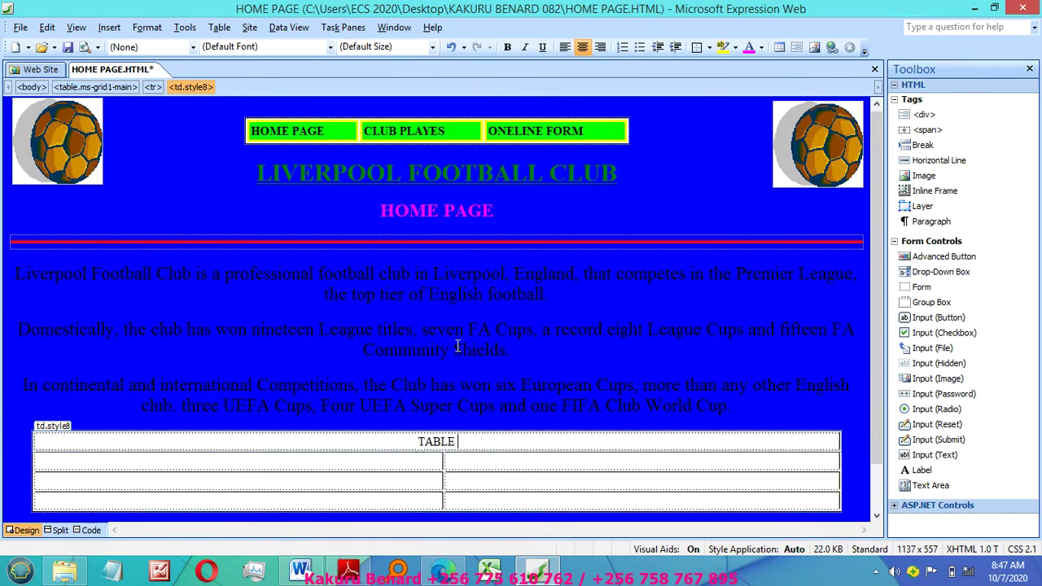
pyautogui.write('OF CONTEN')
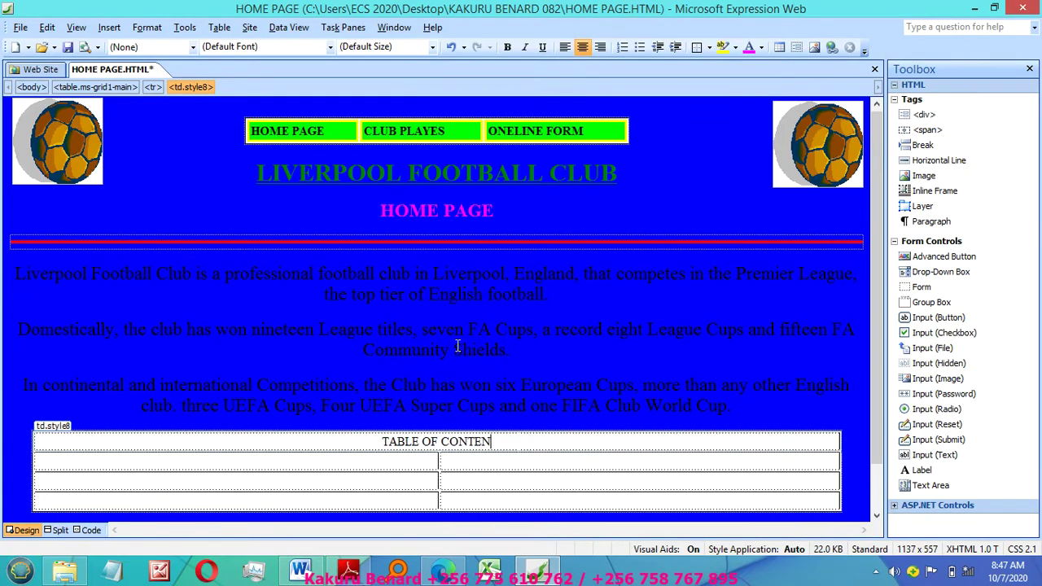
pyautogui.write('TS')
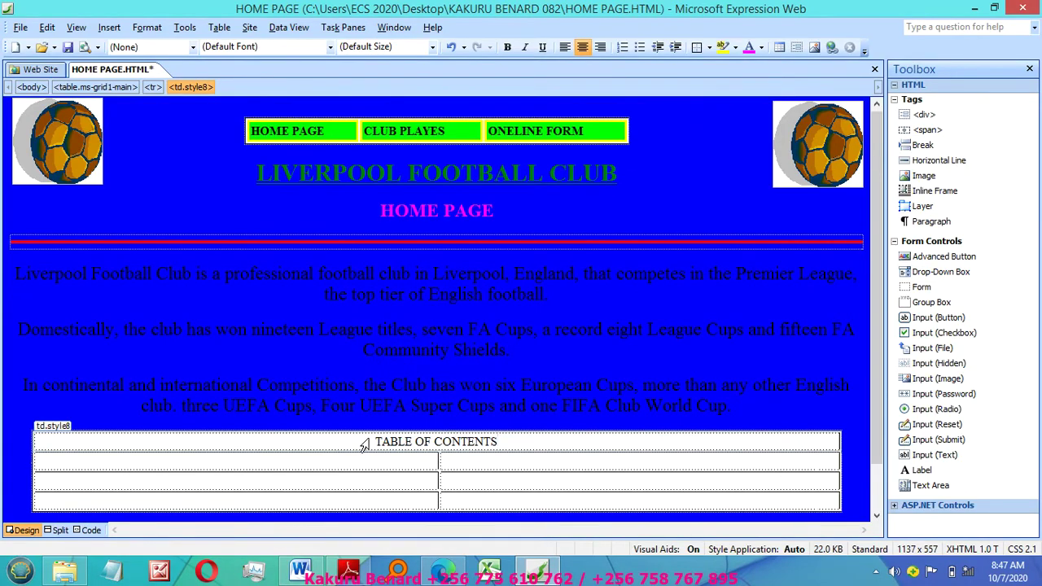
# Step: Bold the TABLE OF CONTENTS heading and set its font size to x-large
pyautogui.tripleClick(364, 444)
pyautogui.click(505, 47)
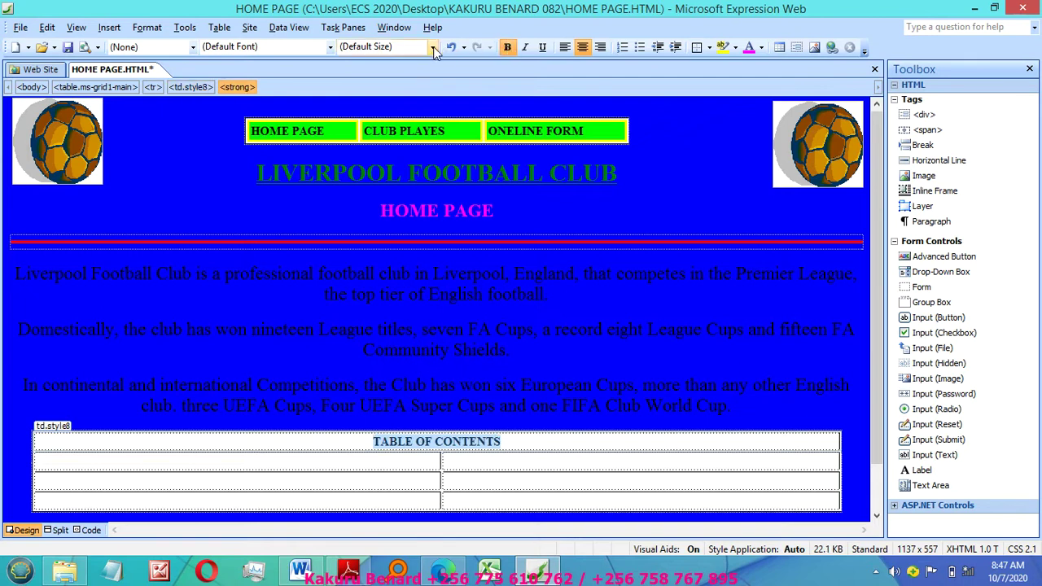
pyautogui.click(432, 47)
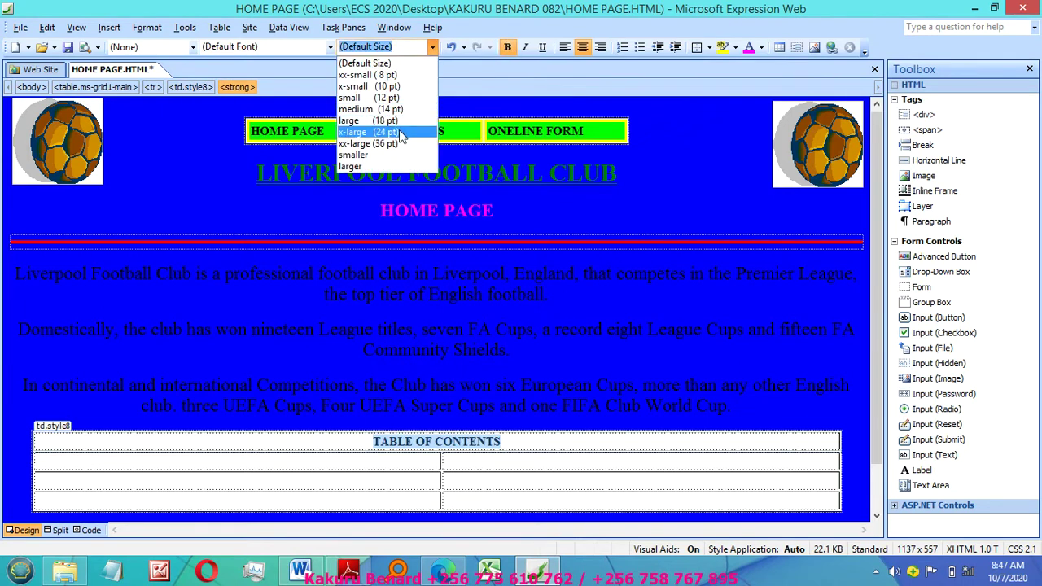
pyautogui.click(399, 131)
pyautogui.scroll(-2, 879, 403)
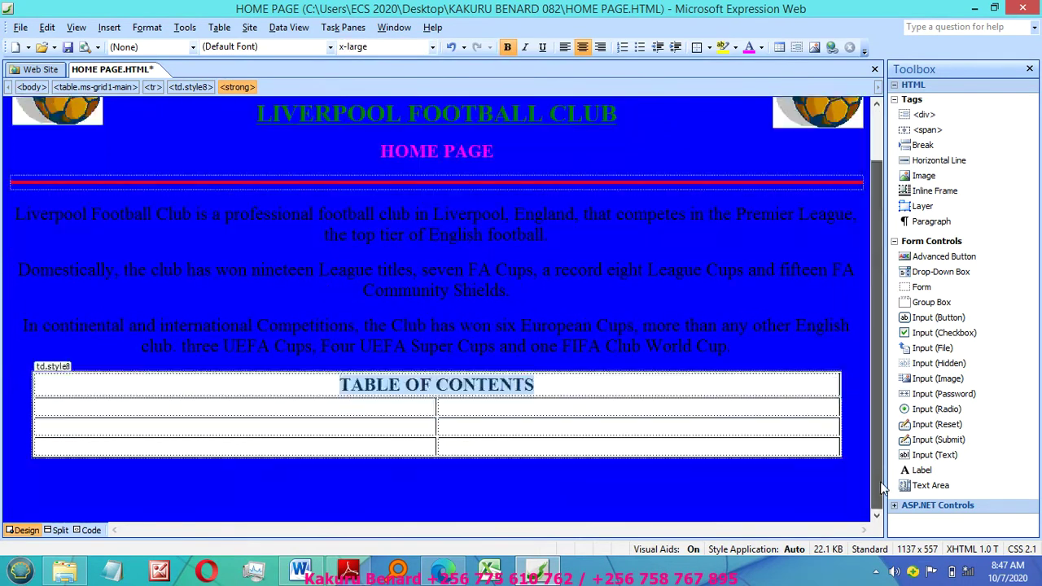
pyautogui.click(261, 407)
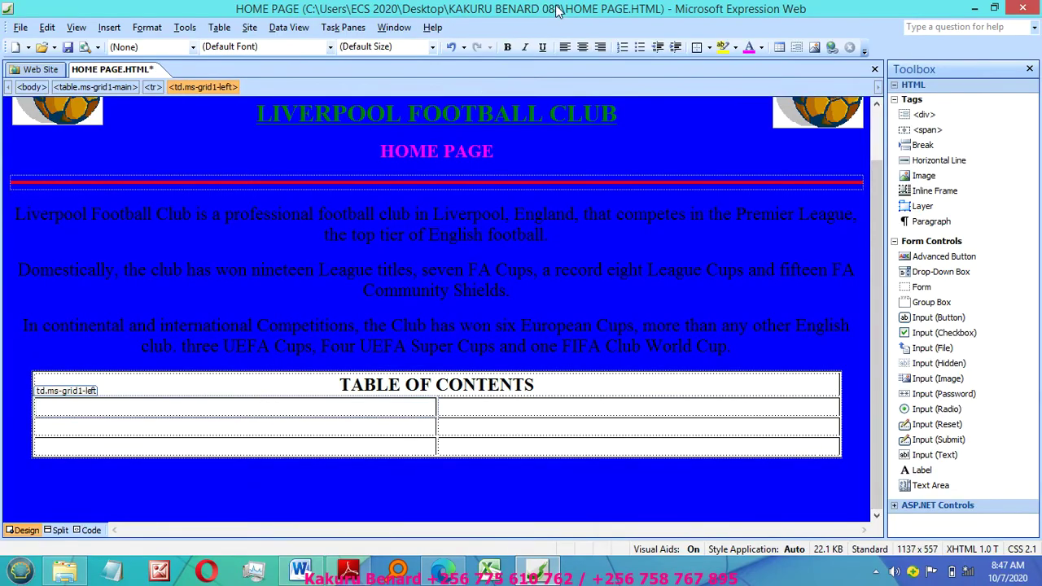
# Step: Left-align and enter HOME PAGE, CLUB PLAYERS PAGE and ONLINE FORM PAGE down the left column
pyautogui.click(565, 46)
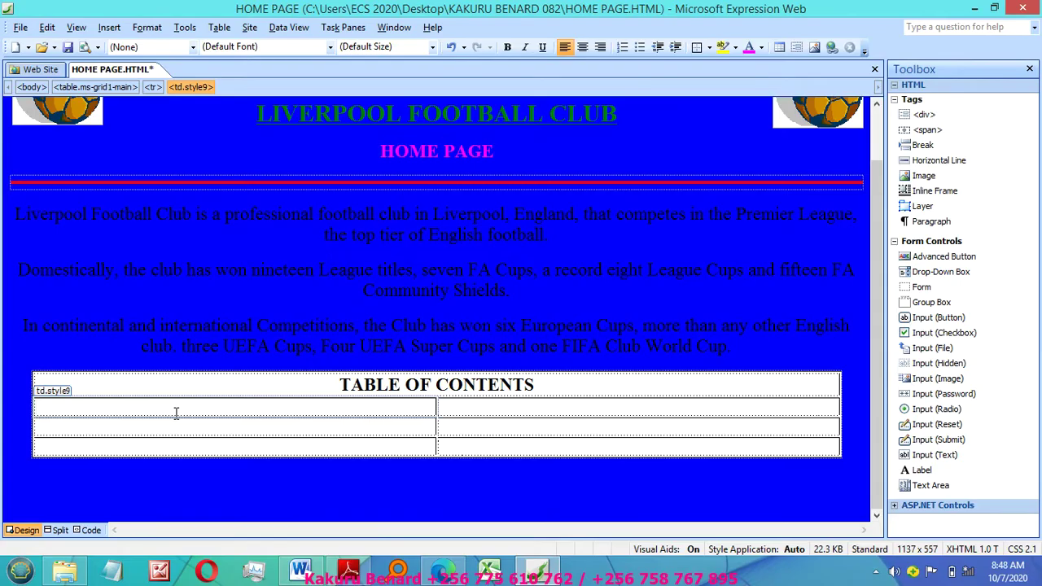
pyautogui.write('HOME')
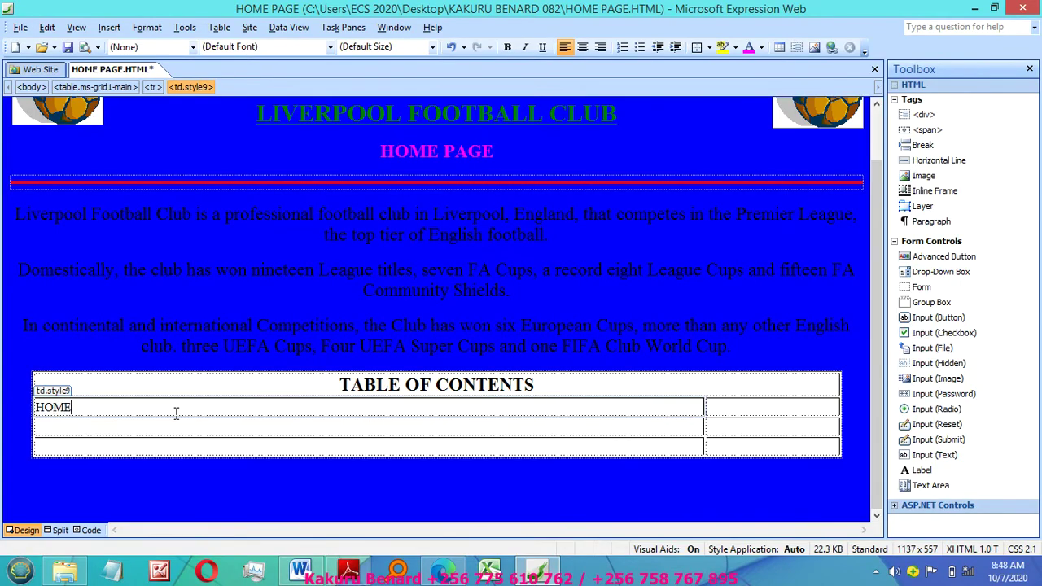
pyautogui.write(' PAGE')
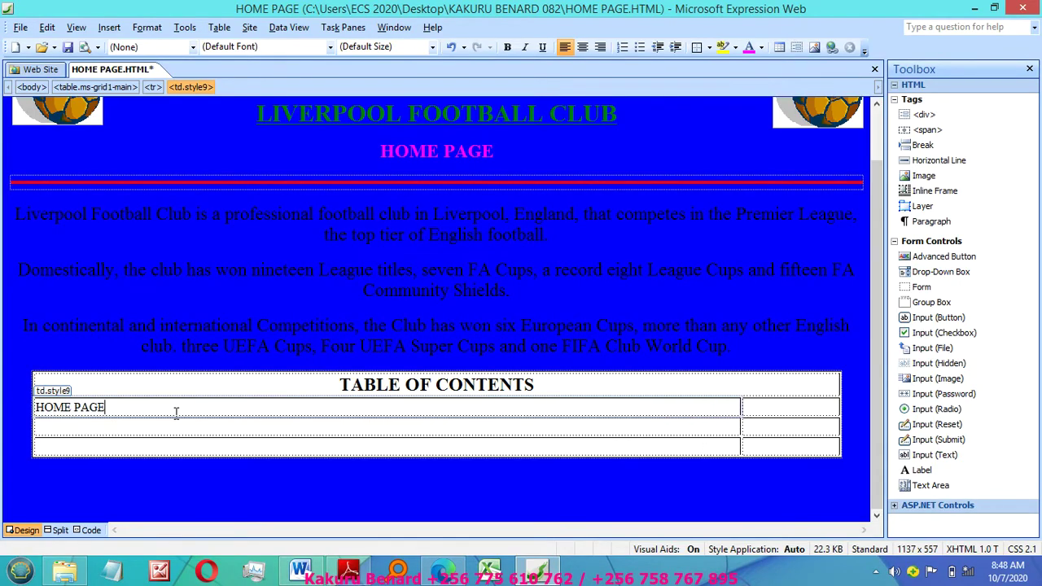
pyautogui.click(144, 430)
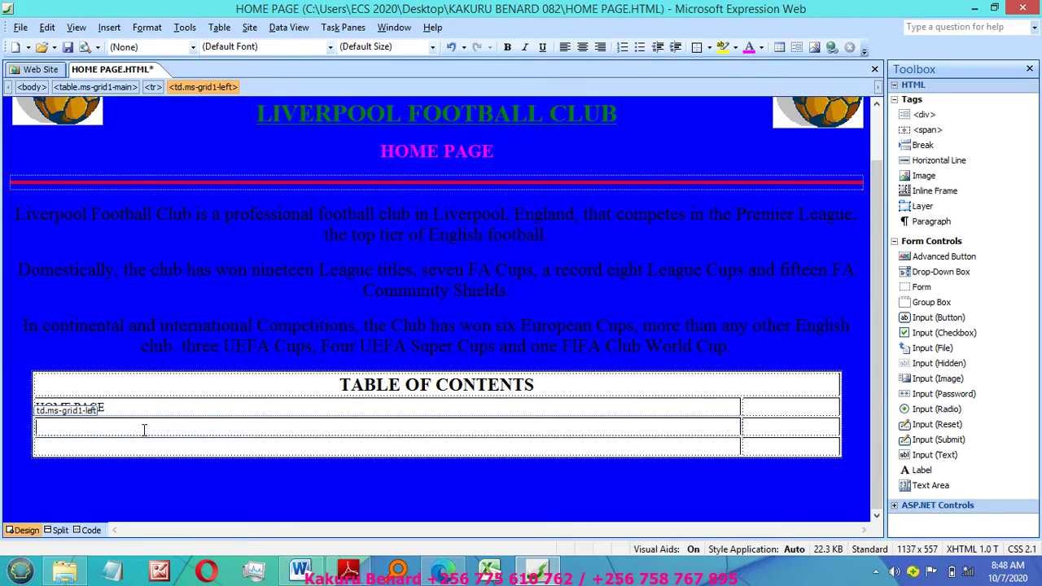
pyautogui.write('CLUB PLAYERS PA')
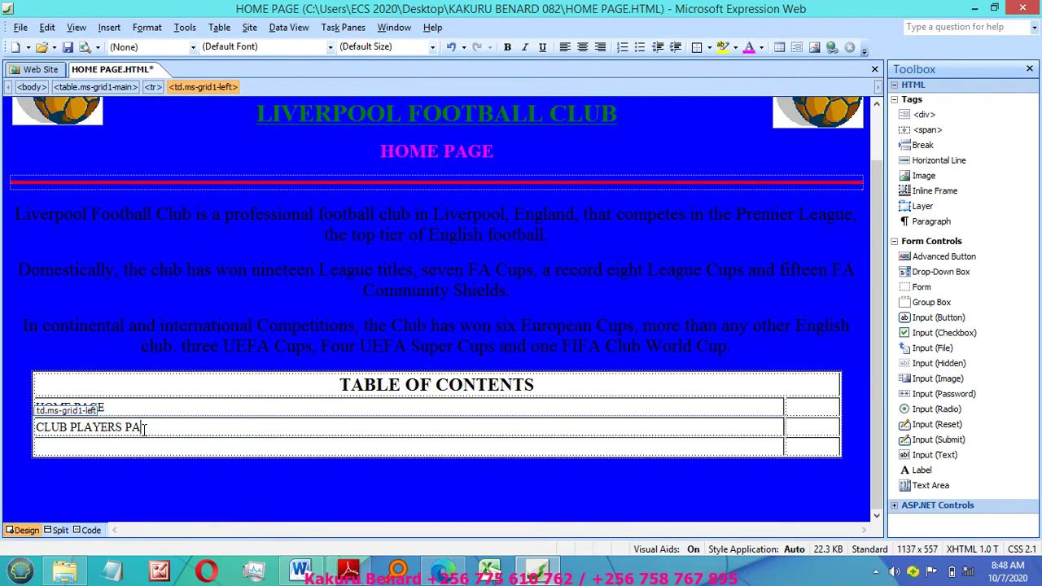
pyautogui.write('GE')
pyautogui.click(114, 451)
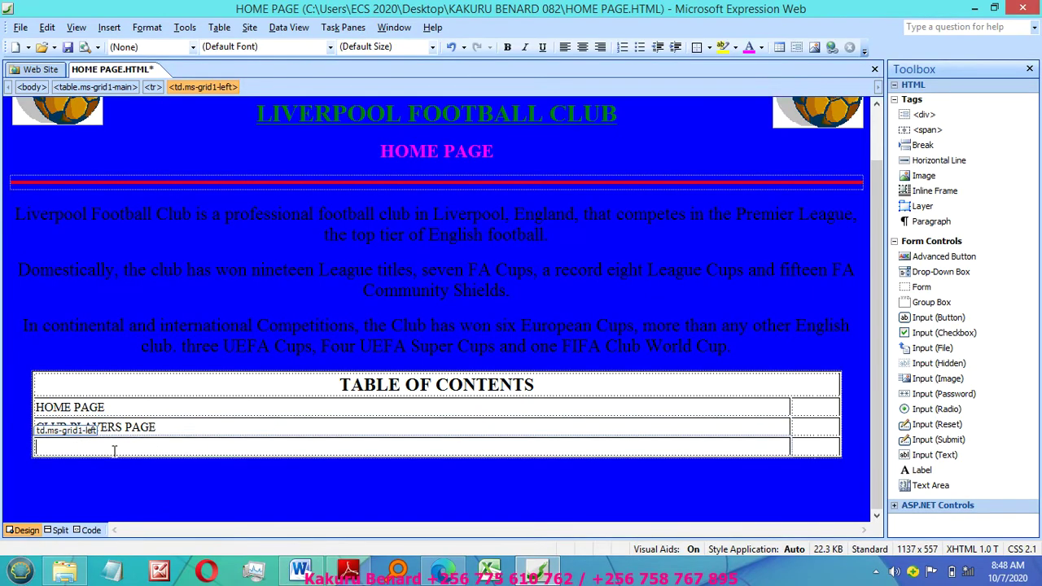
pyautogui.write('ONLINE FORM PAGE')
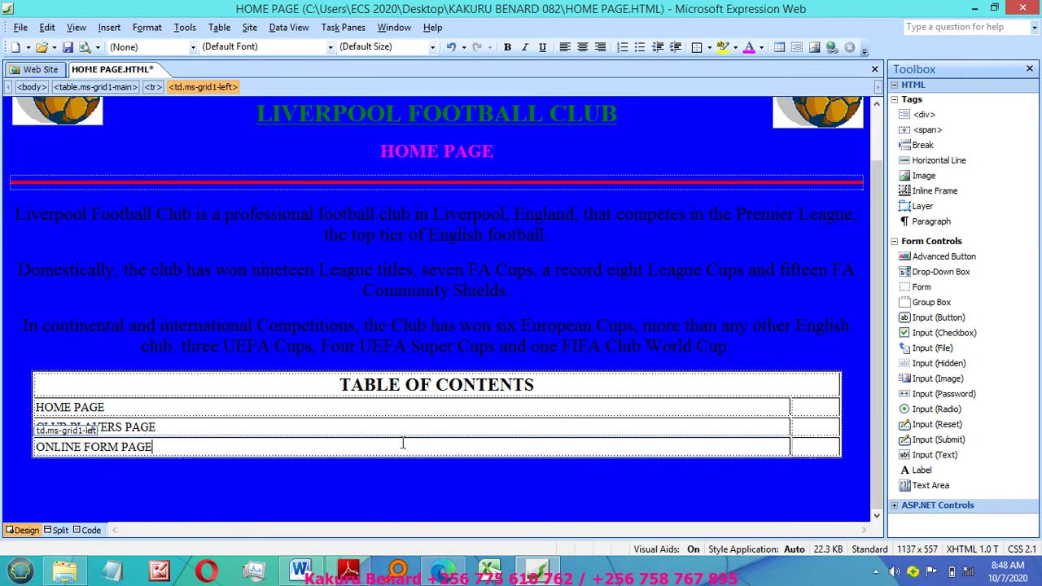
pyautogui.click(811, 406)
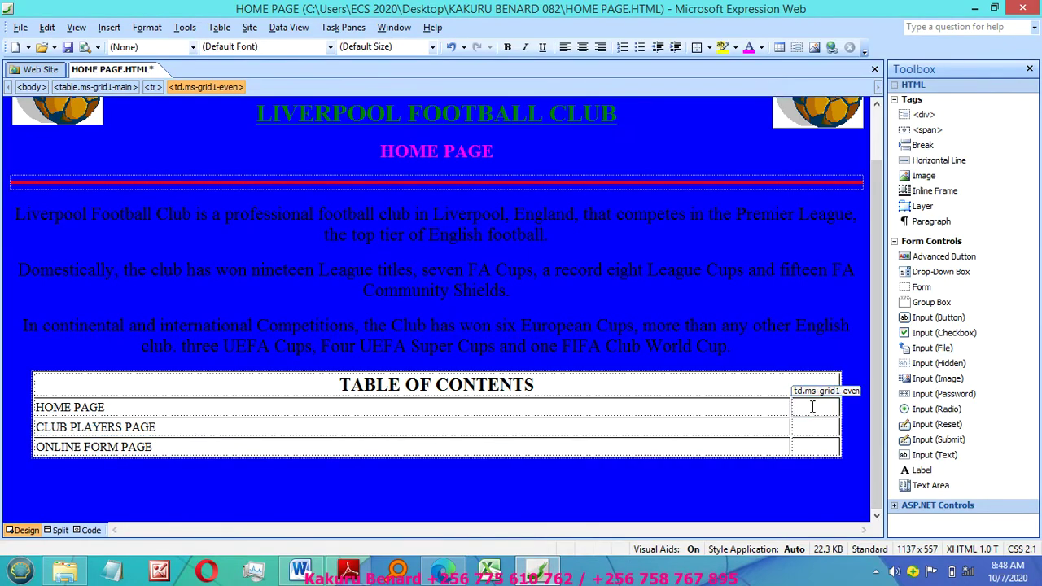
# Step: Describe HOME PAGE as 'Description of the Club team' and CLUB PLAYERS PAGE with players, positions and shirt numbers
pyautogui.write('Descrip')
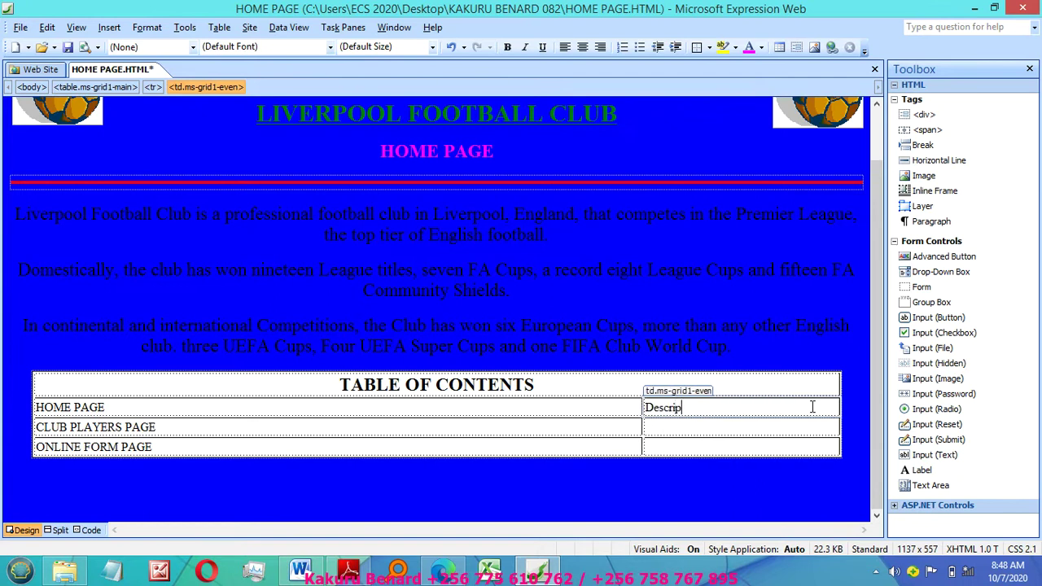
pyautogui.write('tion of t')
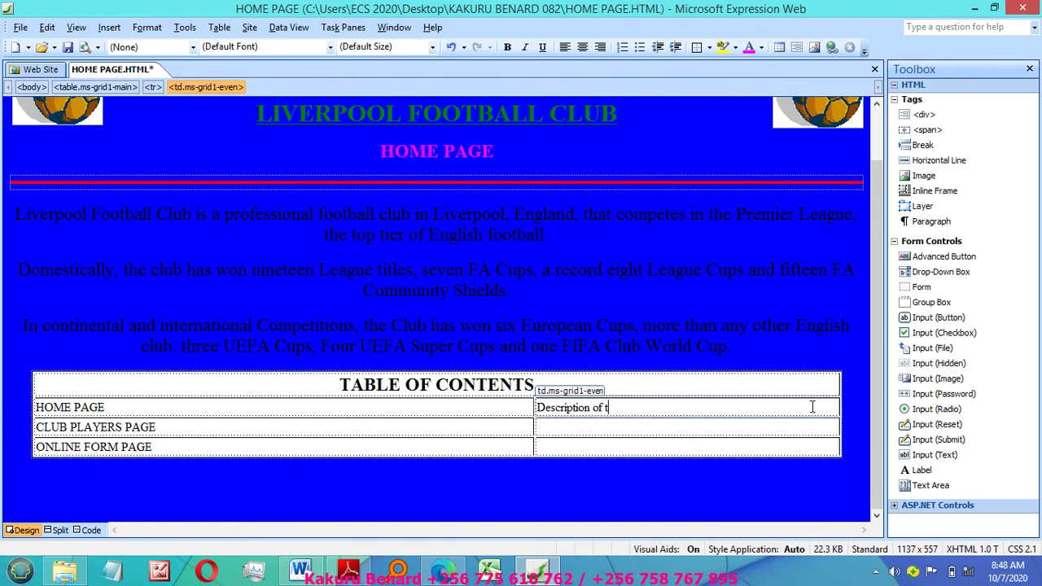
pyautogui.write('he ')
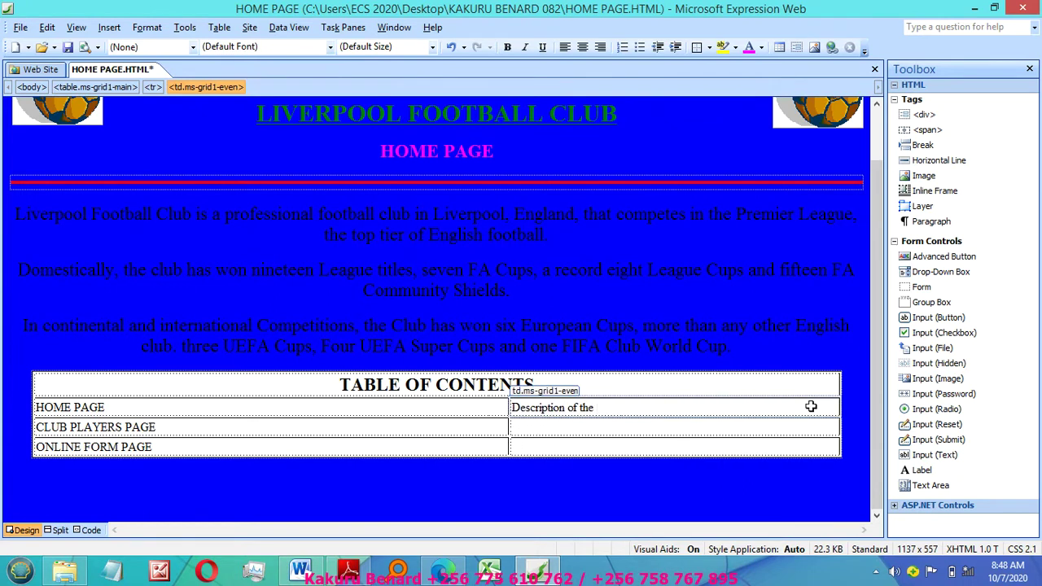
pyautogui.write('F')
pyautogui.press('BackSpace')
pyautogui.write('Club team')
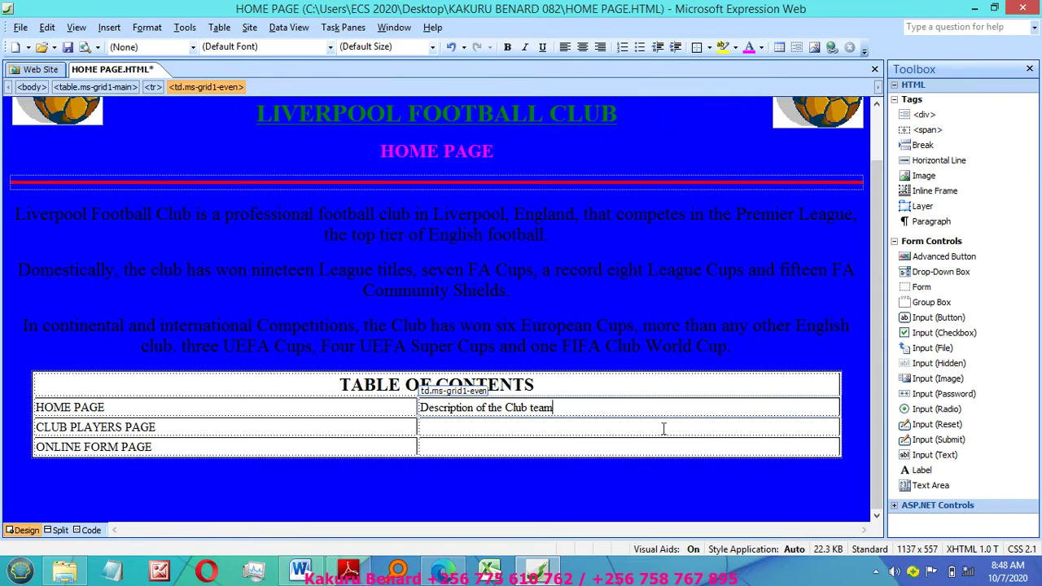
pyautogui.click(524, 427)
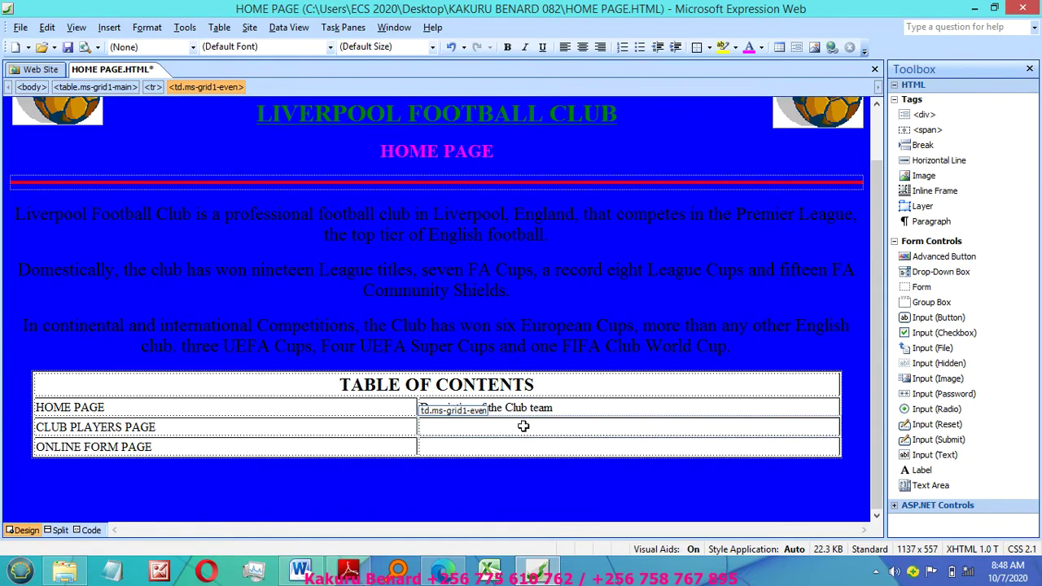
pyautogui.write('Club players, their ')
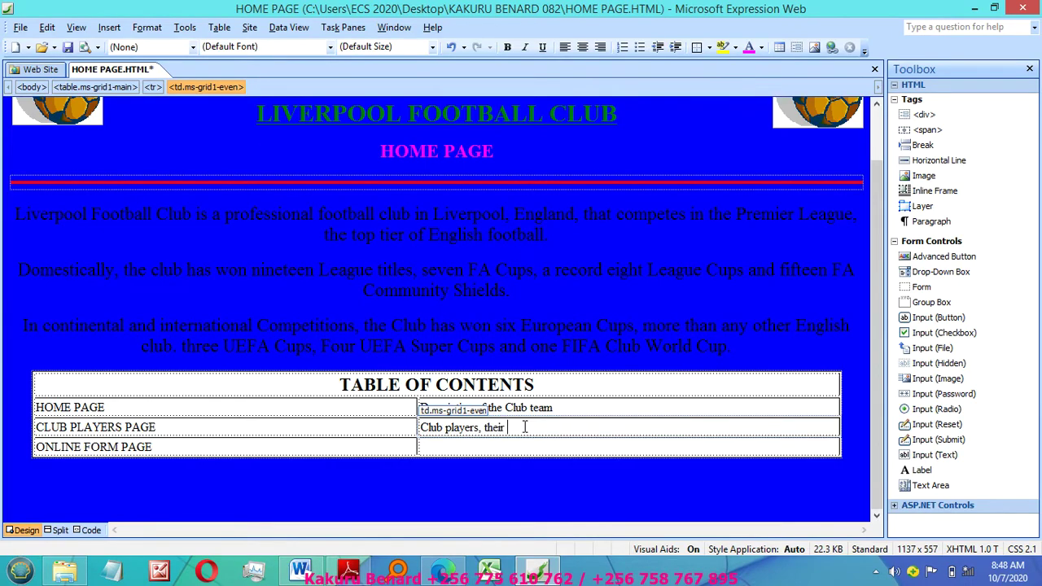
pyautogui.write('names, position')
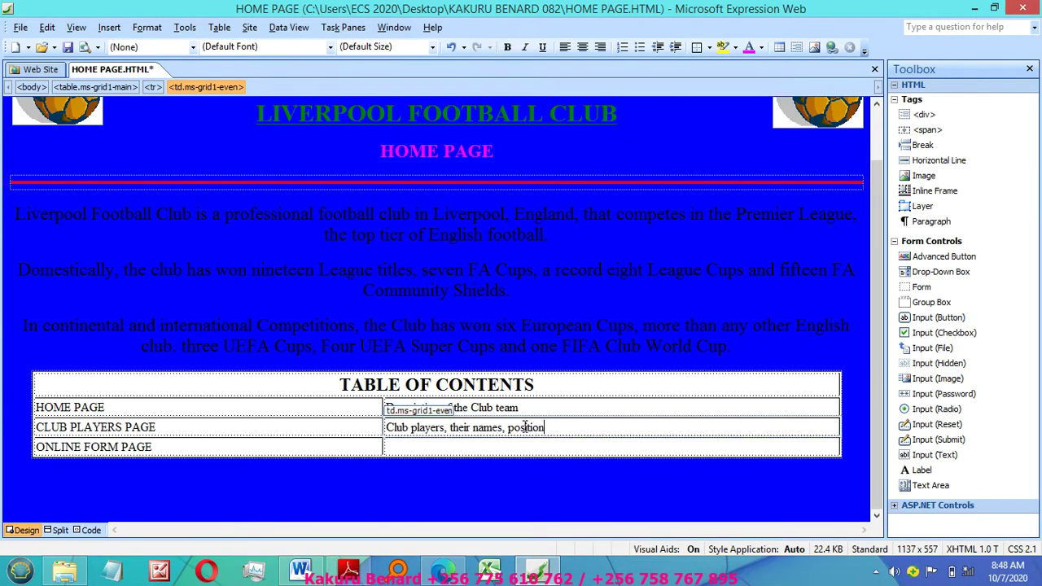
pyautogui.write(' in the F')
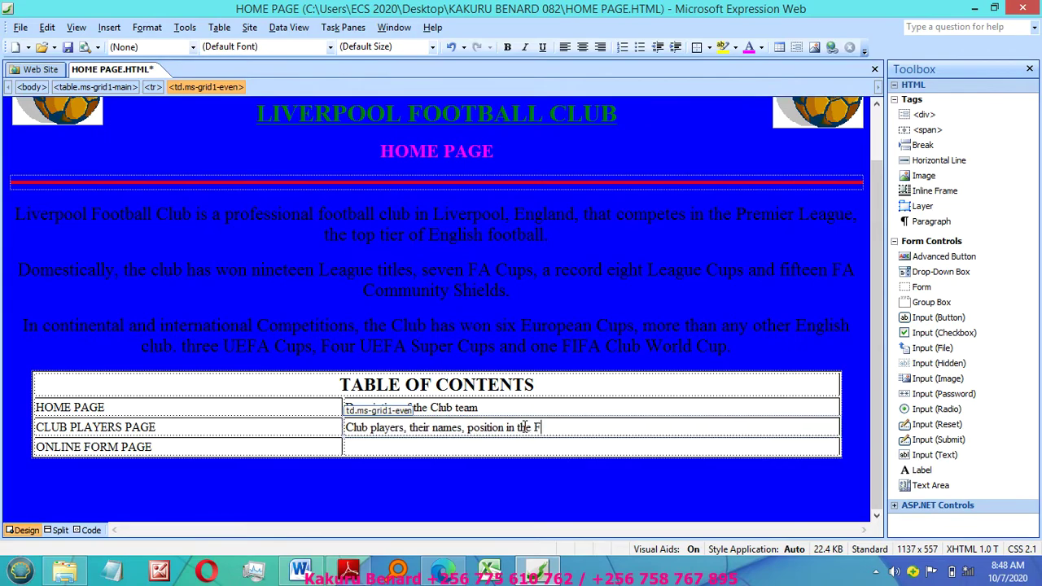
pyautogui.write('ield, ')
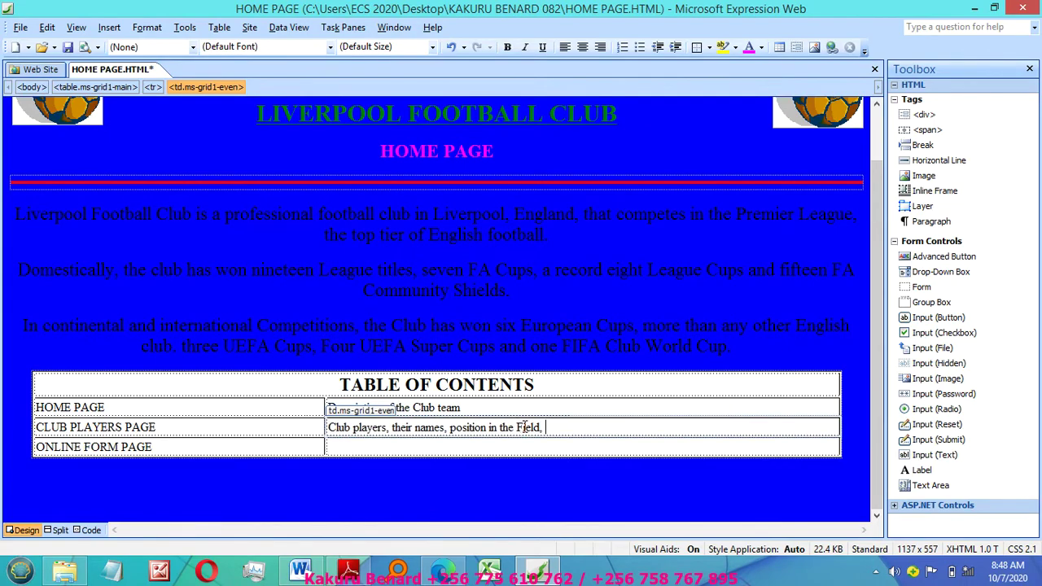
pyautogui.write('T-Shirt No')
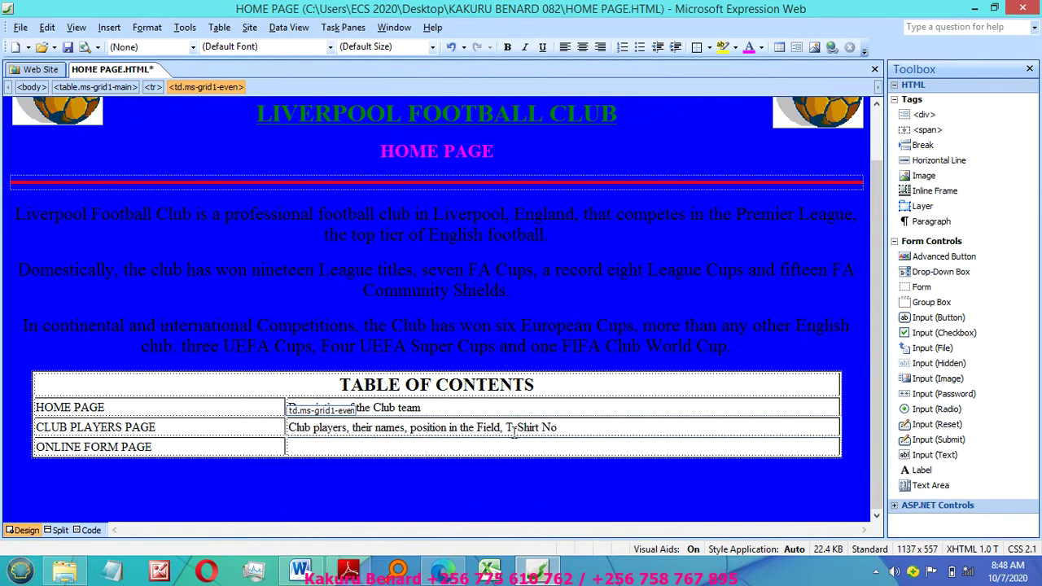
# Step: Add the ONLINE FORM PAGE description and correct its misspelled word to 'interested'
pyautogui.click(336, 446)
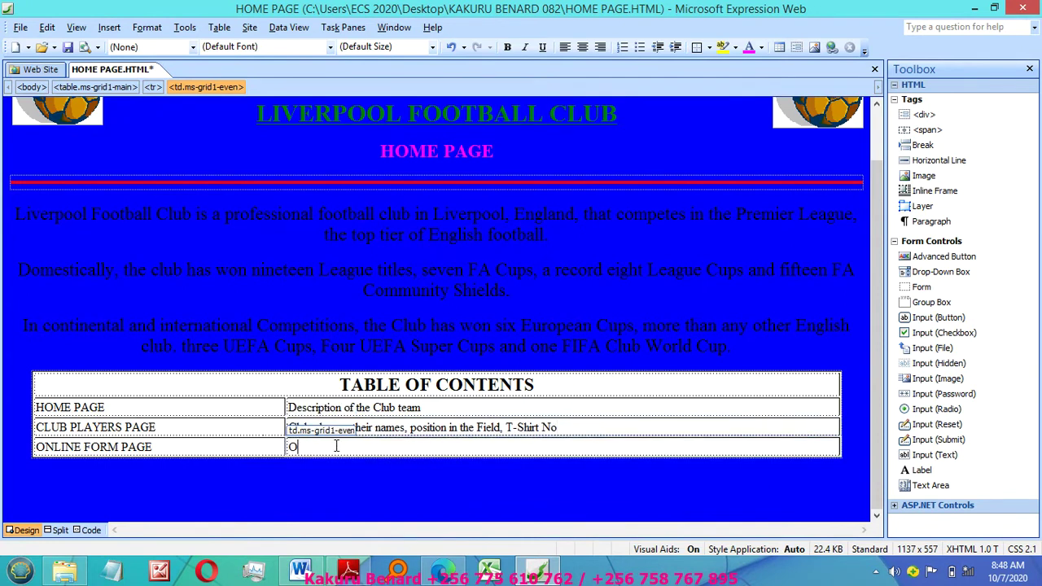
pyautogui.write('An Onlin')
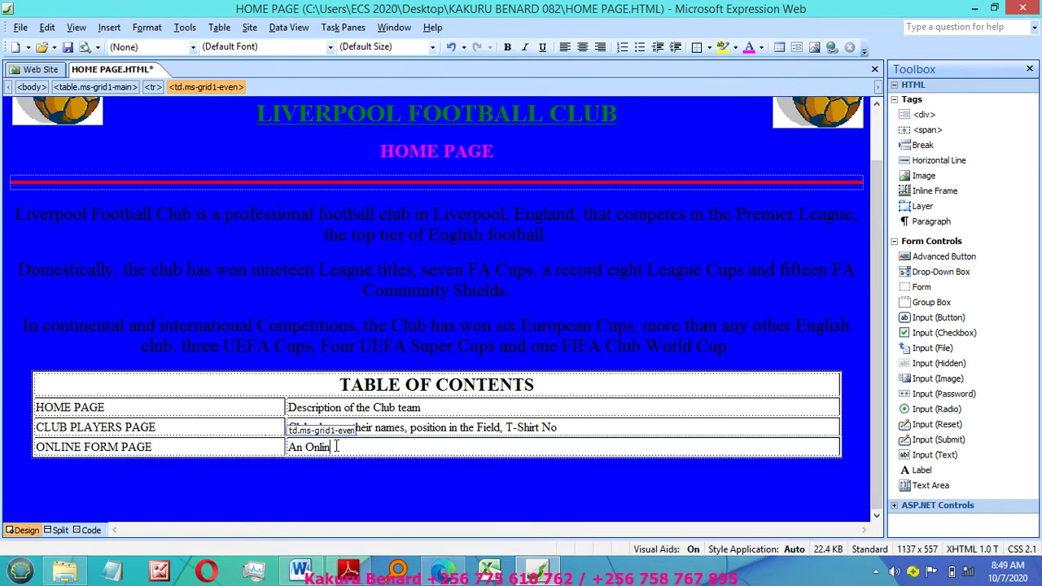
pyautogui.write('e Form For inytersted members to fill')
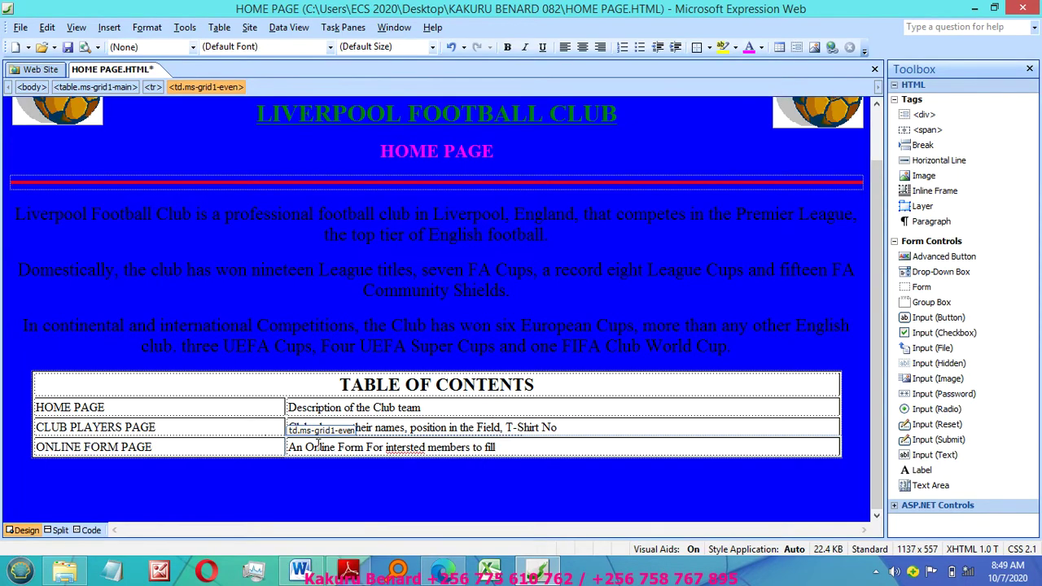
pyautogui.rightClick(403, 453)
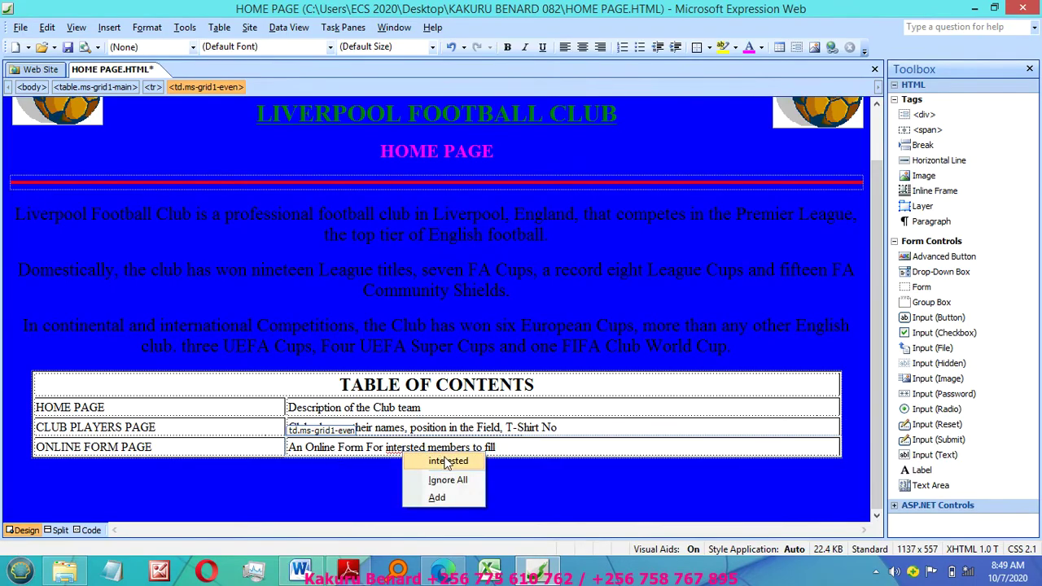
pyautogui.click(440, 461)
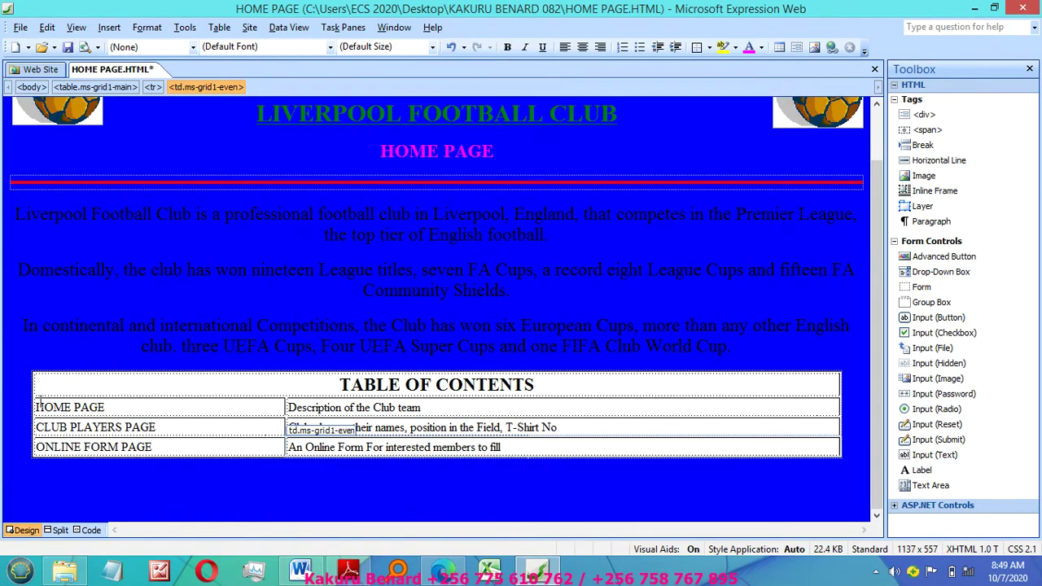
# Step: Set the text of the three table-of-contents rows to x-large
pyautogui.moveTo(29, 403); pyautogui.dragTo(36, 447)
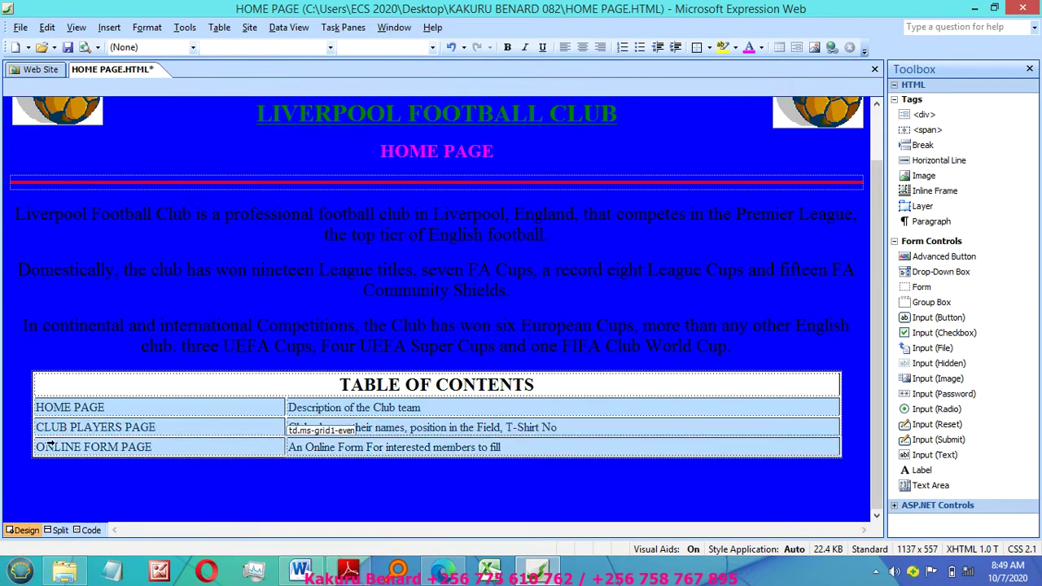
pyautogui.click(432, 46)
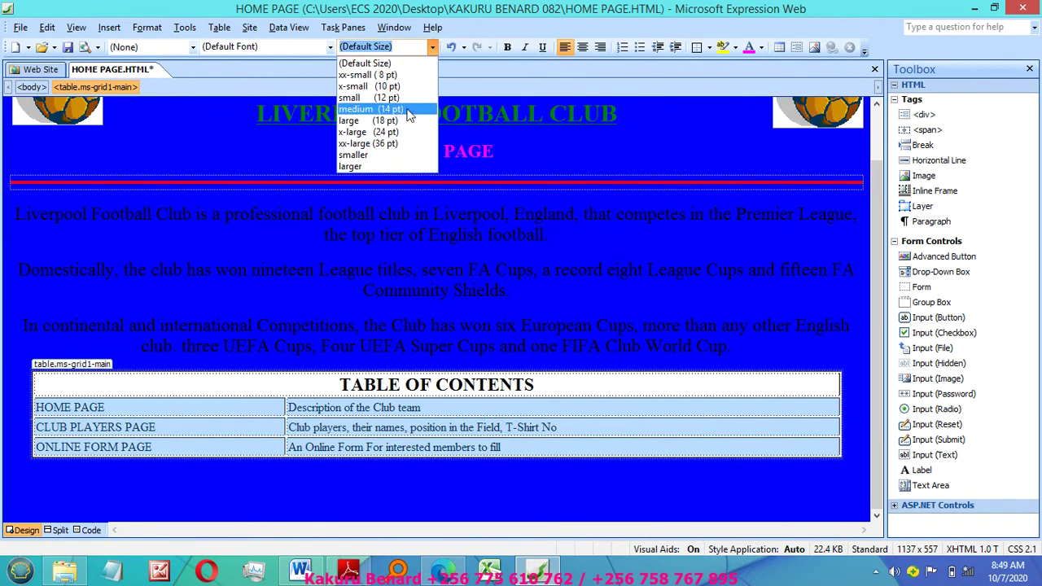
pyautogui.click(399, 133)
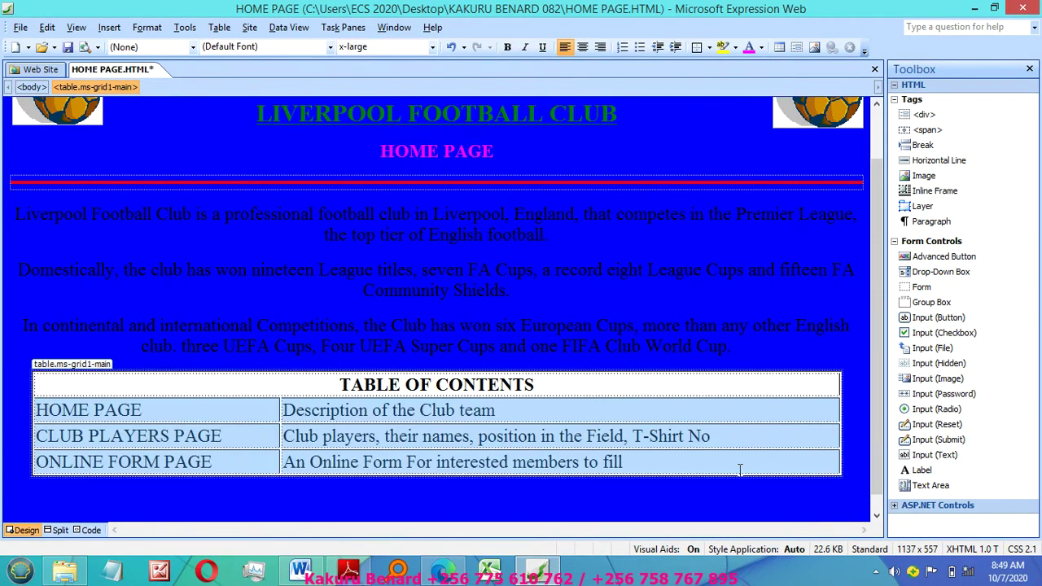
pyautogui.click(709, 486)
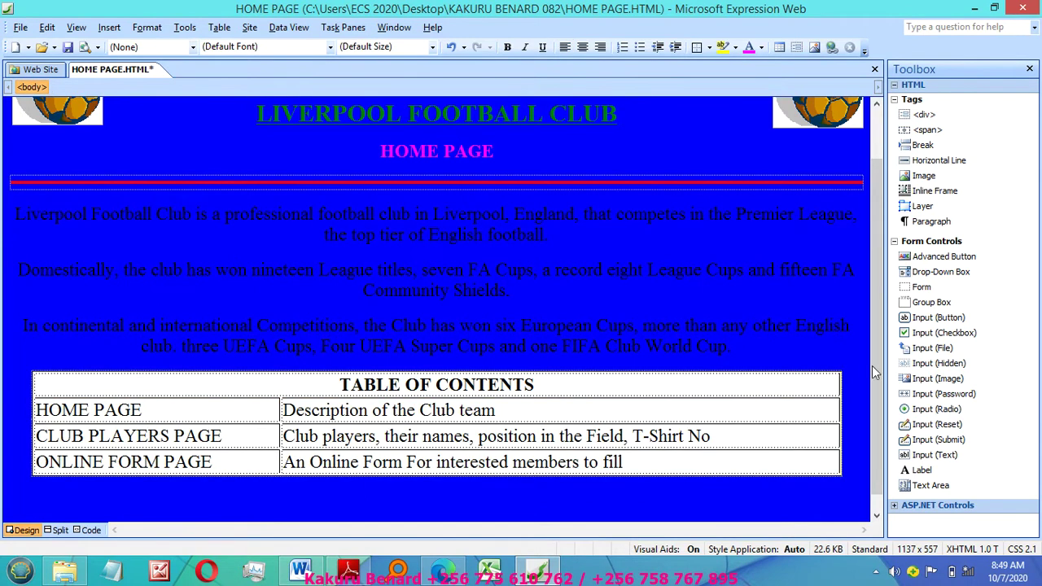
pyautogui.moveTo(877, 372); pyautogui.dragTo(880, 302)
pyautogui.click(348, 298)
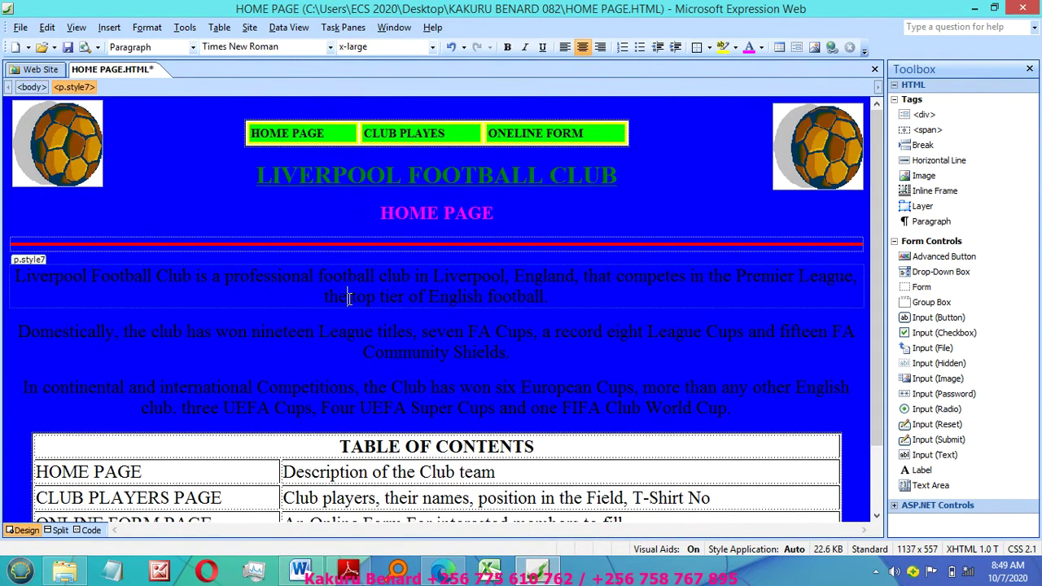
# Step: Save HOME PAGE.HTML with its embedded ball image and centre the navigation bar labels
pyautogui.hotkey('ctrl', 's')
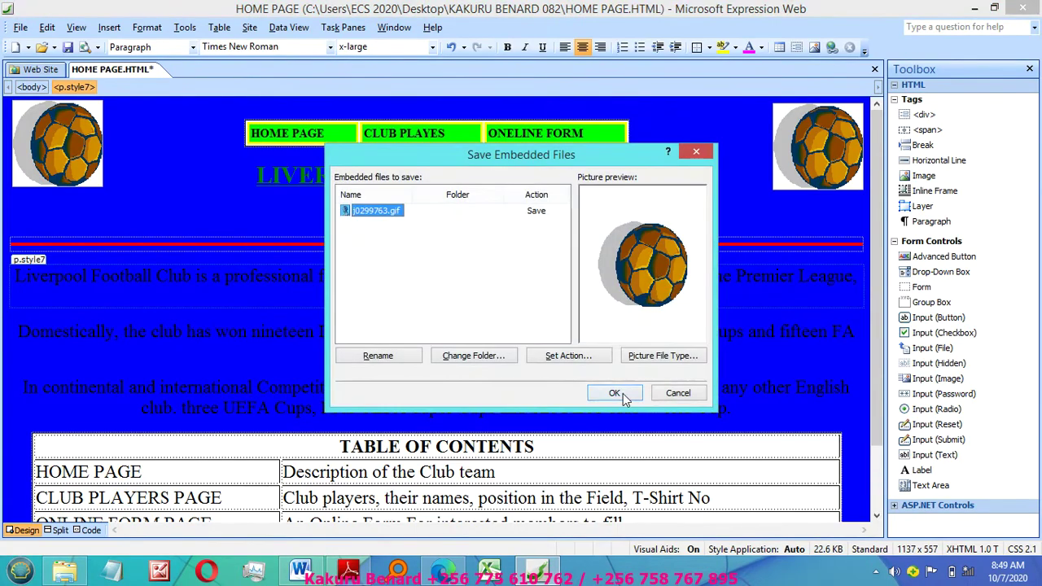
pyautogui.click(620, 393)
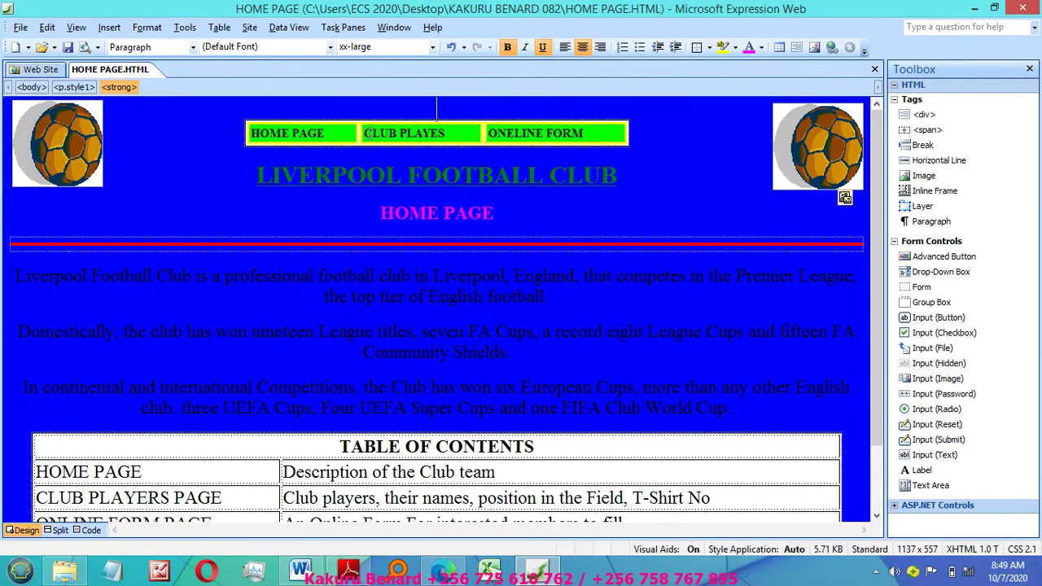
pyautogui.click(243, 134)
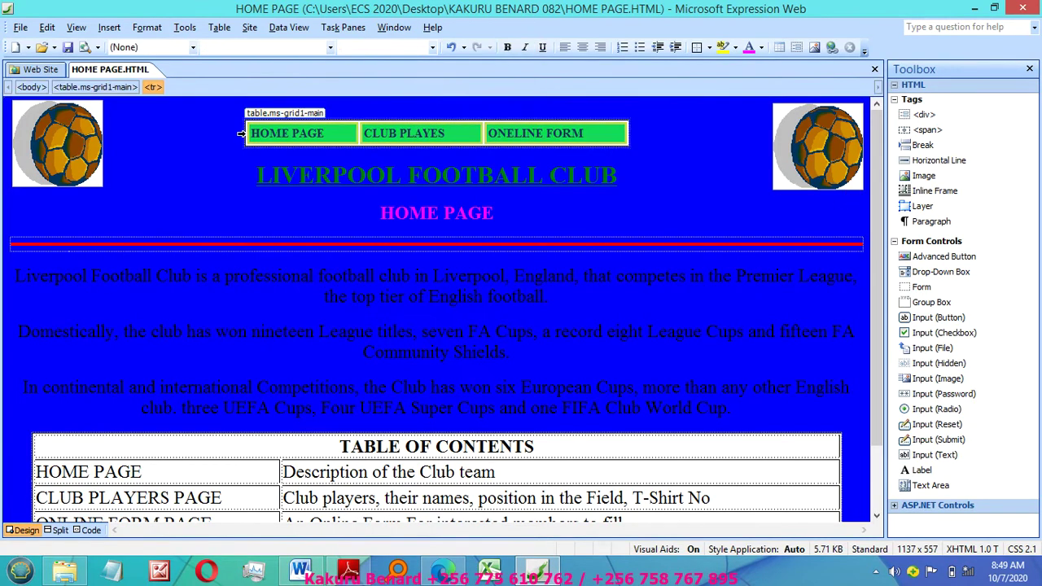
pyautogui.click(582, 48)
pyautogui.click(382, 135)
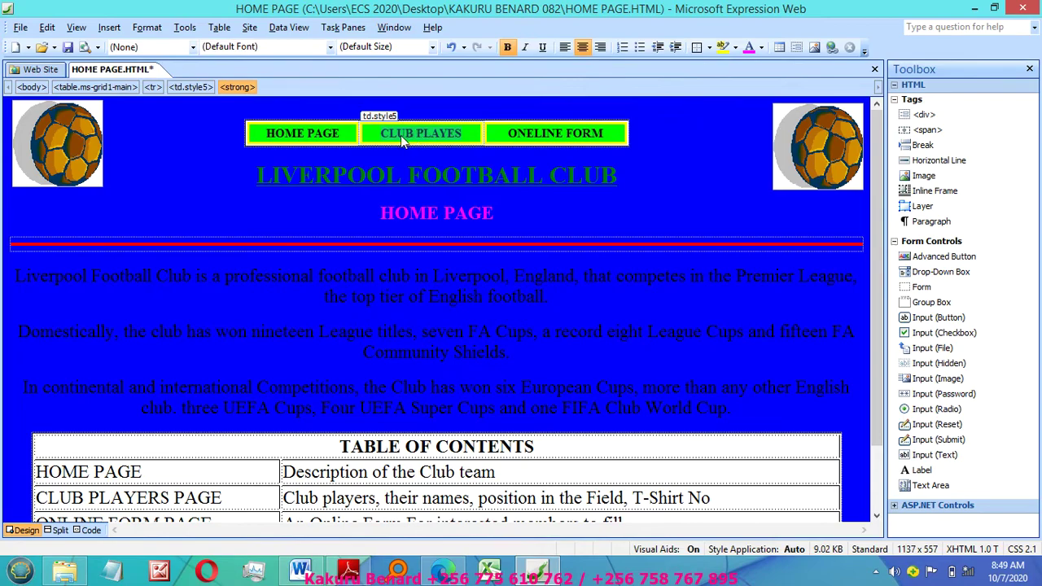
# Step: Hyperlink the club players navigation cell to a newly created page named CLUB PLAYERS
pyautogui.rightClick(400, 135)
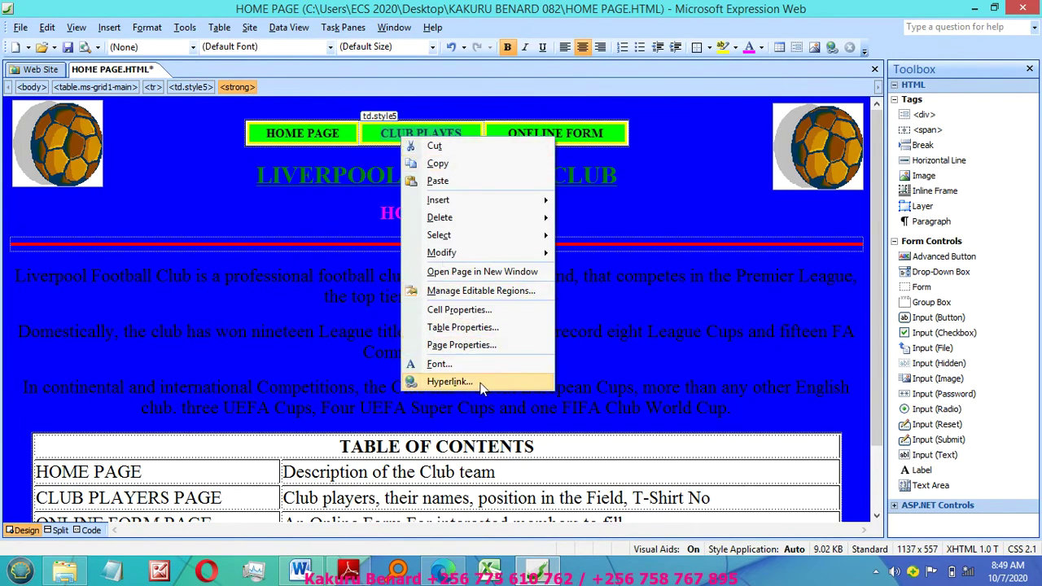
pyautogui.click(449, 382)
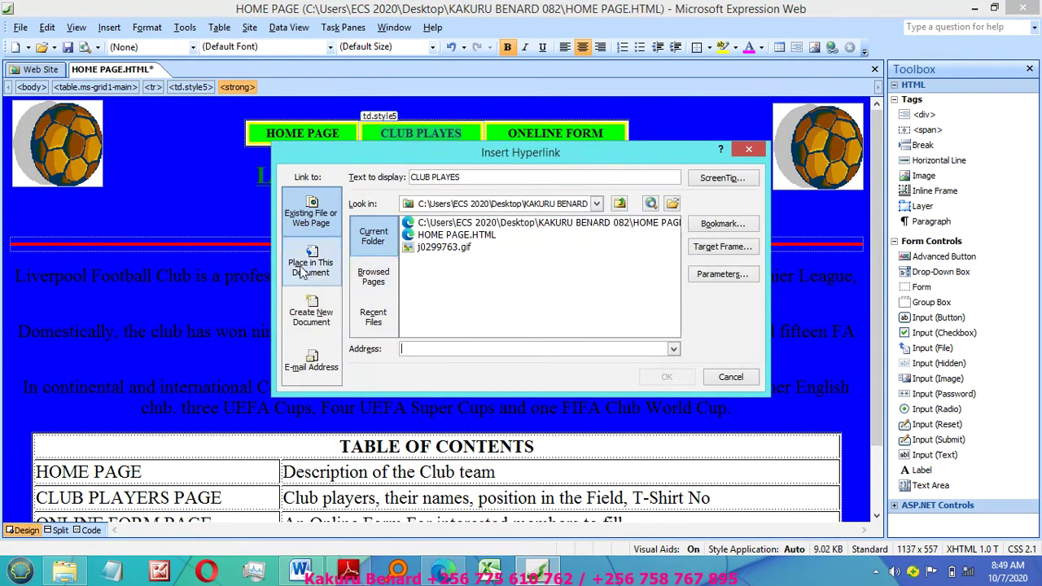
pyautogui.click(306, 269)
pyautogui.click(311, 316)
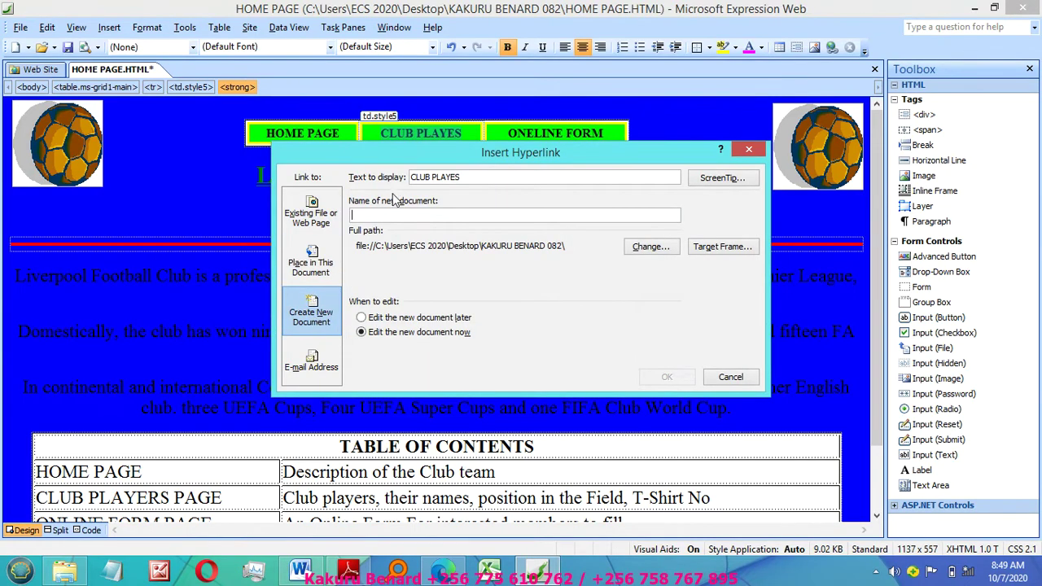
pyautogui.write('CLUB PLA')
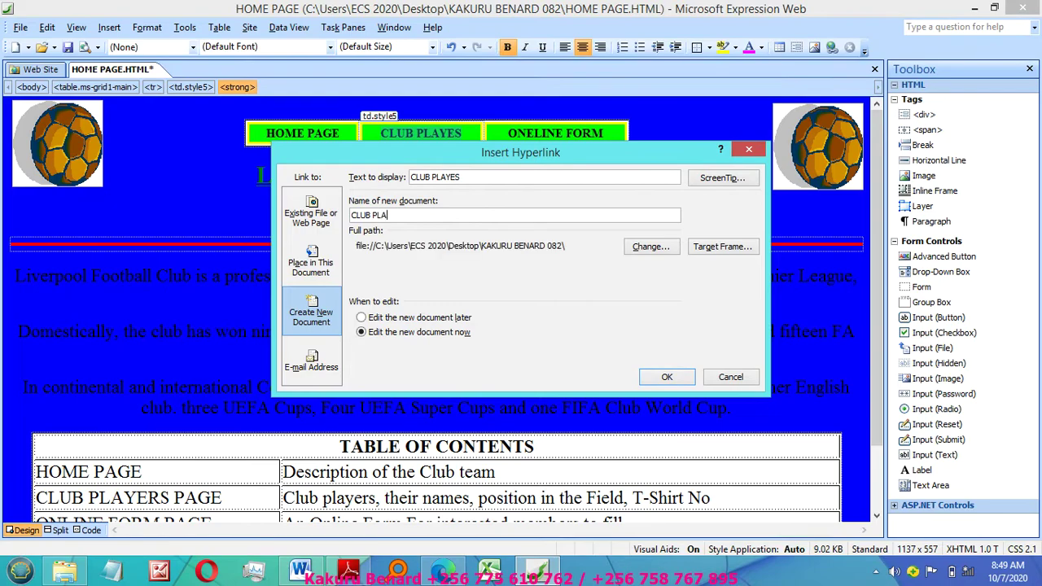
pyautogui.write('YERS')
pyautogui.click(666, 377)
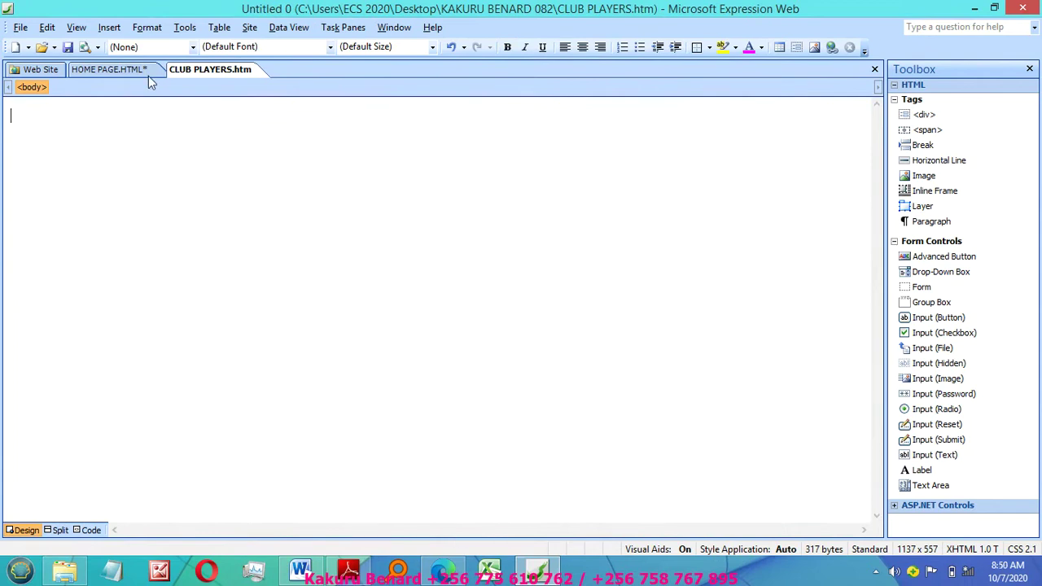
# Step: Select and copy all of the home page content
pyautogui.click(97, 72)
pyautogui.click(207, 71)
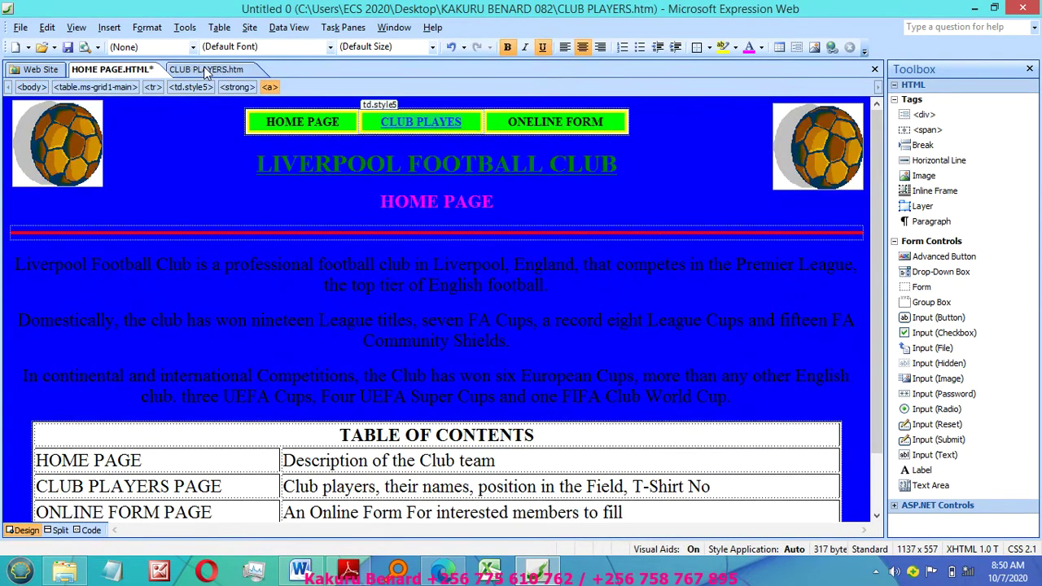
pyautogui.click(119, 71)
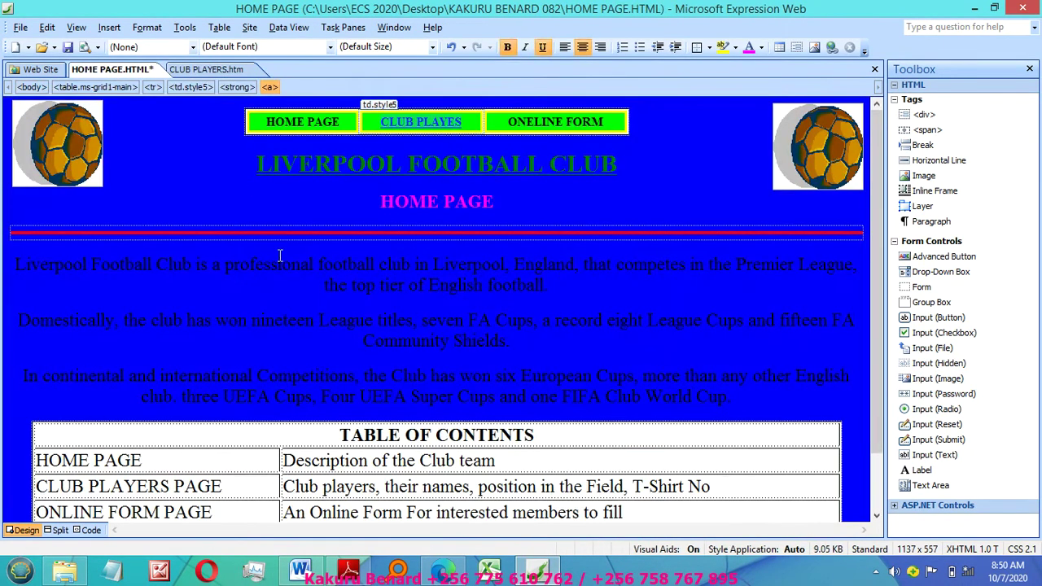
pyautogui.click(279, 255)
pyautogui.hotkey('ctrl', 'a')
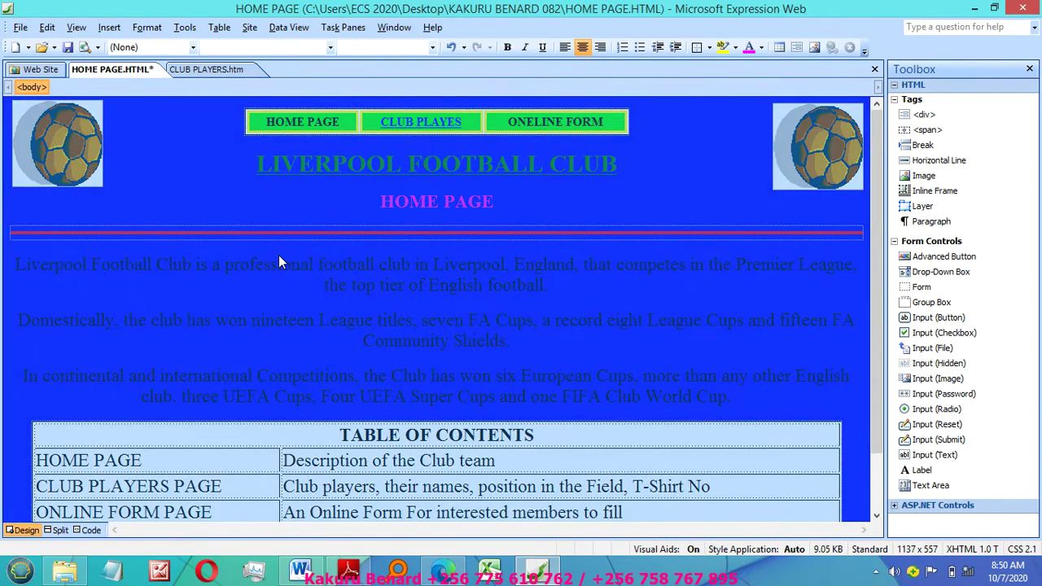
pyautogui.rightClick(306, 305)
pyautogui.click(325, 337)
# Step: Paste the home page content into CLUB PLAYERS.htm and replace the HOME PAGE heading with bold CLUB PLAYERS
pyautogui.click(209, 67)
pyautogui.hotkey('ctrl', 'v')
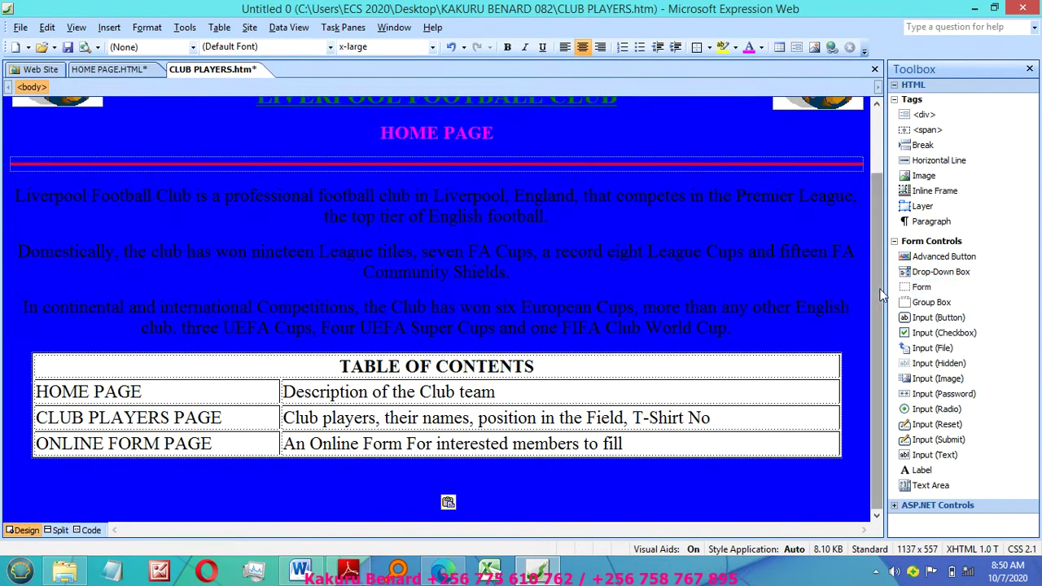
pyautogui.scroll(3, 885, 157)
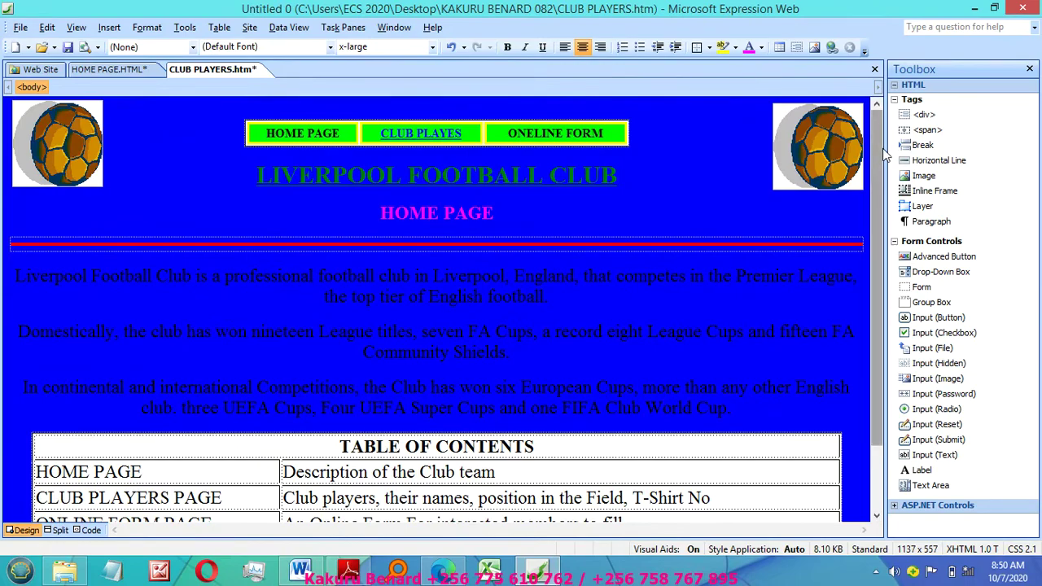
pyautogui.moveTo(380, 213); pyautogui.dragTo(509, 213)
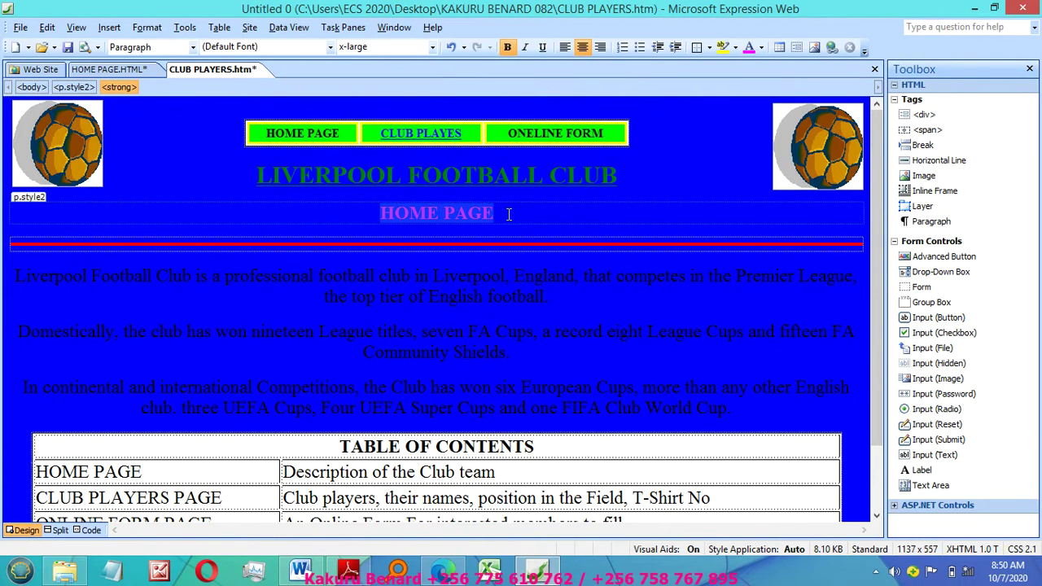
pyautogui.write('CLUB ')
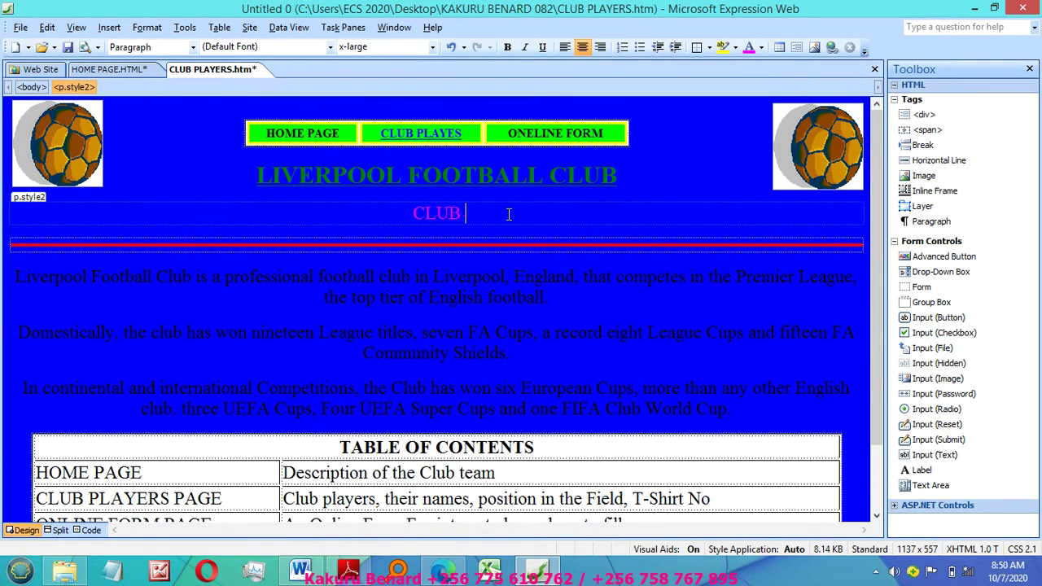
pyautogui.write('PLAYERS')
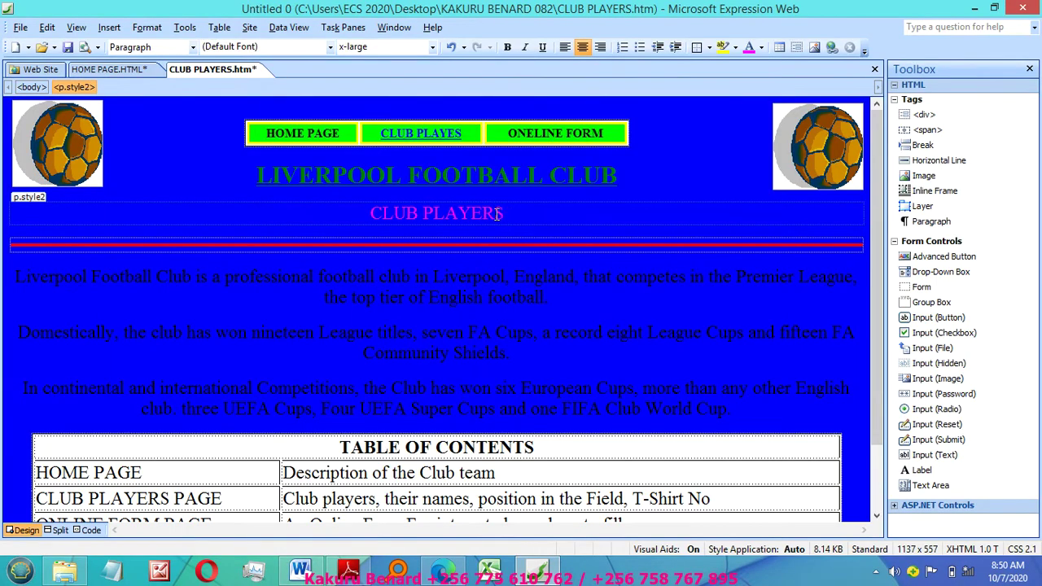
pyautogui.tripleClick(328, 216)
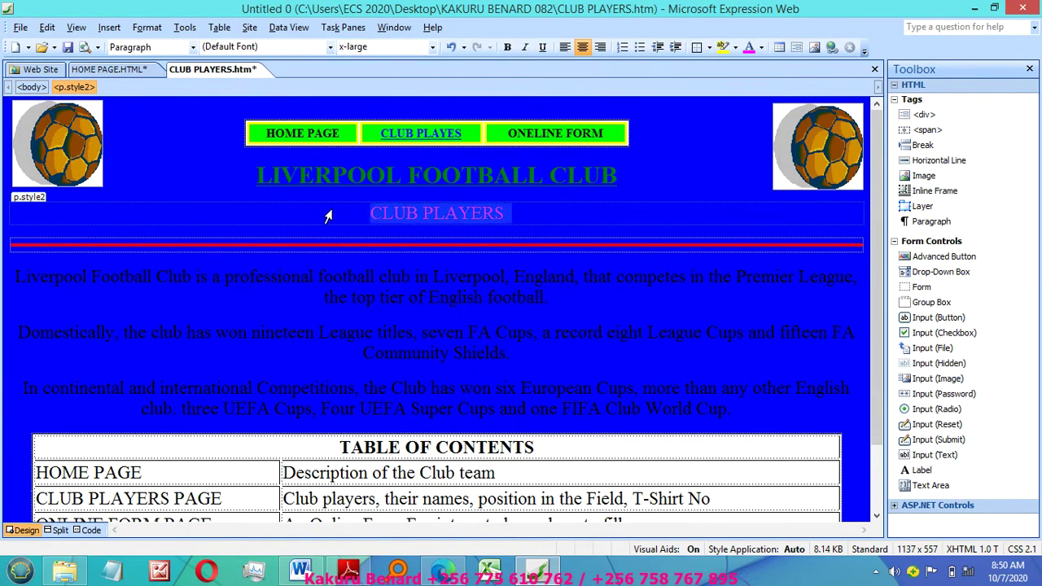
pyautogui.hotkey('ctrl', 'b')
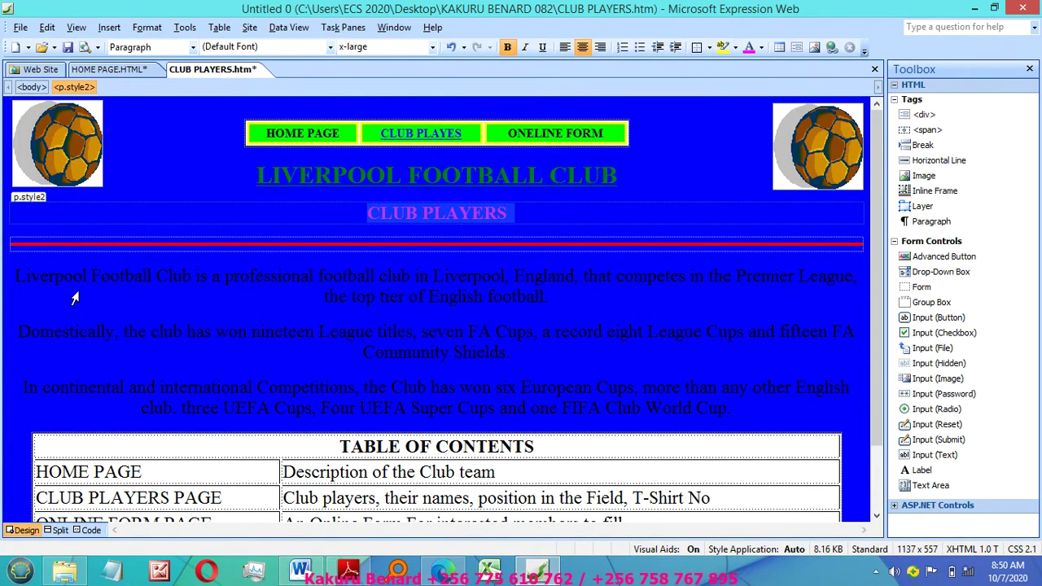
pyautogui.moveTo(3, 277); pyautogui.dragTo(230, 552)
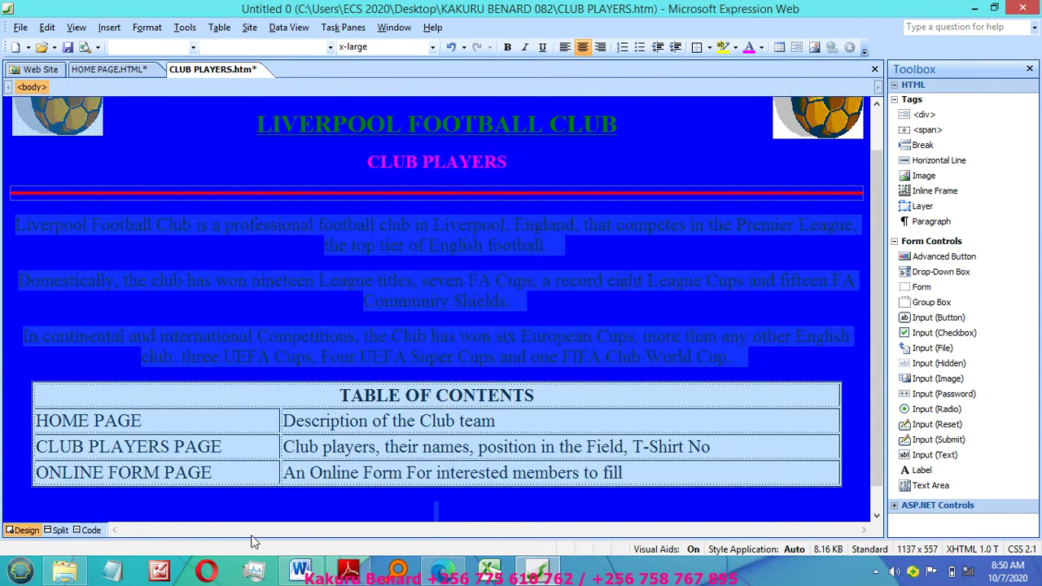
# Step: Delete the paragraphs and contents table, then duplicate the ball image
pyautogui.press('Delete')
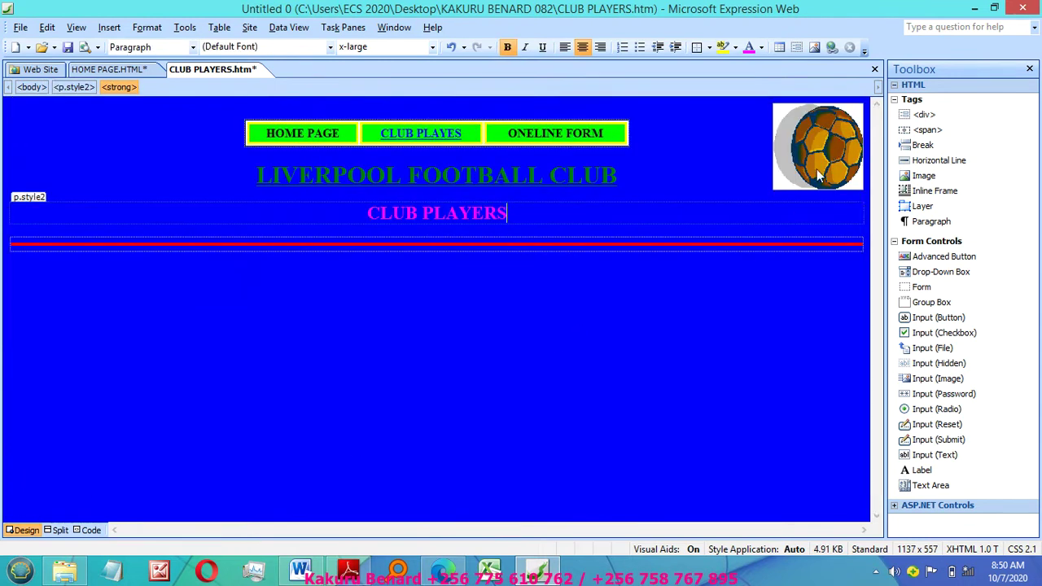
pyautogui.click(819, 167)
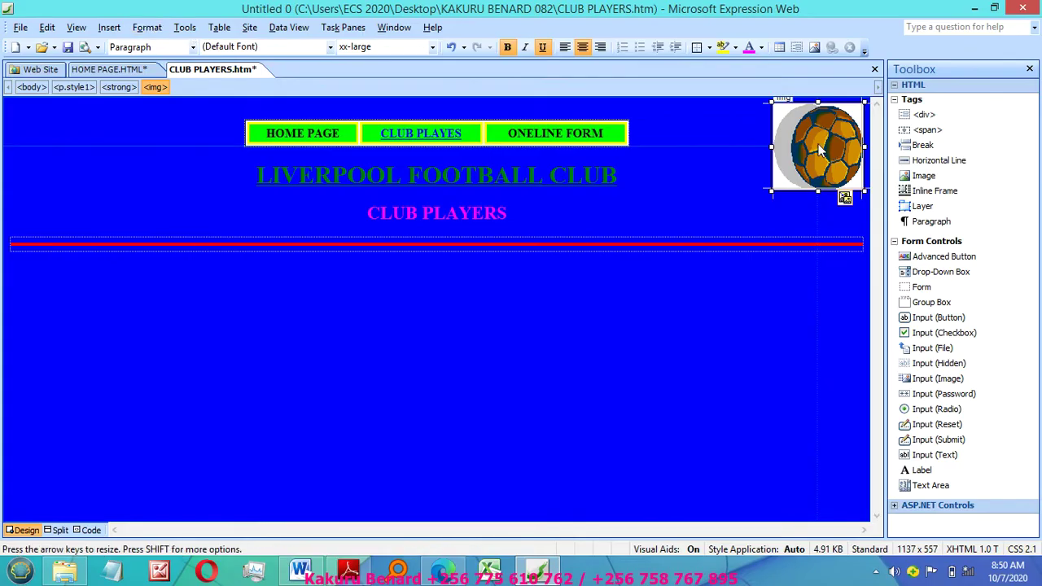
pyautogui.click(194, 154)
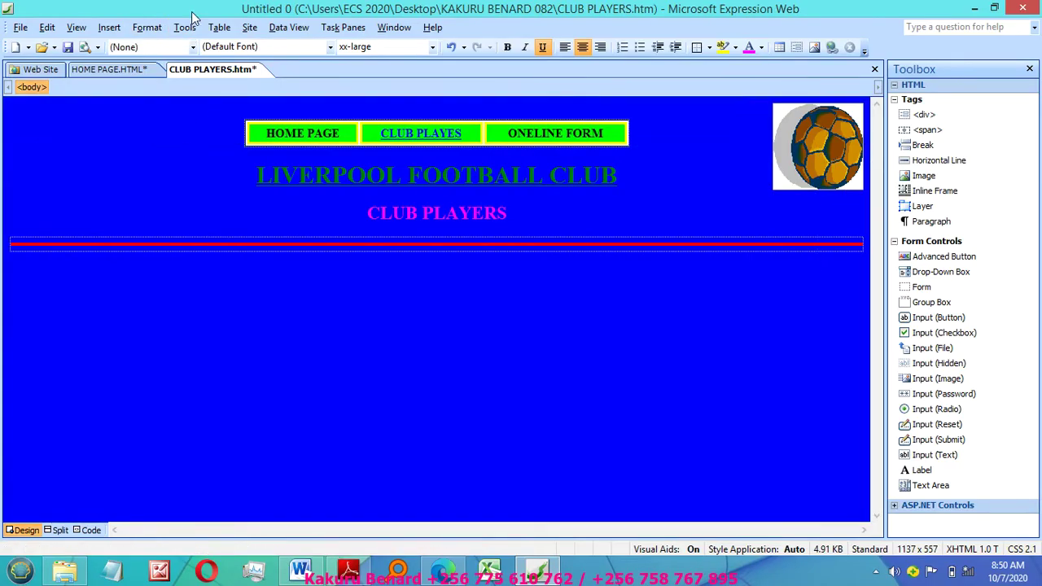
pyautogui.click(837, 155)
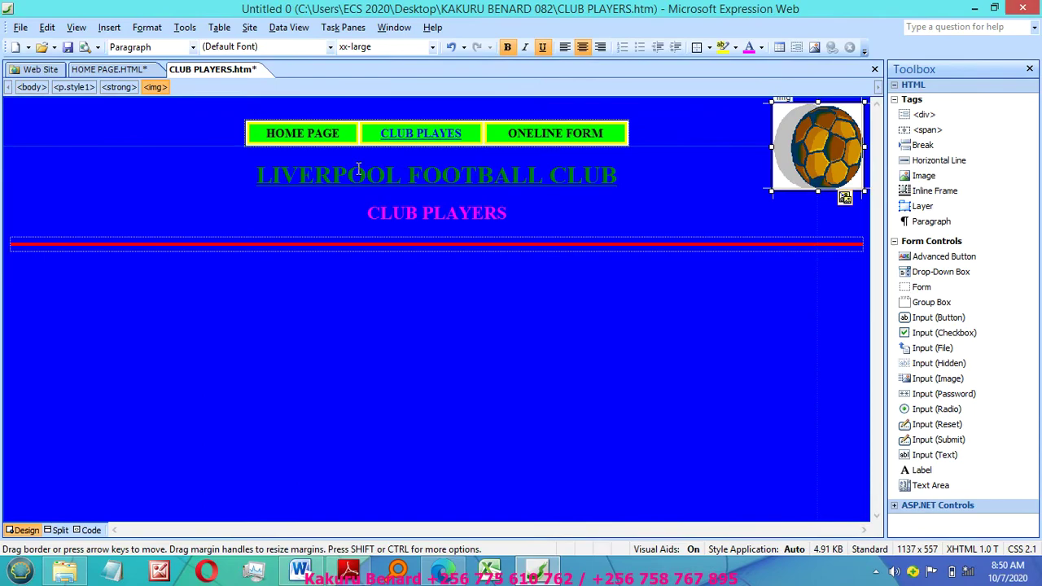
pyautogui.click(580, 211)
pyautogui.hotkey('shift', 'Right')
pyautogui.click(820, 155)
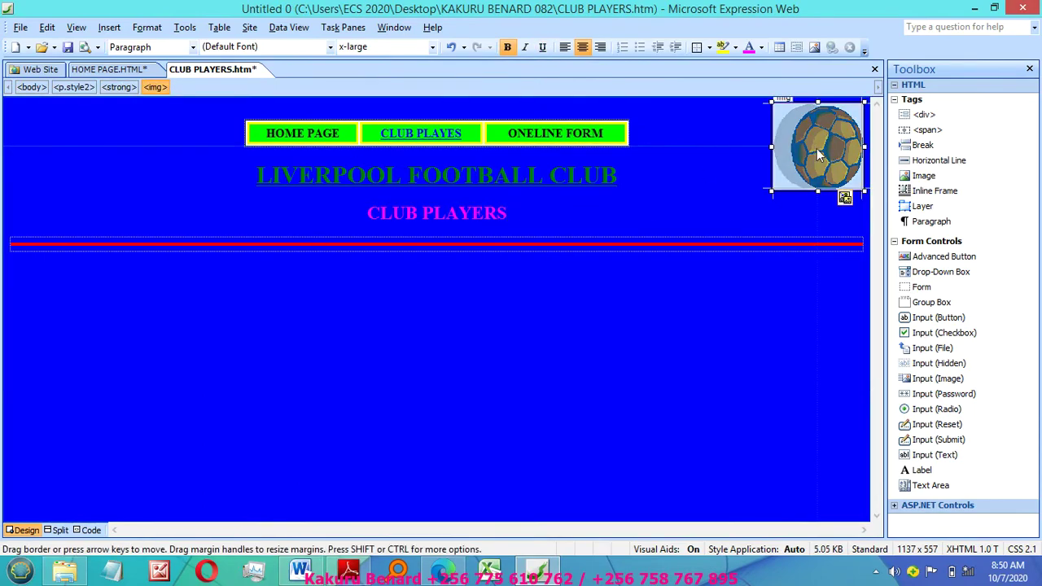
# Step: Make the copied ball image absolutely positioned and move it to the page's top-left corner
pyautogui.click(149, 30)
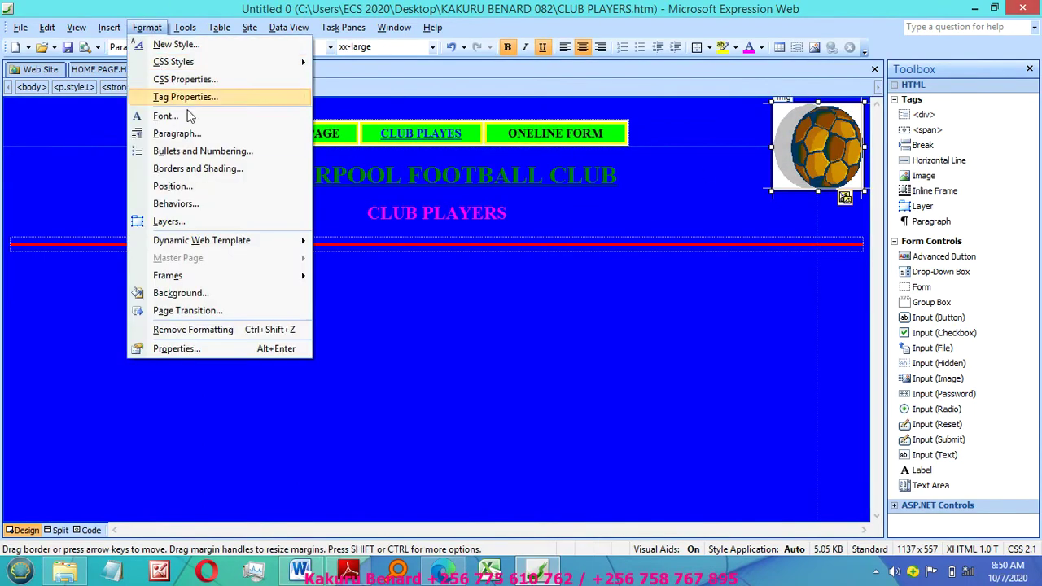
pyautogui.click(173, 186)
pyautogui.click(529, 273)
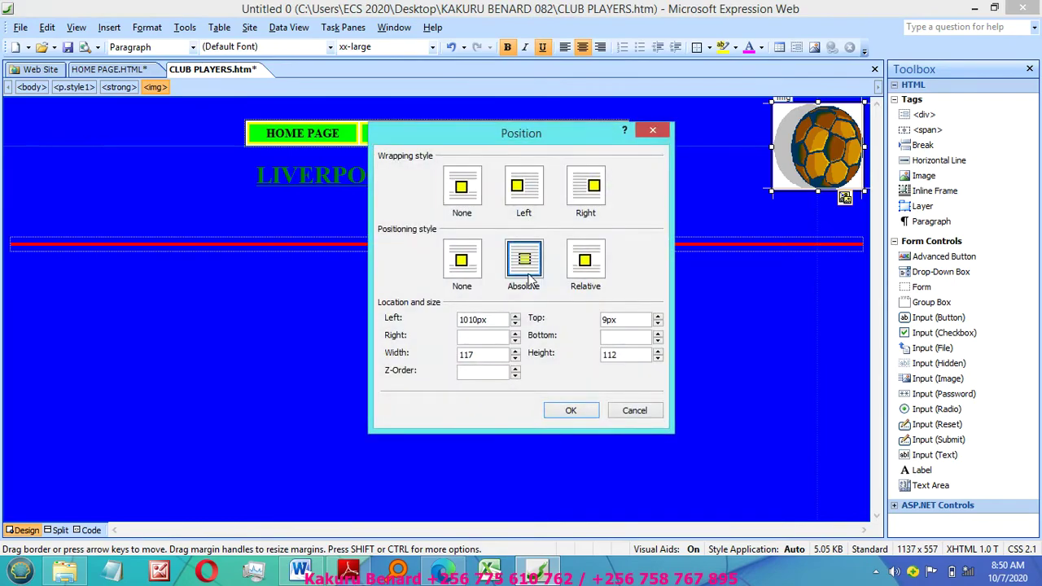
pyautogui.click(568, 411)
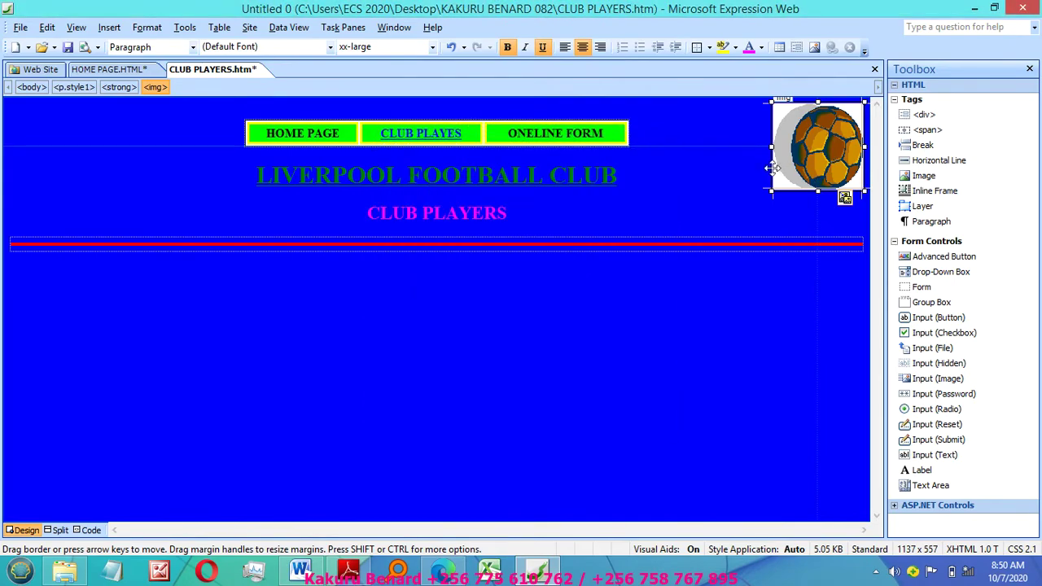
pyautogui.moveTo(774, 168); pyautogui.dragTo(9, 166)
pyautogui.click(255, 315)
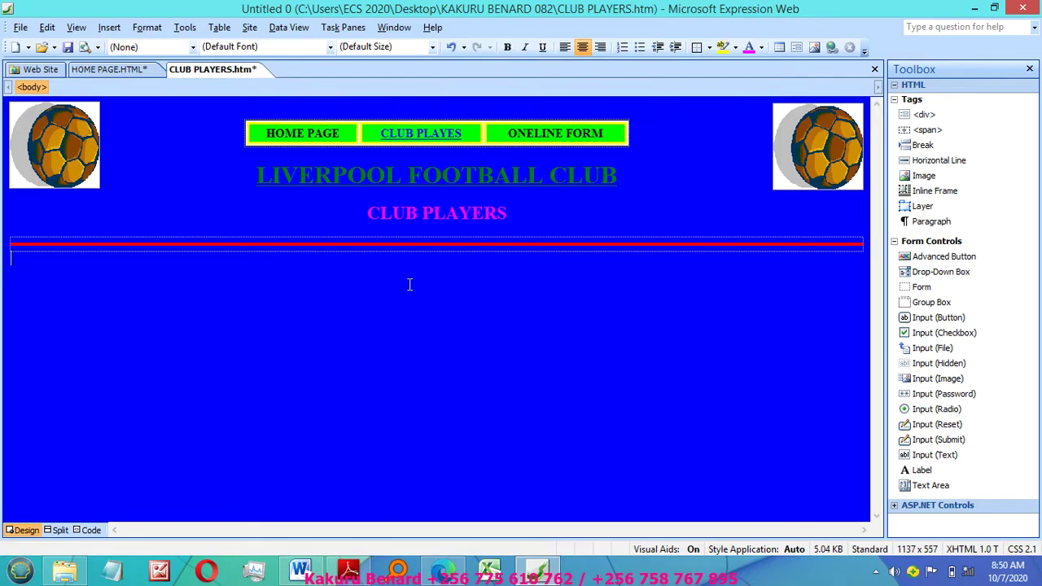
# Step: Dismiss the table commands list and bring up the workbook PDF in Adobe Reader
pyautogui.click(219, 27)
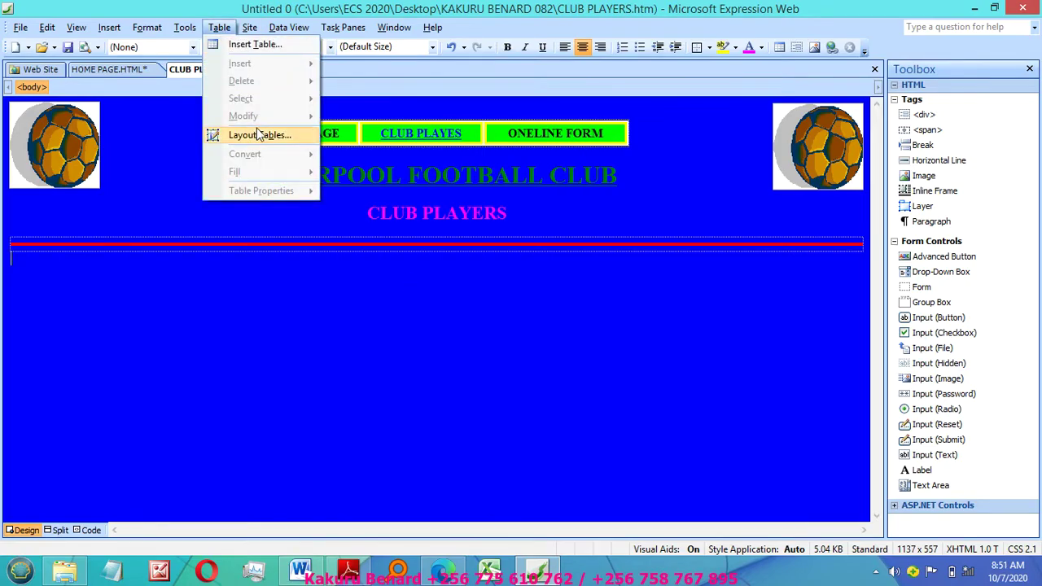
pyautogui.click(244, 45)
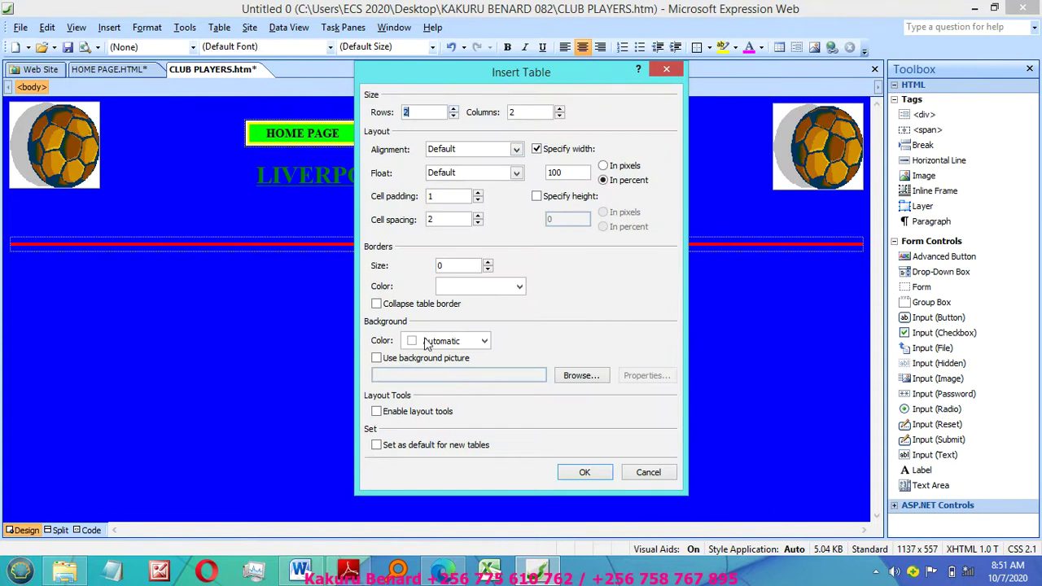
pyautogui.click(348, 569)
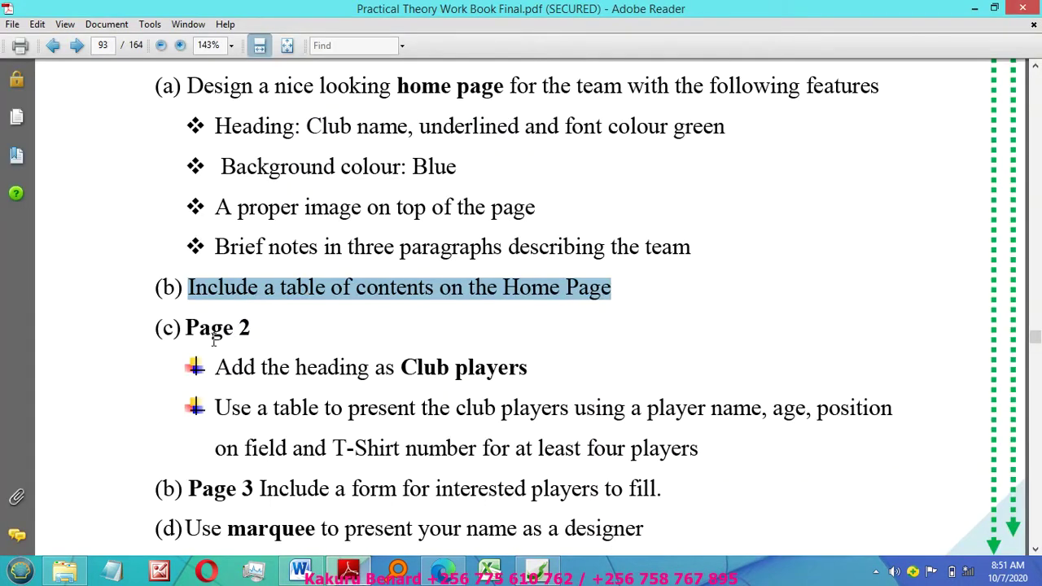
# Step: Highlight the Page 2 lines for the Club players heading and players table, then return to Expression Web
pyautogui.moveTo(216, 366); pyautogui.dragTo(505, 382)
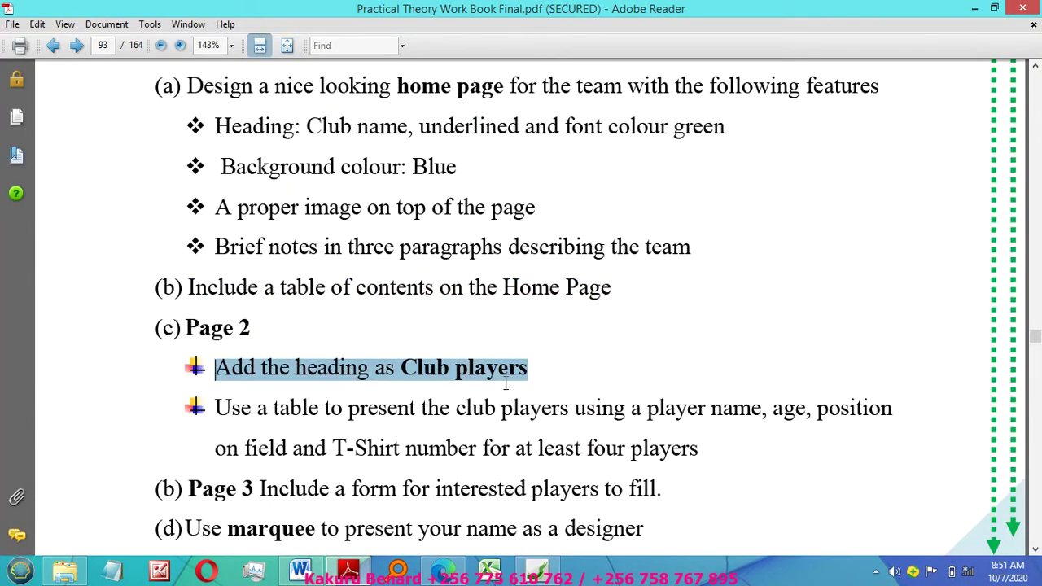
pyautogui.moveTo(217, 408); pyautogui.dragTo(808, 412)
pyautogui.moveTo(905, 405); pyautogui.dragTo(700, 453)
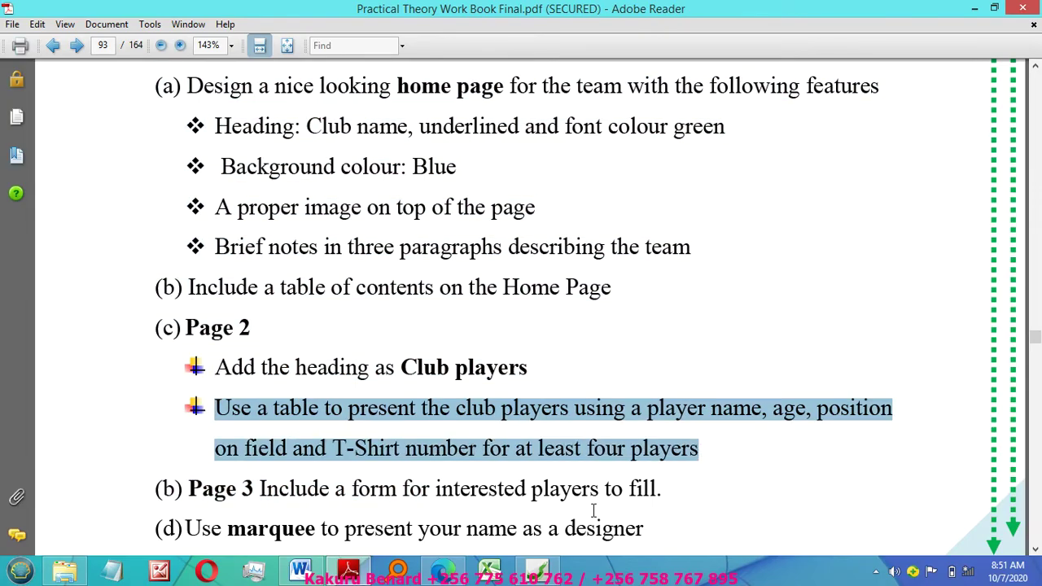
pyautogui.click(537, 570)
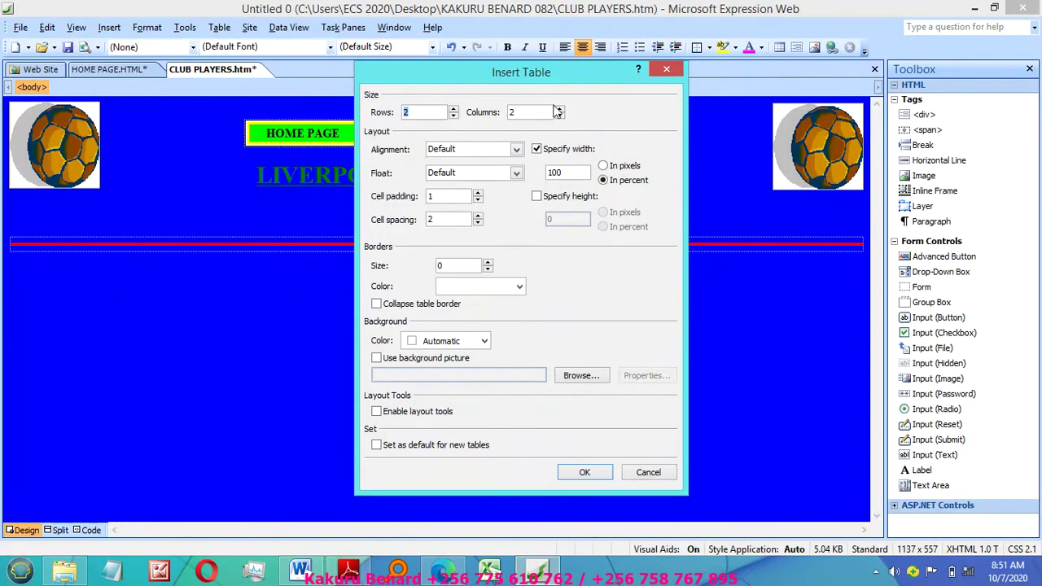
# Step: Set the new table to 5 rows and 4 columns with centre alignment
pyautogui.click(453, 109)
pyautogui.click(453, 109)
pyautogui.click(454, 109)
pyautogui.doubleClick(519, 112)
pyautogui.write('4')
pyautogui.click(516, 149)
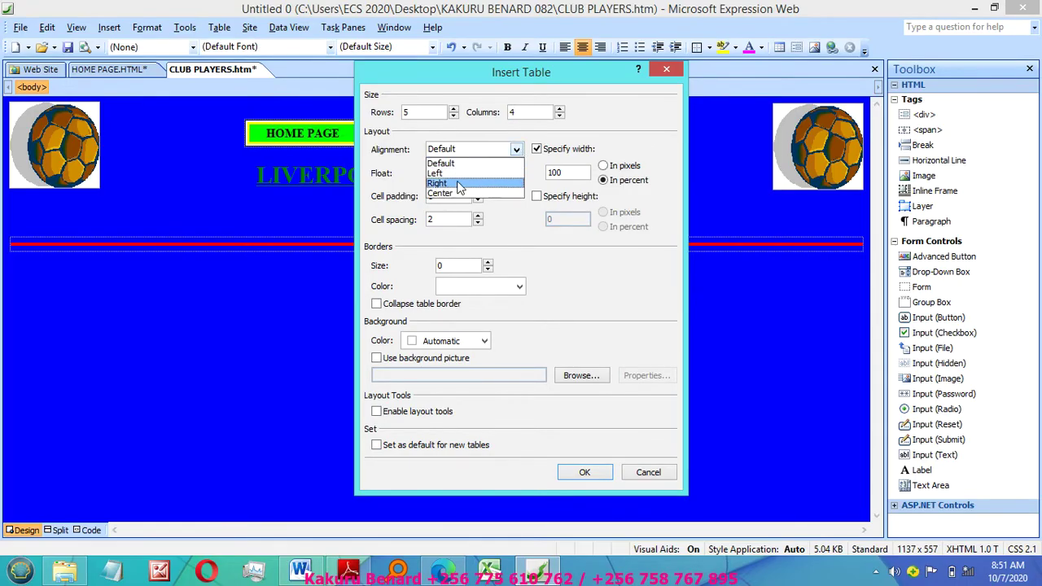
pyautogui.click(456, 194)
# Step: Give the table 90% width, cell padding 3 and cell spacing 3, and insert it
pyautogui.moveTo(563, 173); pyautogui.dragTo(534, 178)
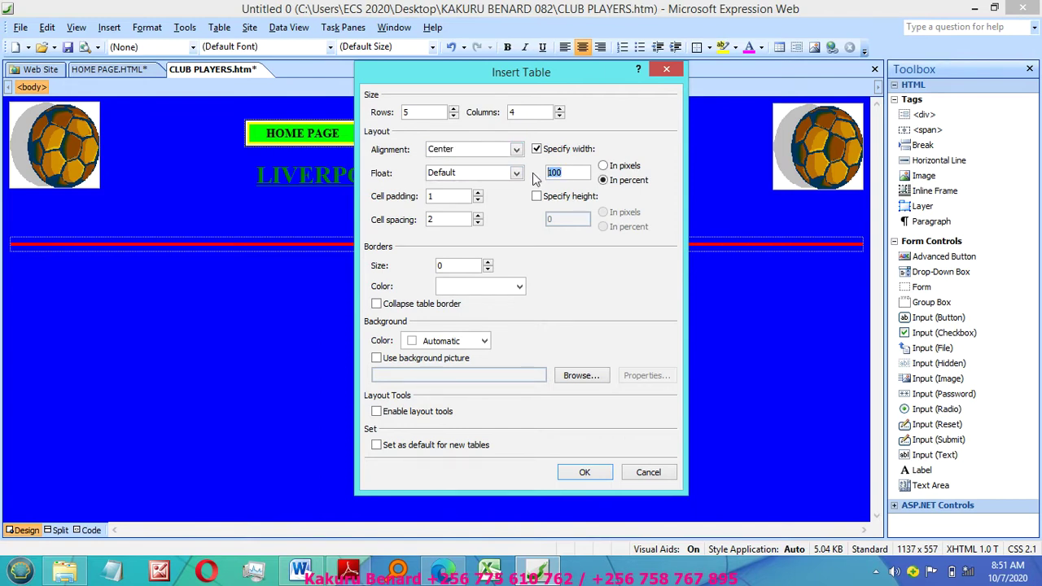
pyautogui.write('90')
pyautogui.click(478, 192)
pyautogui.click(479, 193)
pyautogui.click(478, 215)
pyautogui.click(583, 473)
pyautogui.rightClick(252, 288)
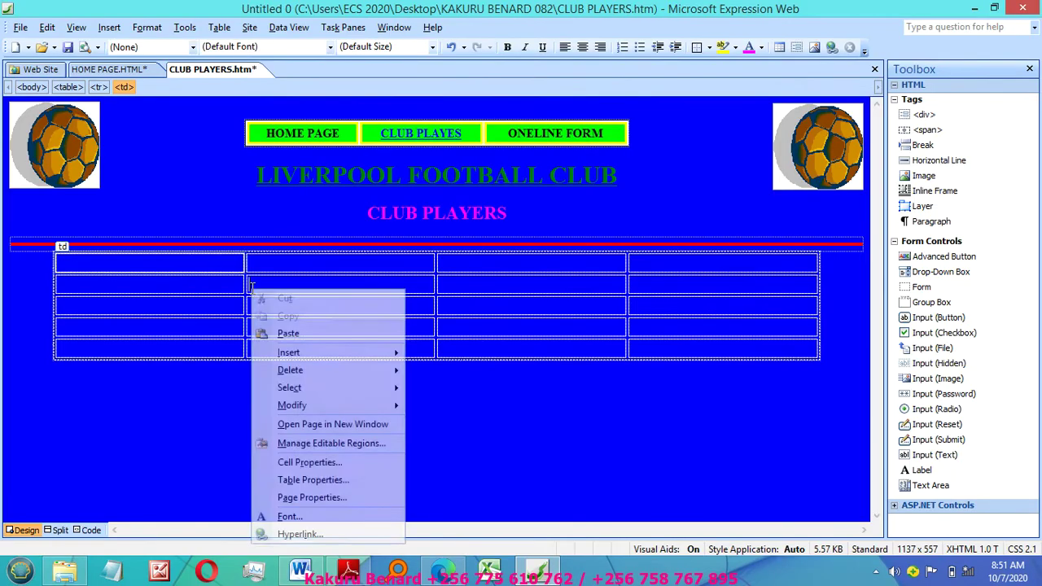
# Step: Apply the Grid 1 Table AutoFormat style to the players table
pyautogui.moveTo(350, 406)
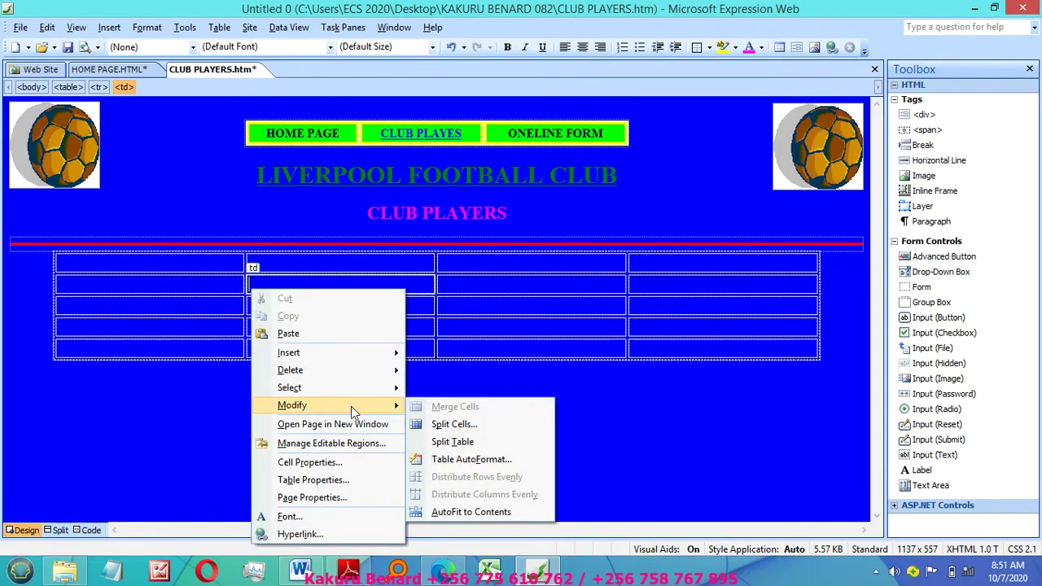
pyautogui.click(476, 462)
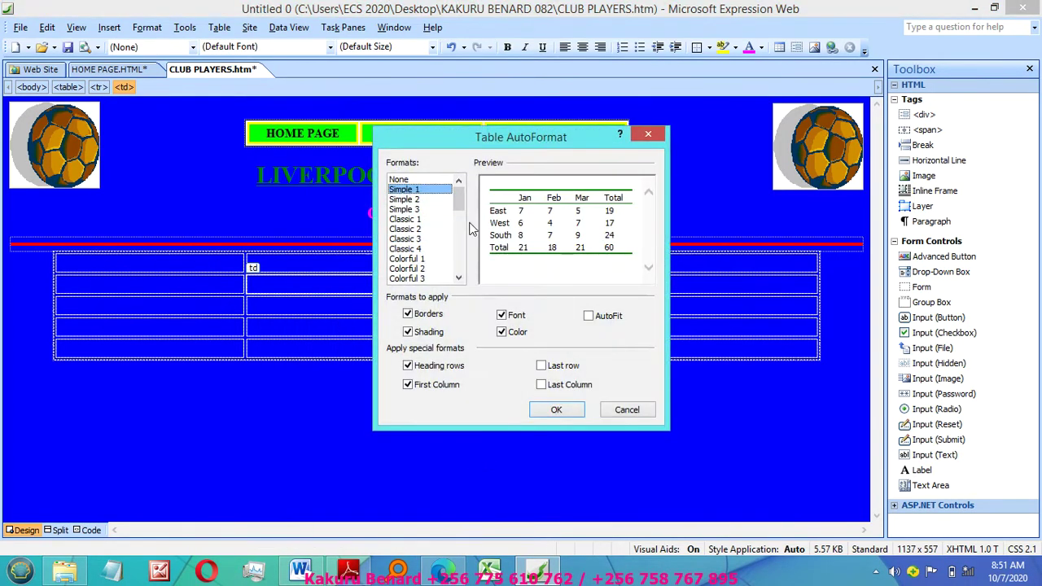
pyautogui.moveTo(463, 199); pyautogui.dragTo(437, 234)
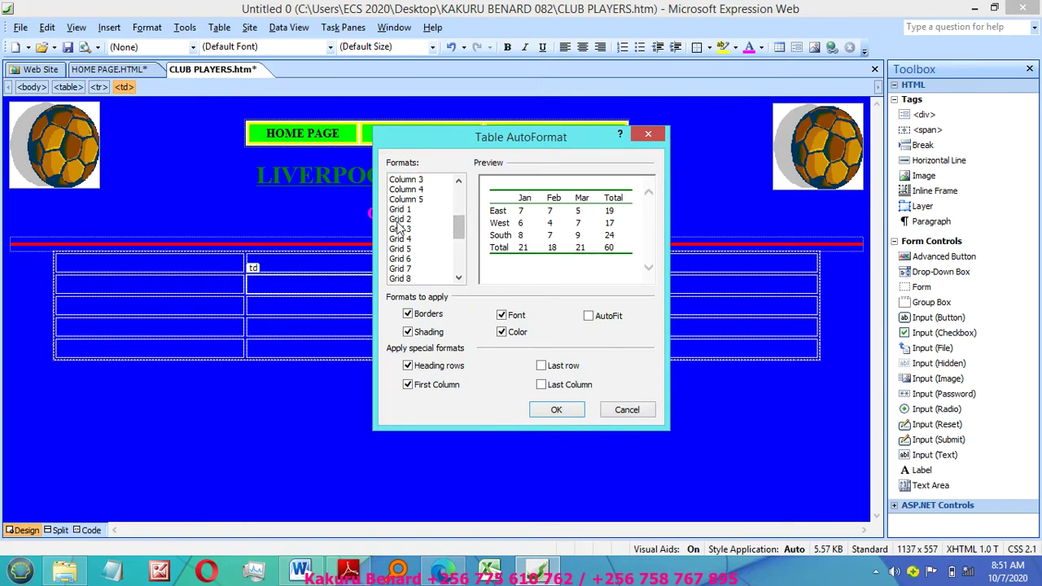
pyautogui.click(399, 210)
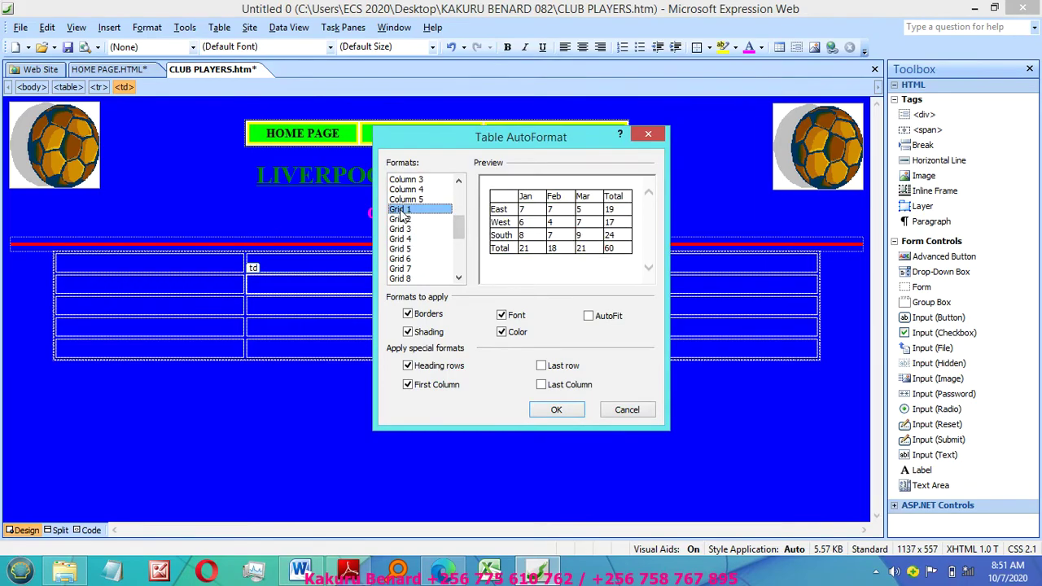
pyautogui.click(559, 409)
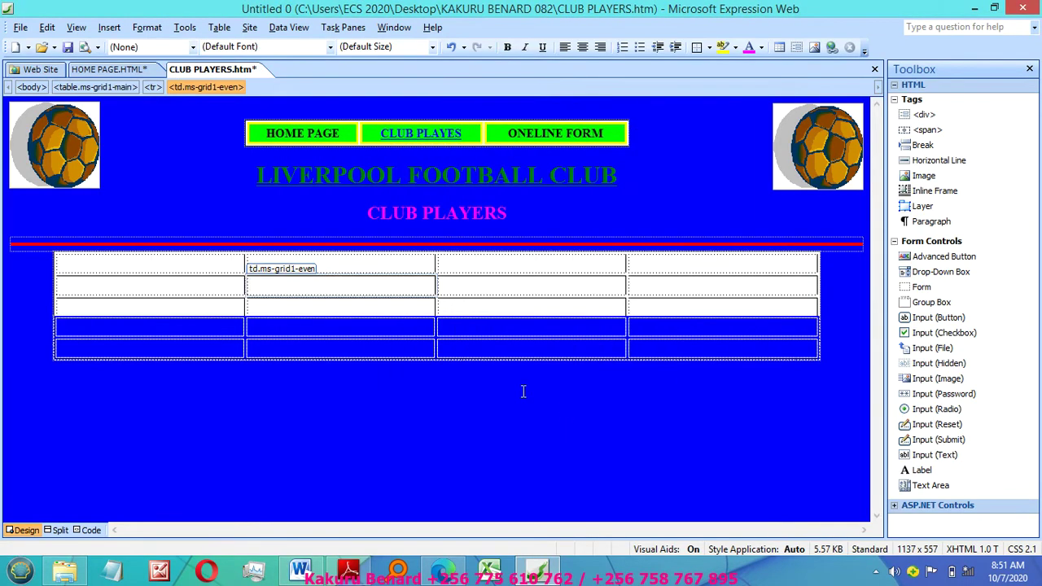
# Step: Enter PLAYER NAME in the first header cell and recheck the column names in the PDF
pyautogui.click(70, 266)
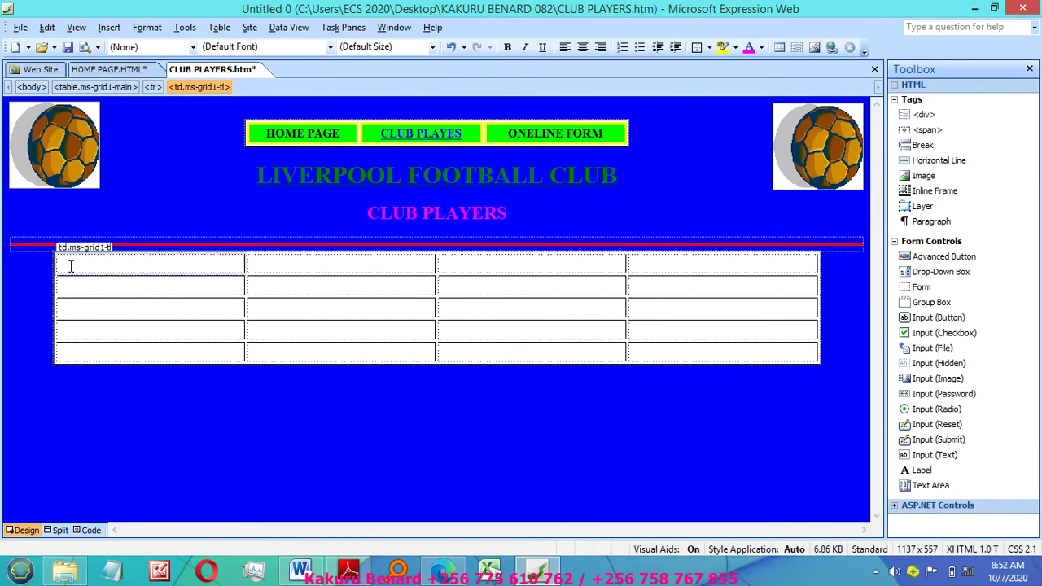
pyautogui.write('PLAYER ')
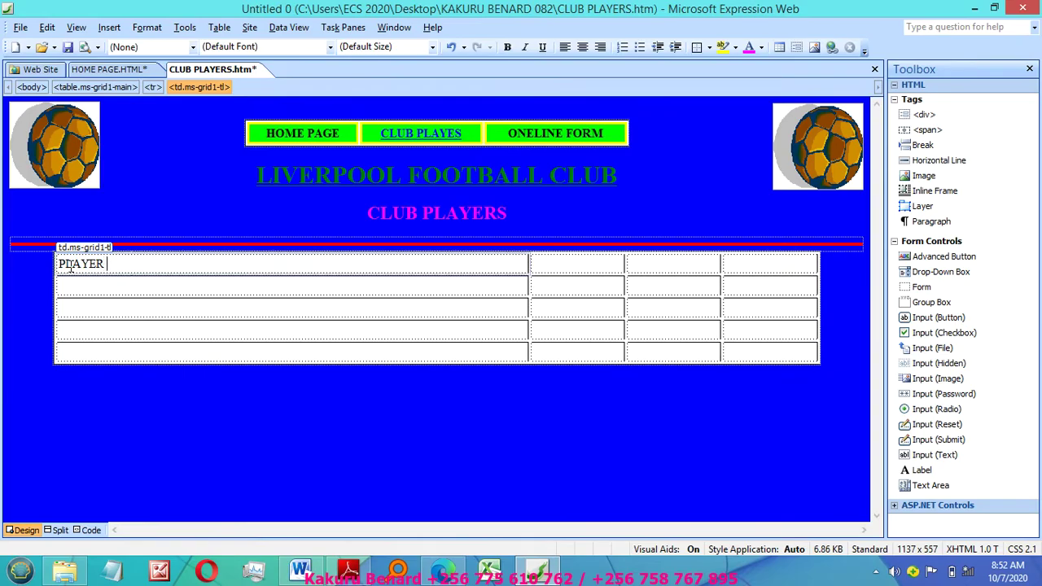
pyautogui.write('NAME')
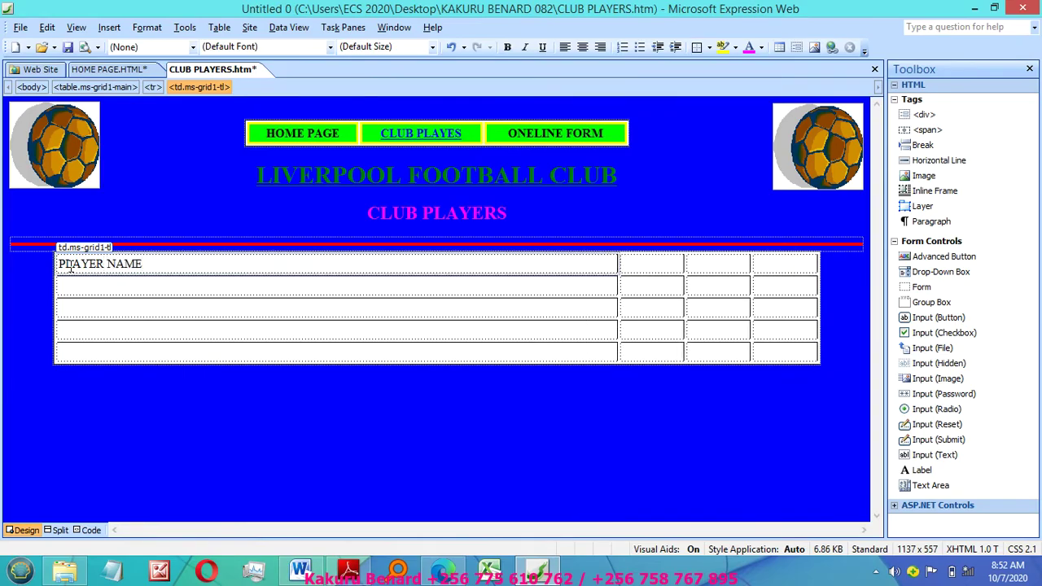
pyautogui.press('Tab')
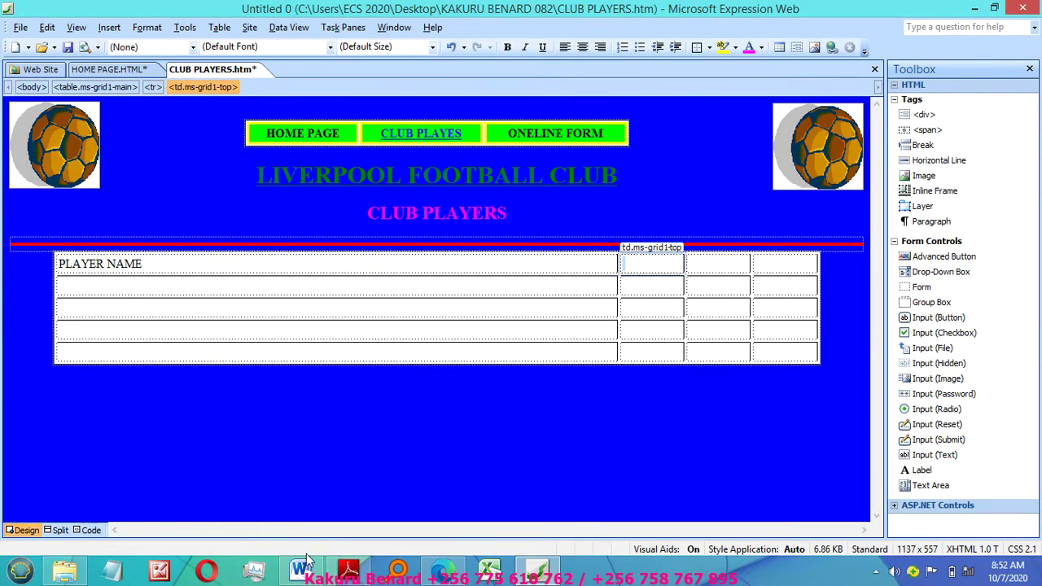
pyautogui.click(348, 570)
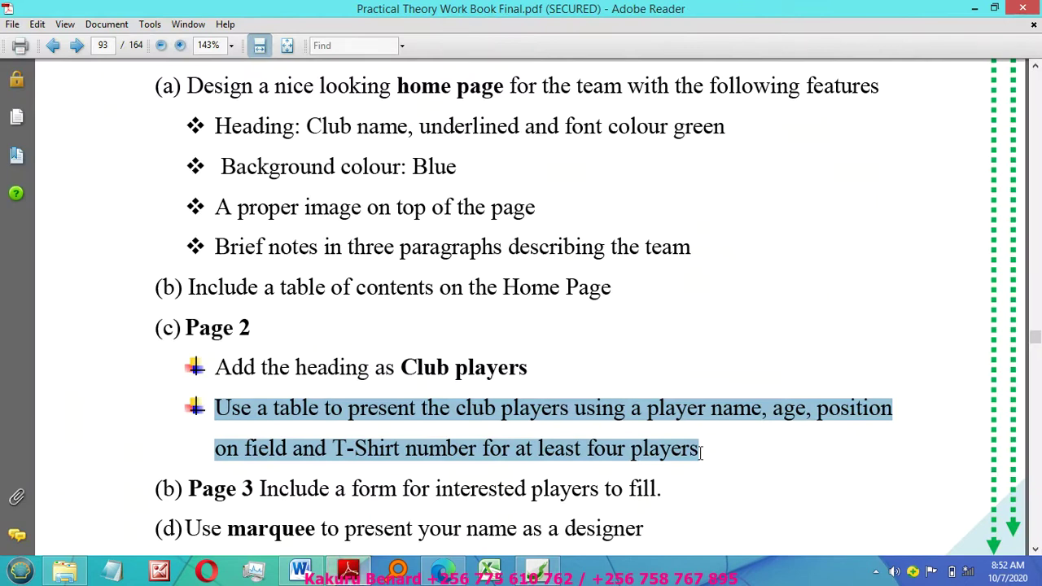
pyautogui.moveTo(550, 578)
pyautogui.click(529, 489)
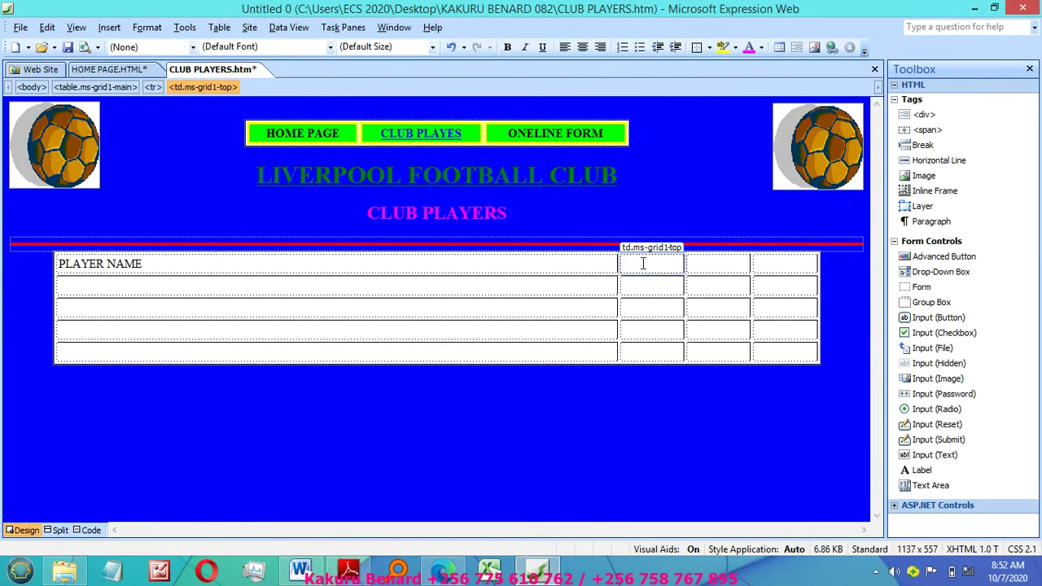
# Step: Fill the remaining header cells with AGE, POSITION ON THE FIELD and T-SHIRT NO
pyautogui.write('AGE')
pyautogui.press('Tab')
pyautogui.write('PO')
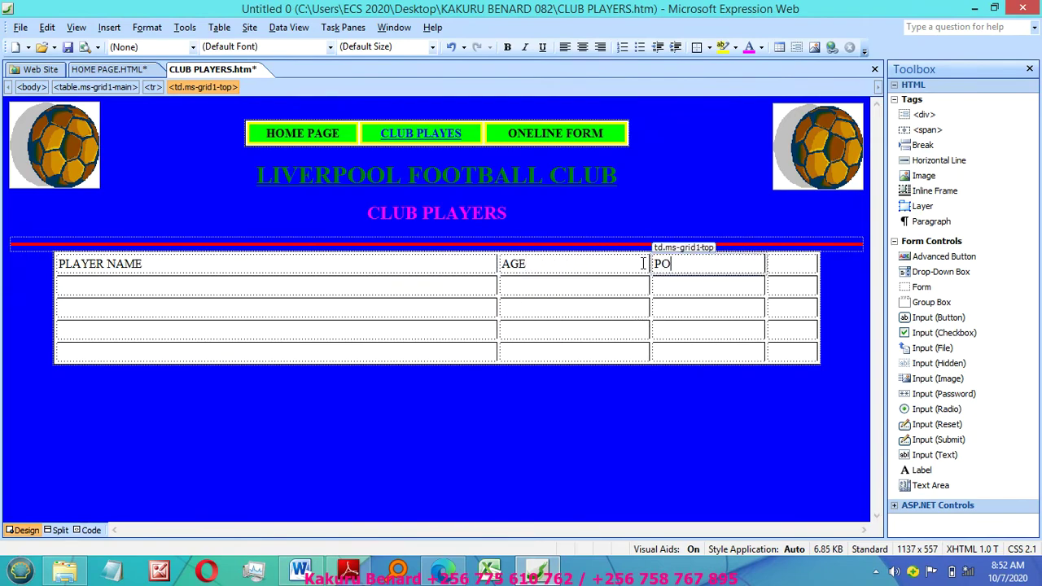
pyautogui.write('SITIO')
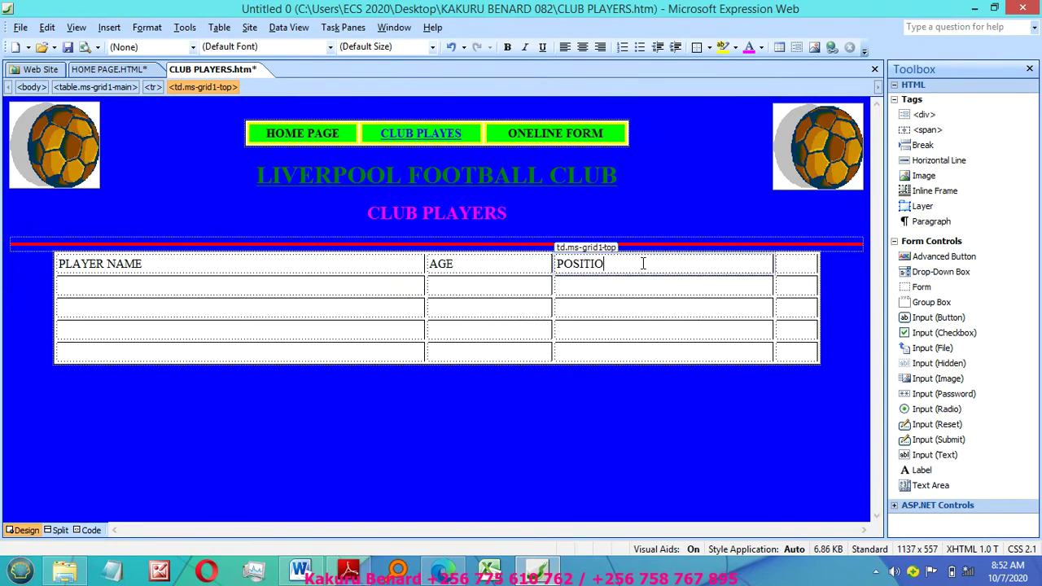
pyautogui.write('N ON TH')
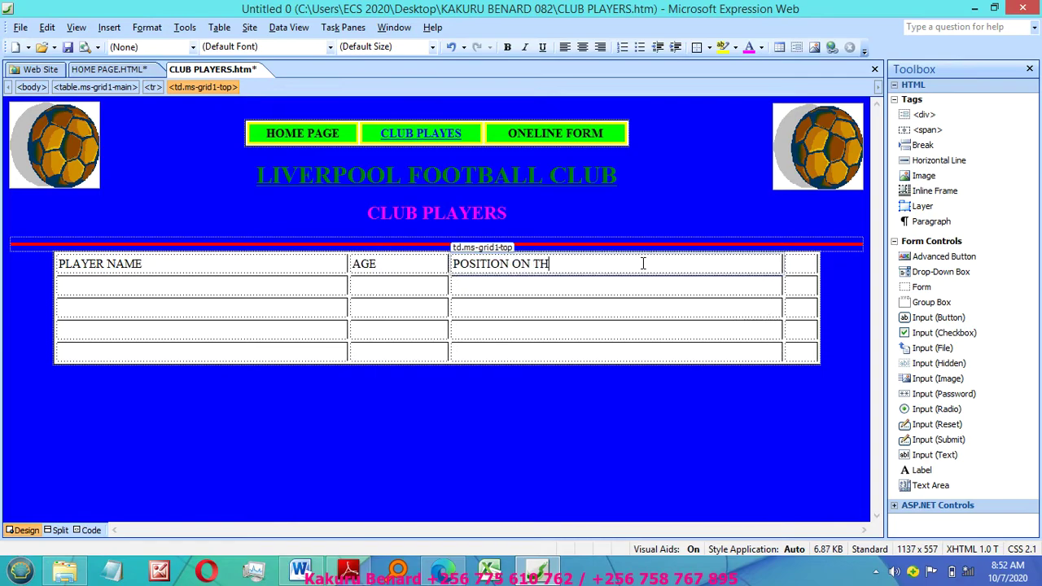
pyautogui.write('E FIELD')
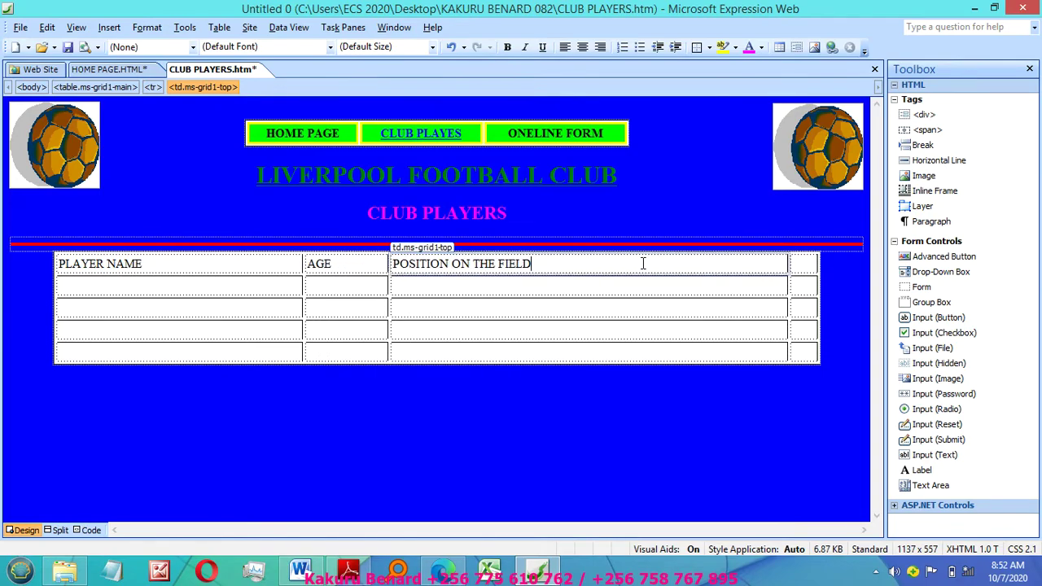
pyautogui.click(798, 265)
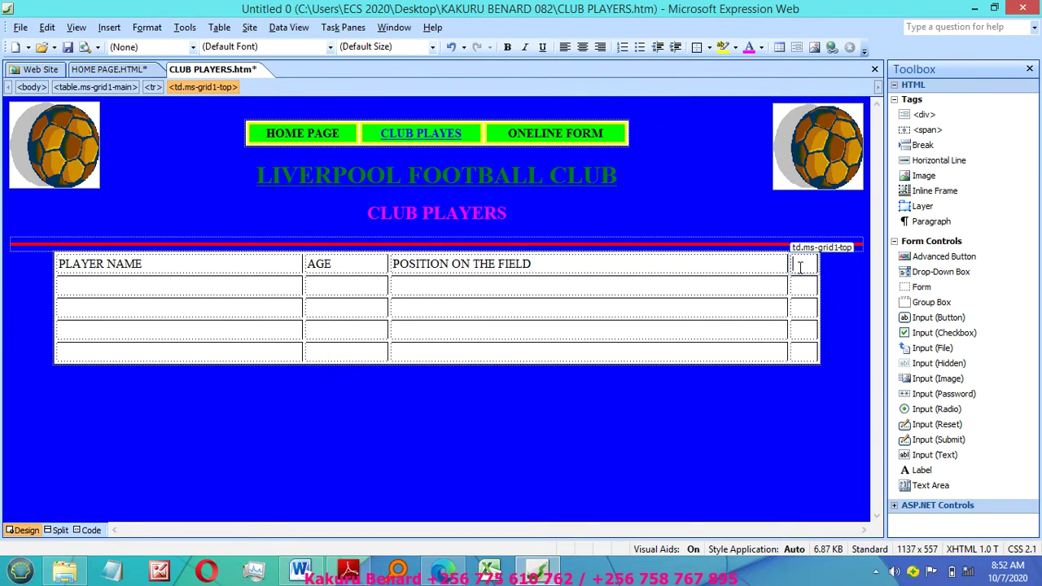
pyautogui.write('T-SHI')
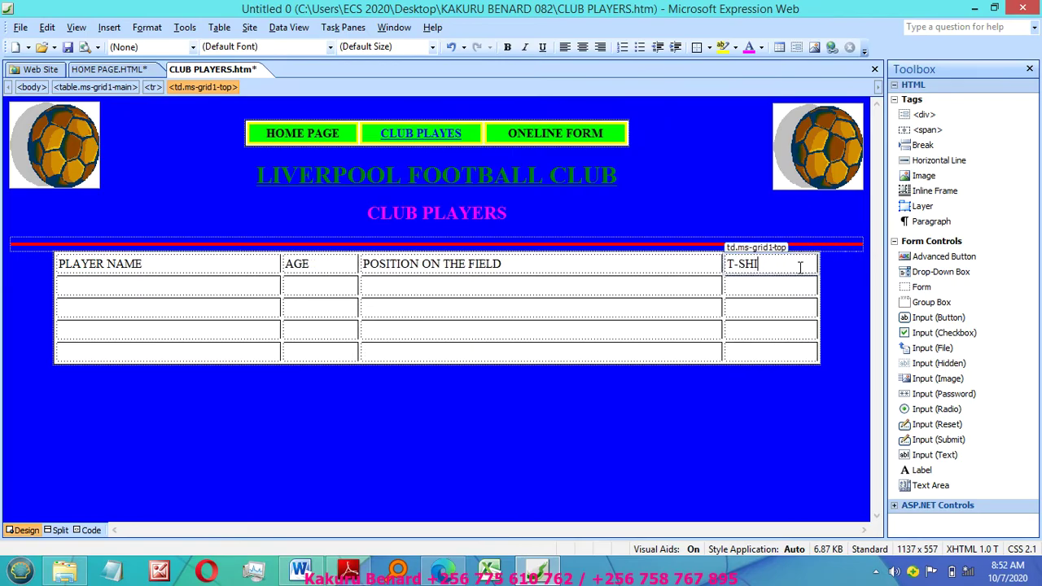
pyautogui.write('RT NO')
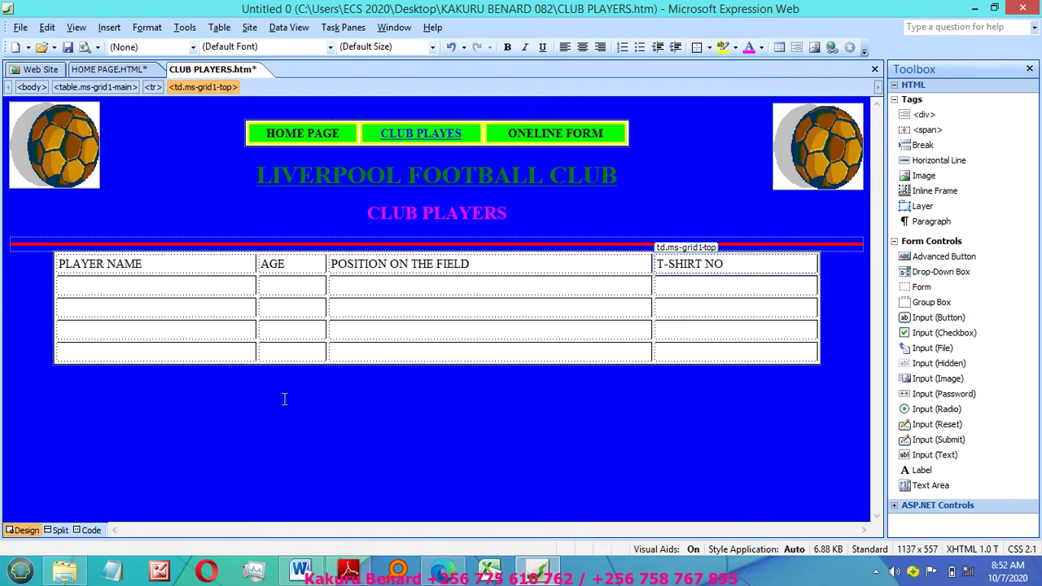
# Step: Fill the first player row with ALISSON, 32, MF, 23
pyautogui.click(115, 282)
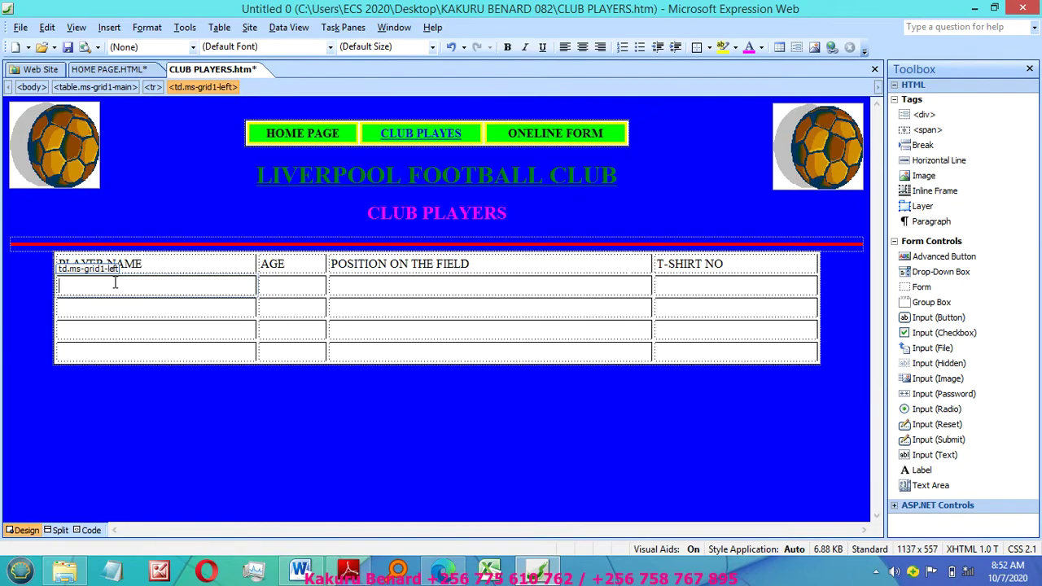
pyautogui.write('AL')
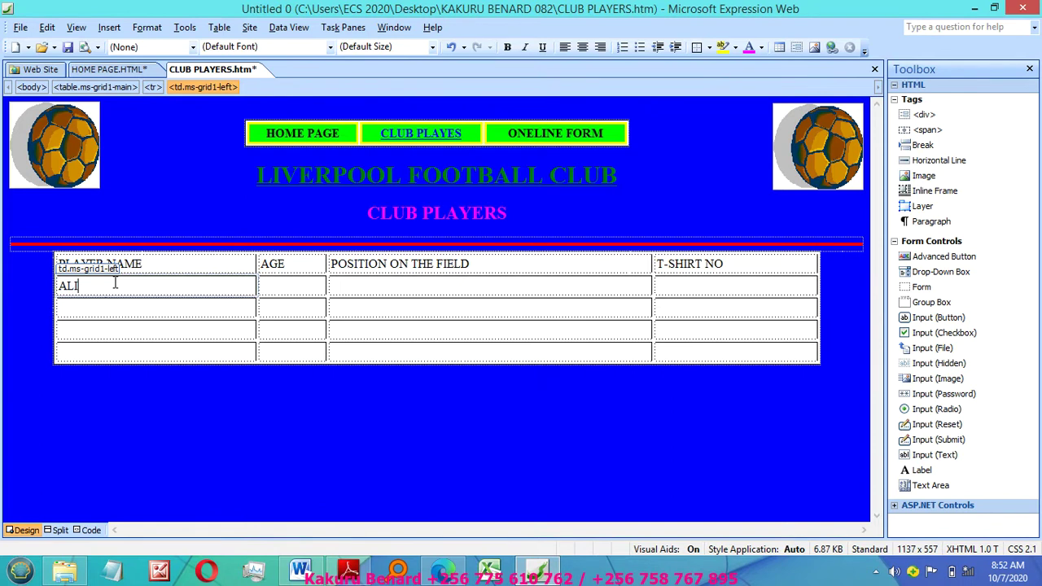
pyautogui.write('ISSON')
pyautogui.press('Tab')
pyautogui.write('32')
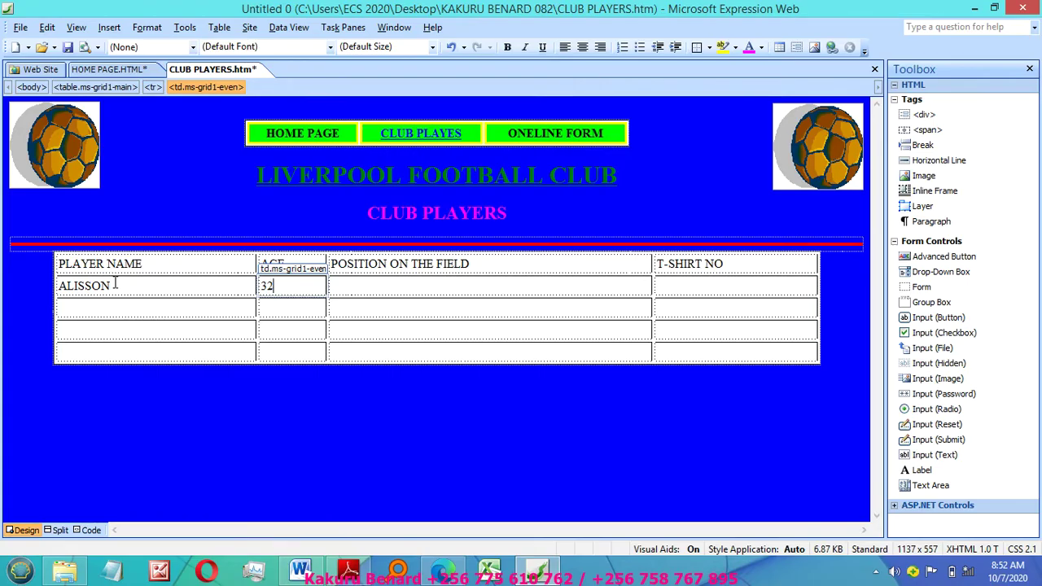
pyautogui.press('Tab')
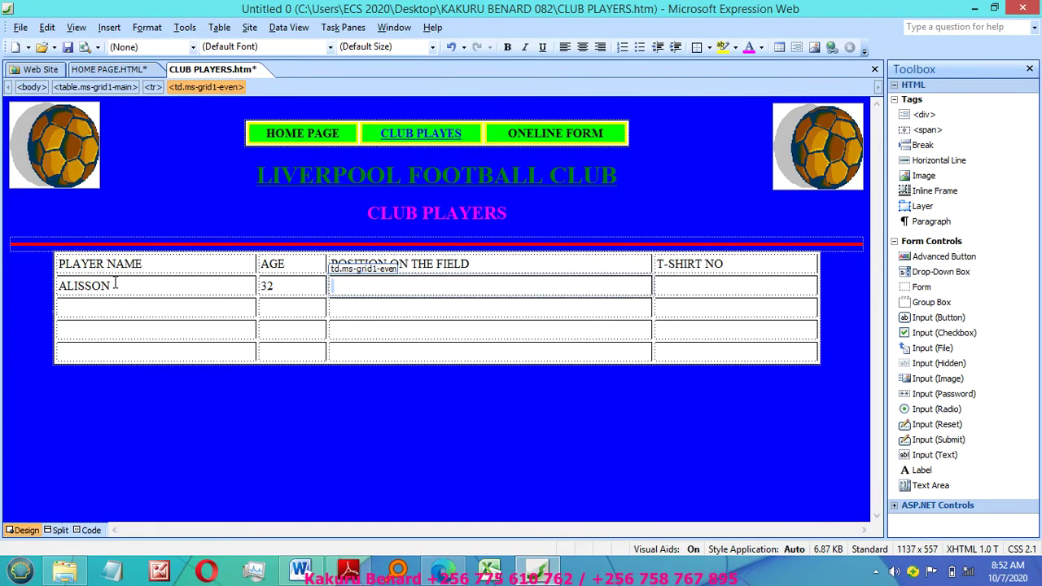
pyautogui.write('MF')
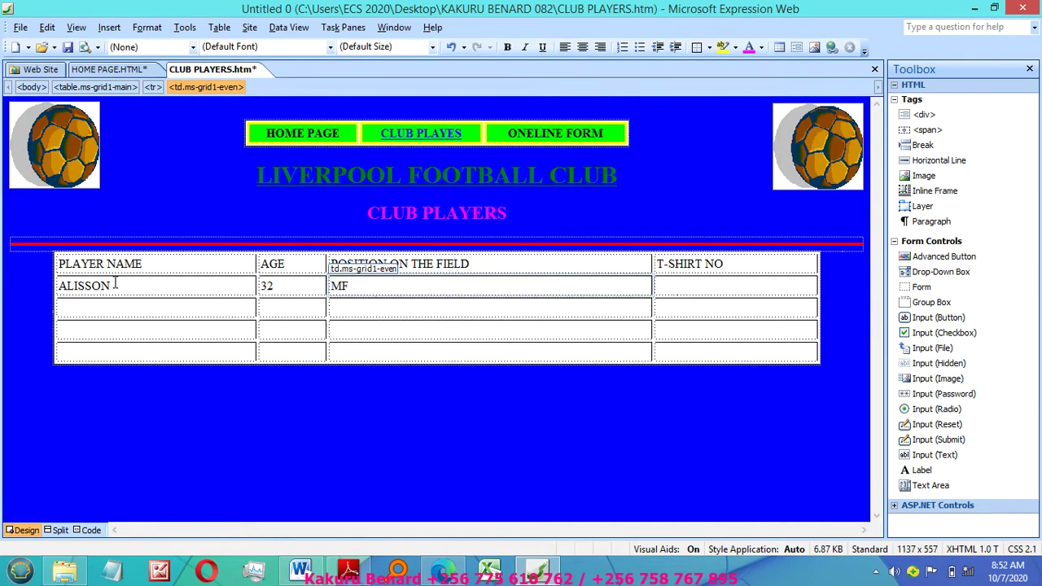
pyautogui.press('Tab')
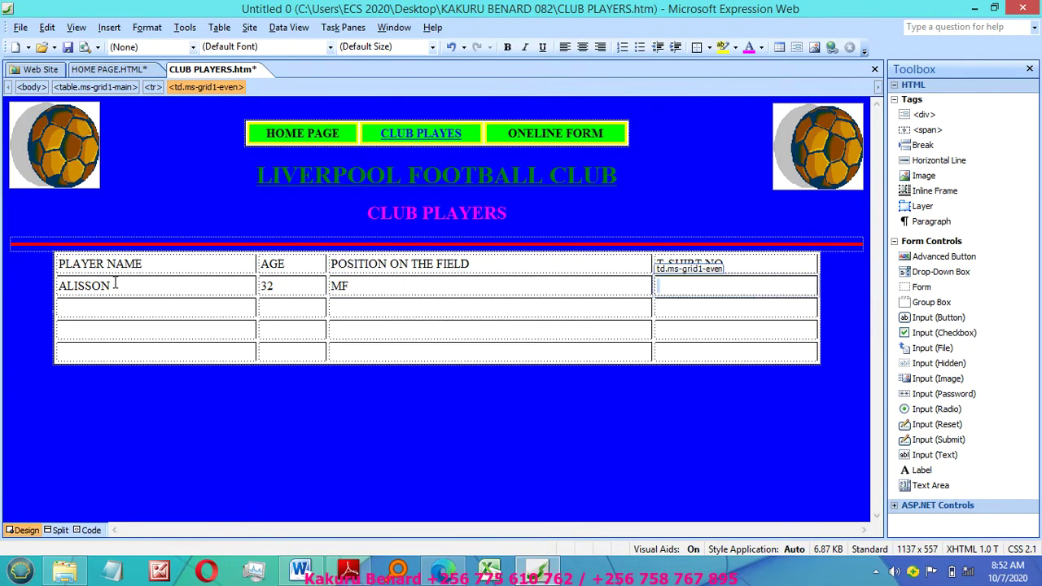
pyautogui.write('23')
pyautogui.press('Tab')
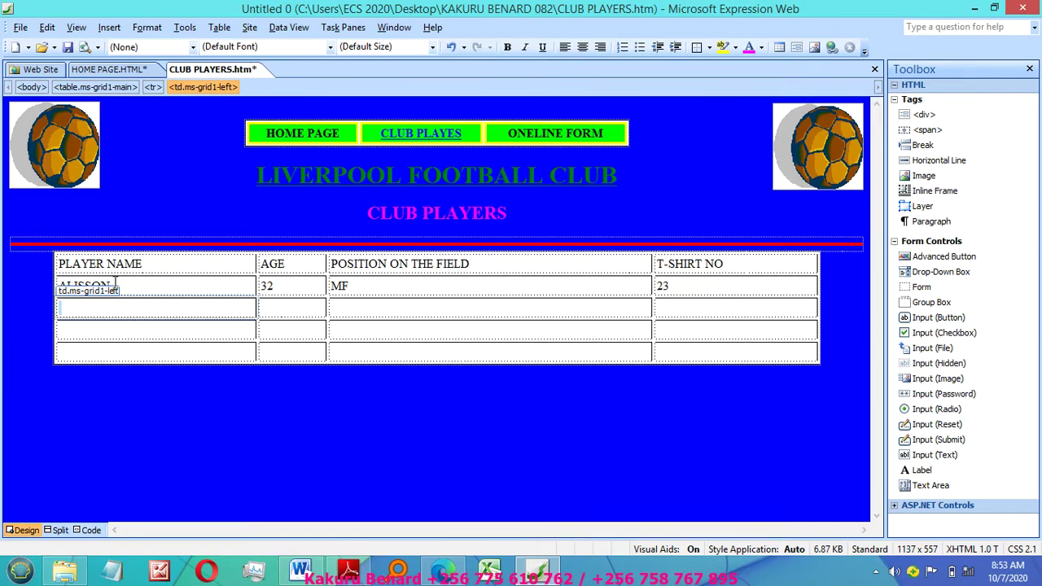
# Step: Fill the second player row with DEJAN, 28, DF, 47
pyautogui.write('DE')
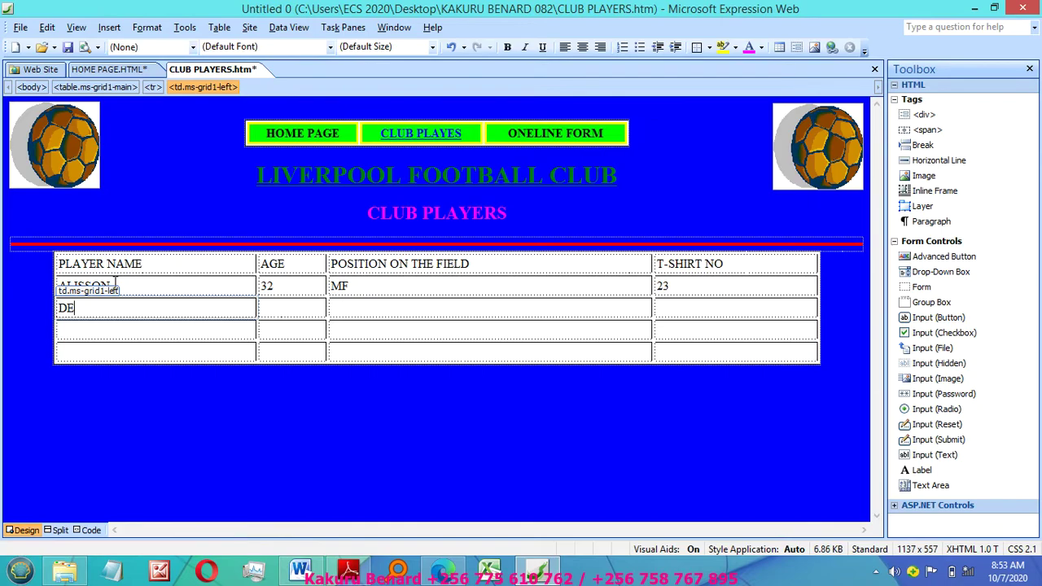
pyautogui.write('JAN')
pyautogui.press('Tab')
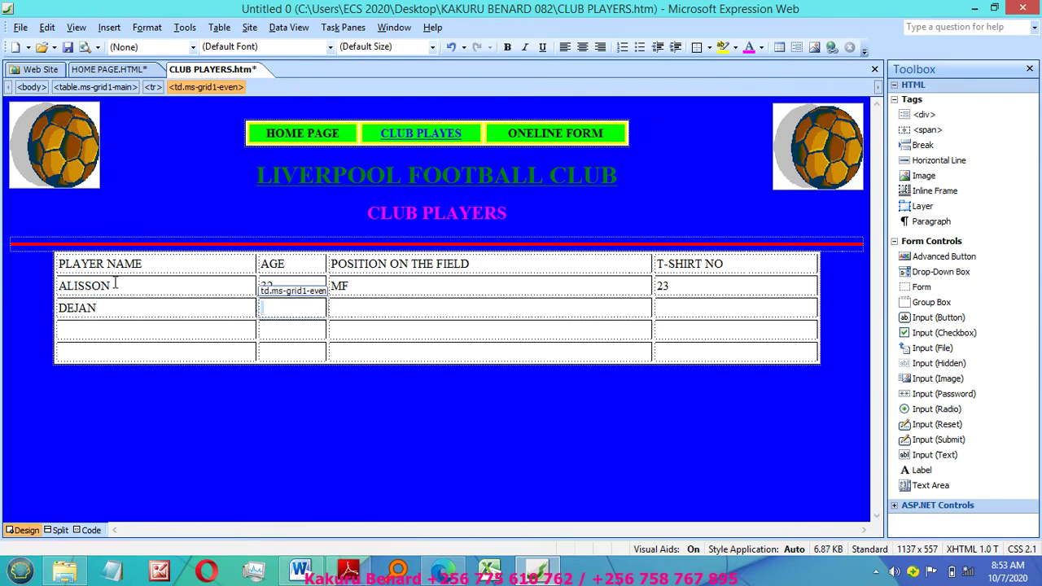
pyautogui.write('28')
pyautogui.press('Tab')
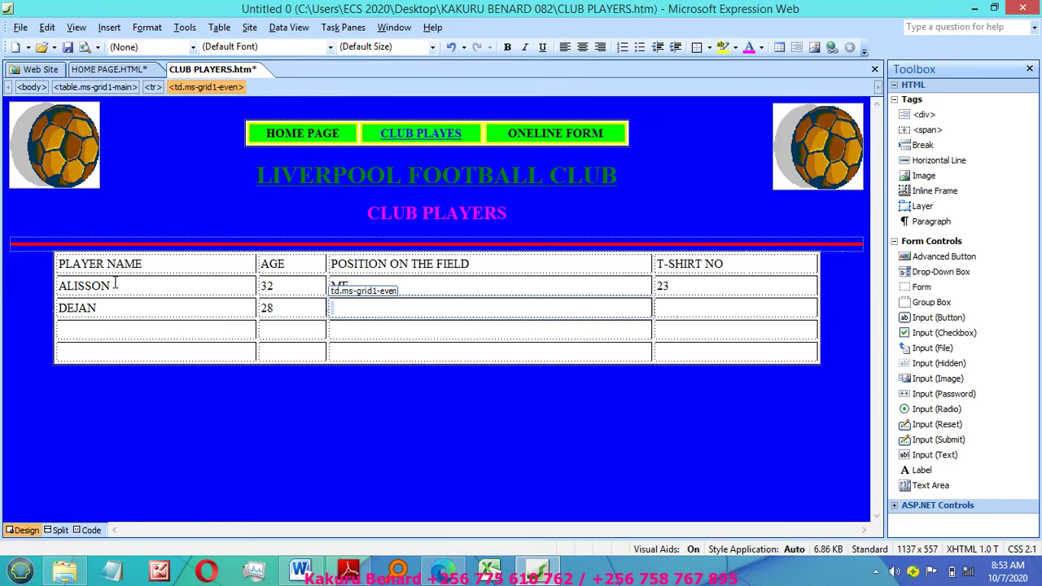
pyautogui.write('DF')
pyautogui.press('Tab')
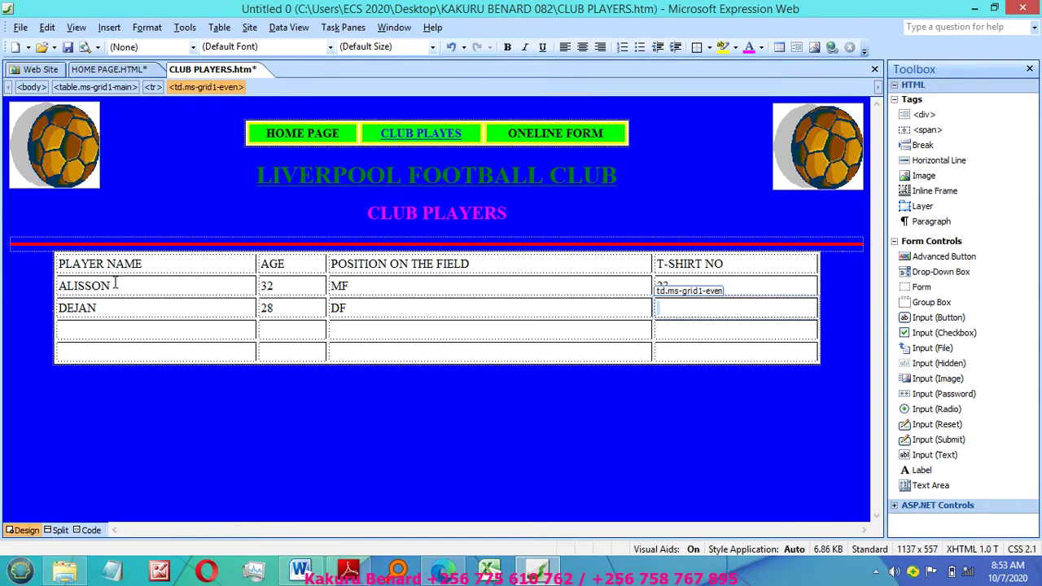
pyautogui.write('47')
pyautogui.press('Tab')
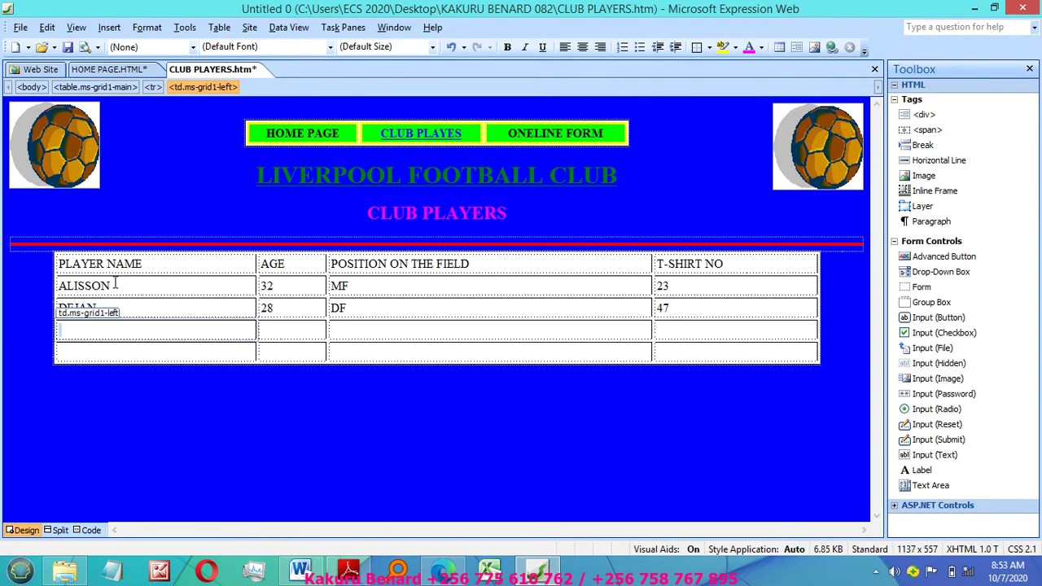
# Step: Fill the third player row with ADRIAN, 34, GK, 66
pyautogui.write('ADR')
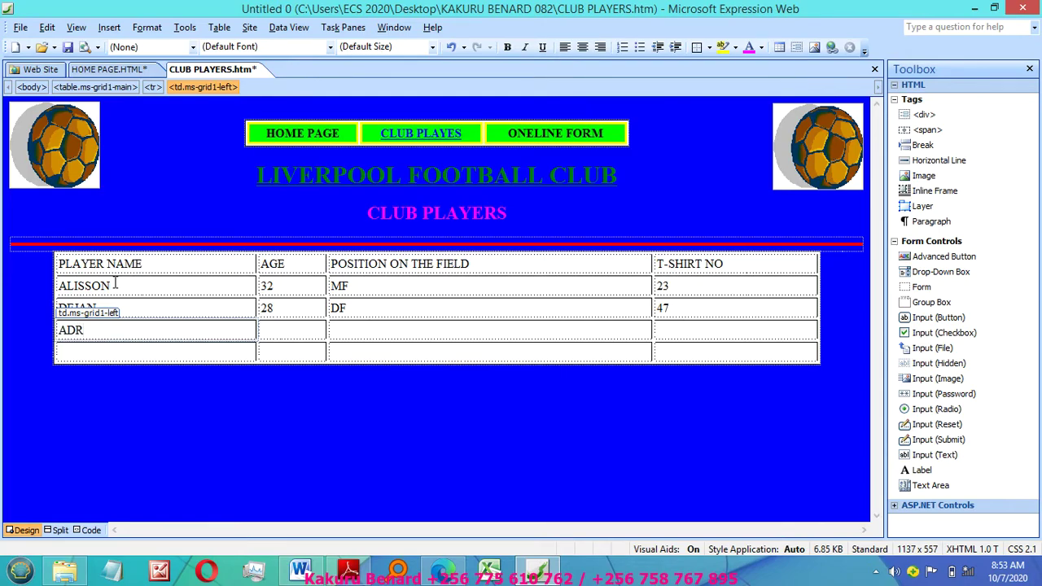
pyautogui.write('IAN')
pyautogui.press('Tab')
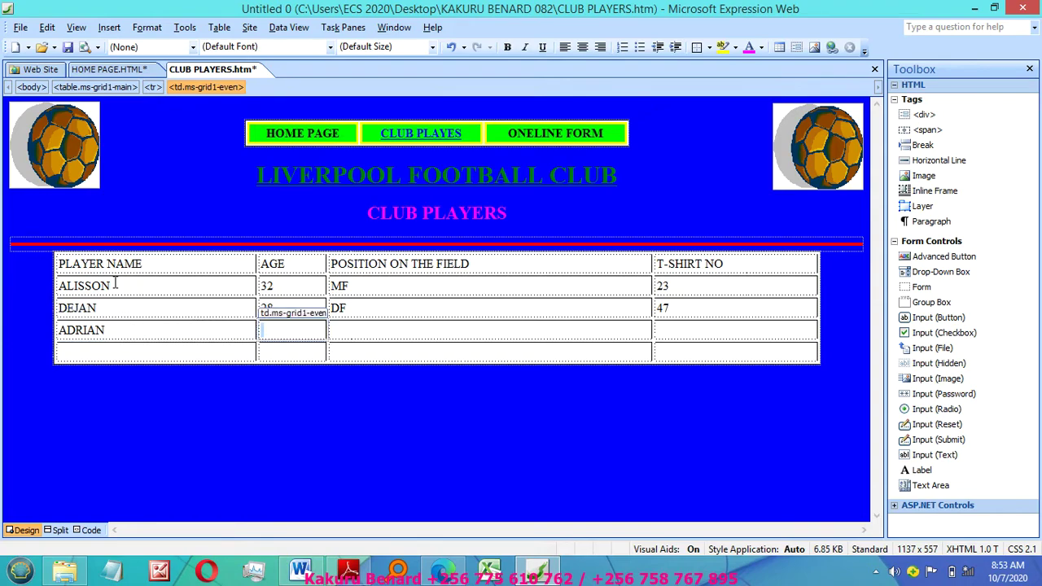
pyautogui.write('34')
pyautogui.press('Tab')
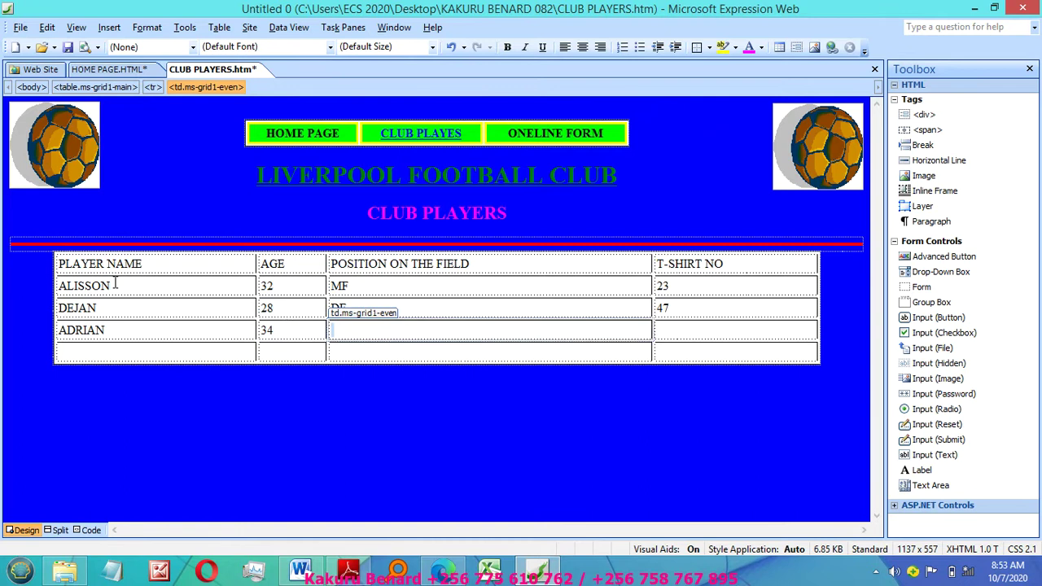
pyautogui.write('GK')
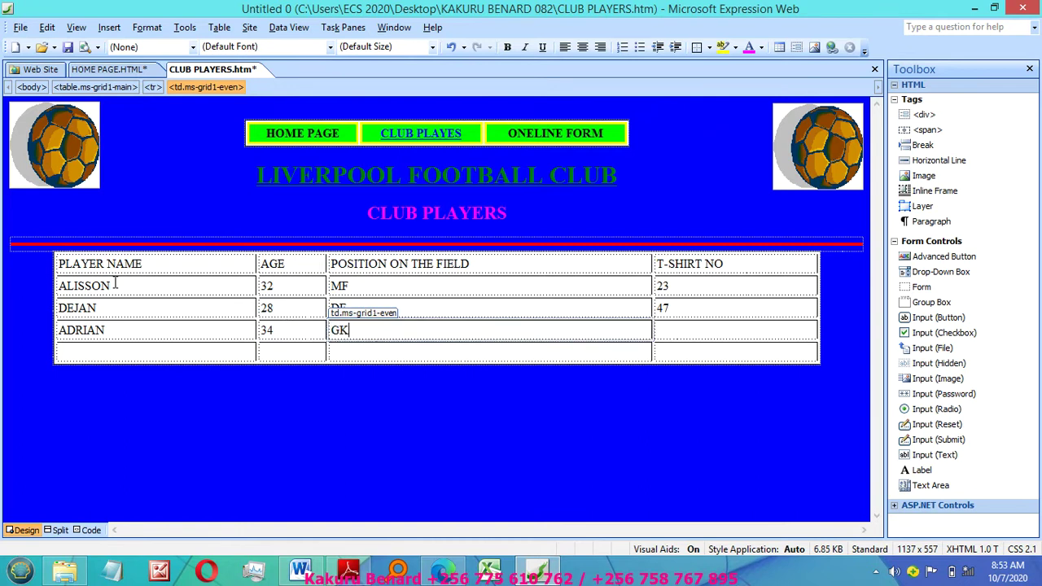
pyautogui.press('Tab')
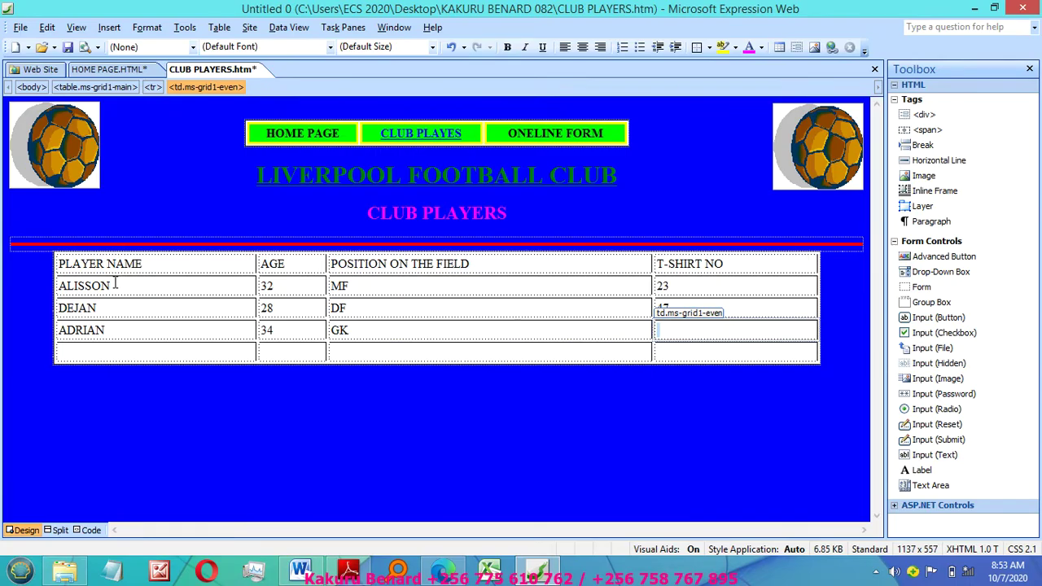
pyautogui.write('66')
pyautogui.press('Tab')
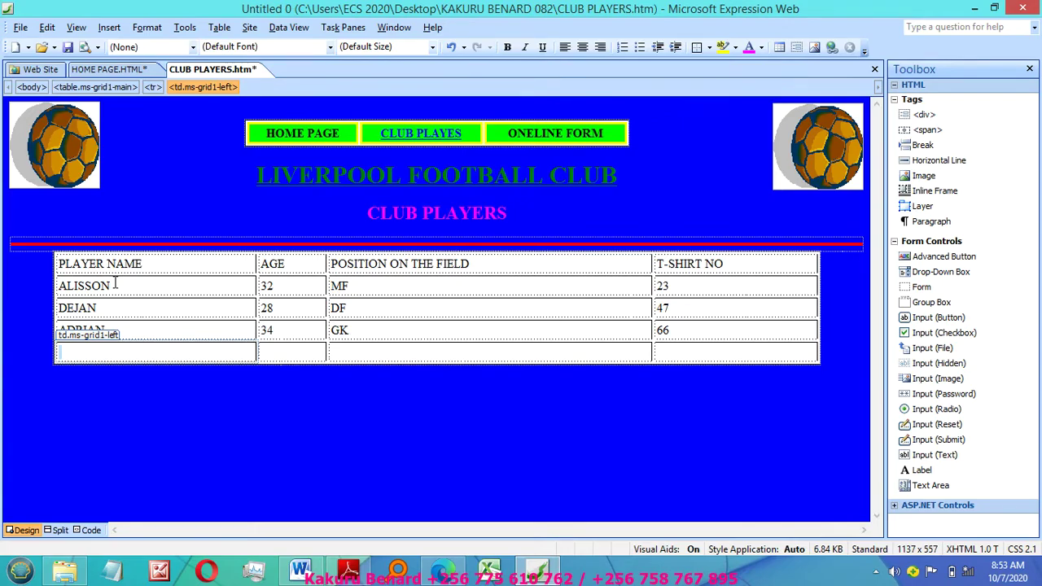
# Step: Fill the fourth player row with ADAM, 27, MF, 76
pyautogui.write('ADAM')
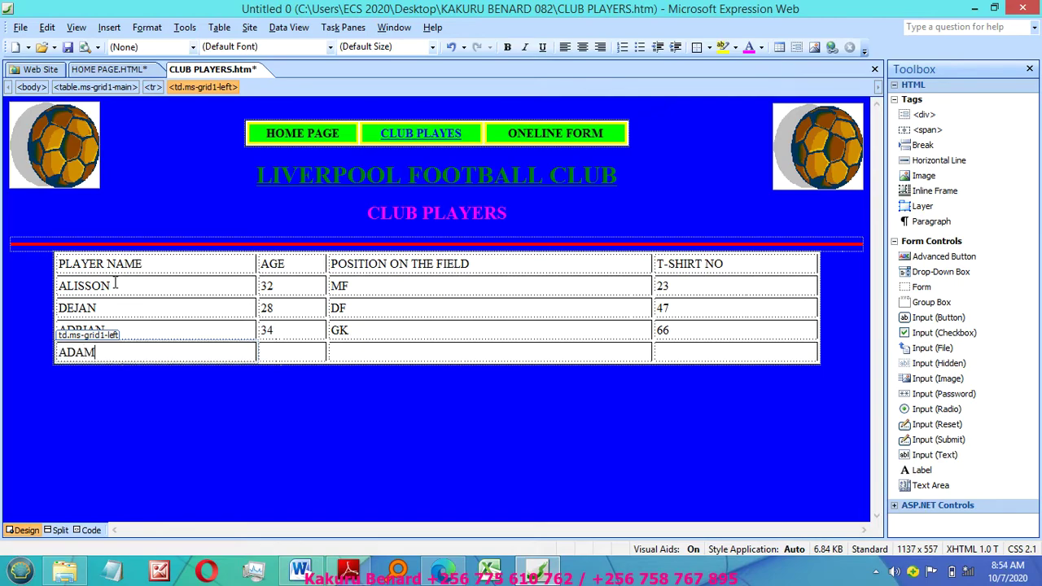
pyautogui.press('Tab')
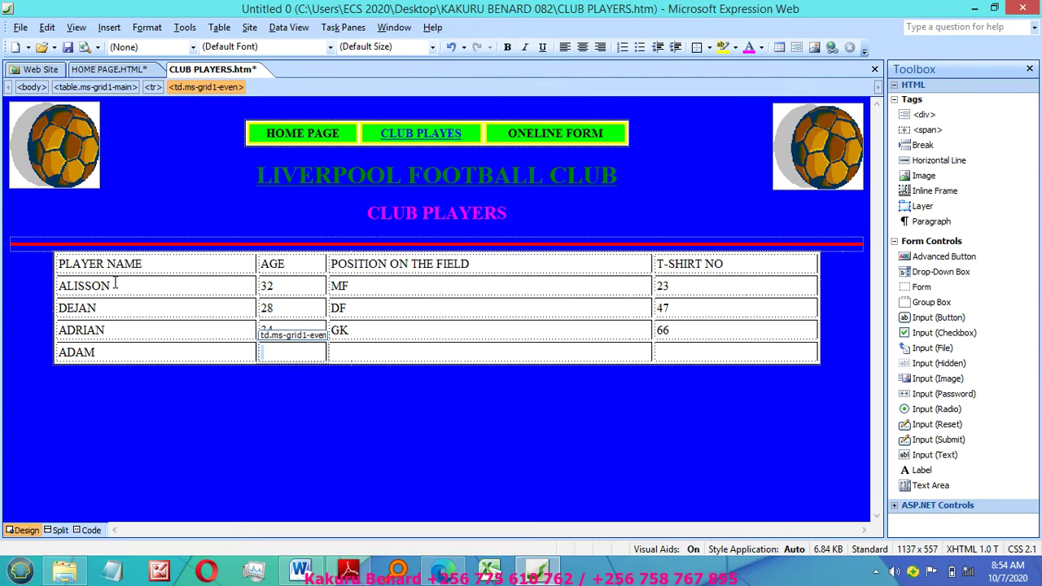
pyautogui.write('27')
pyautogui.press('Tab')
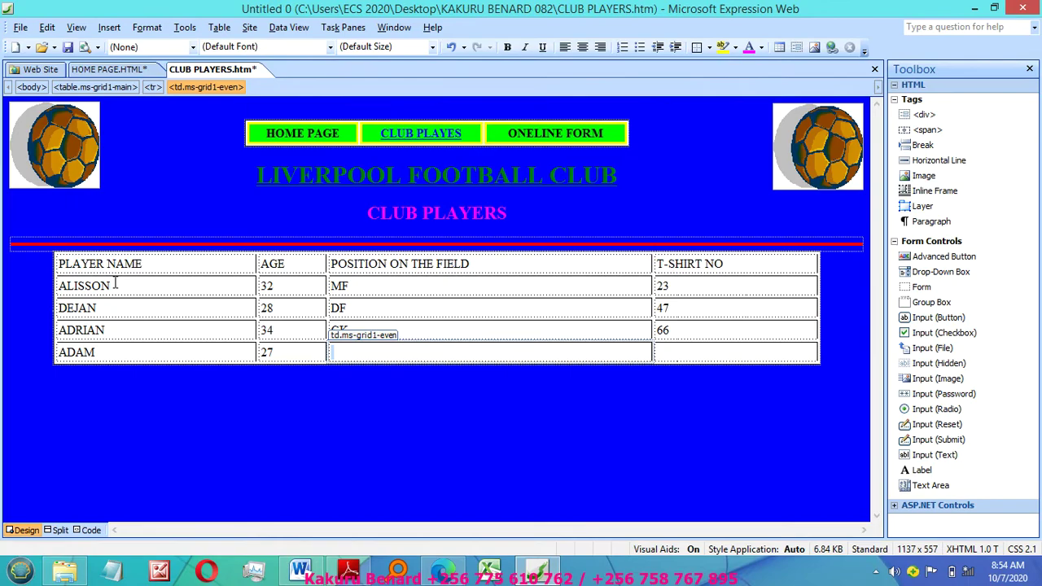
pyautogui.write('MF')
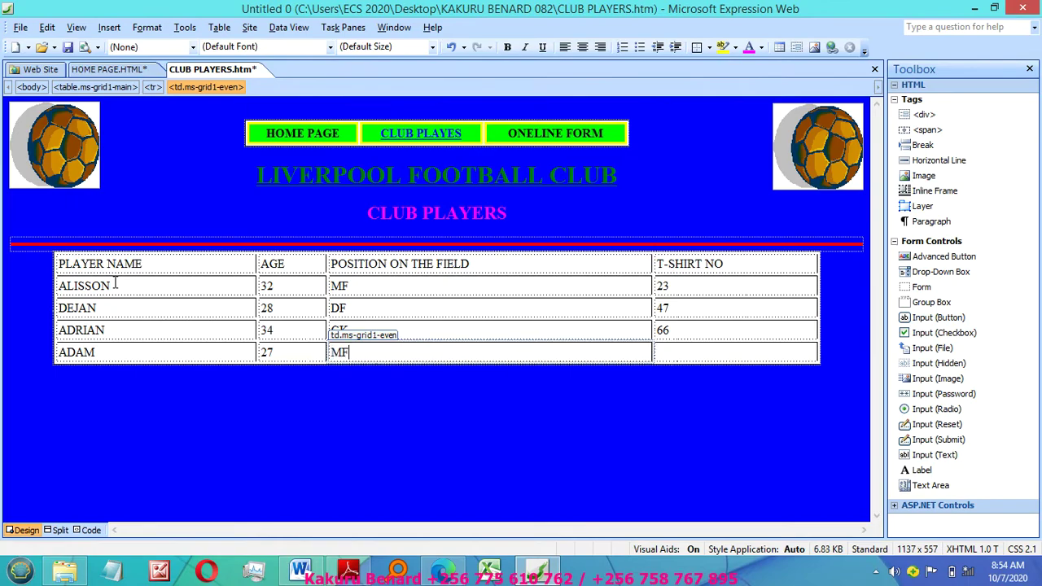
pyautogui.press('Tab')
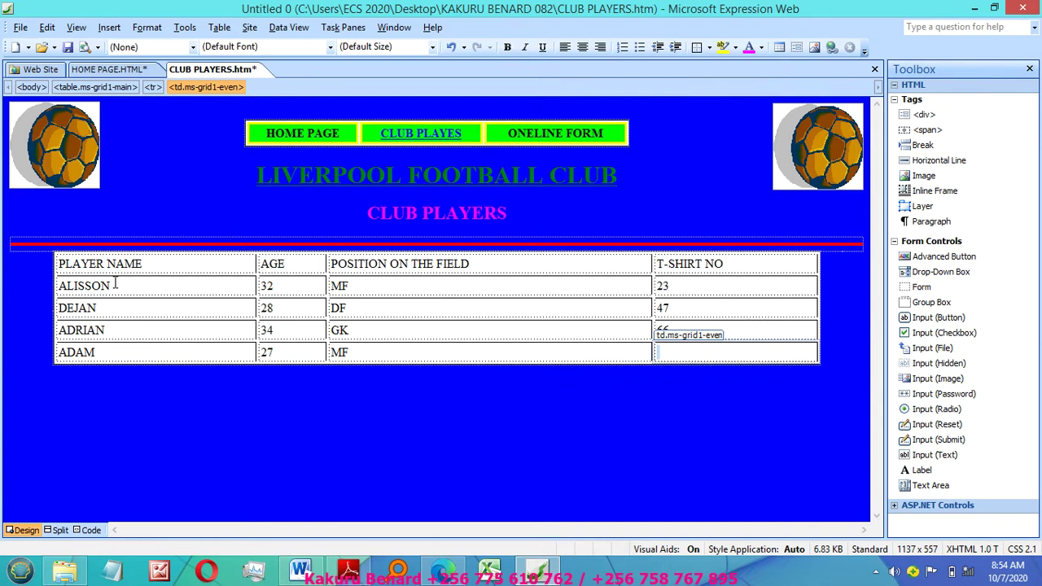
pyautogui.write('76')
# Step: Save the club players page and select the DEJAN and ALISSON rows
pyautogui.hotkey('ctrl', 's')
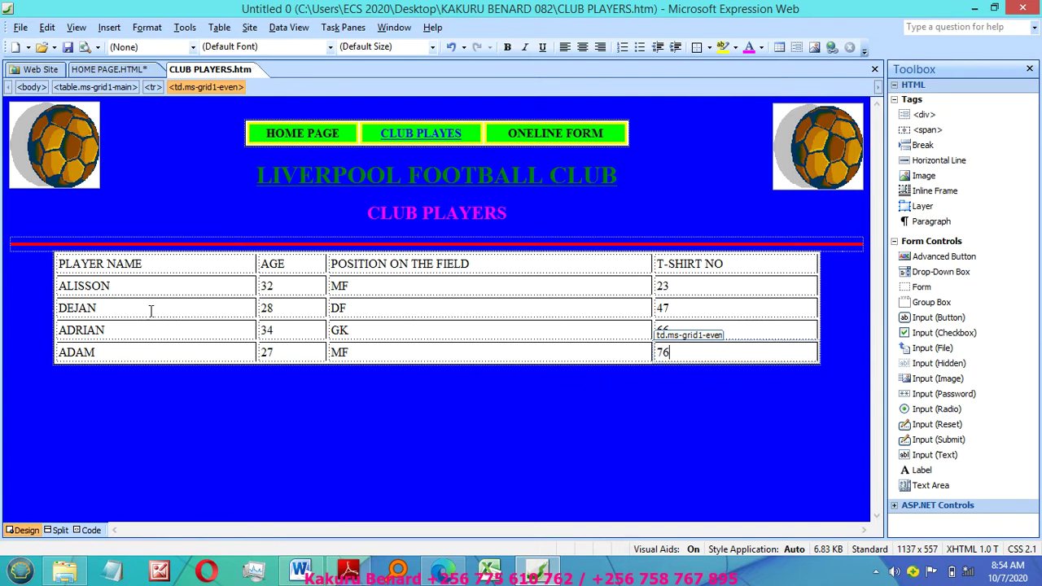
pyautogui.click(407, 317)
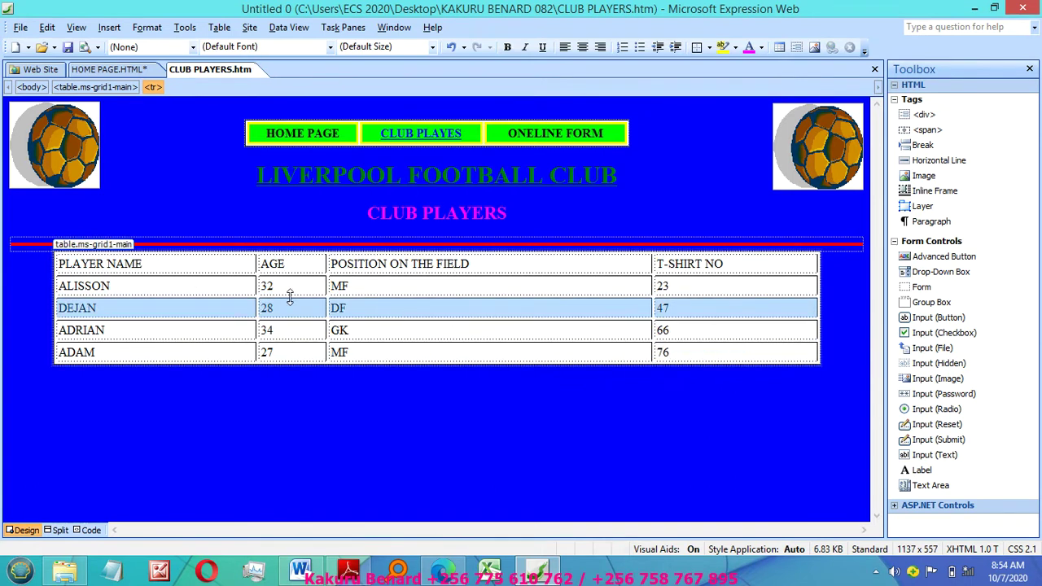
pyautogui.click(289, 298)
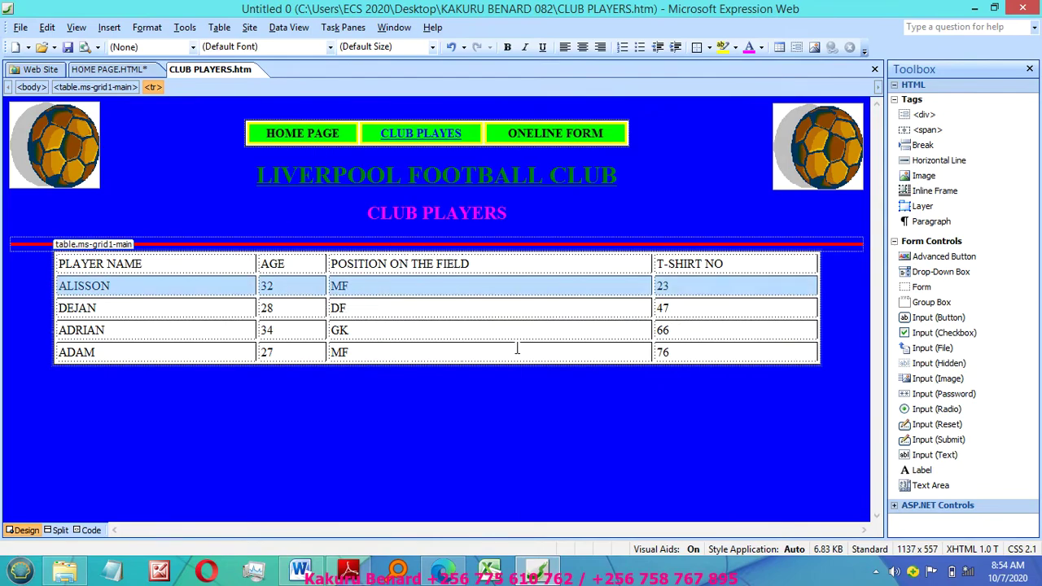
# Step: Hyperlink the ONELINE FORM button to a newly created ONLINE FORM page, then go back to CLUB PLAYERS
pyautogui.click(511, 132)
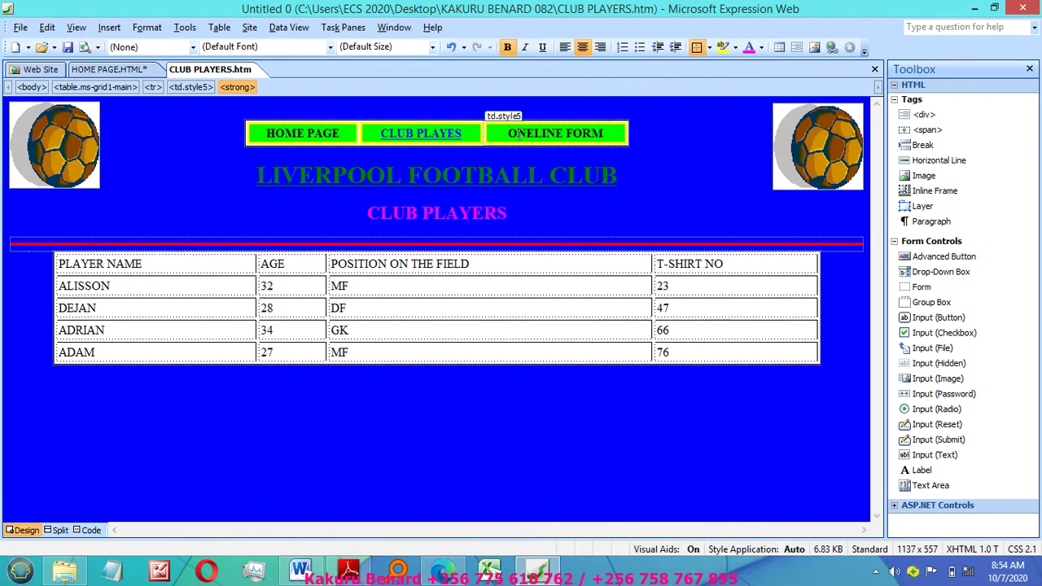
pyautogui.rightClick(575, 134)
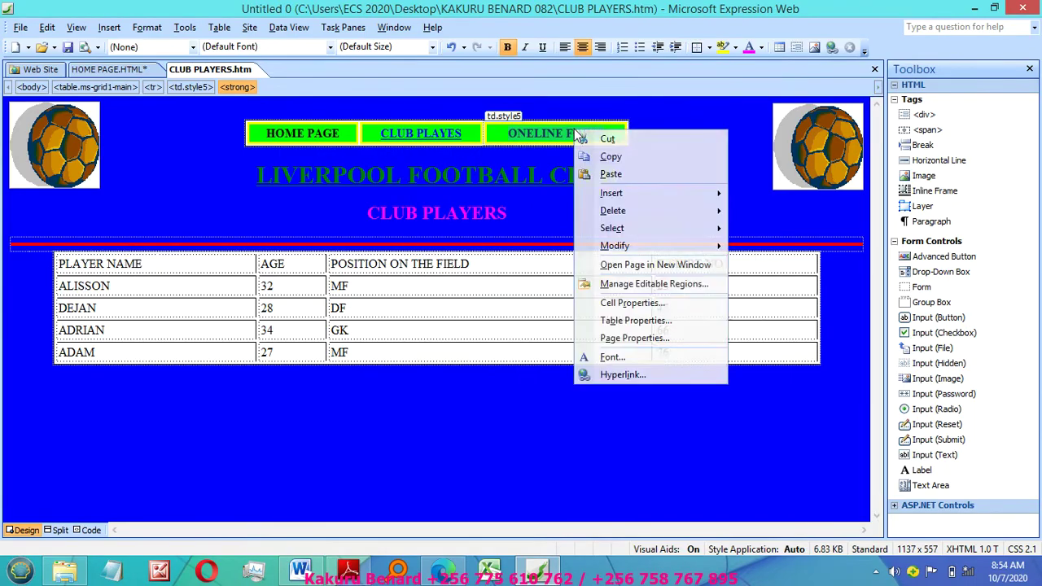
pyautogui.click(623, 374)
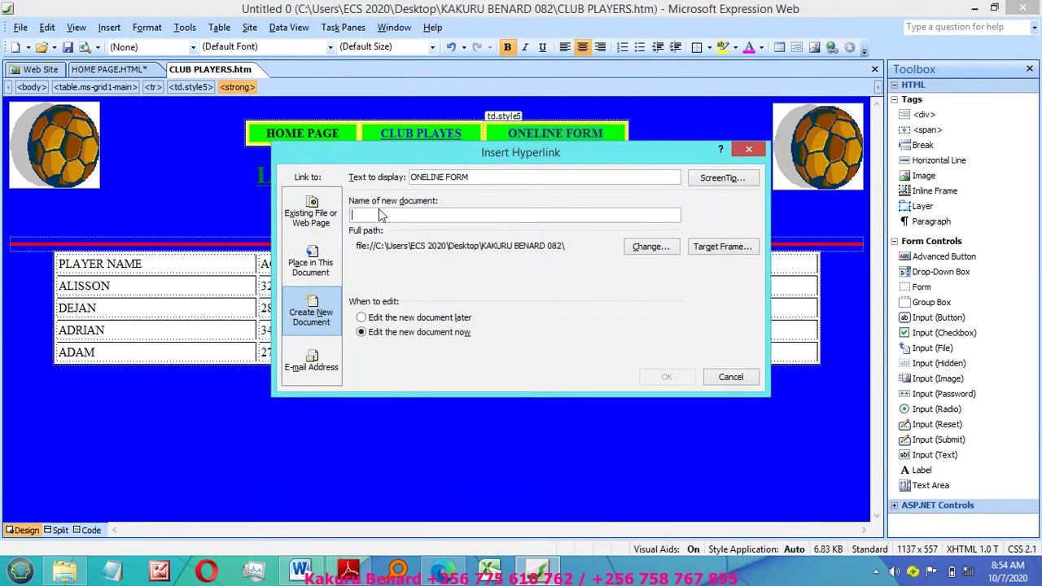
pyautogui.write('ONLINE FORM')
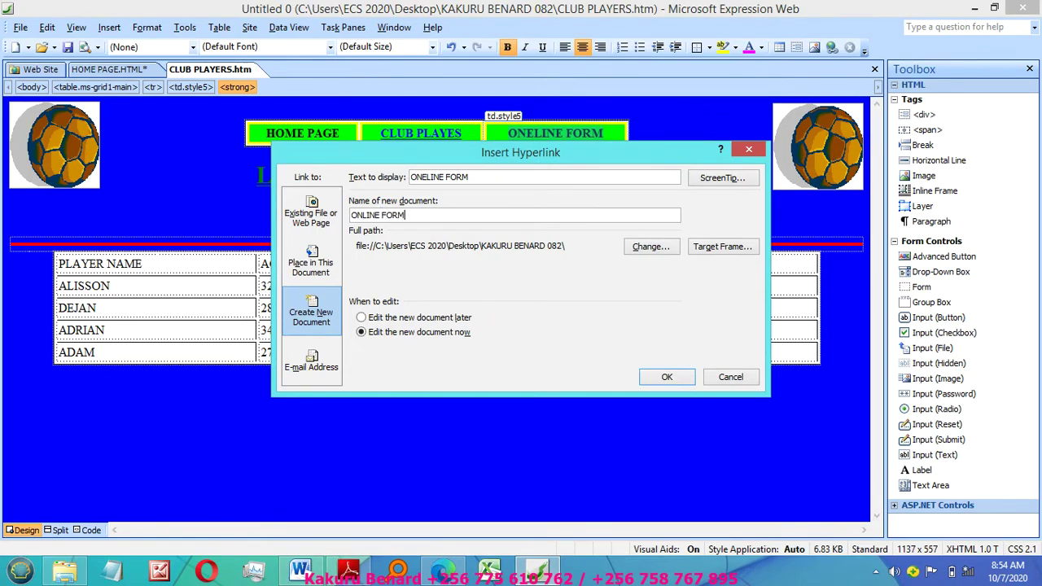
pyautogui.click(666, 377)
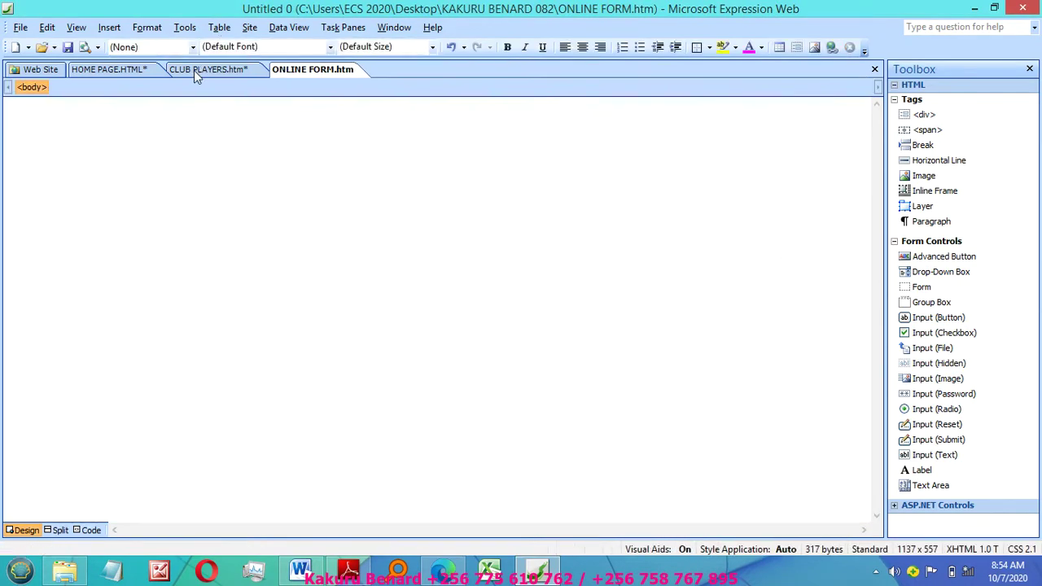
pyautogui.click(194, 70)
pyautogui.tripleClick(281, 205)
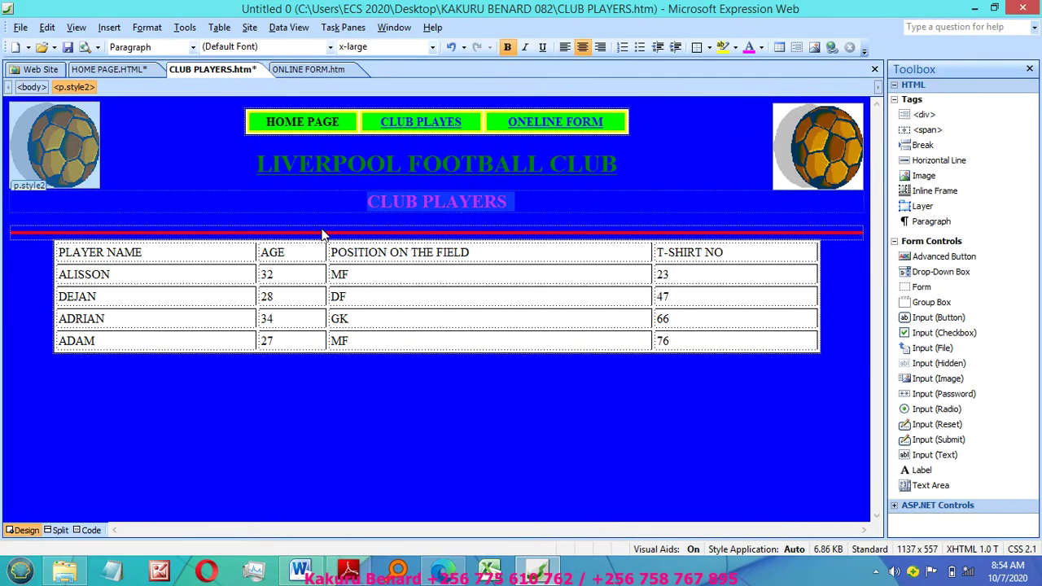
# Step: Copy all CLUB PLAYERS page content and paste it into the ONLINE FORM page
pyautogui.hotkey('ctrl', 'a')
pyautogui.rightClick(309, 198)
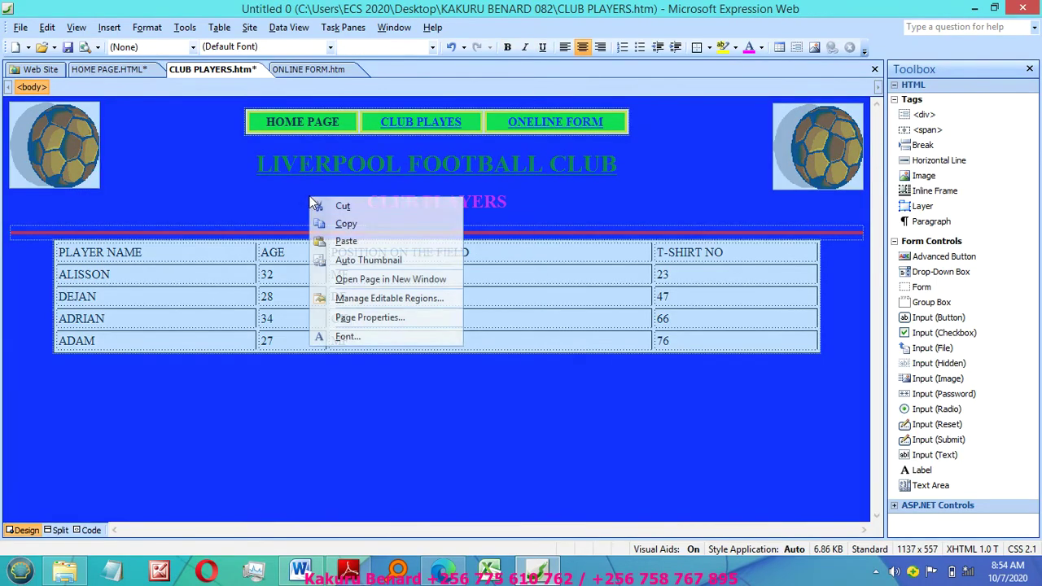
pyautogui.click(355, 231)
pyautogui.click(315, 74)
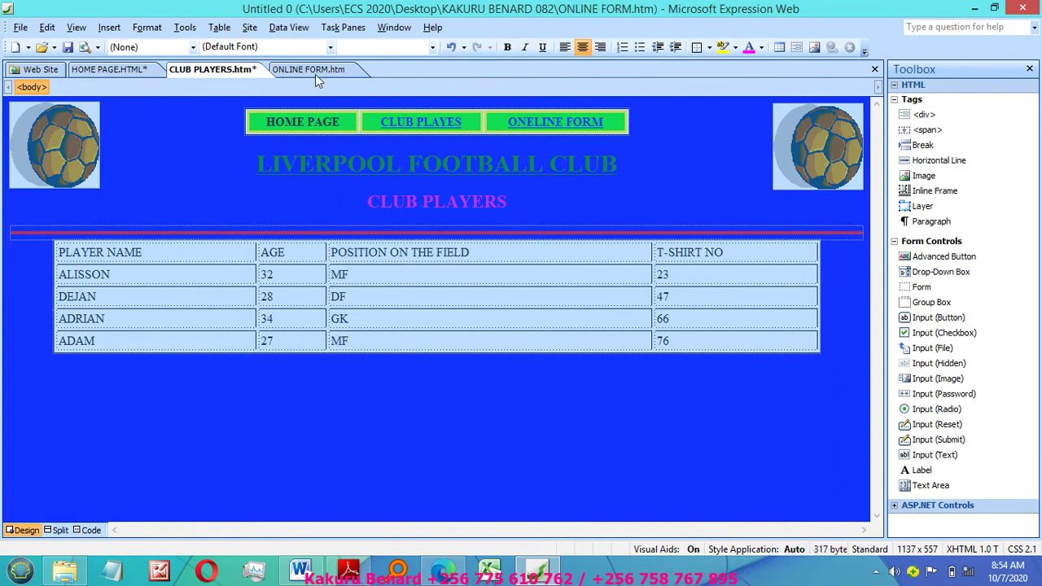
pyautogui.hotkey('ctrl', 'v')
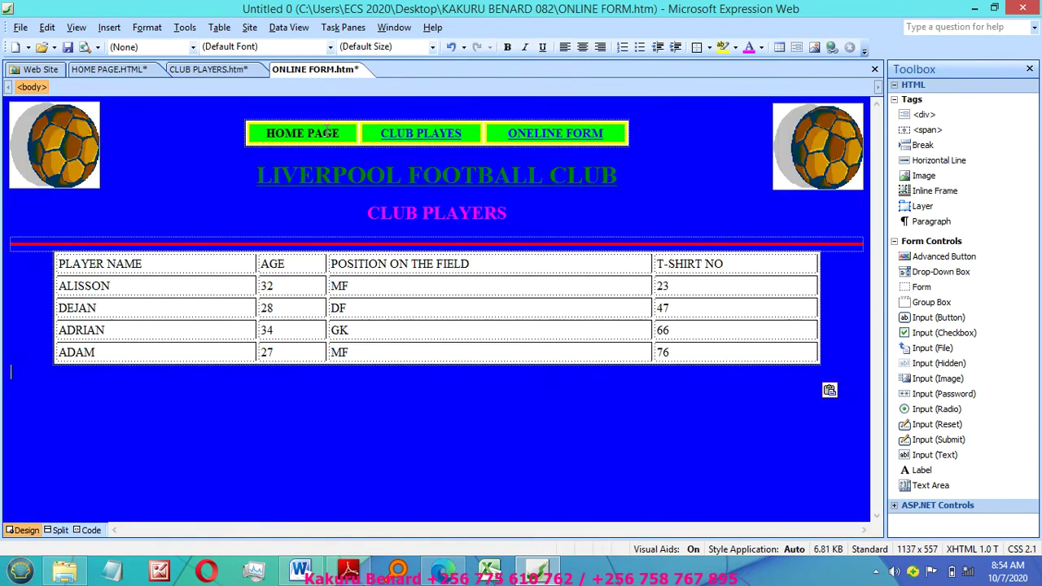
# Step: Delete the pasted player table from the ONLINE FORM page
pyautogui.moveTo(50, 262); pyautogui.dragTo(88, 370)
pyautogui.rightClick(112, 304)
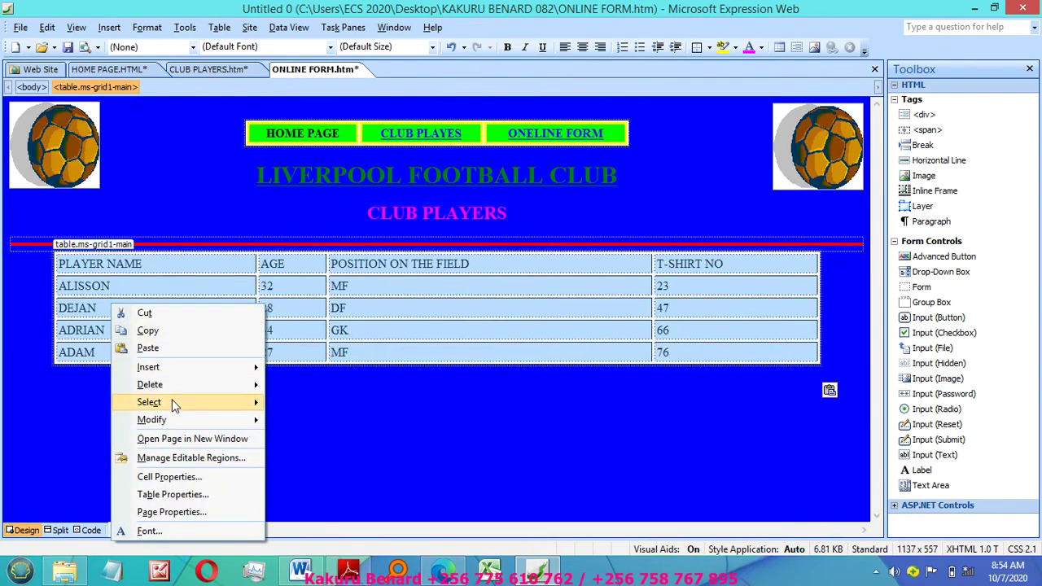
pyautogui.moveTo(217, 384)
pyautogui.click(299, 385)
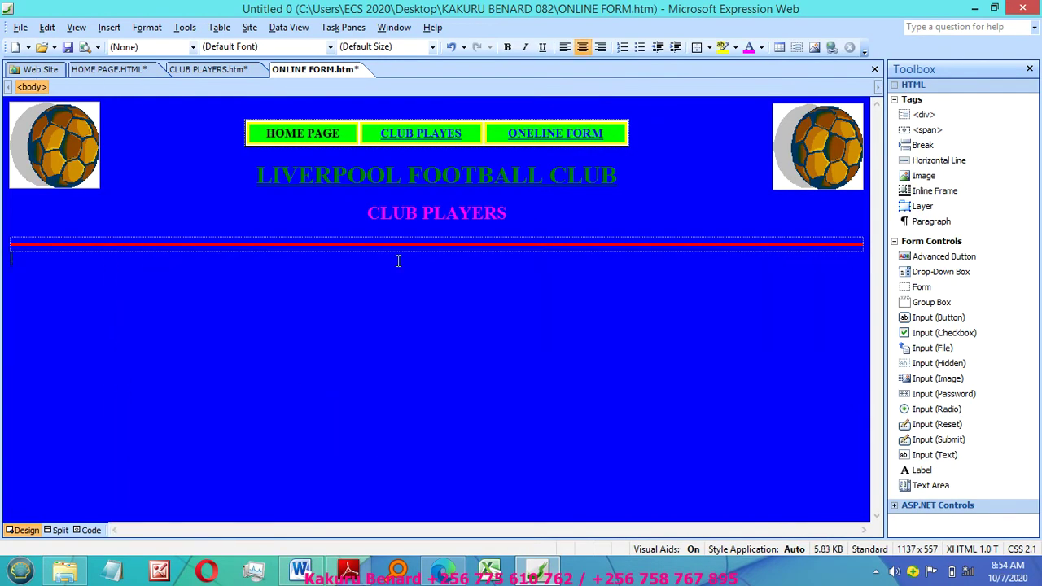
# Step: Replace the CLUB PLAYERS heading text with ONLINE FORM
pyautogui.click(358, 216)
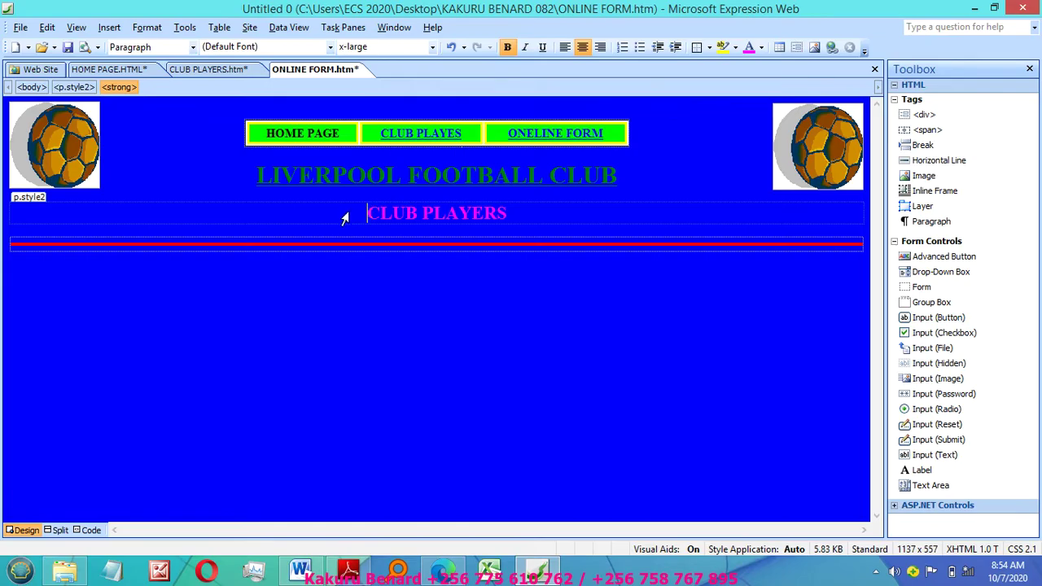
pyautogui.tripleClick(344, 218)
pyautogui.write('ONLI')
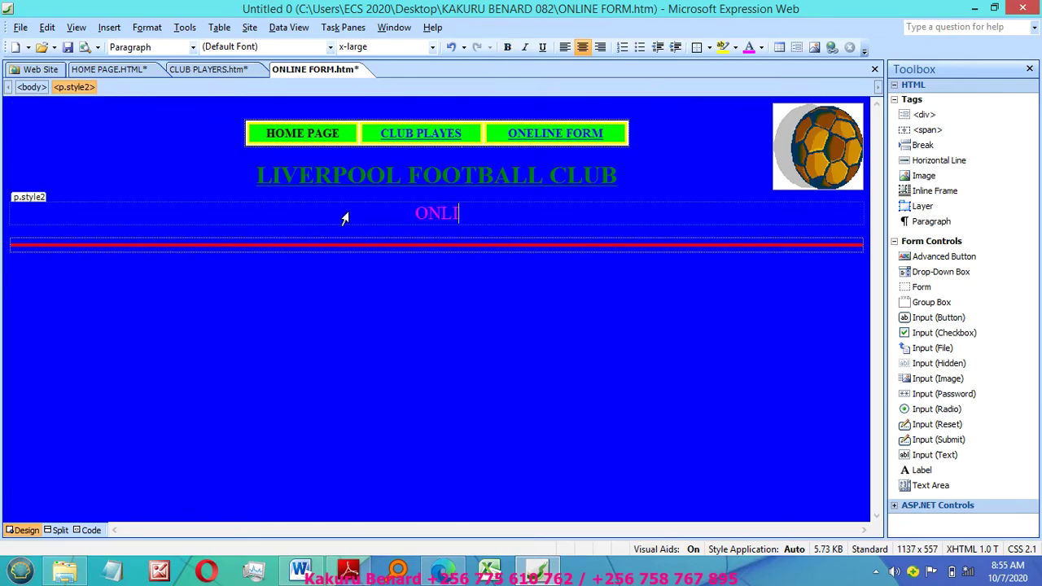
pyautogui.write('NE ')
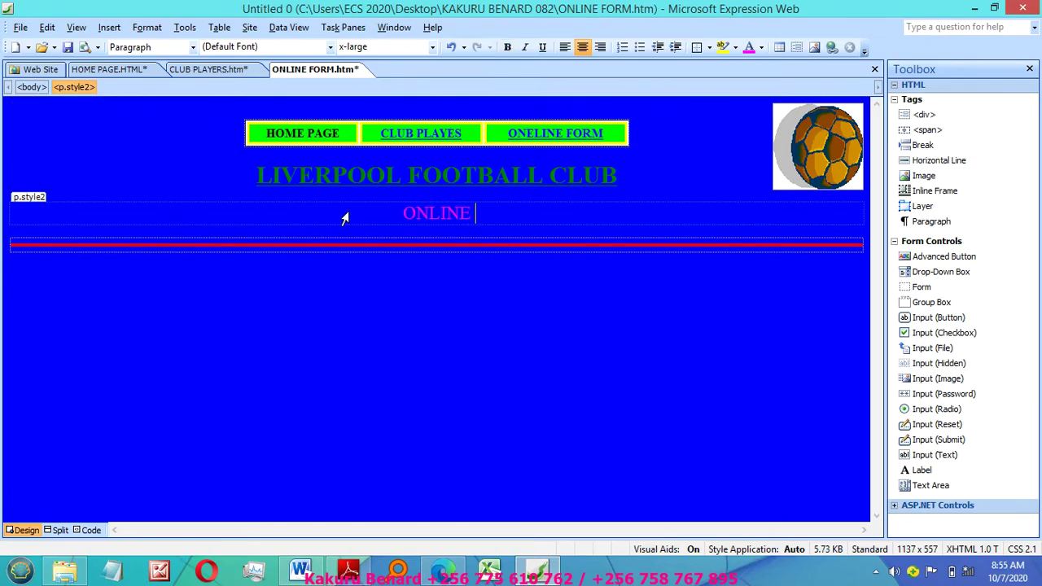
pyautogui.write('F')
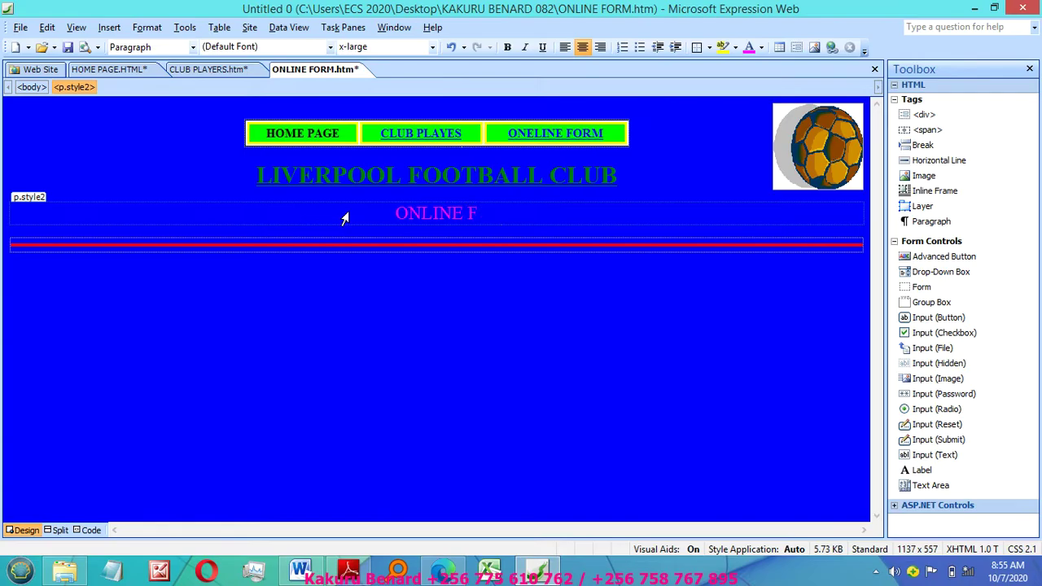
pyautogui.write('ORM')
# Step: Make the ONLINE FORM heading bold
pyautogui.hotkey('shift', 'Home')
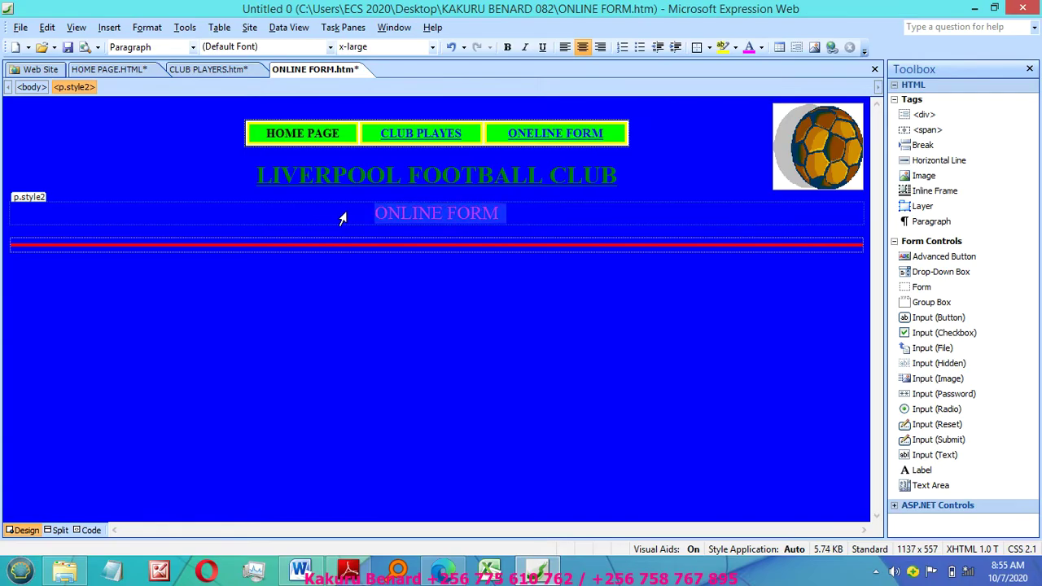
pyautogui.hotkey('ctrl', 'b')
pyautogui.click(551, 215)
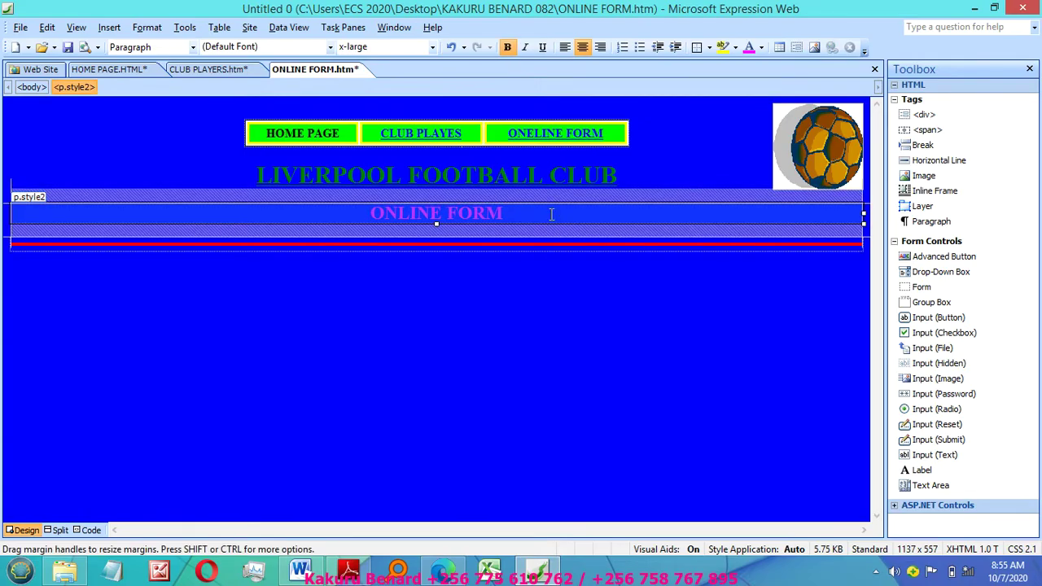
# Step: Paste a copy of the football logo, set it to absolute position, and move it top-left
pyautogui.click(798, 154)
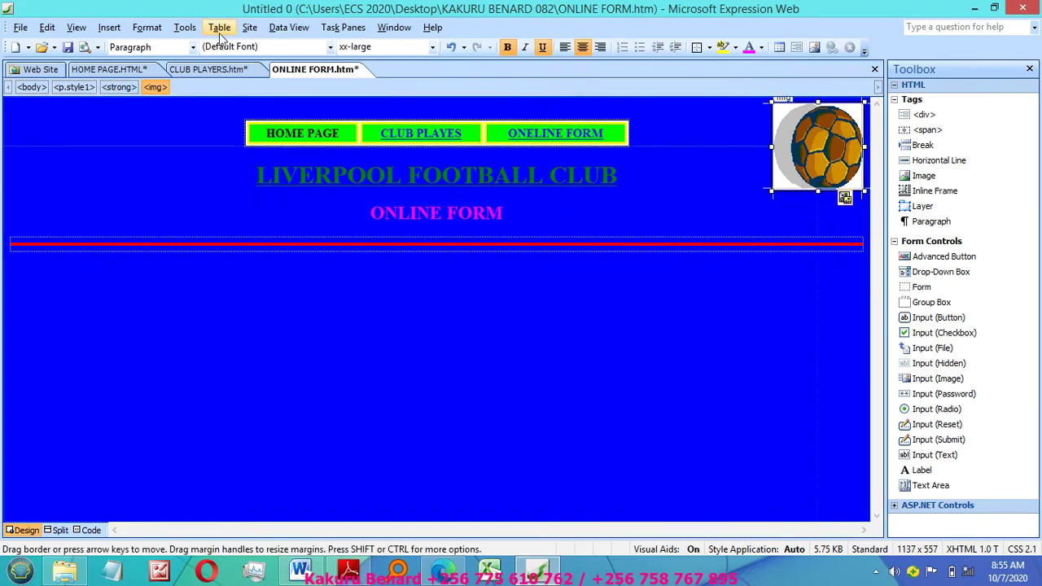
pyautogui.hotkey('ctrl', 'c')
pyautogui.click(519, 313)
pyautogui.hotkey('ctrl', 'v')
pyautogui.click(804, 150)
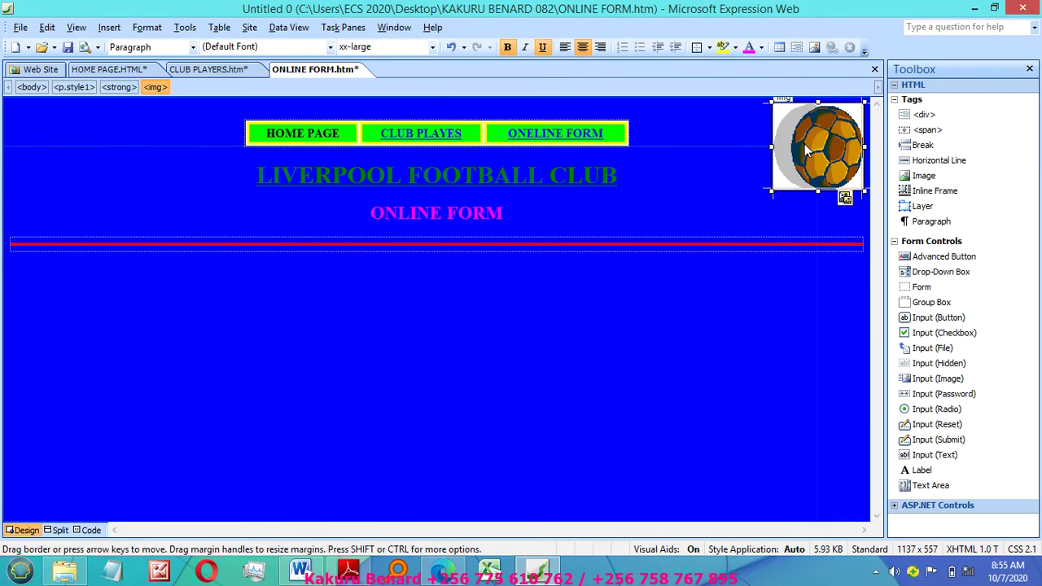
pyautogui.click(147, 27)
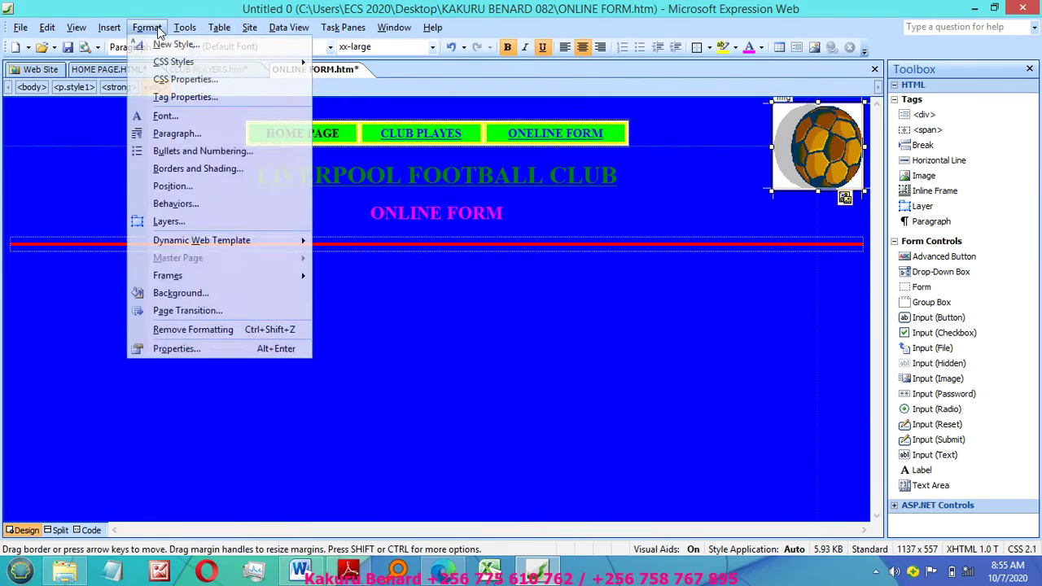
pyautogui.click(171, 186)
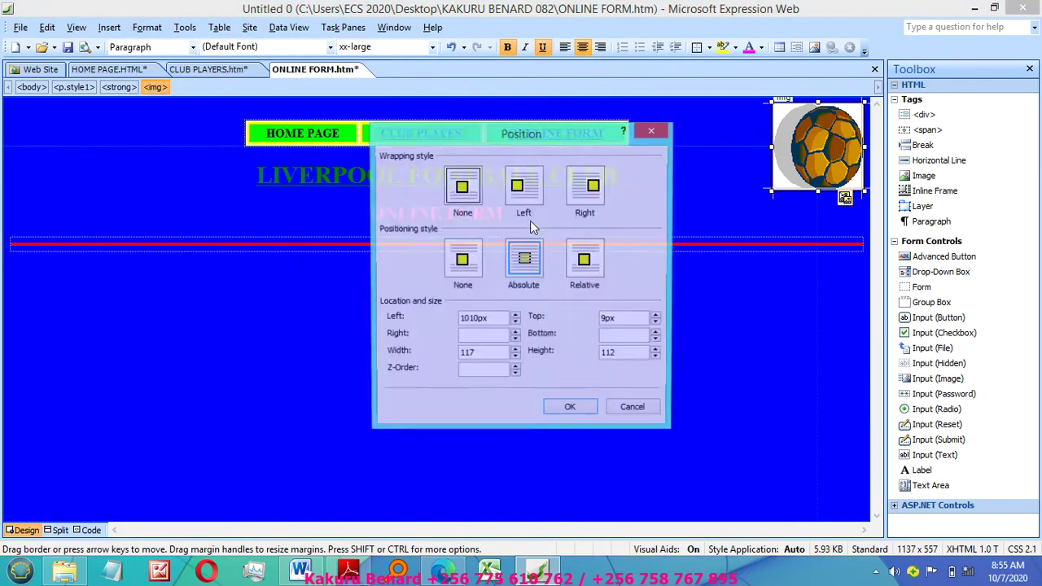
pyautogui.click(524, 261)
pyautogui.click(562, 412)
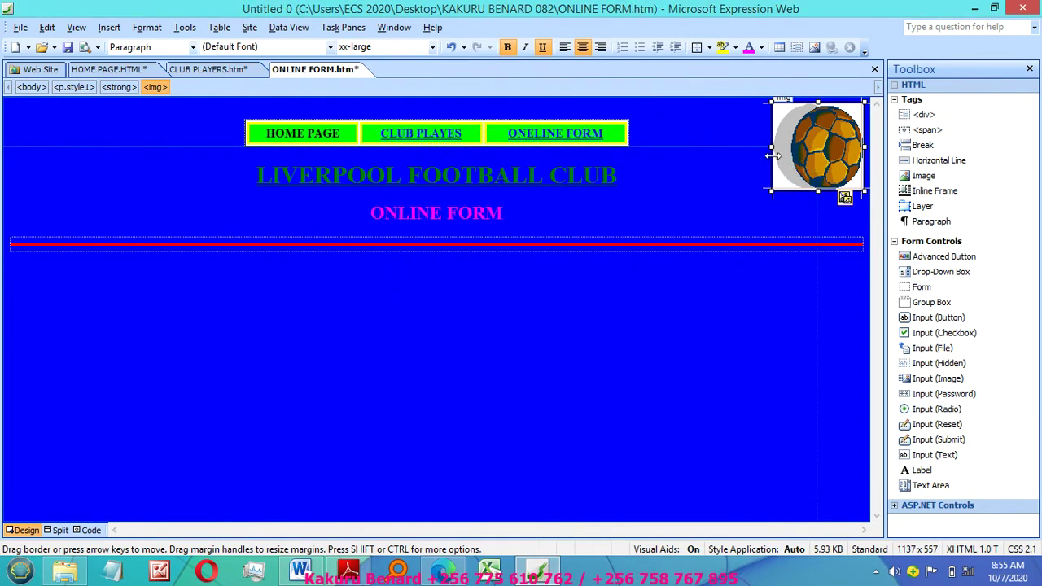
pyautogui.moveTo(775, 155); pyautogui.dragTo(3, 148)
# Step: Add and then remove an empty centered paragraph below the red line
pyautogui.click(403, 293)
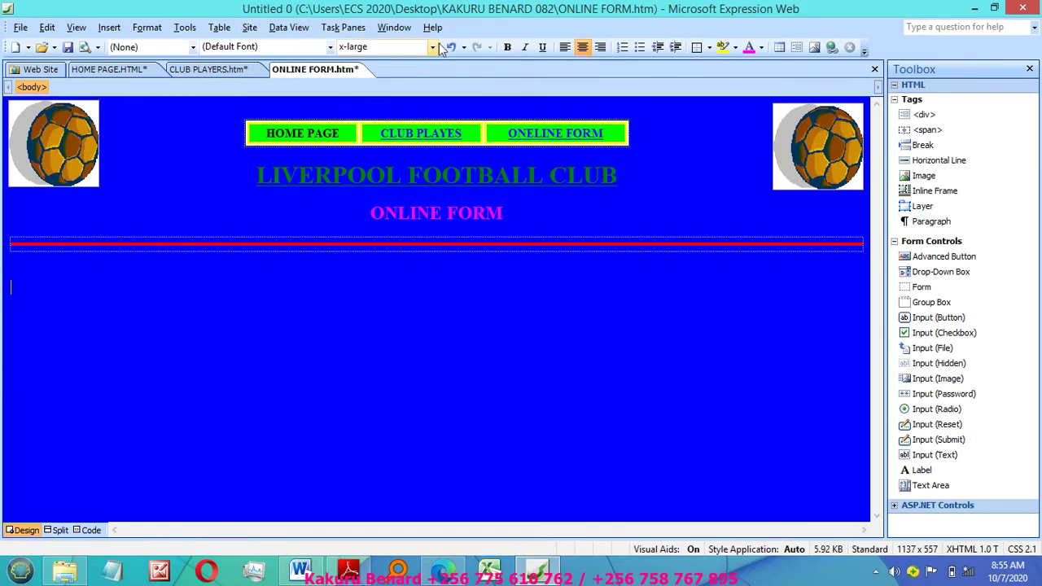
pyautogui.click(582, 47)
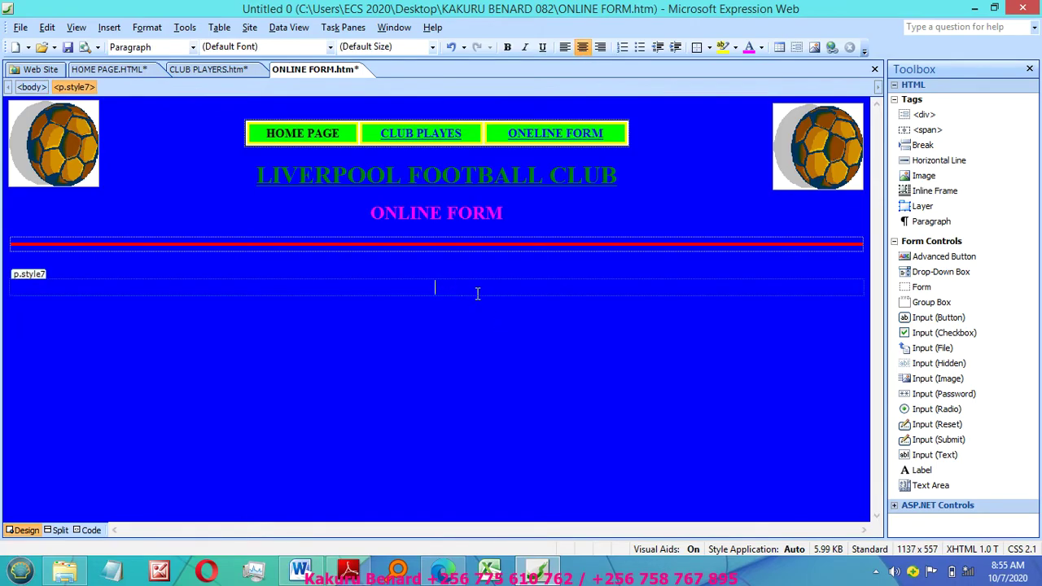
pyautogui.press('BackSpace')
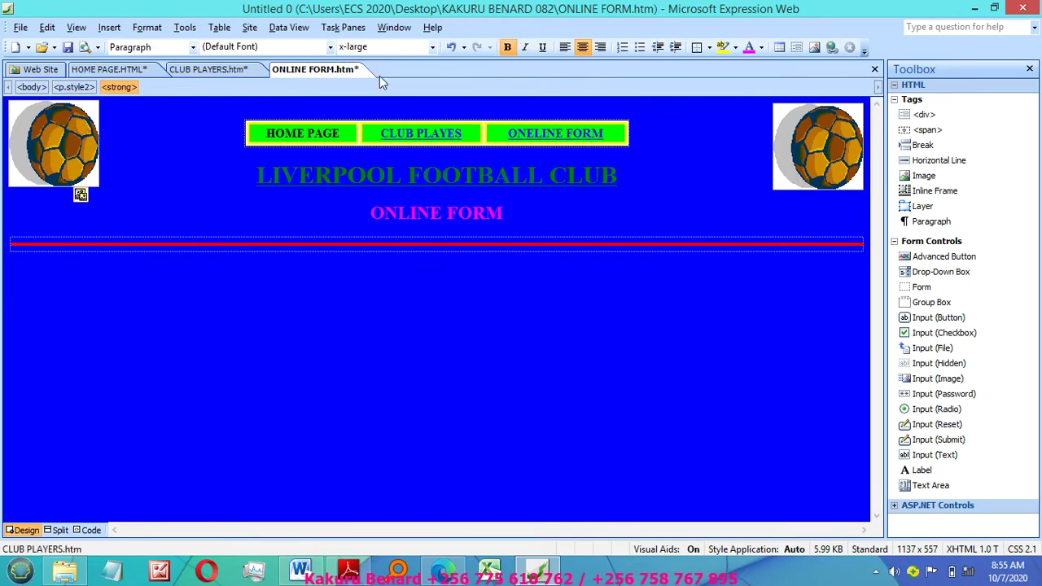
# Step: Insert a centered one-row, one-column table at 60% width with cell padding 2
pyautogui.click(218, 30)
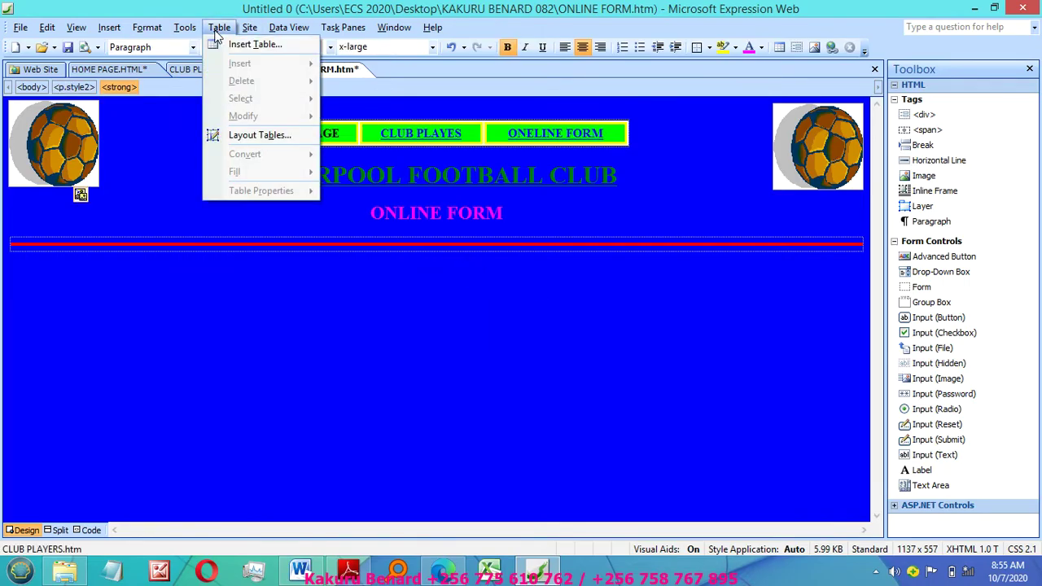
pyautogui.click(256, 44)
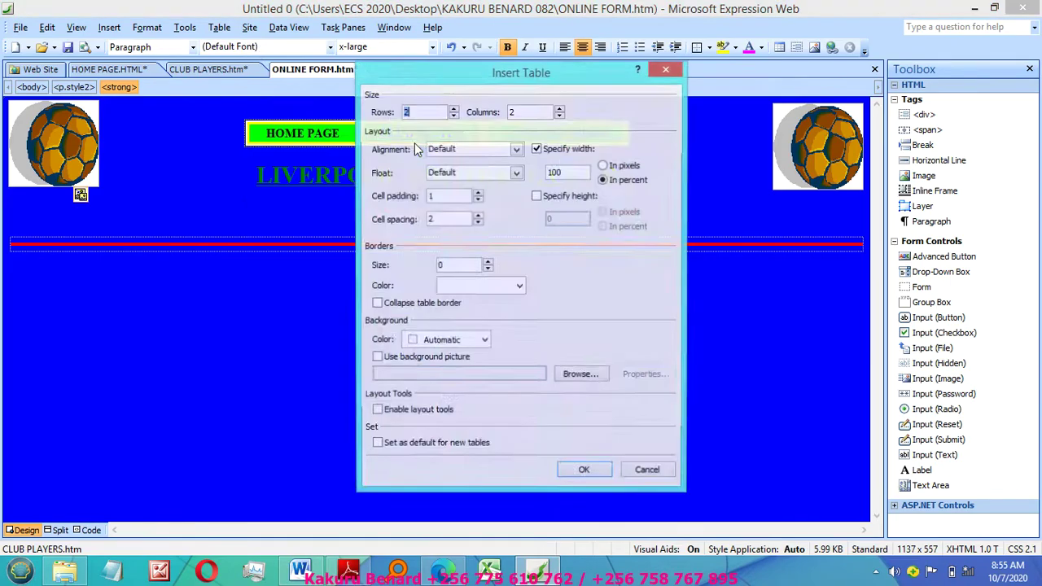
pyautogui.click(453, 115)
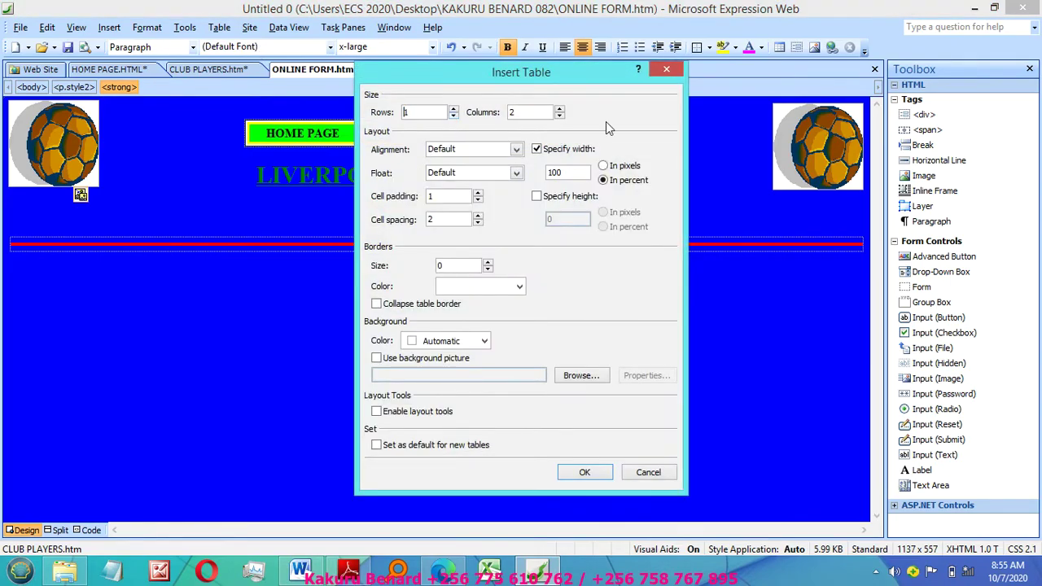
pyautogui.click(559, 116)
pyautogui.click(516, 149)
pyautogui.click(461, 194)
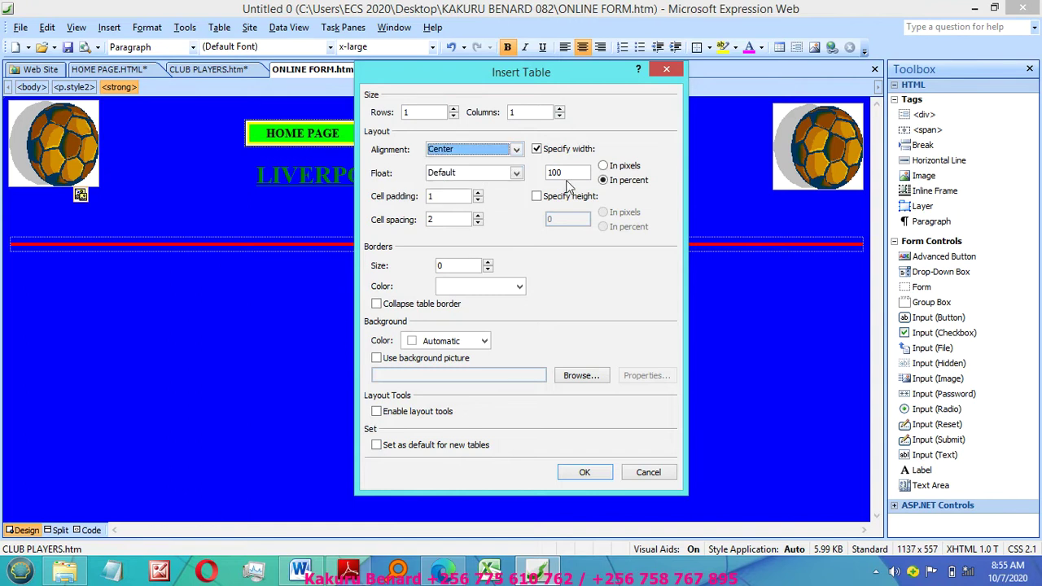
pyautogui.moveTo(564, 172); pyautogui.dragTo(537, 178)
pyautogui.write('60')
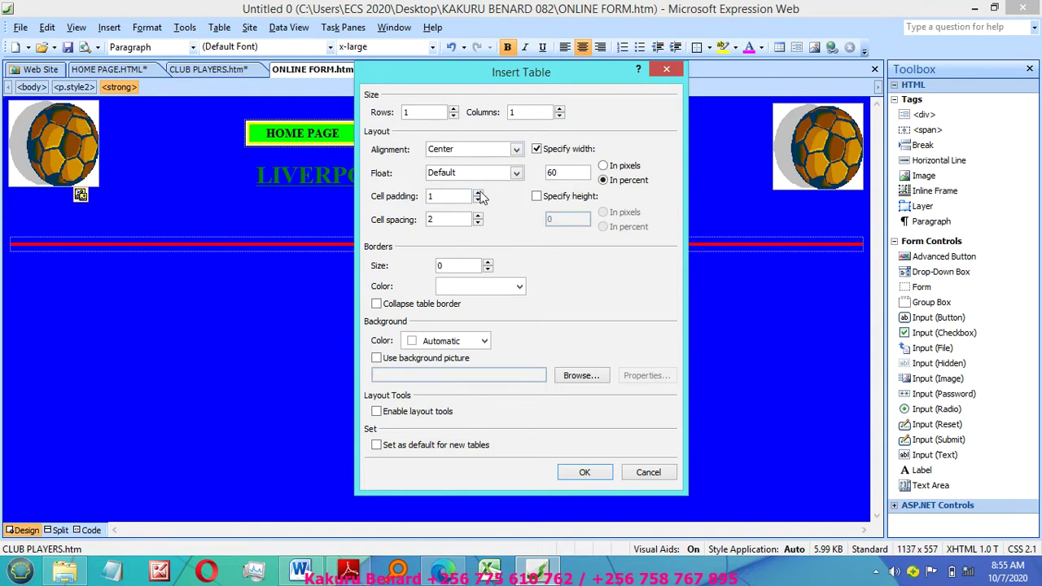
pyautogui.click(478, 193)
pyautogui.click(585, 472)
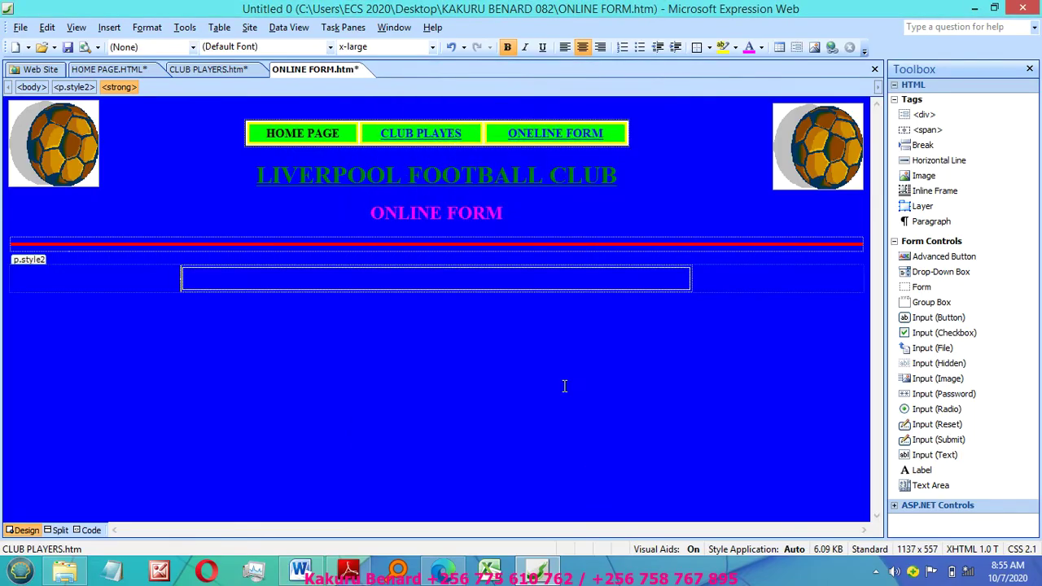
# Step: Apply the Grid 1 Table AutoFormat to the new table
pyautogui.click(440, 276)
pyautogui.rightClick(439, 277)
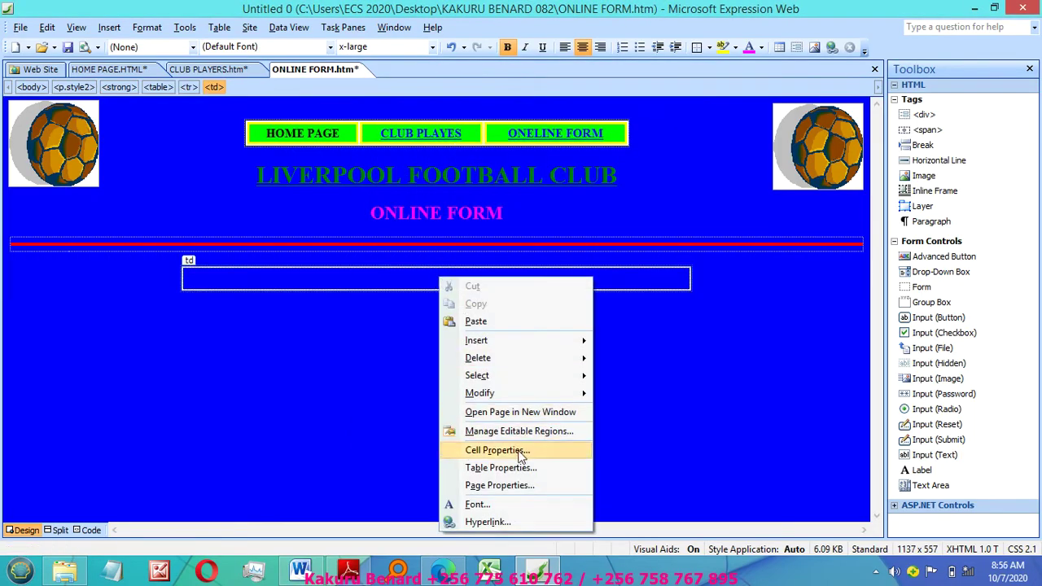
pyautogui.moveTo(565, 399)
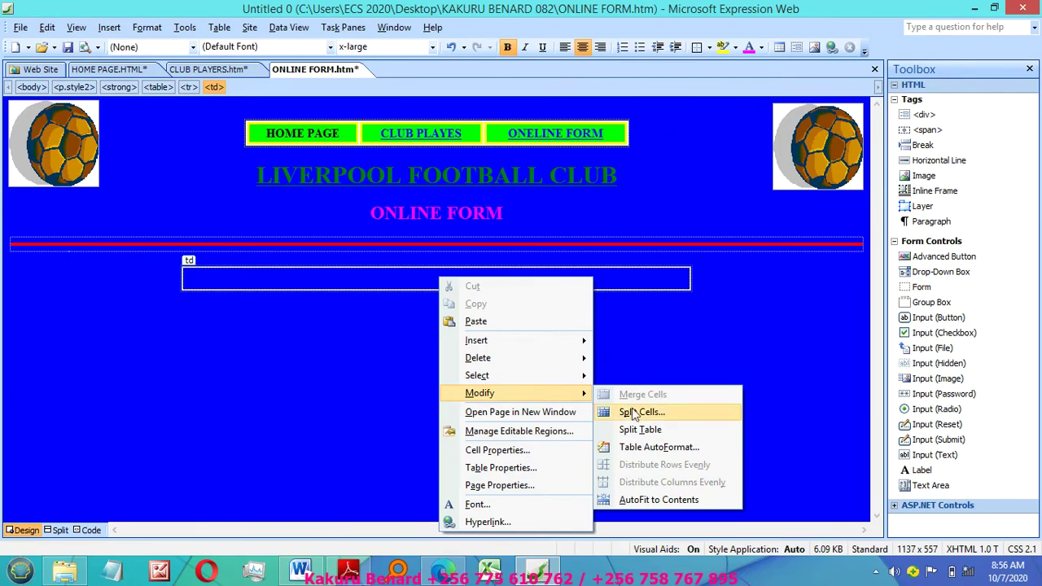
pyautogui.click(651, 450)
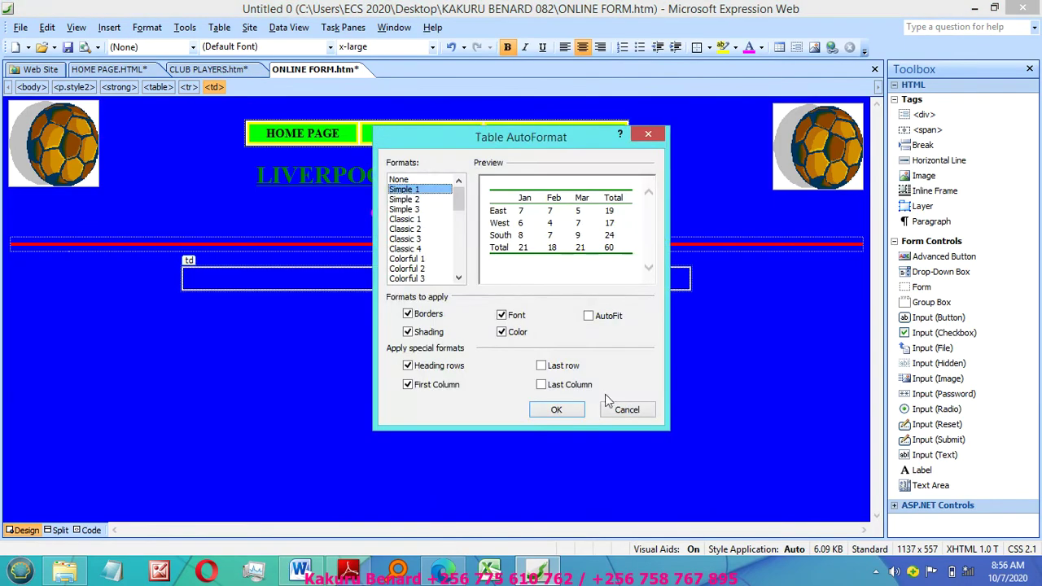
pyautogui.moveTo(454, 205)
pyautogui.mouseDown()
pyautogui.moveTo(461, 241)
pyautogui.moveTo(458, 218)
pyautogui.mouseUp()
pyautogui.click(411, 208)
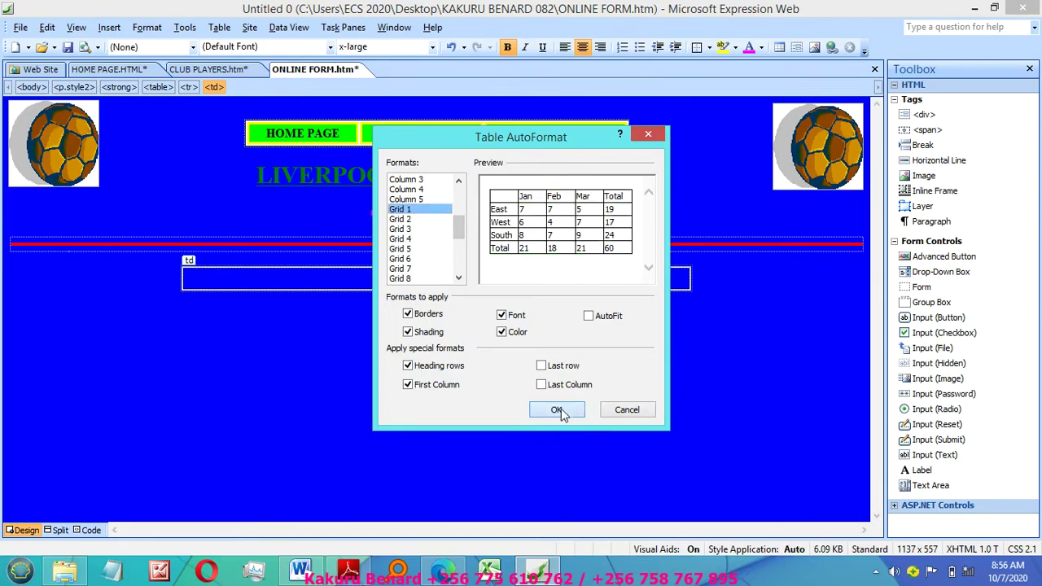
pyautogui.click(557, 410)
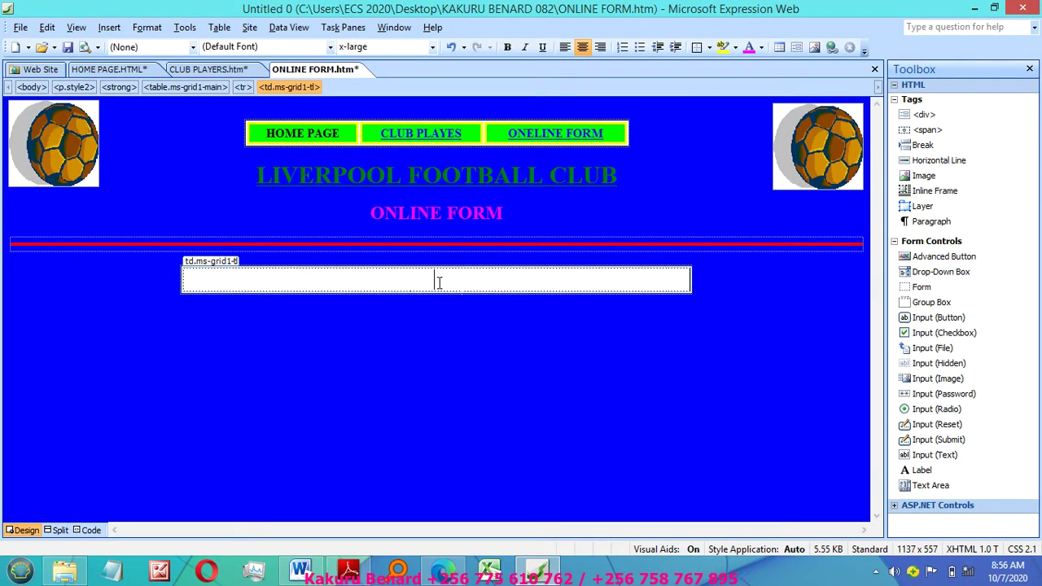
# Step: Title the cell ONLINE REGISTRATION FORM with a horizontal line and empty line beneath
pyautogui.write('CNL')
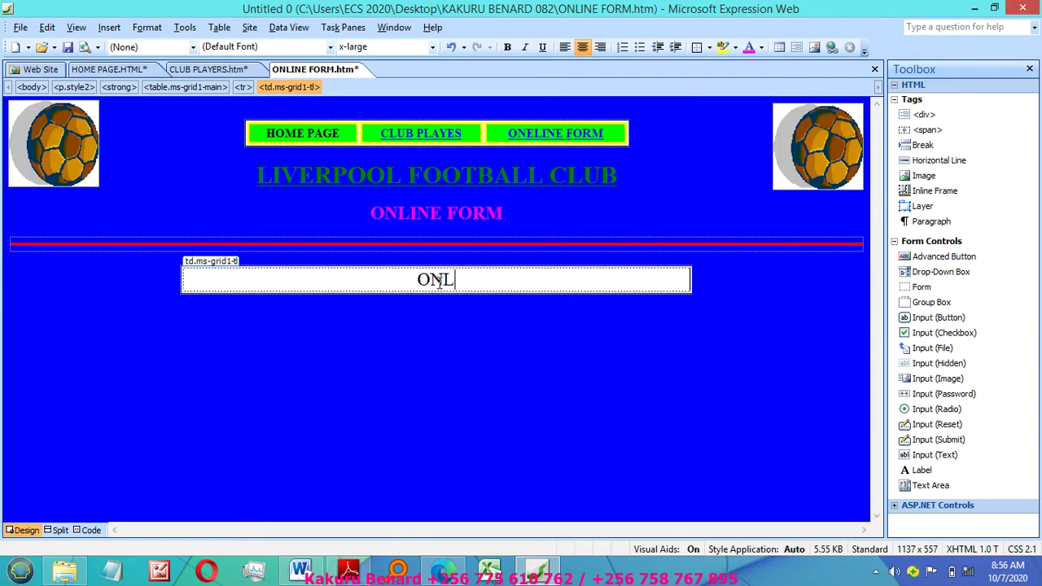
pyautogui.write('INE REGISTR')
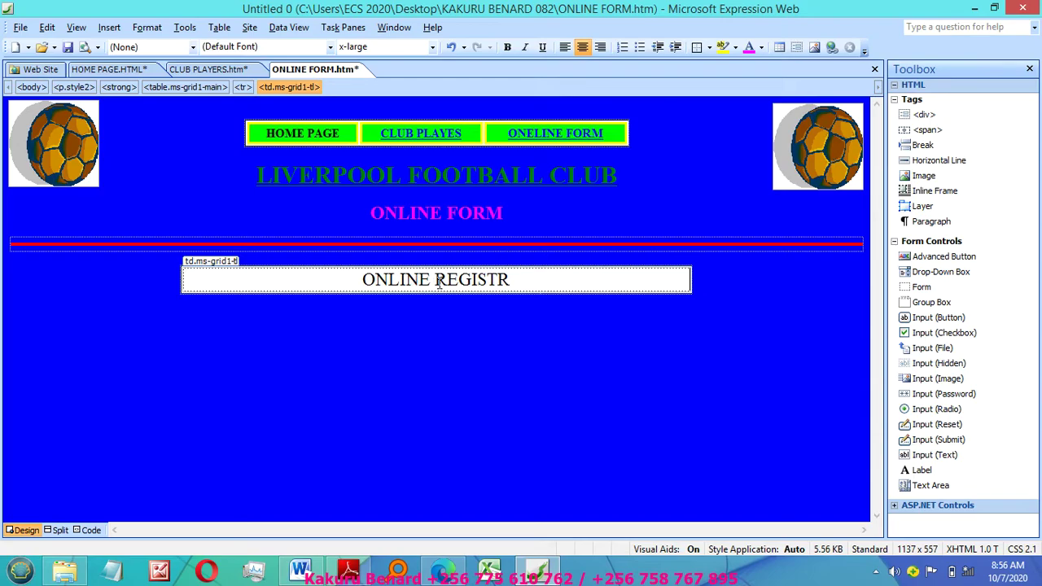
pyautogui.write('ATION FOR')
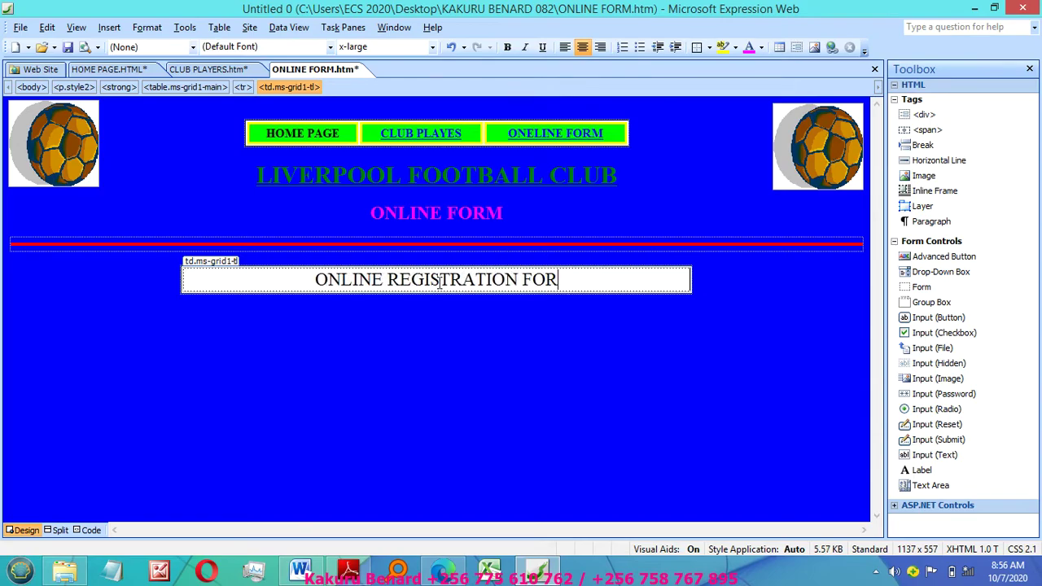
pyautogui.write('M')
pyautogui.press('Return')
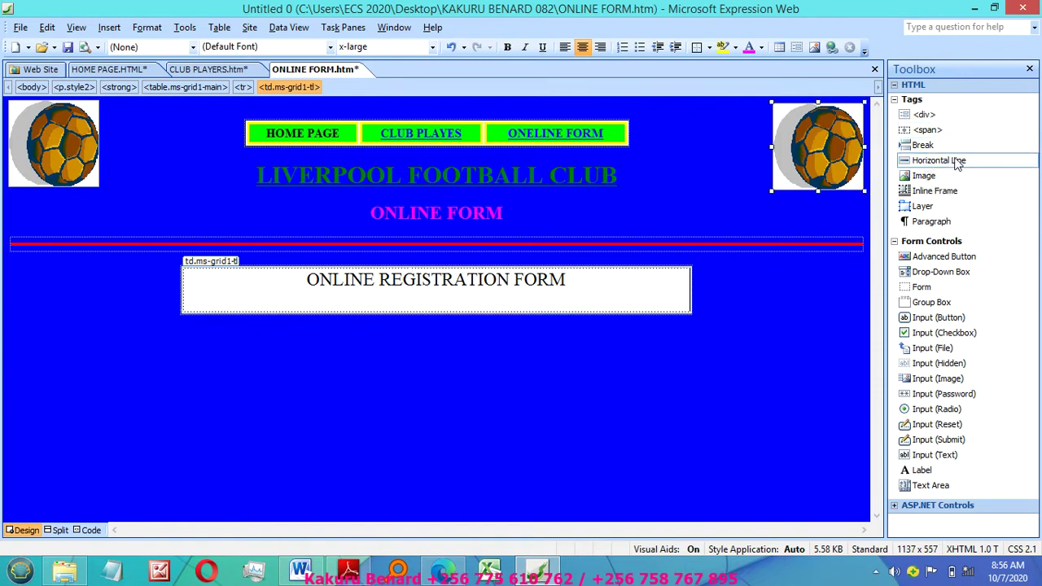
pyautogui.moveTo(956, 162); pyautogui.dragTo(429, 307)
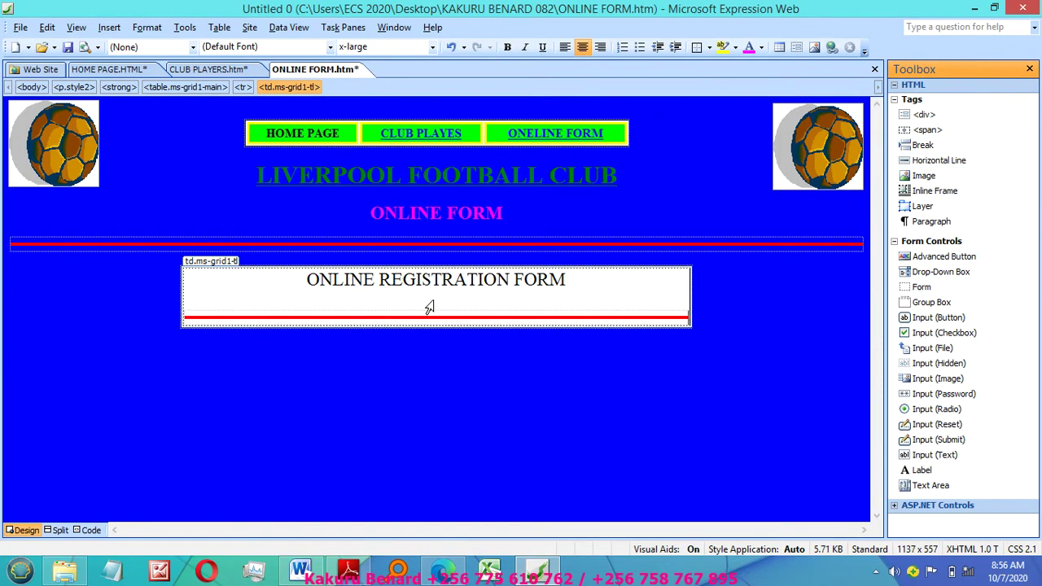
pyautogui.press('Return')
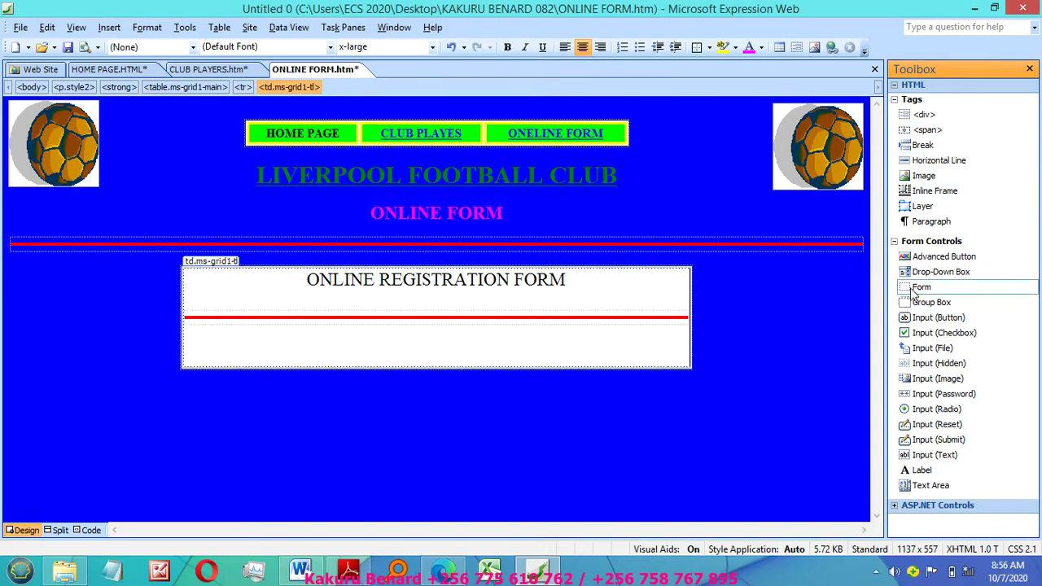
# Step: Insert a form with NAME:, AGE: and SEX: labels, each followed by a text field
pyautogui.moveTo(915, 294); pyautogui.dragTo(393, 339)
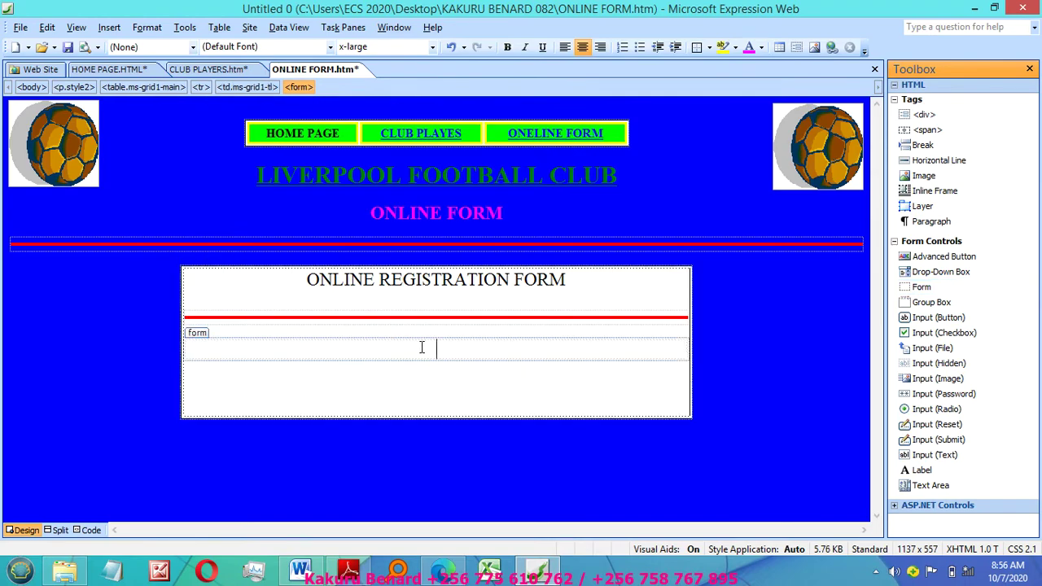
pyautogui.write('NAME:')
pyautogui.moveTo(908, 457); pyautogui.dragTo(498, 349)
pyautogui.click(538, 350)
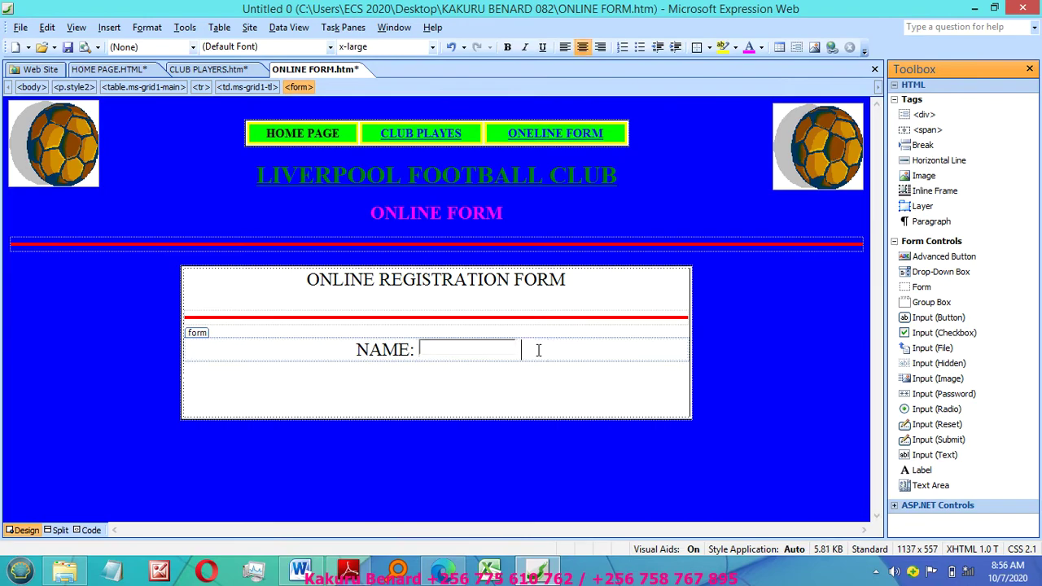
pyautogui.write('AGE')
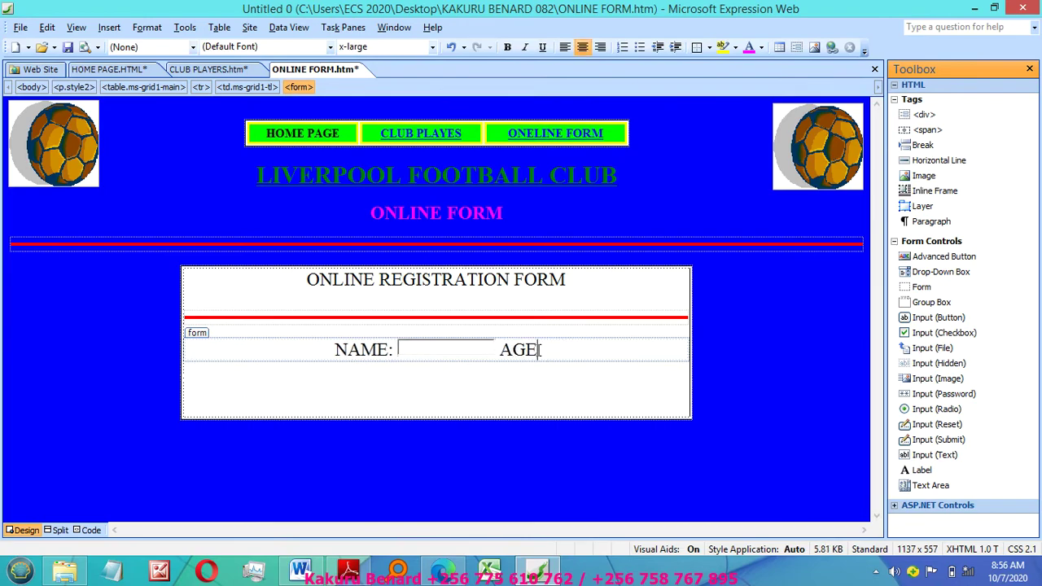
pyautogui.write(';')
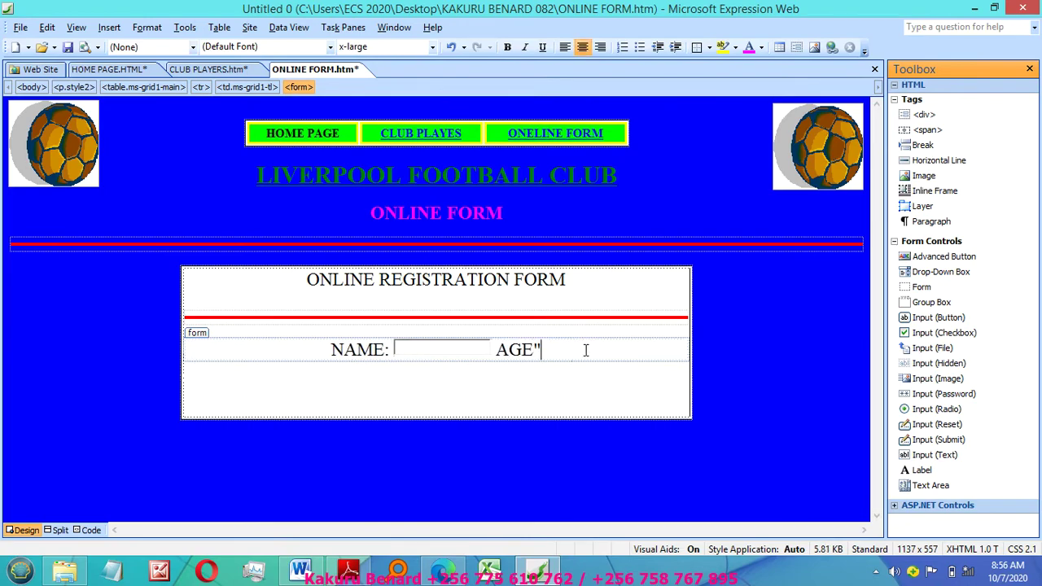
pyautogui.press('BackSpace')
pyautogui.write(':')
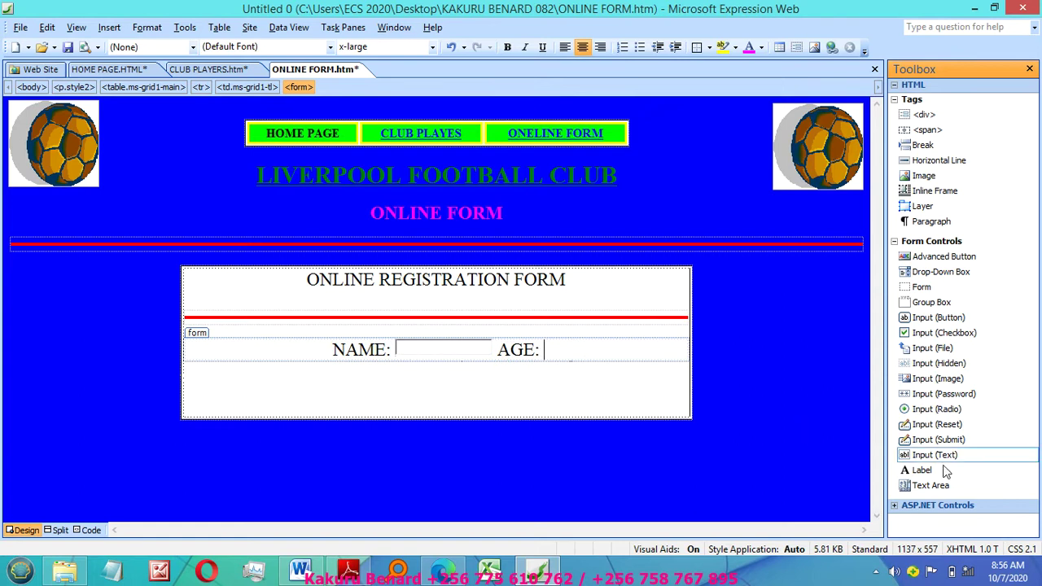
pyautogui.moveTo(934, 456); pyautogui.dragTo(548, 355)
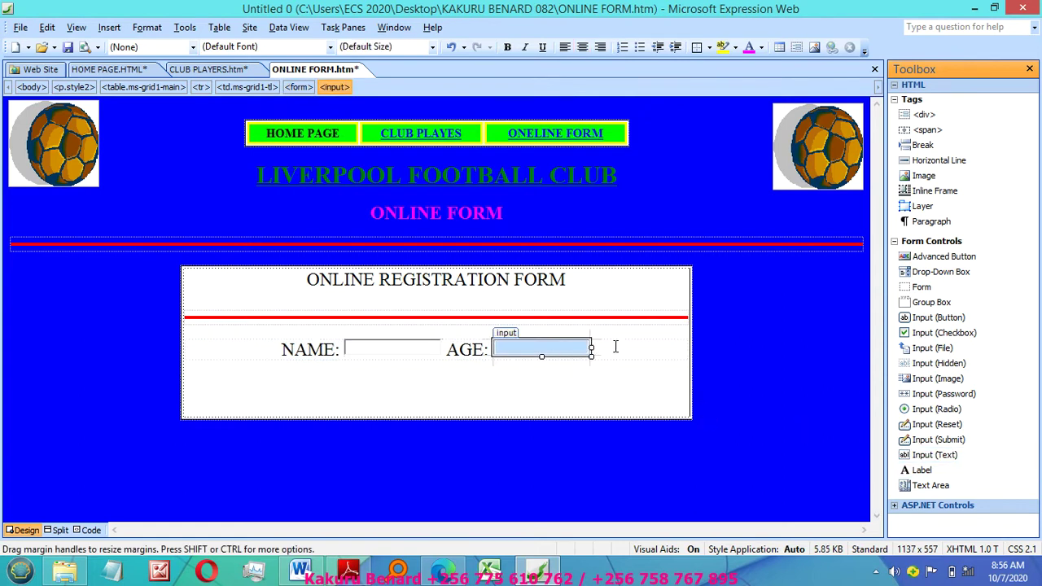
pyautogui.click(618, 347)
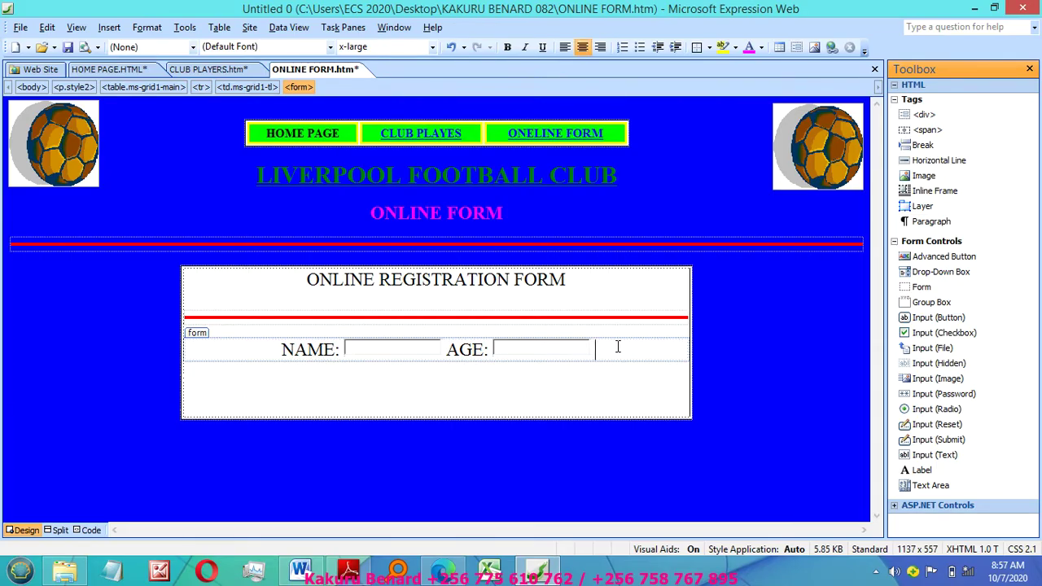
pyautogui.write('SEX')
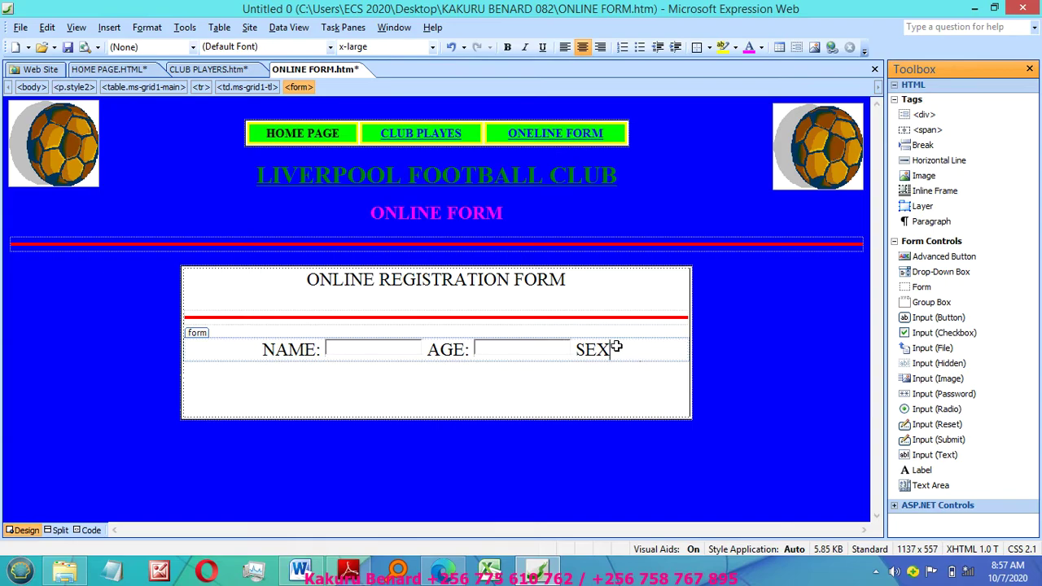
pyautogui.write(':')
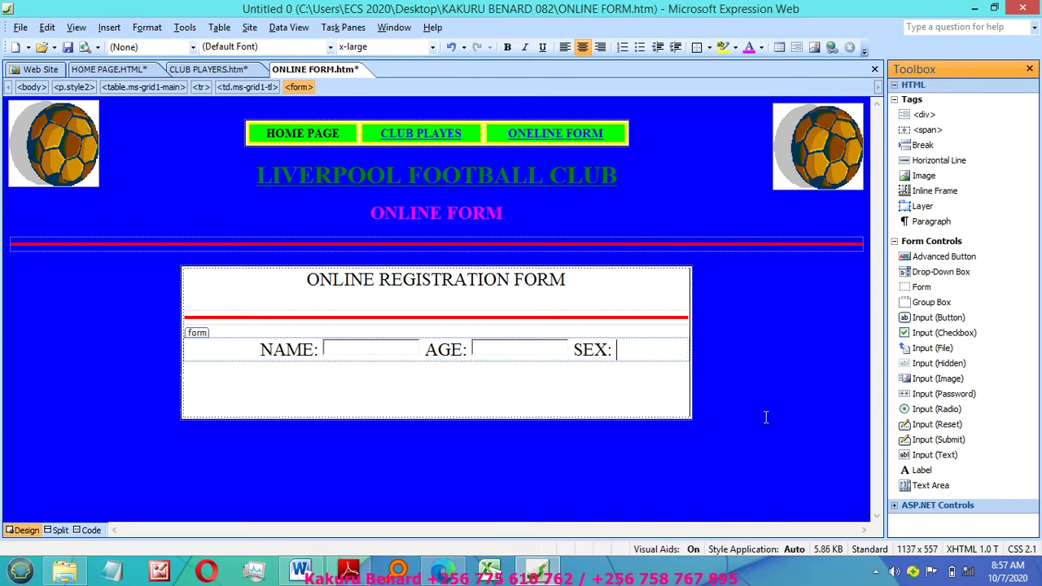
pyautogui.moveTo(905, 455); pyautogui.dragTo(645, 350)
# Step: Add a second line with POSITION: and T-SHIRT: labelled text fields
pyautogui.press('Return')
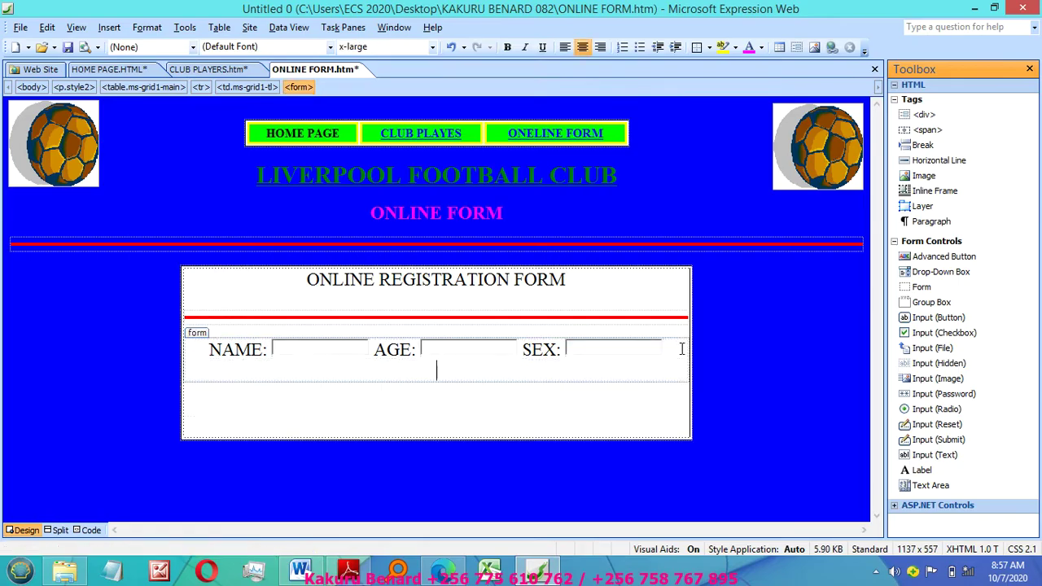
pyautogui.write('POSITION:')
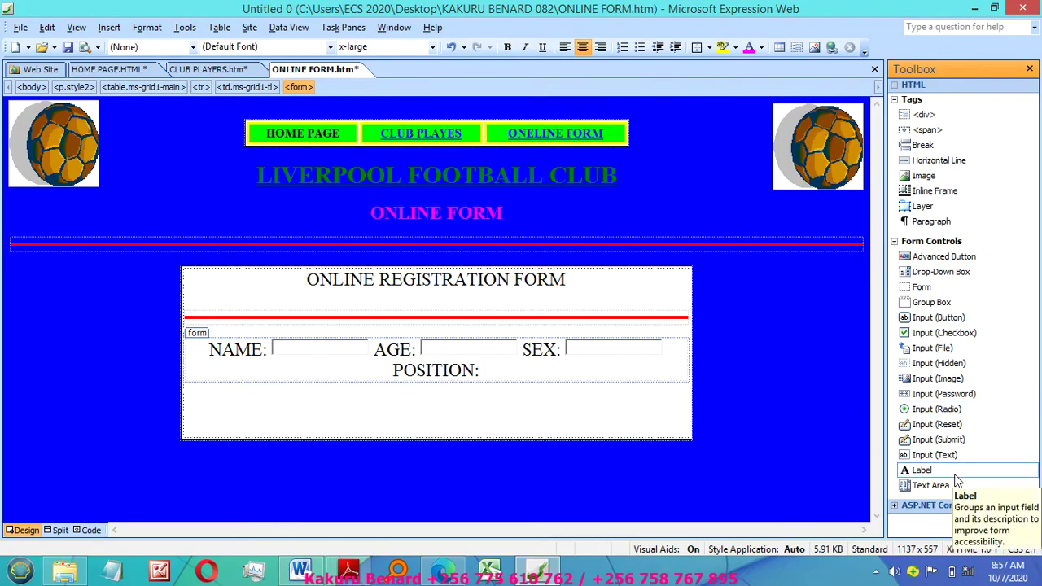
pyautogui.moveTo(935, 455); pyautogui.dragTo(488, 376)
pyautogui.click(545, 372)
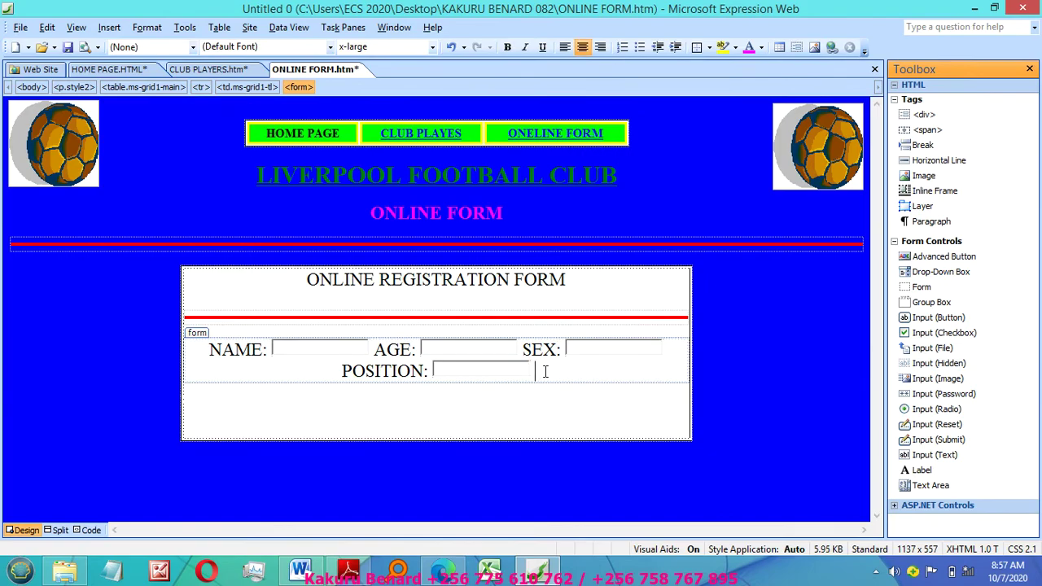
pyautogui.write('T')
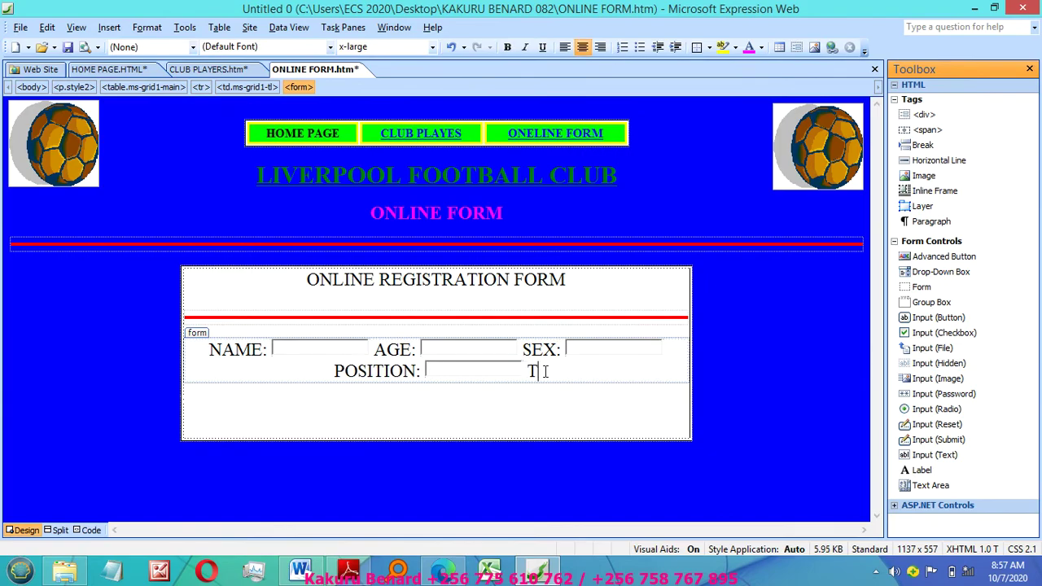
pyautogui.write('-SHIOR')
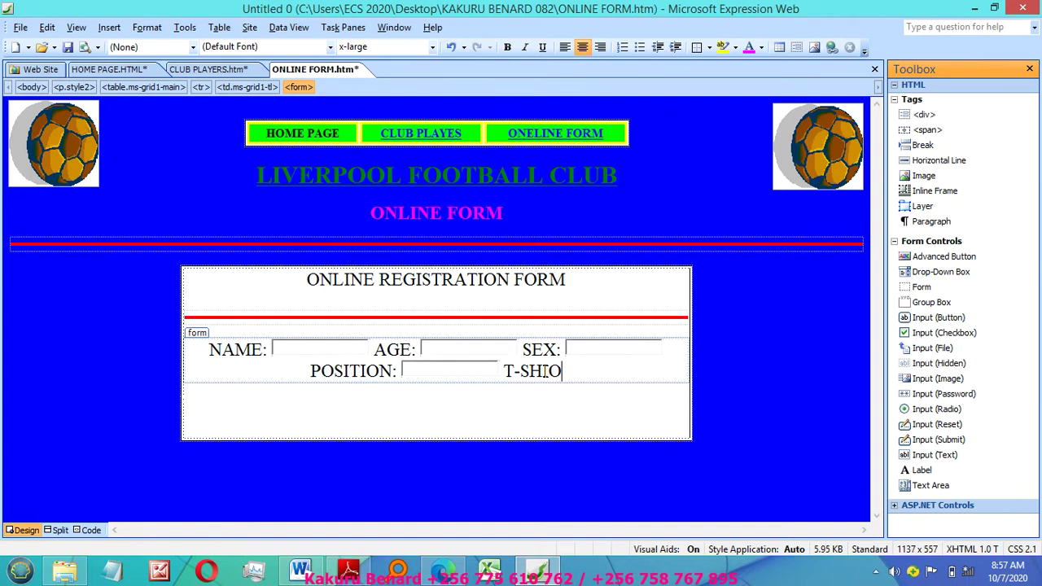
pyautogui.press('BackSpace')
pyautogui.press('BackSpace')
pyautogui.write('RT')
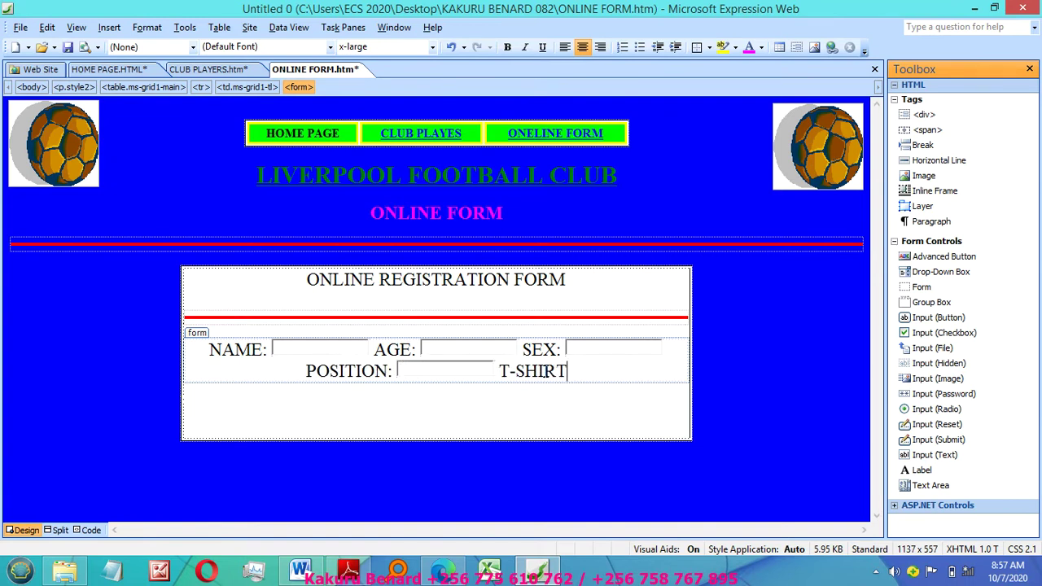
pyautogui.write(':')
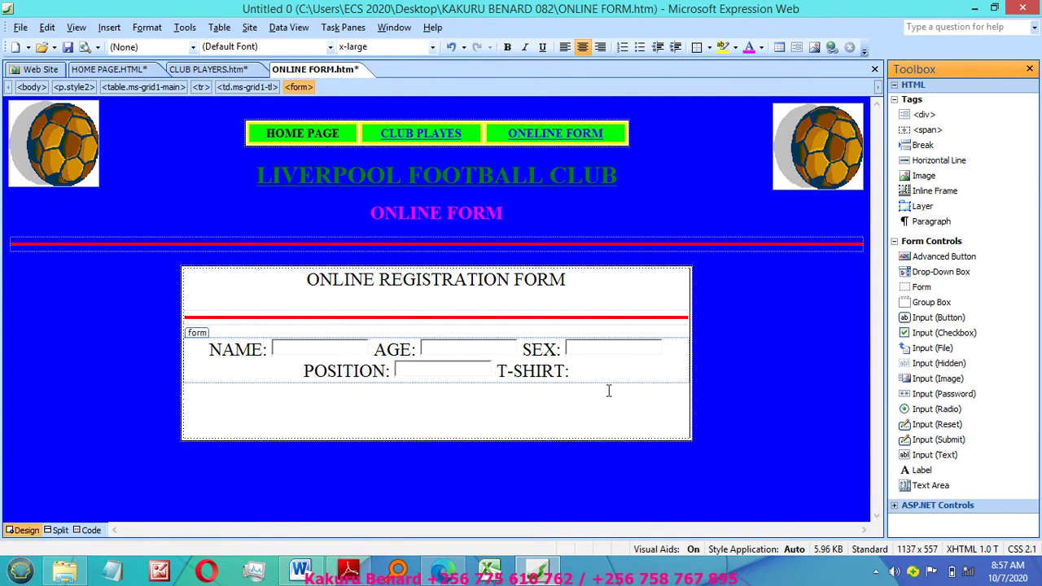
pyautogui.moveTo(903, 457); pyautogui.dragTo(573, 371)
pyautogui.click(657, 374)
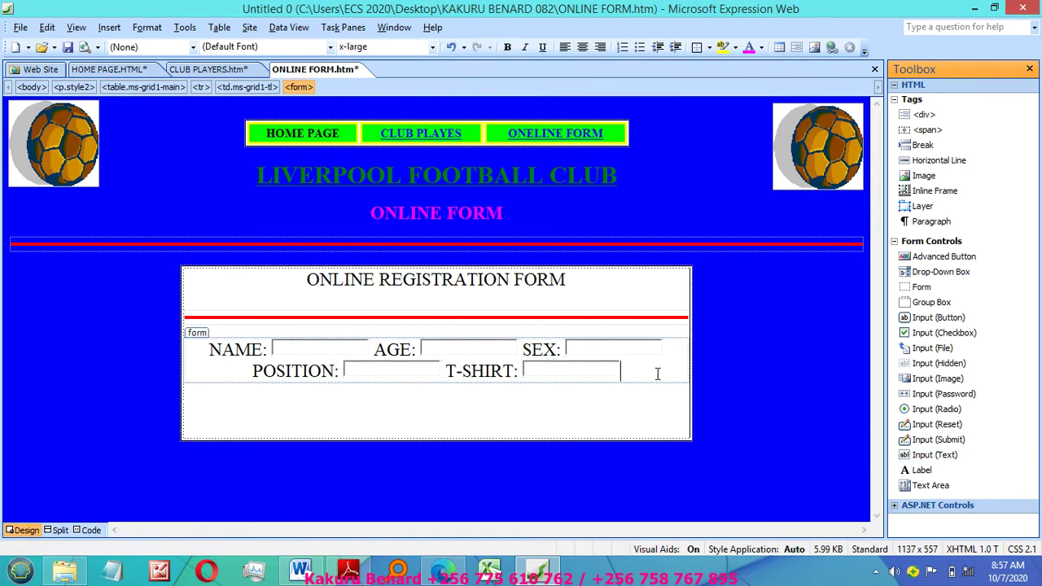
pyautogui.press('Return')
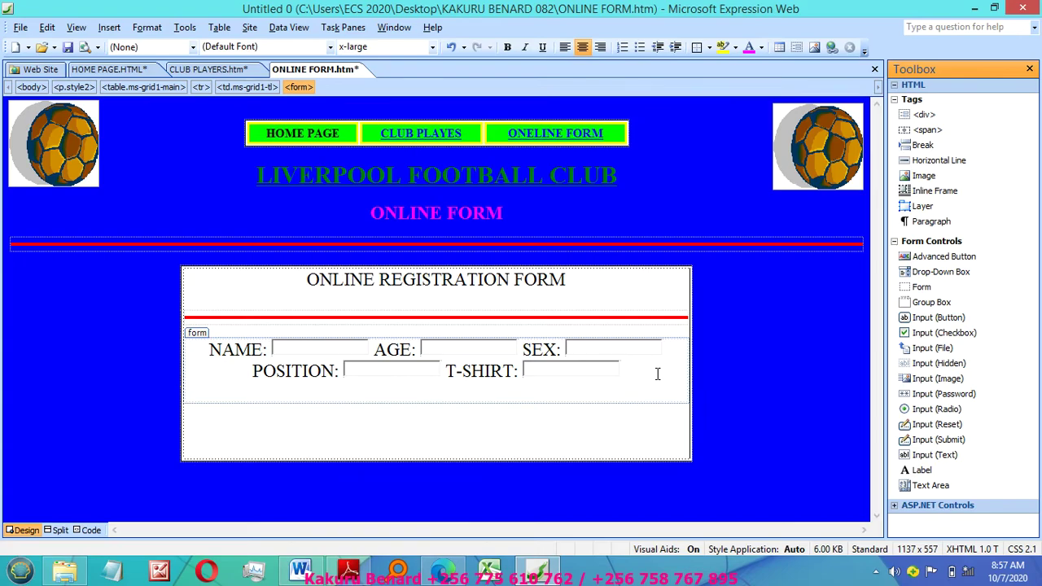
# Step: Type the HOBBY: label and add a checkbox followed by Clubbing
pyautogui.write('HOBBY')
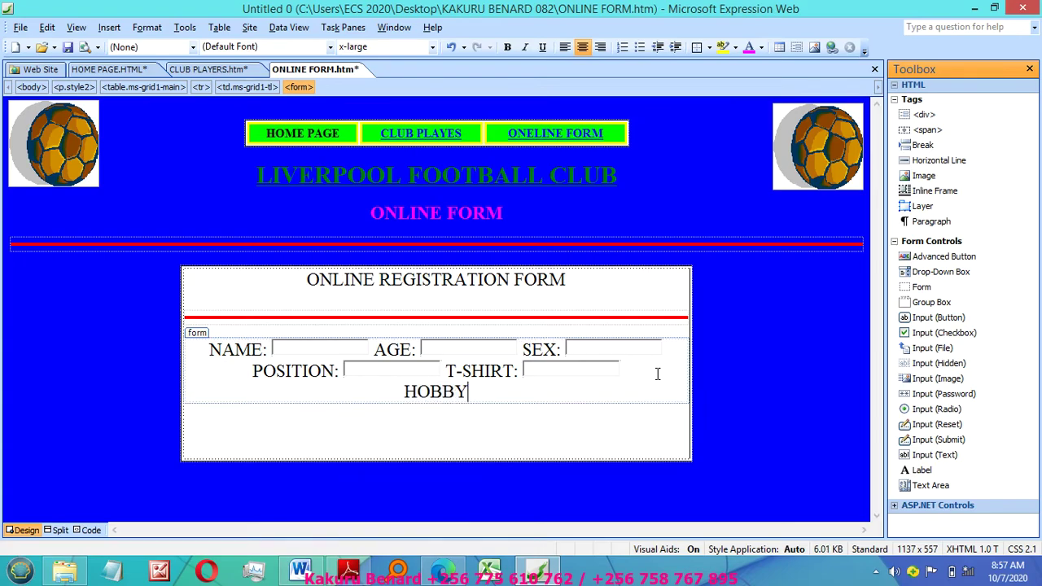
pyautogui.write(':')
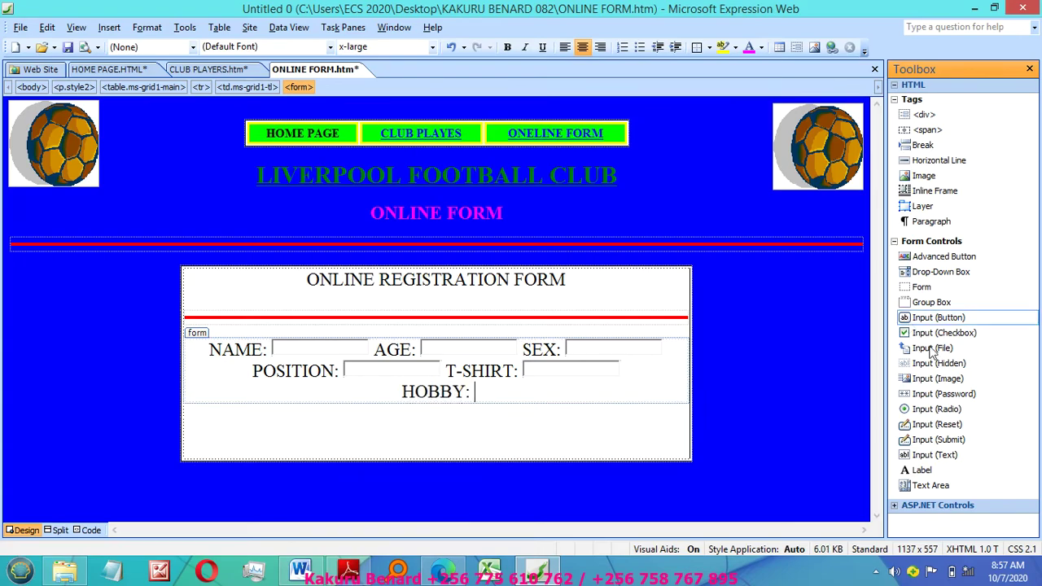
pyautogui.moveTo(918, 334); pyautogui.dragTo(537, 365)
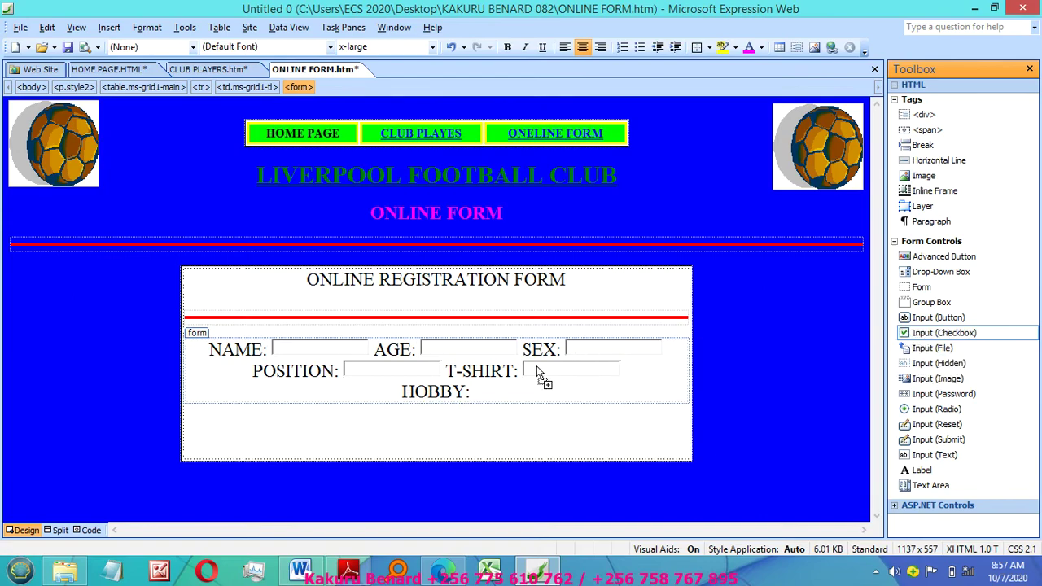
pyautogui.moveTo(492, 396); pyautogui.dragTo(493, 396)
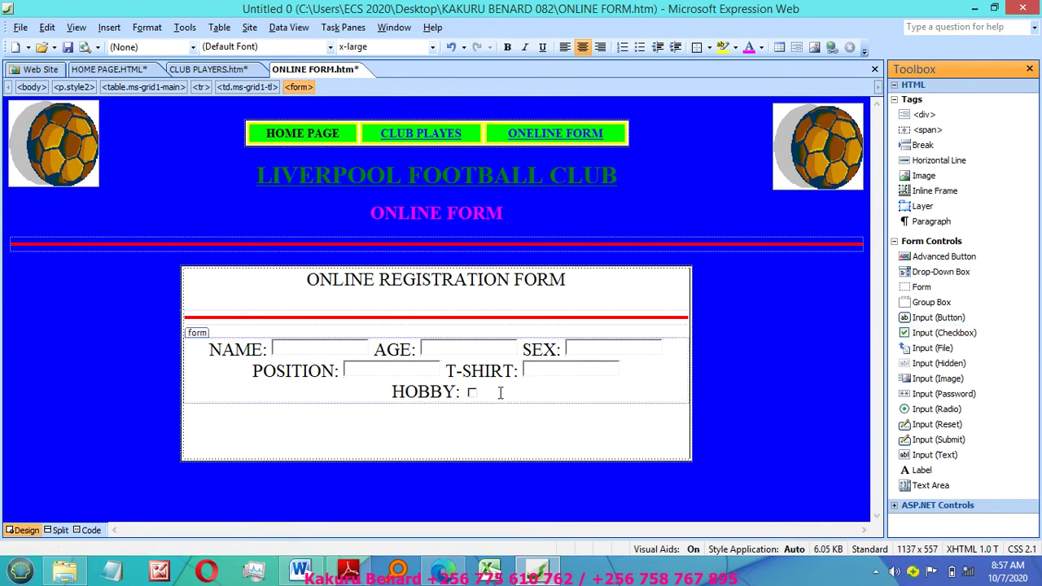
pyautogui.write('Club')
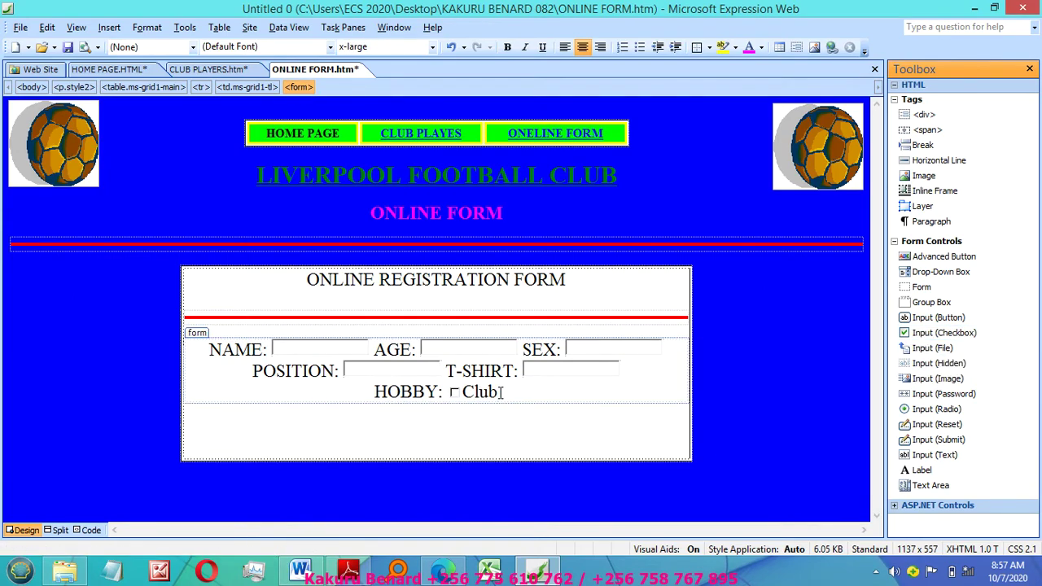
pyautogui.write('bing')
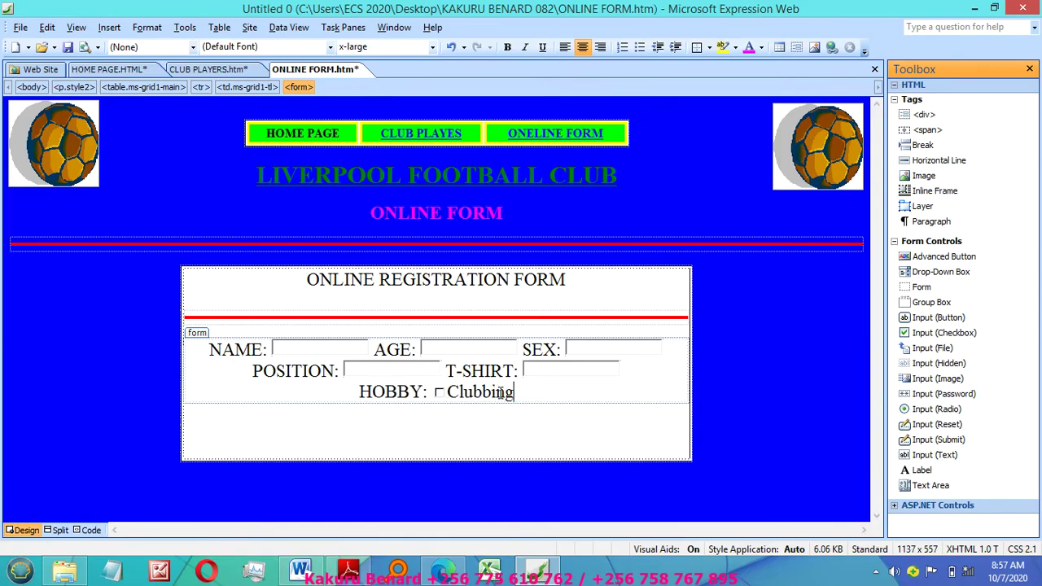
pyautogui.press('BackSpace')
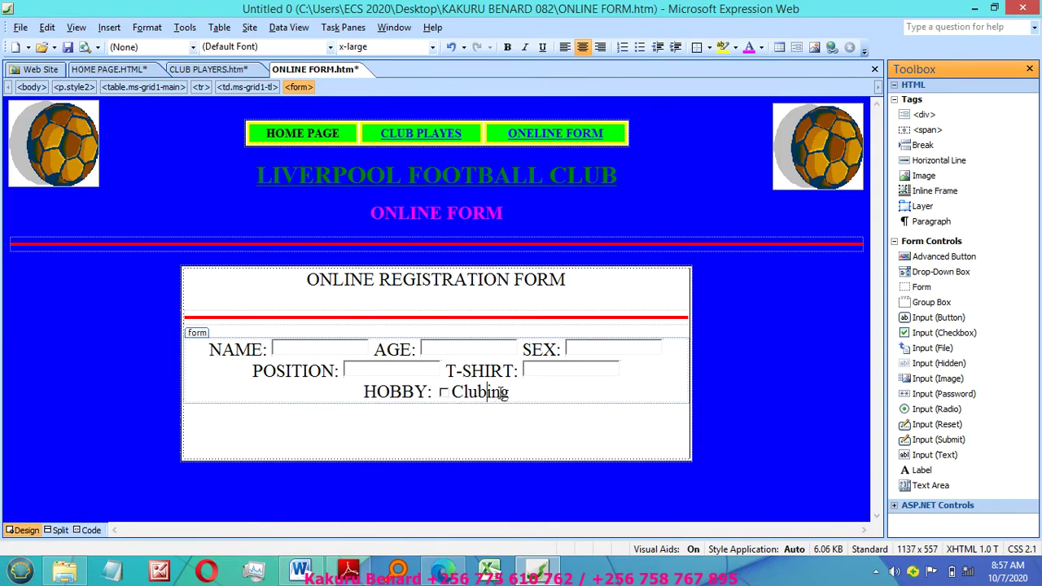
pyautogui.click(518, 394)
# Step: Add Swimming and Reading checkboxes and correct the Clubbing spelling
pyautogui.moveTo(928, 337); pyautogui.dragTo(535, 395)
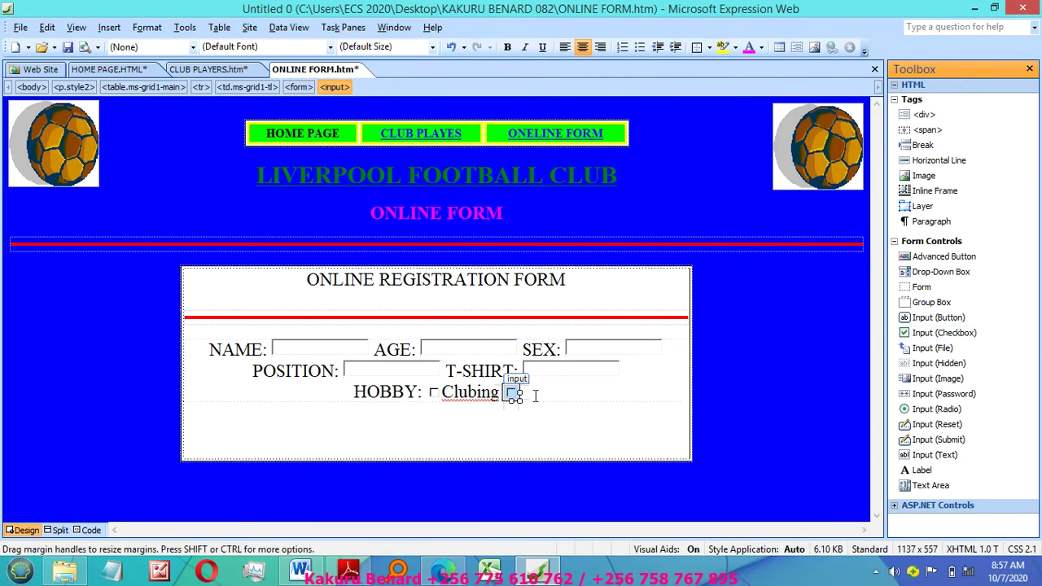
pyautogui.click(536, 395)
pyautogui.write('S')
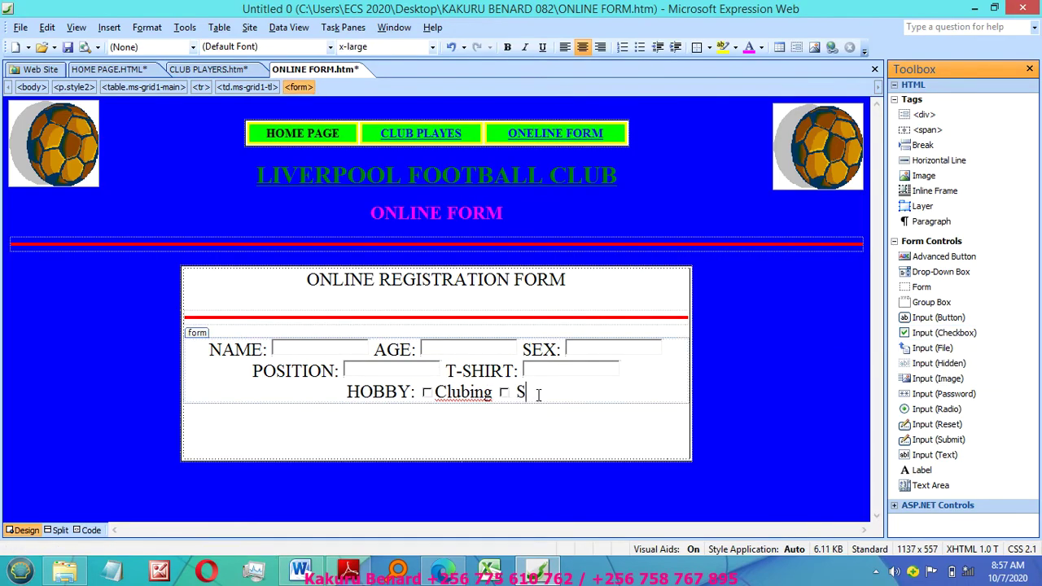
pyautogui.write('winming')
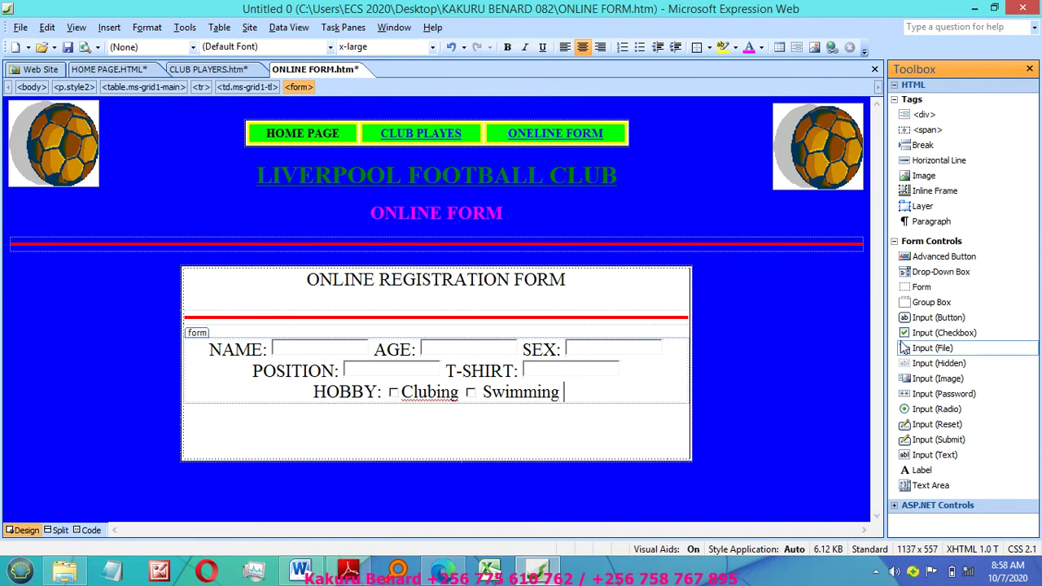
pyautogui.moveTo(906, 333); pyautogui.dragTo(595, 394)
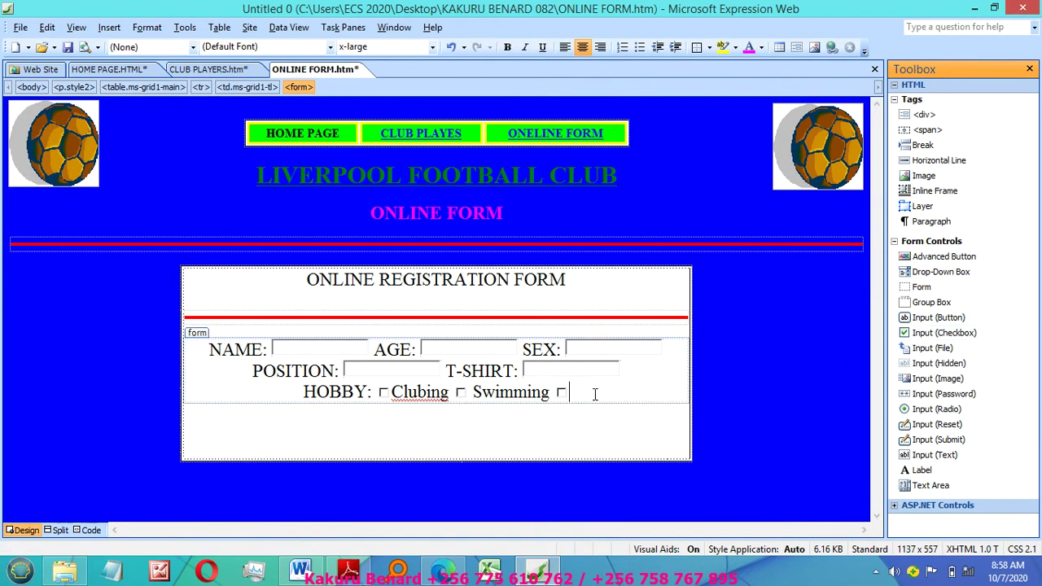
pyautogui.write('Reading')
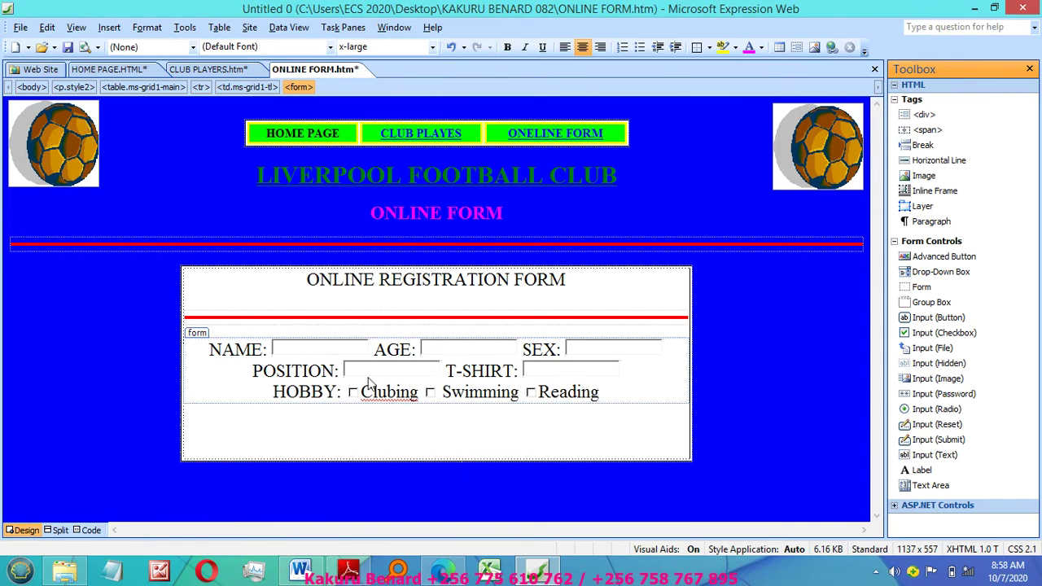
pyautogui.rightClick(388, 392)
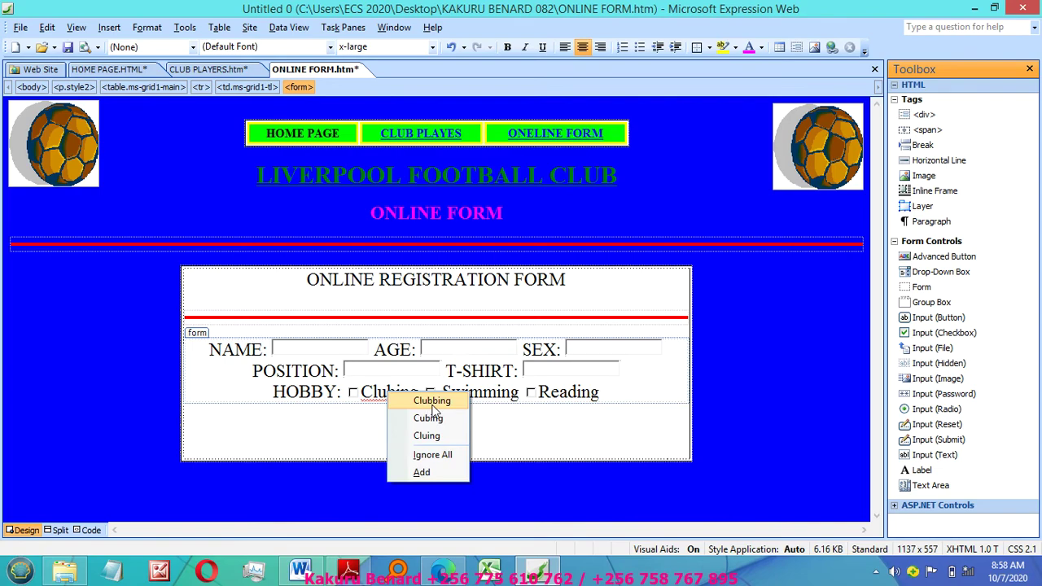
pyautogui.click(432, 402)
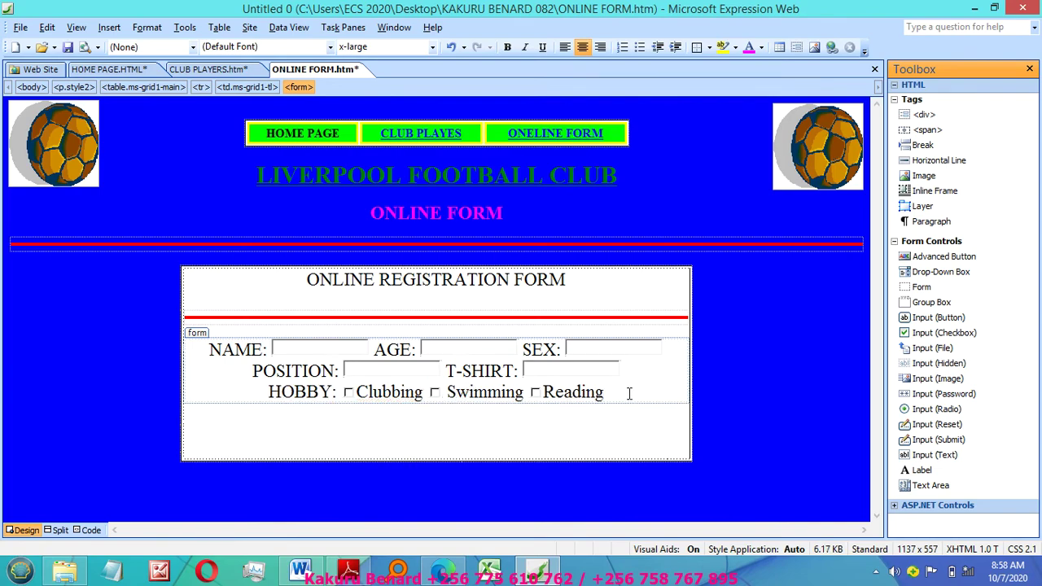
pyautogui.press('Return')
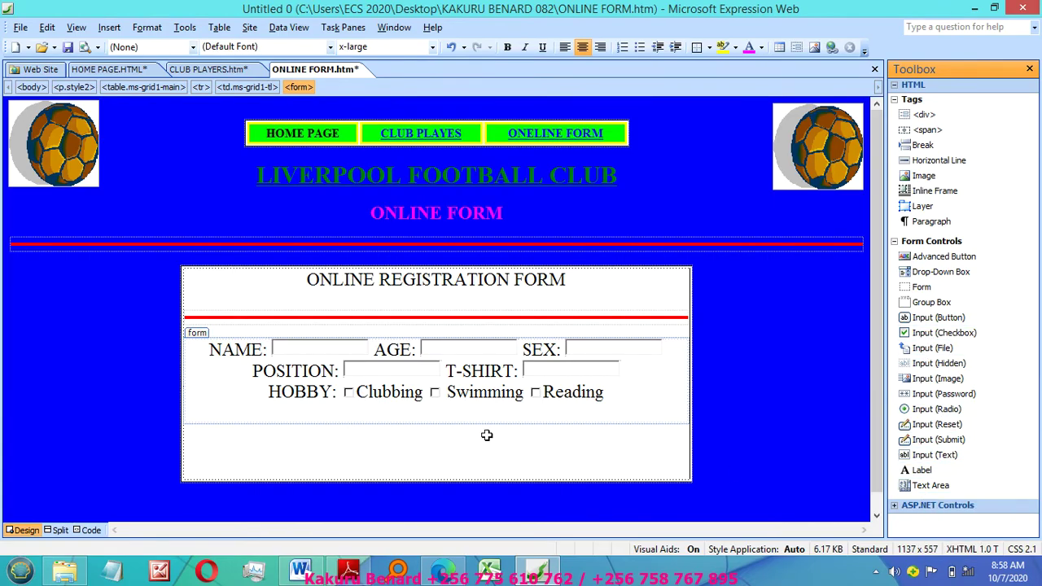
# Step: Add a COMMENT: label with a text area, then a horizontal line below it
pyautogui.write('COMMEN')
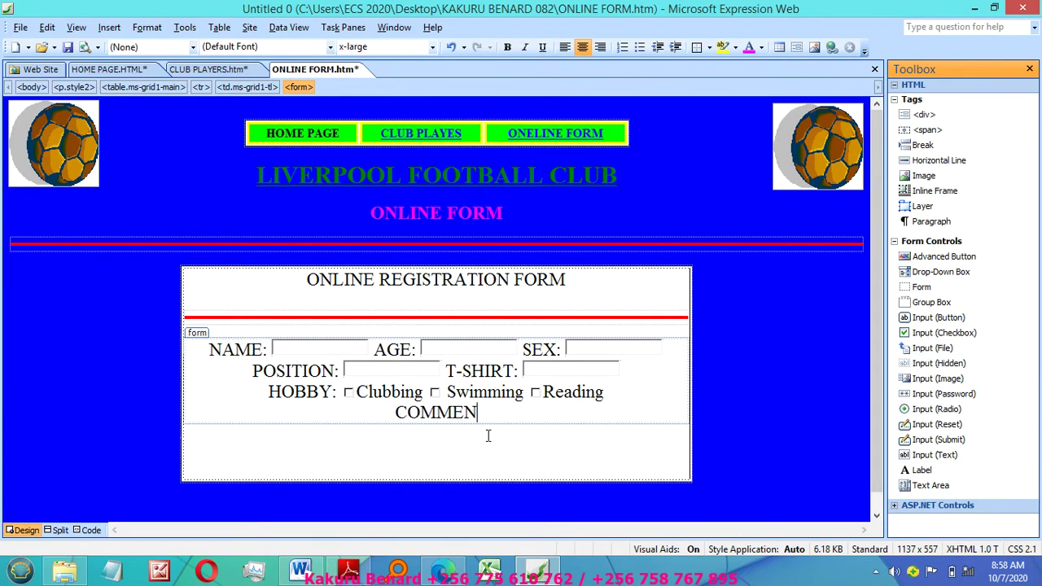
pyautogui.write('T:')
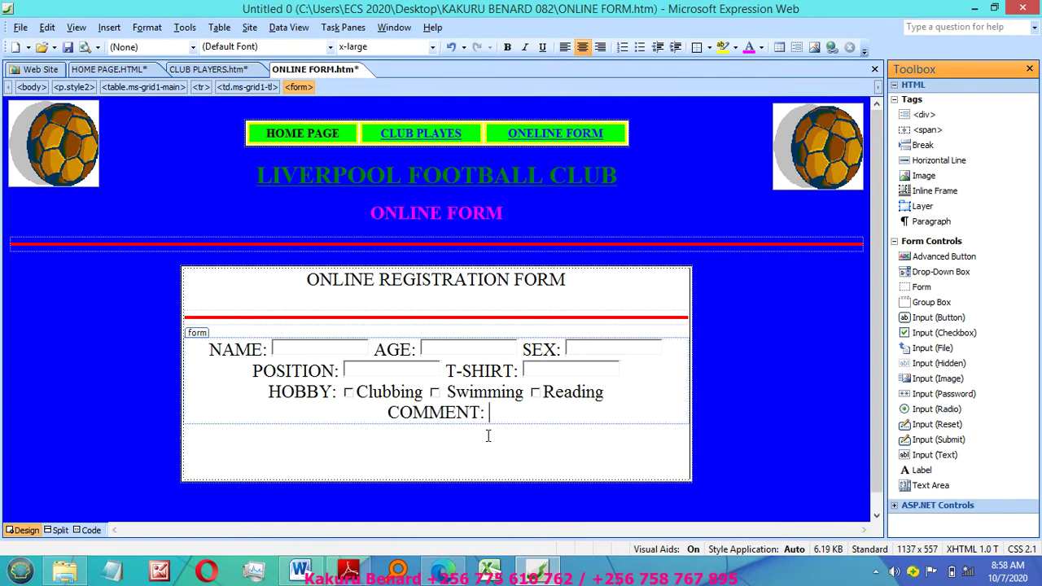
pyautogui.moveTo(923, 486); pyautogui.dragTo(502, 416)
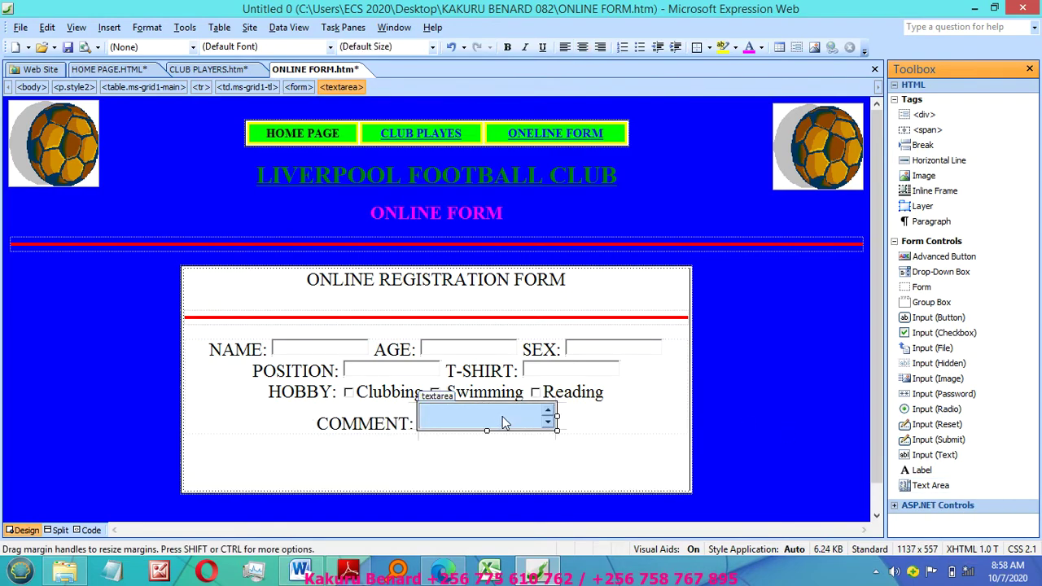
pyautogui.click(573, 417)
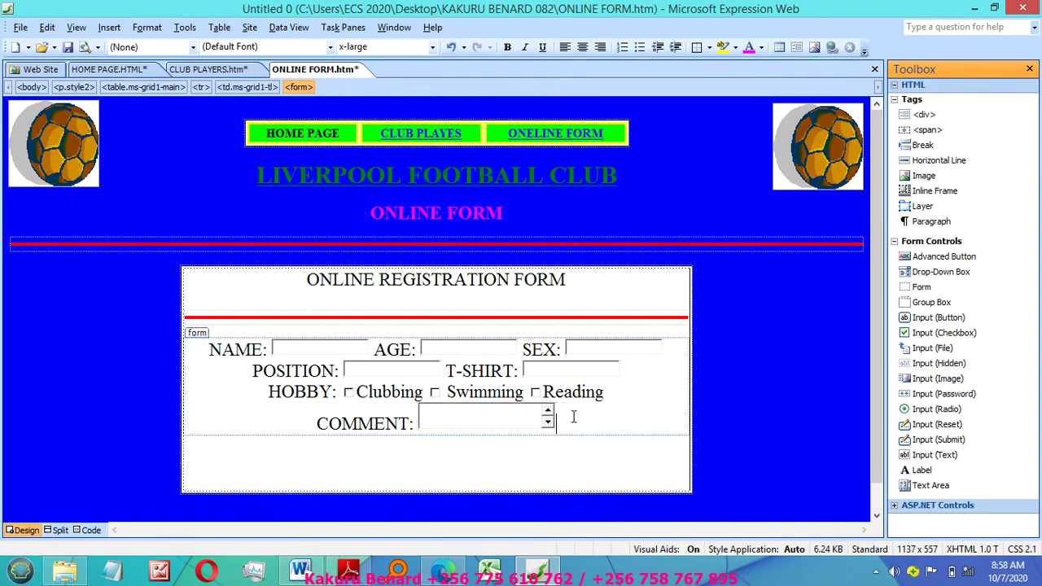
pyautogui.press('Return')
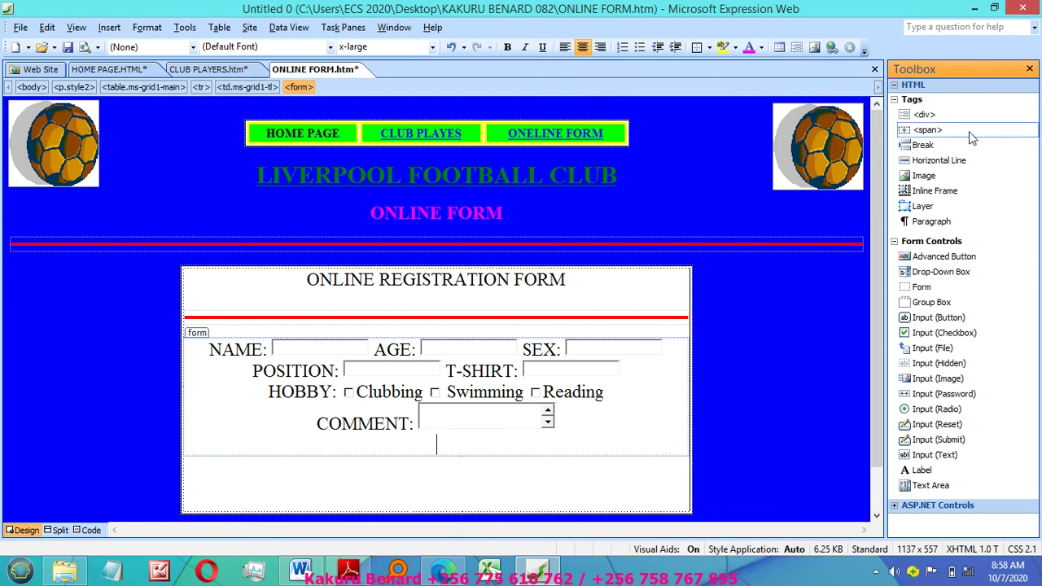
pyautogui.moveTo(934, 161); pyautogui.dragTo(423, 446)
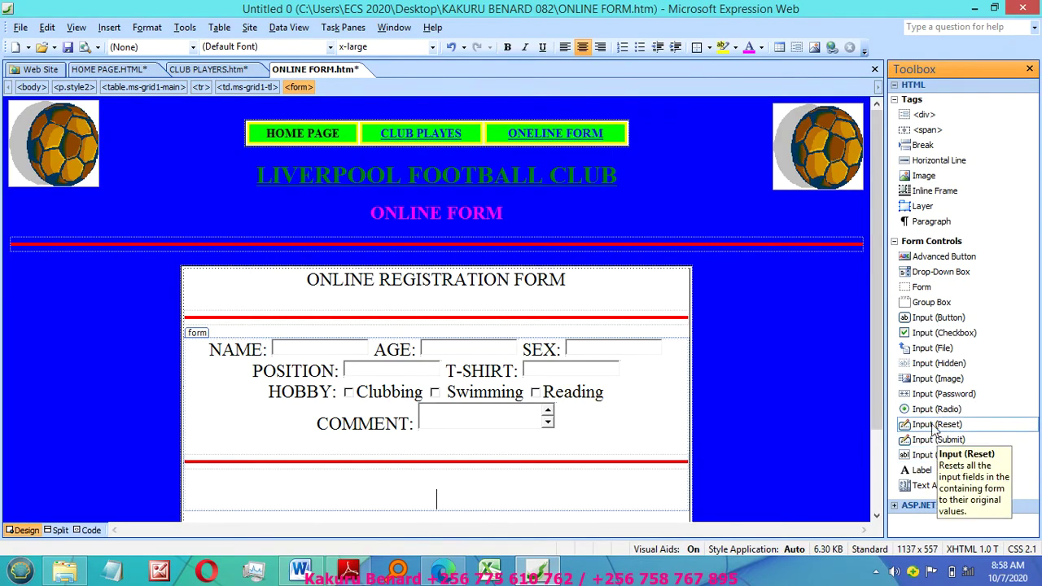
# Step: Add a submit button to the registration form labelled SEND
pyautogui.moveTo(938, 446); pyautogui.dragTo(379, 465)
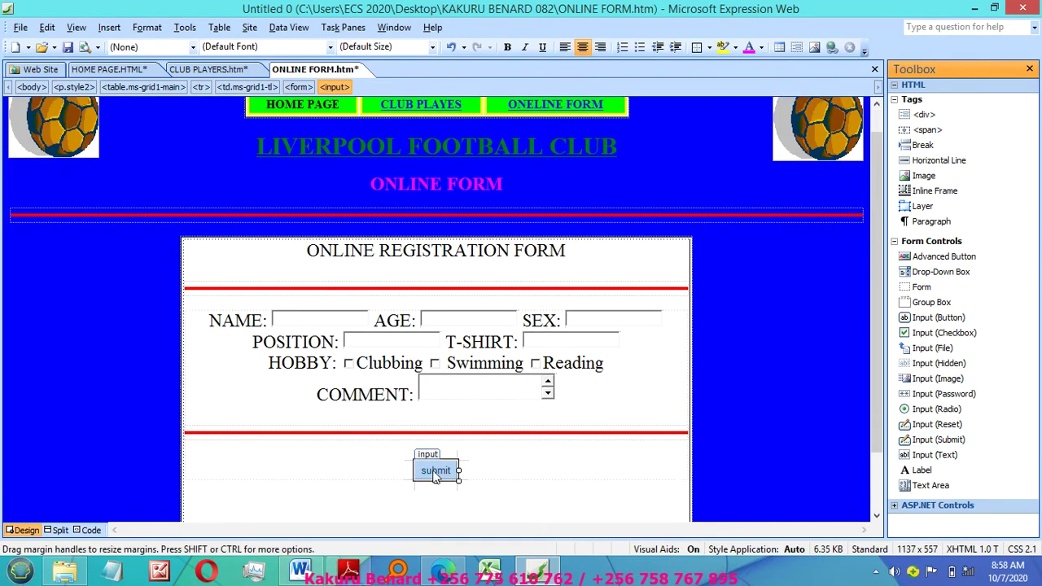
pyautogui.doubleClick(435, 474)
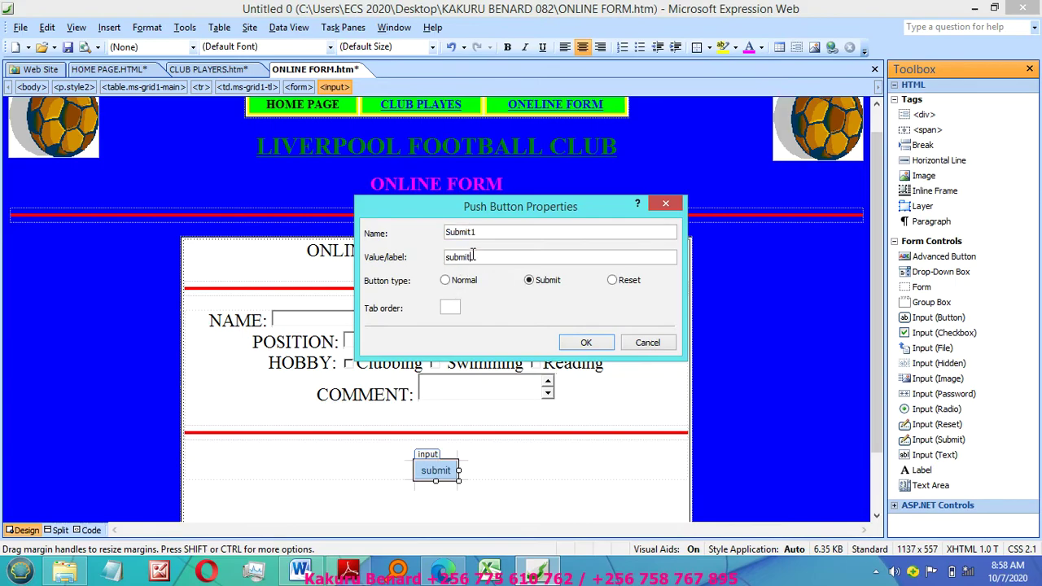
pyautogui.moveTo(474, 255); pyautogui.dragTo(431, 259)
pyautogui.write('SEND')
pyautogui.click(579, 345)
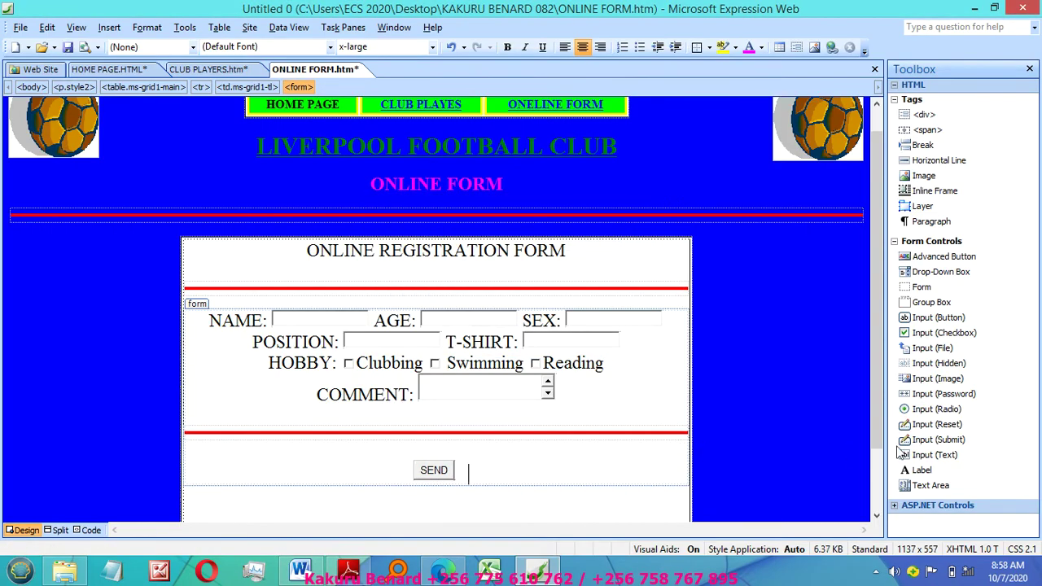
# Step: Add a reset button labelled CLEAR beside the SEND button
pyautogui.moveTo(936, 424); pyautogui.dragTo(471, 476)
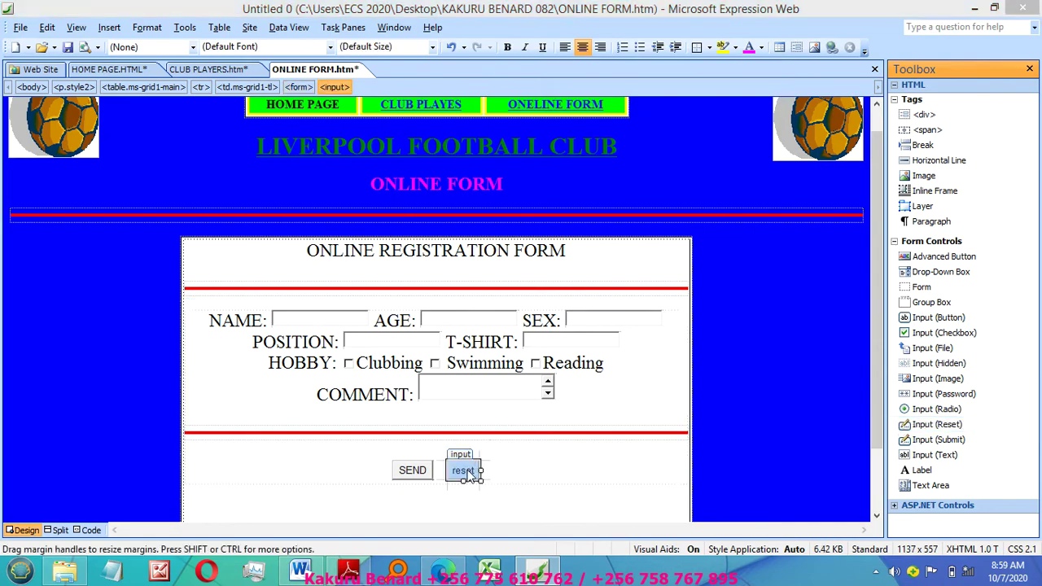
pyautogui.doubleClick(467, 474)
pyautogui.click(469, 259)
pyautogui.moveTo(469, 259); pyautogui.dragTo(411, 257)
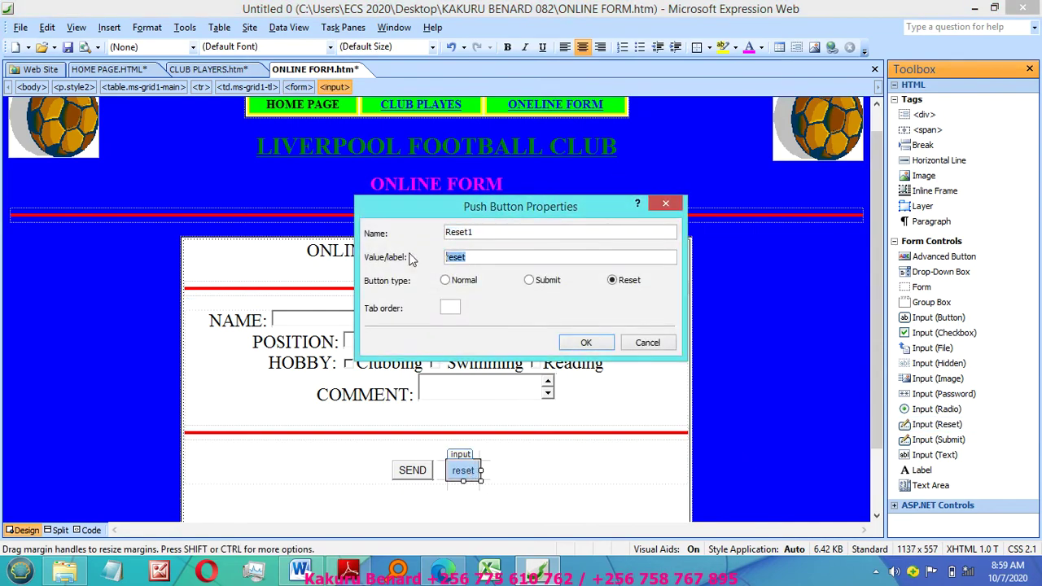
pyautogui.write('CLEAR')
pyautogui.click(583, 342)
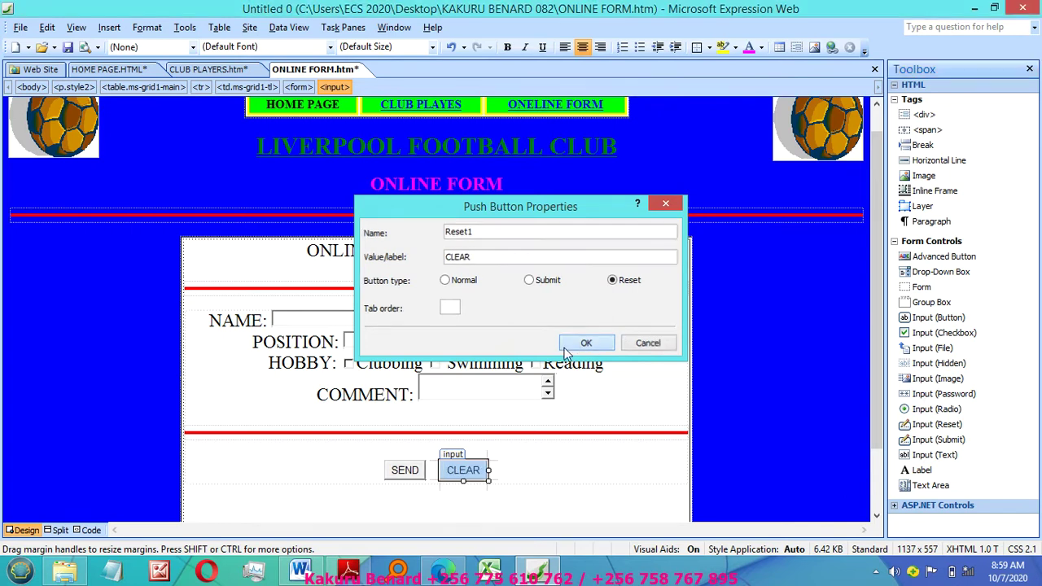
# Step: Delete the empty line below SEND and CLEAR, undoing an accidental deletion of CLEAR
pyautogui.click(513, 468)
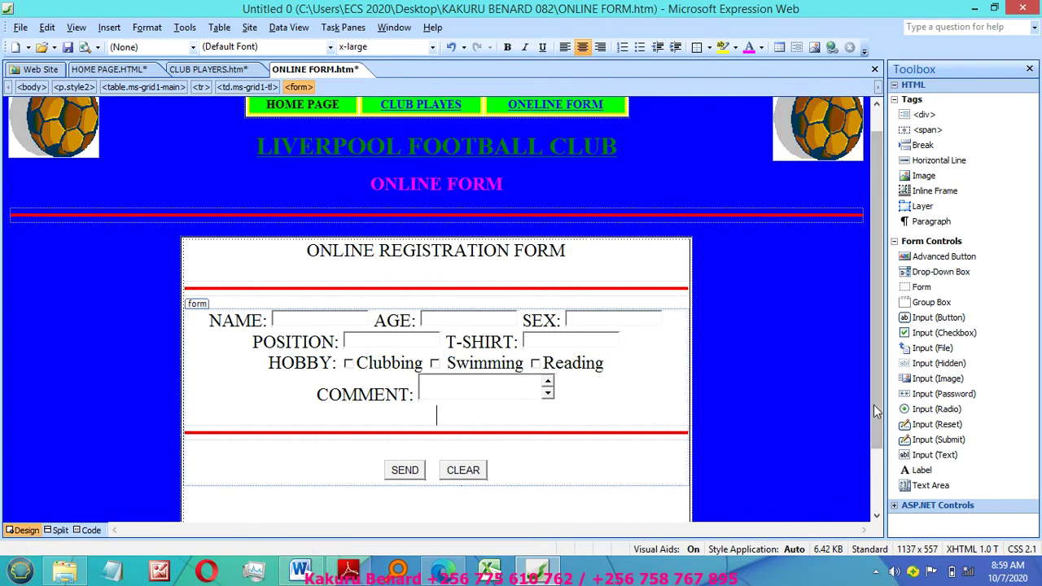
pyautogui.scroll(-2, 878, 390)
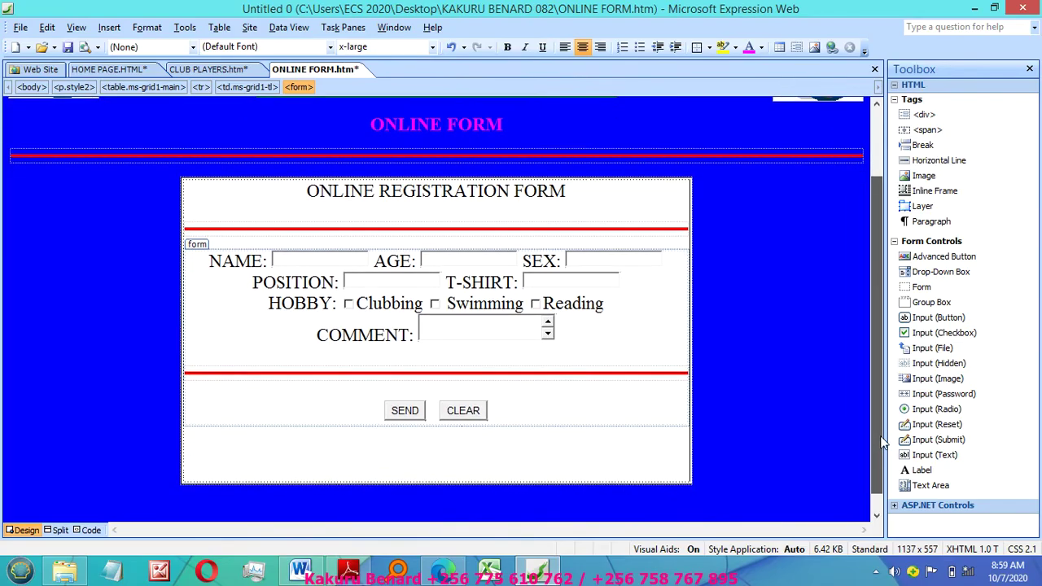
pyautogui.click(457, 447)
pyautogui.press('BackSpace')
pyautogui.press('BackSpace')
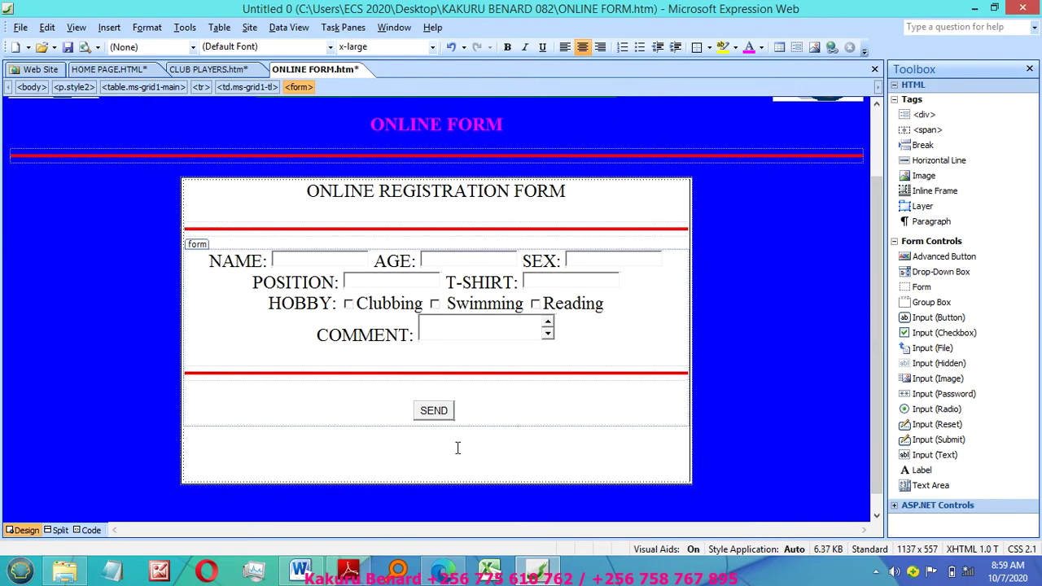
pyautogui.hotkey('ctrl', 'z')
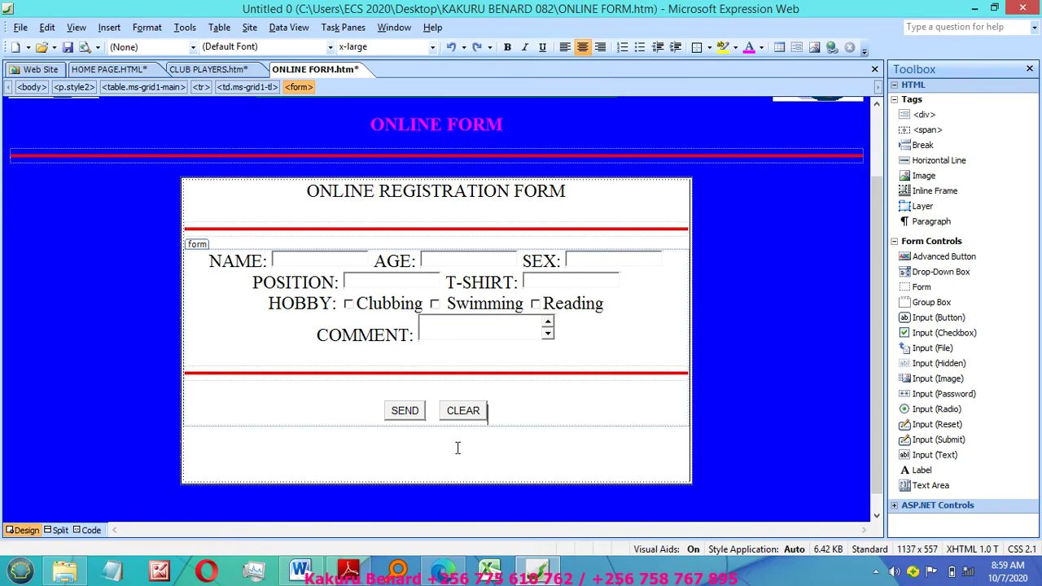
pyautogui.click(458, 447)
pyautogui.press('BackSpace')
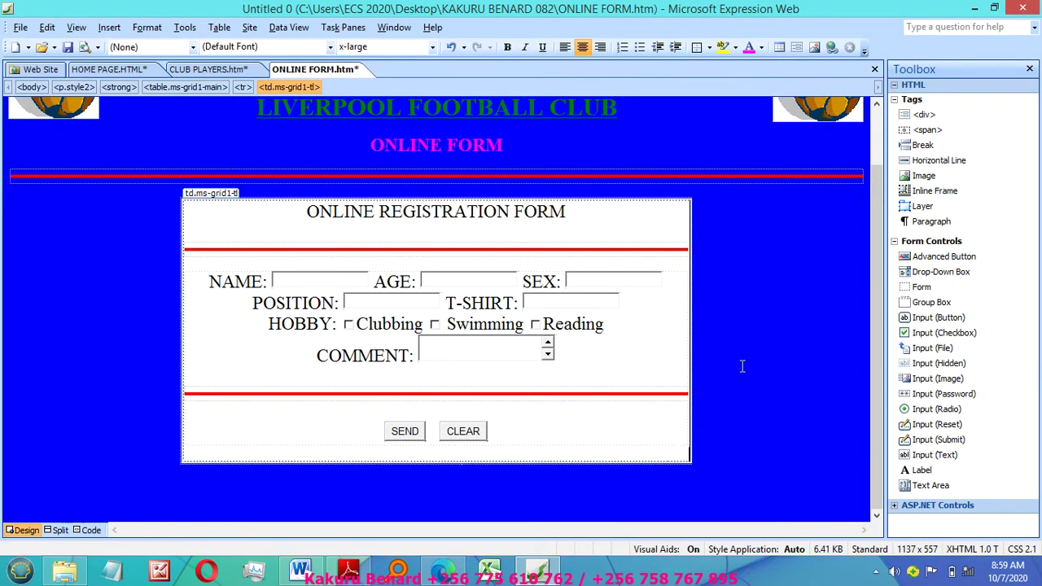
pyautogui.press('Up')
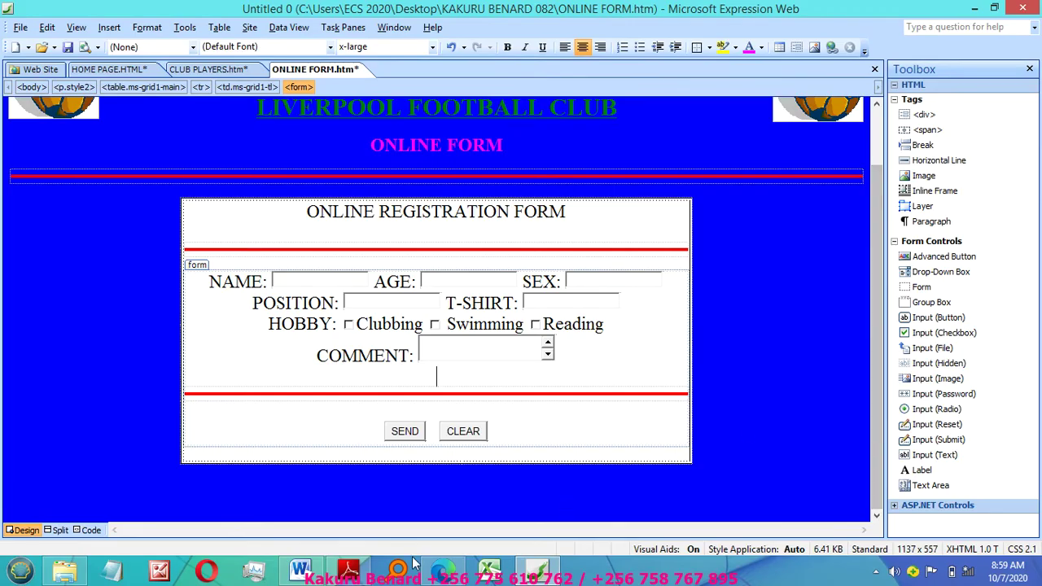
pyautogui.click(345, 493)
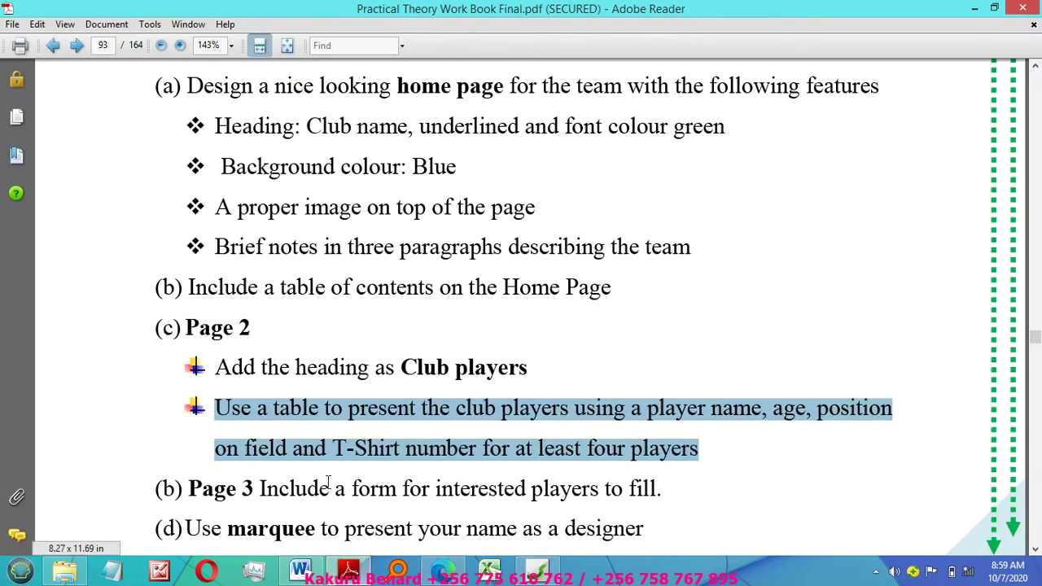
# Step: Scroll the workbook PDF to read the marquee (d) and hyperlink (e) requirements
pyautogui.click(1035, 551)
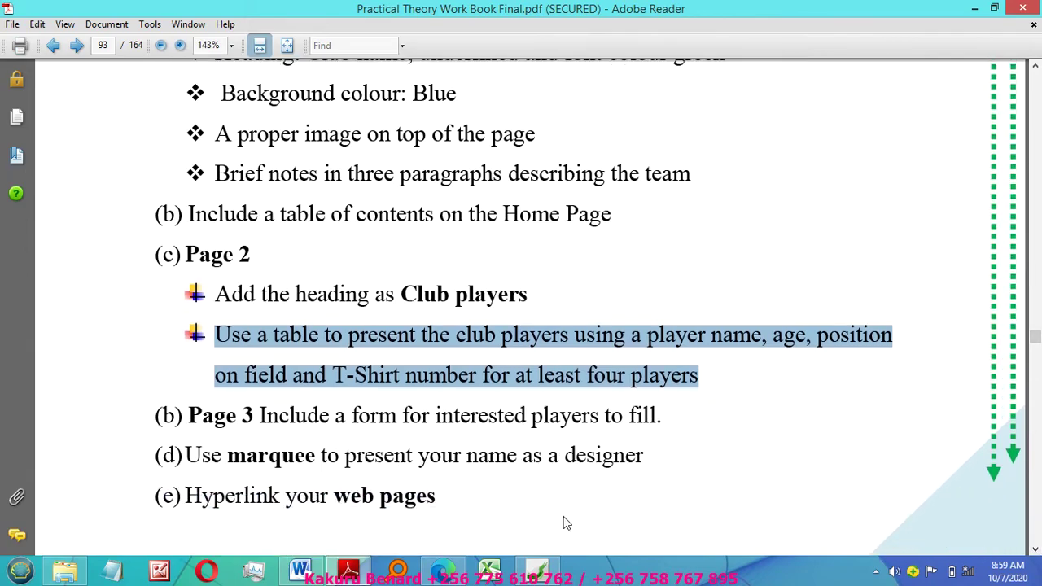
pyautogui.click(538, 570)
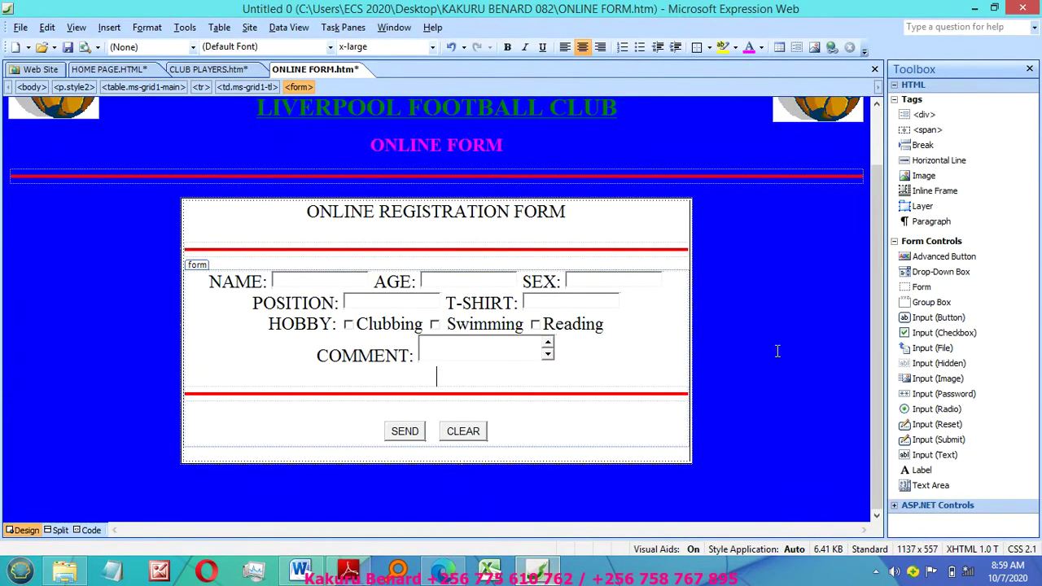
# Step: In Code view, insert a <marquee> before </body> reading 'Designed By' with the designer's name and ID
pyautogui.click(453, 483)
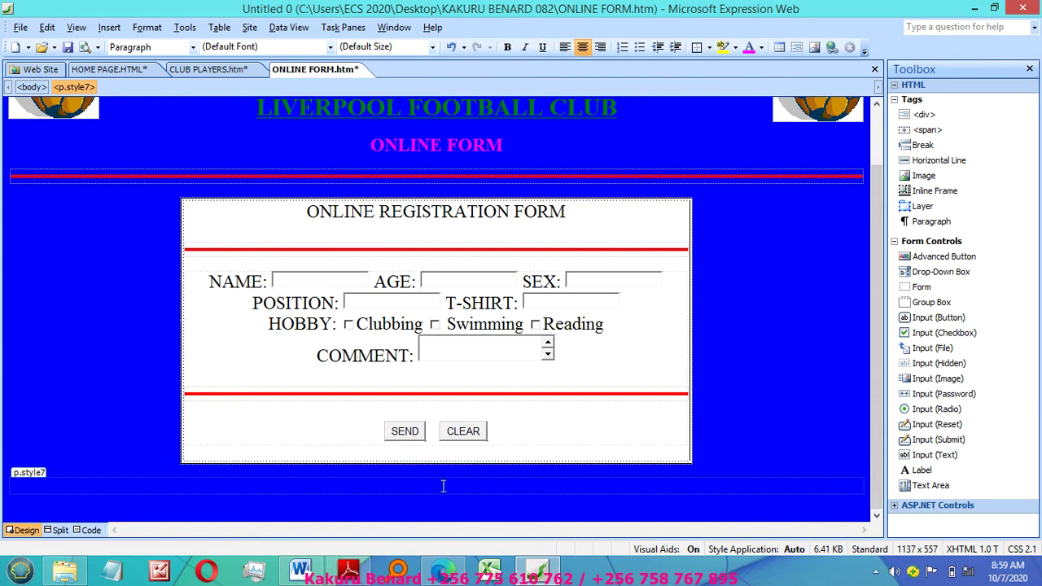
pyautogui.click(87, 530)
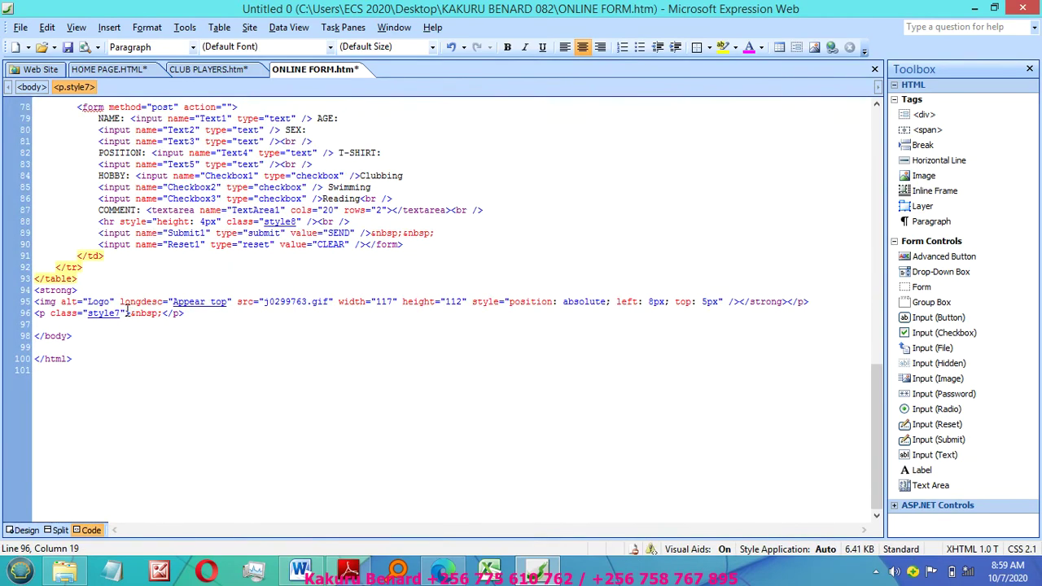
pyautogui.click(37, 324)
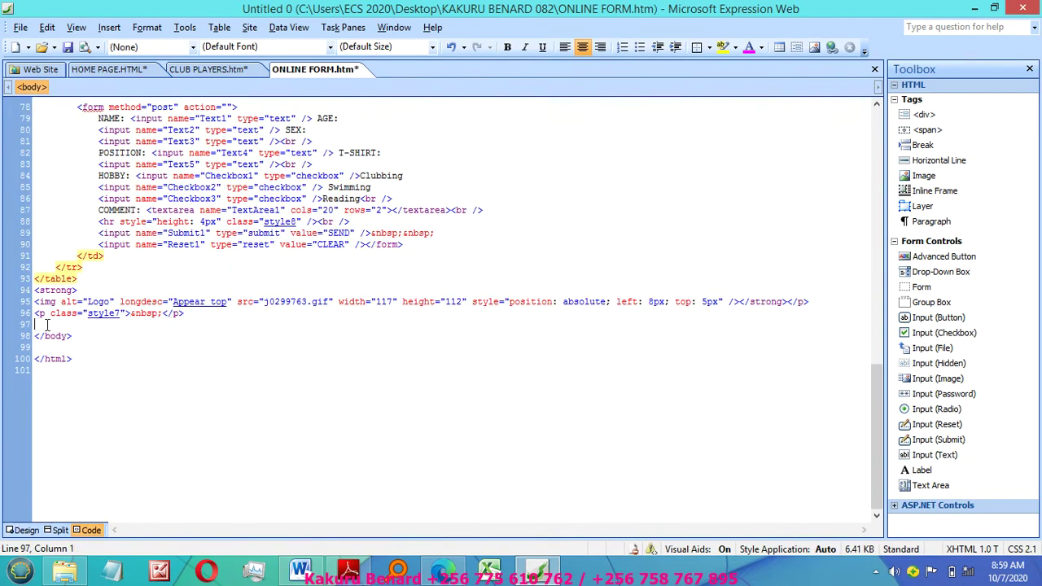
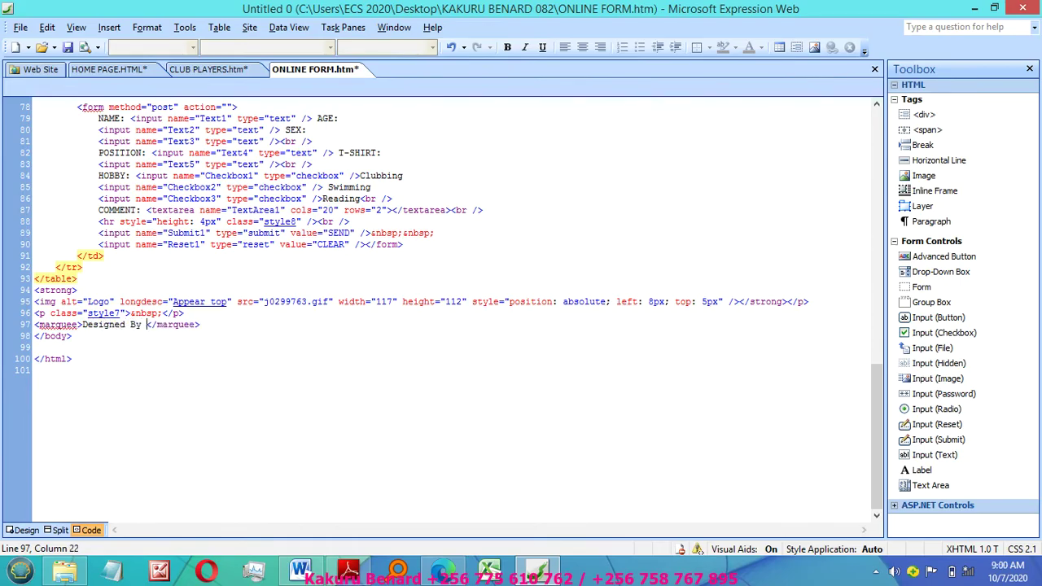
pyautogui.press('BackSpace')
pyautogui.press('BackSpace')
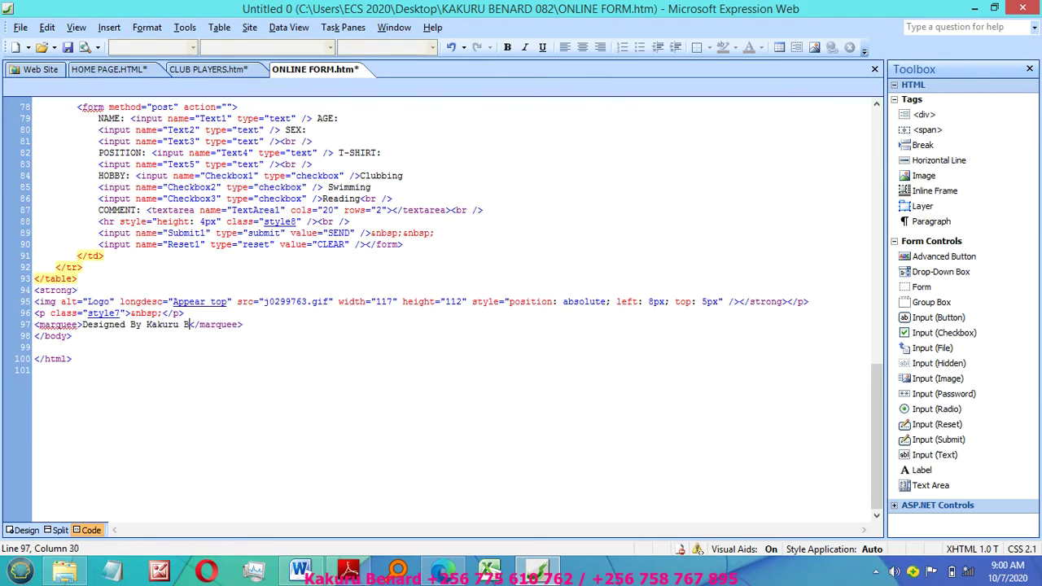
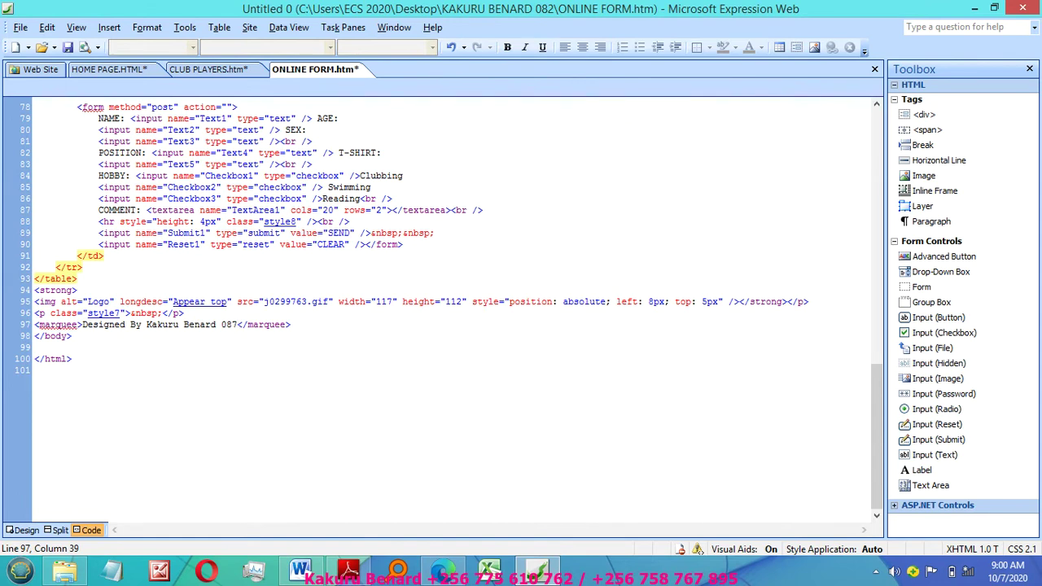
pyautogui.click(23, 530)
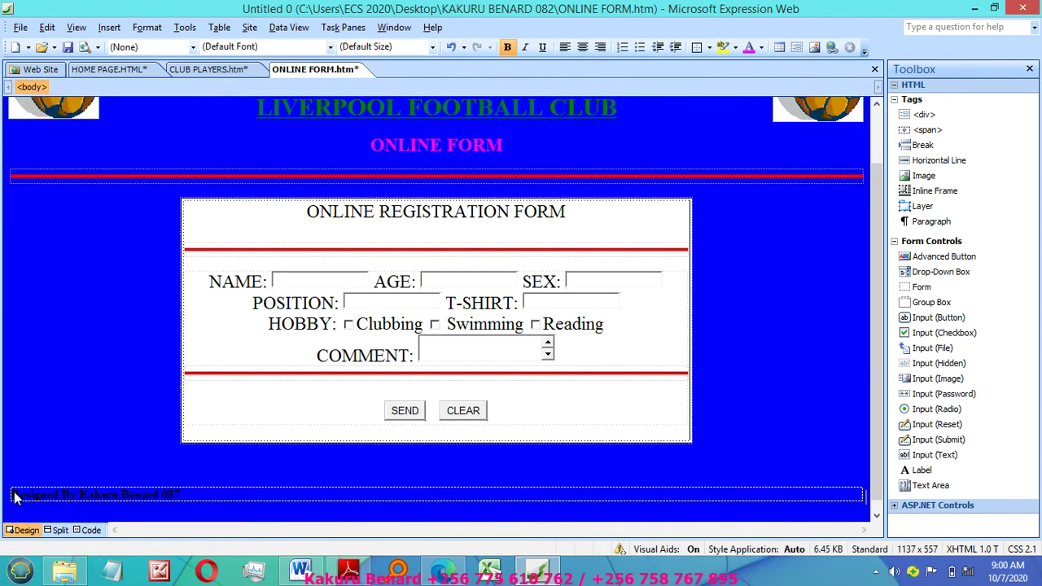
# Step: Format the Designed By marquee text as x-large and magenta
pyautogui.click(18, 498)
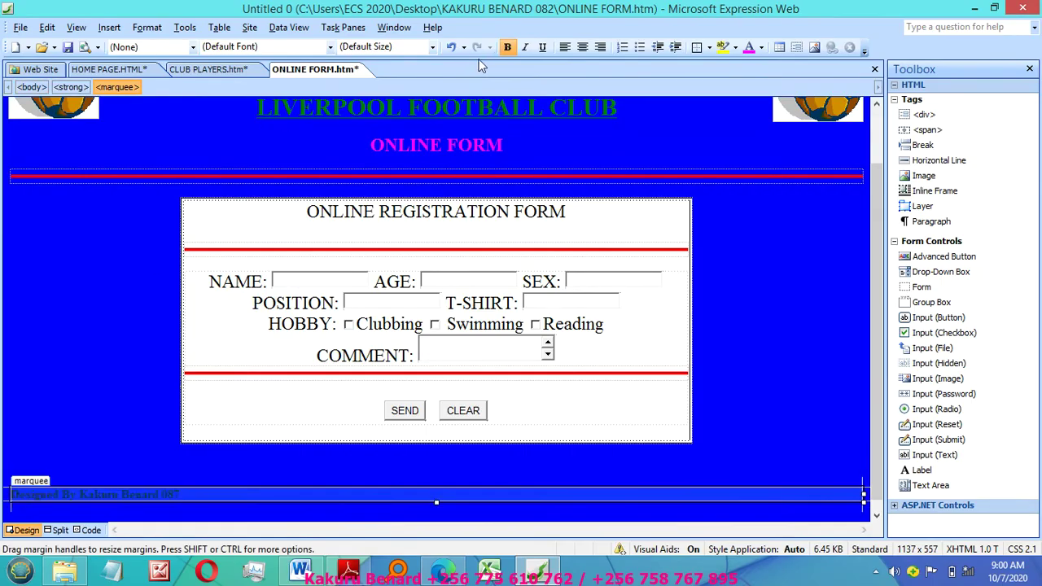
pyautogui.click(432, 47)
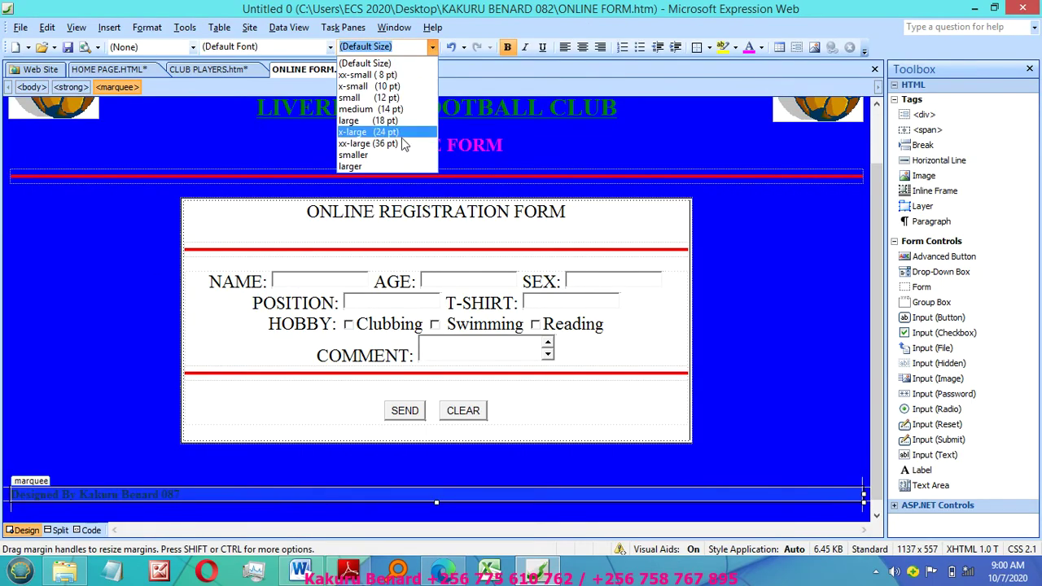
pyautogui.click(395, 132)
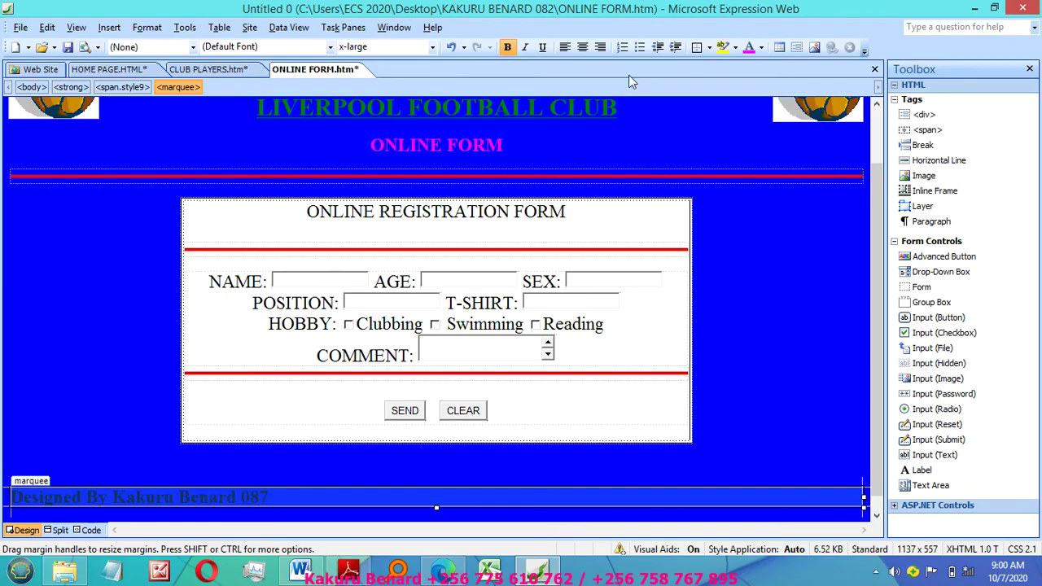
pyautogui.click(761, 49)
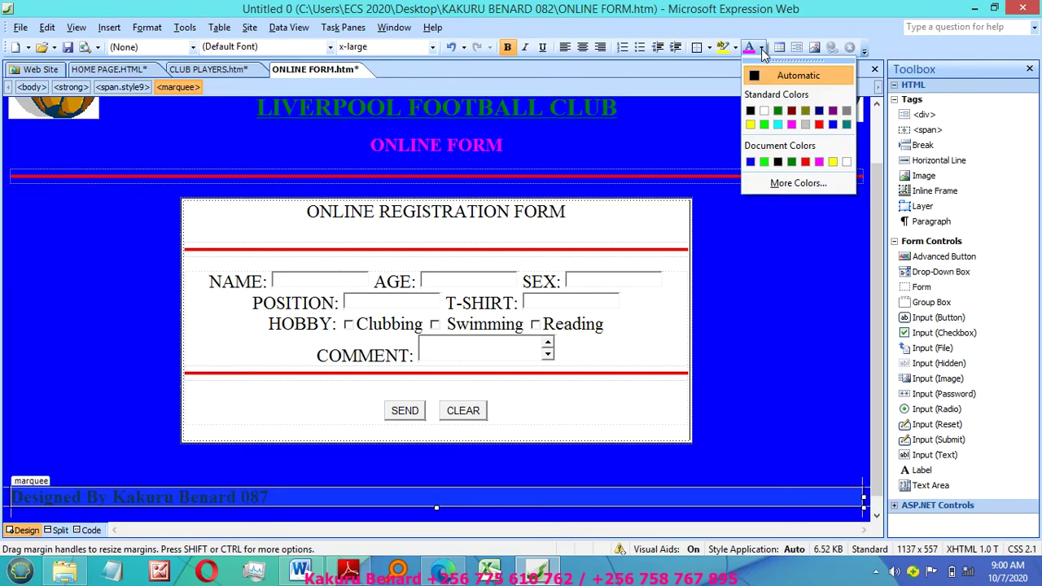
pyautogui.click(790, 123)
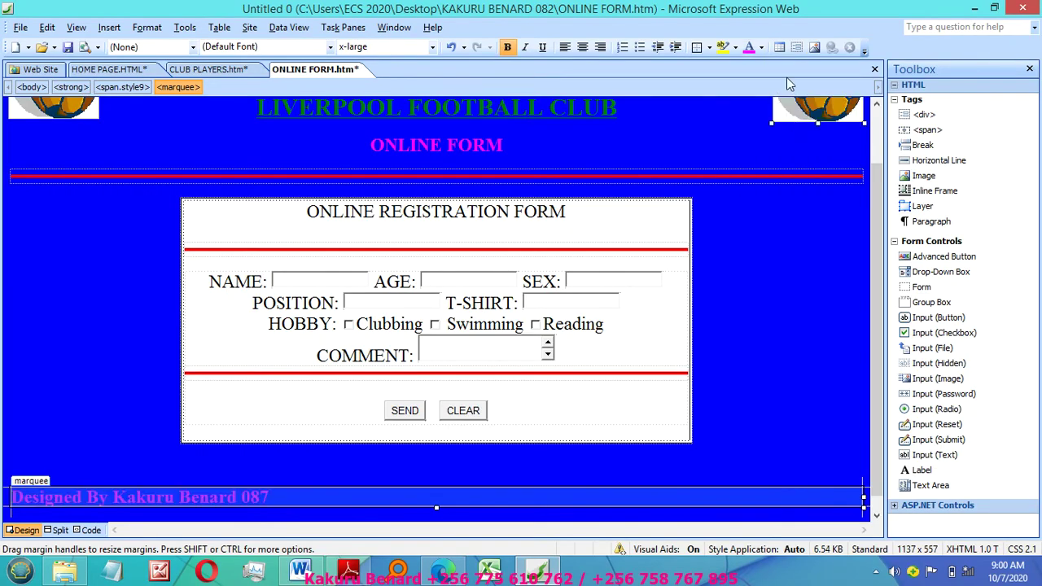
pyautogui.click(466, 469)
pyautogui.click(395, 501)
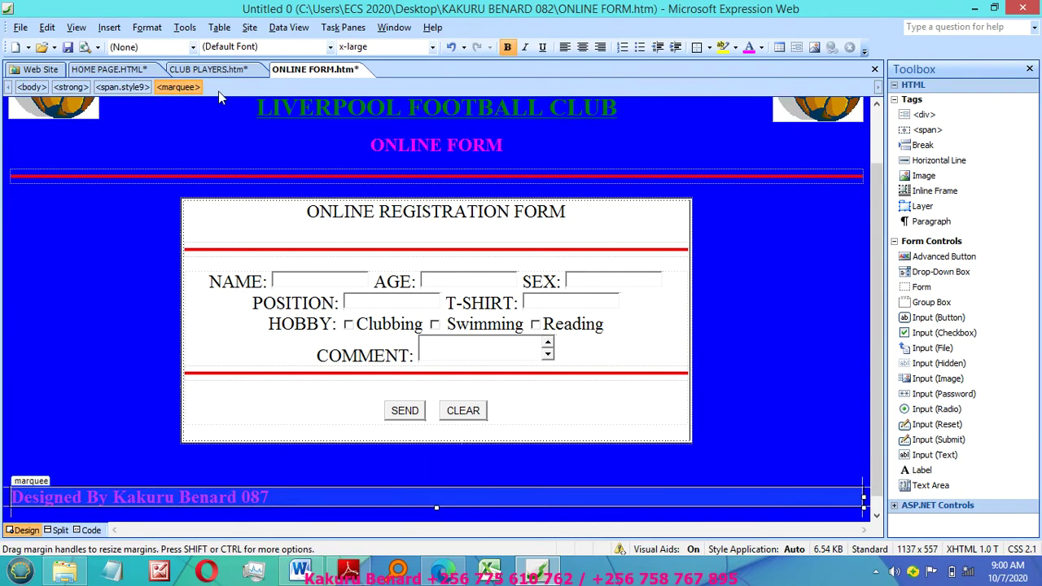
pyautogui.click(209, 71)
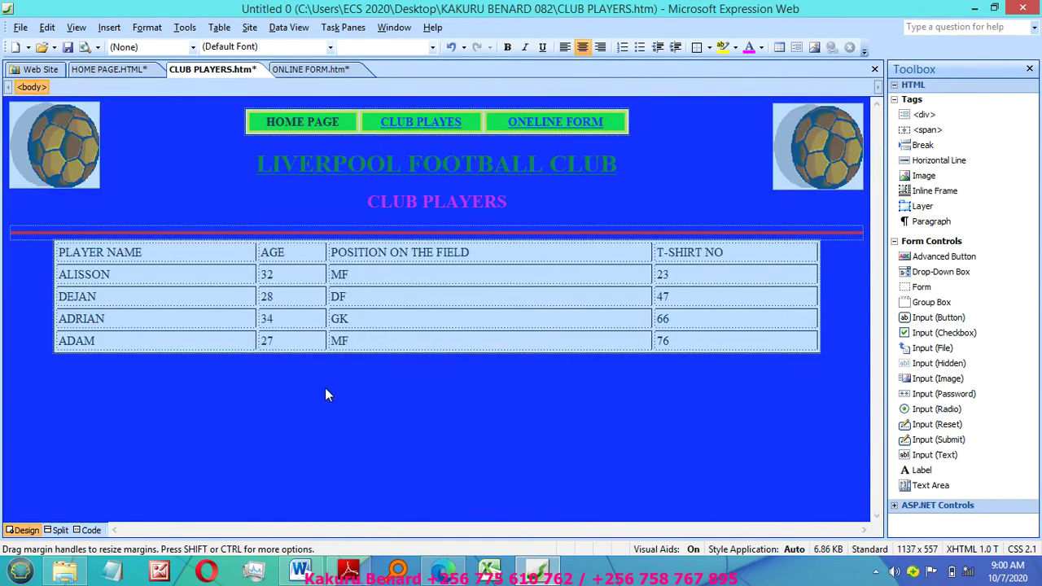
# Step: Paste the Designed By credit below the players table and below the home page's table of contents
pyautogui.click(326, 394)
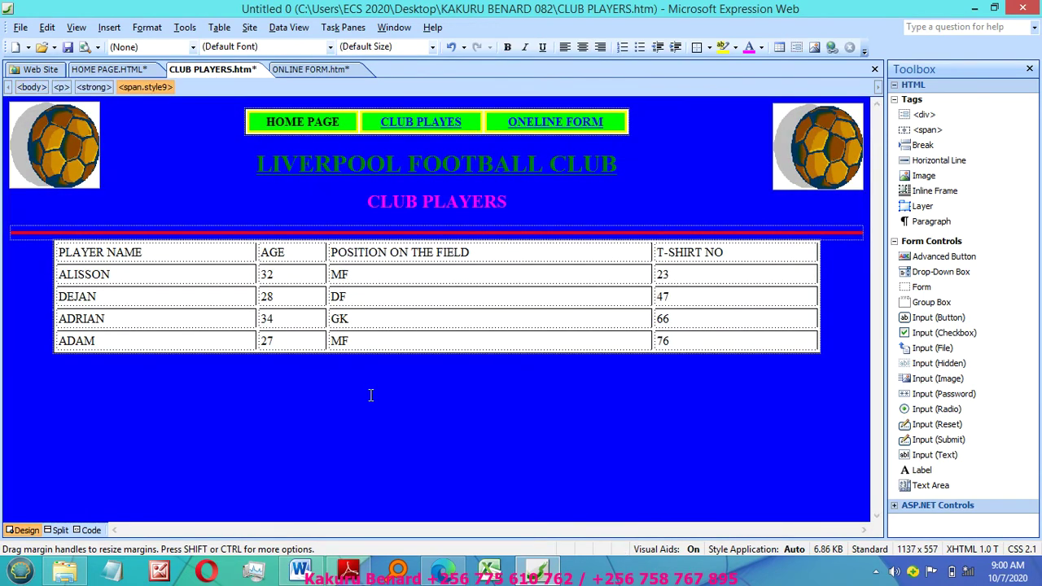
pyautogui.click(109, 69)
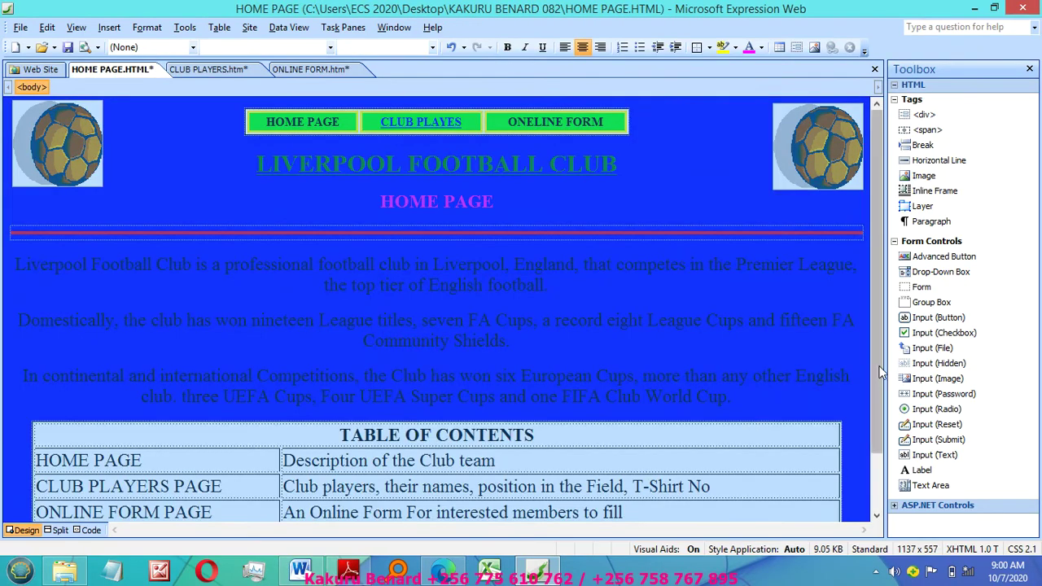
pyautogui.scroll(-2, 877, 277)
pyautogui.click(569, 474)
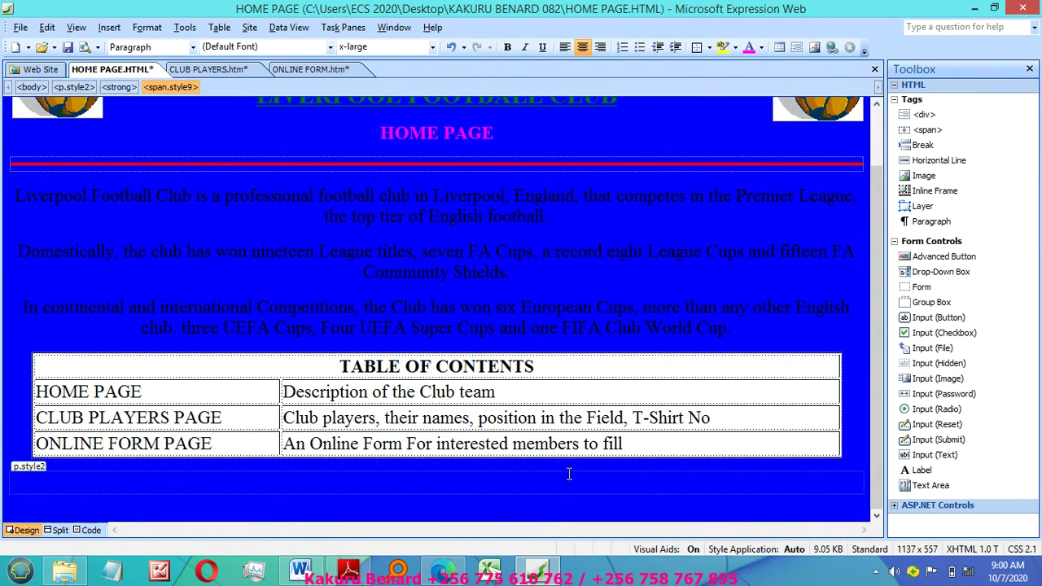
# Step: Save all three pages and scroll the ONLINE FORM page back to its top
pyautogui.click(602, 322)
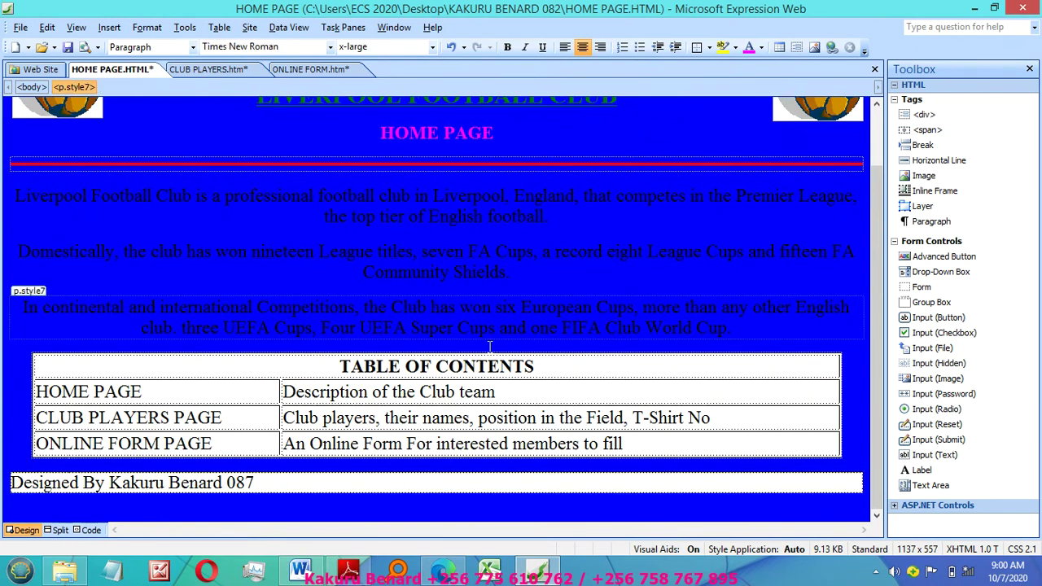
pyautogui.hotkey('ctrl', 's')
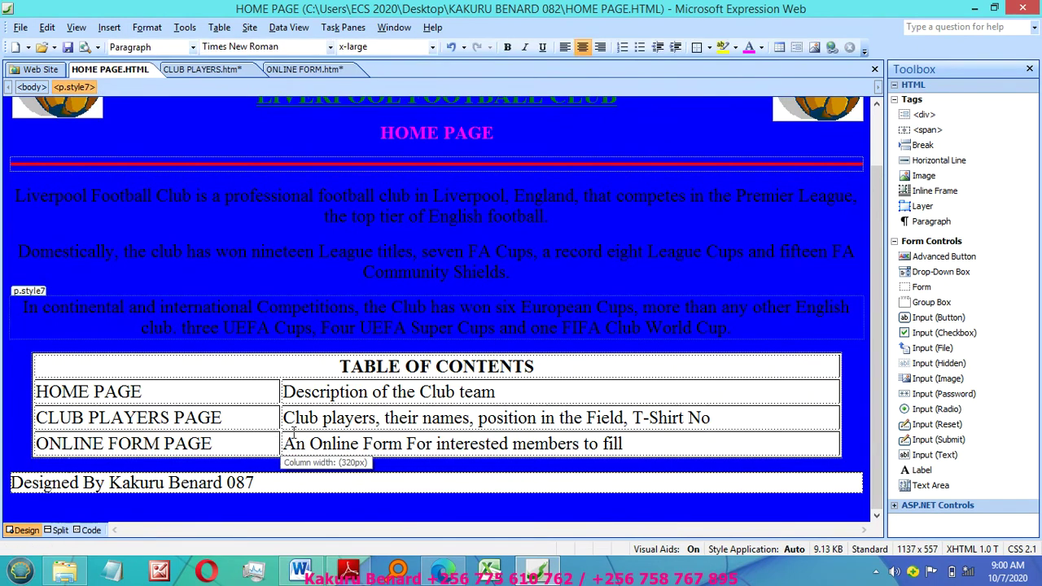
pyautogui.click(277, 70)
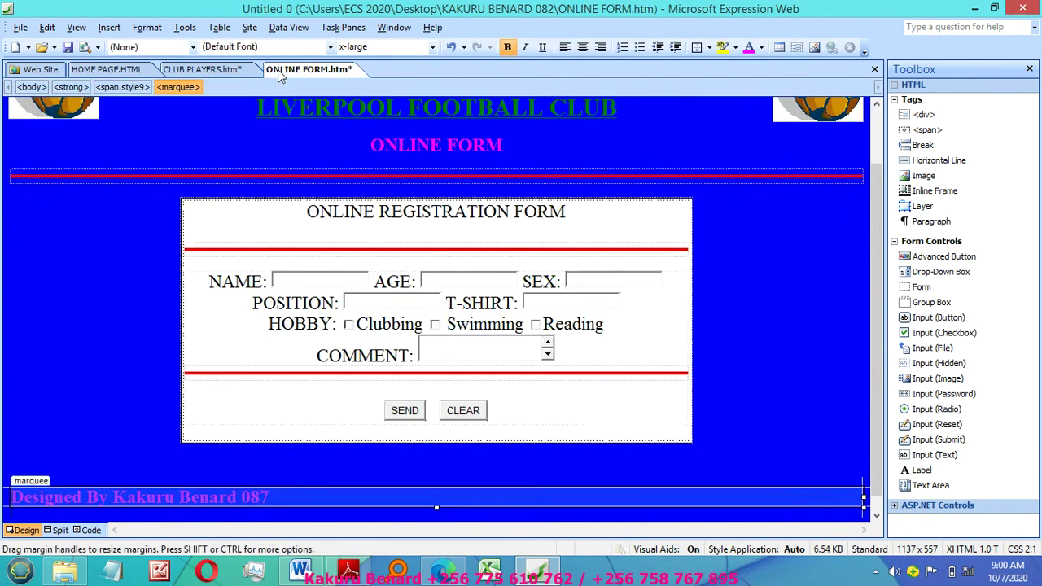
pyautogui.click(348, 570)
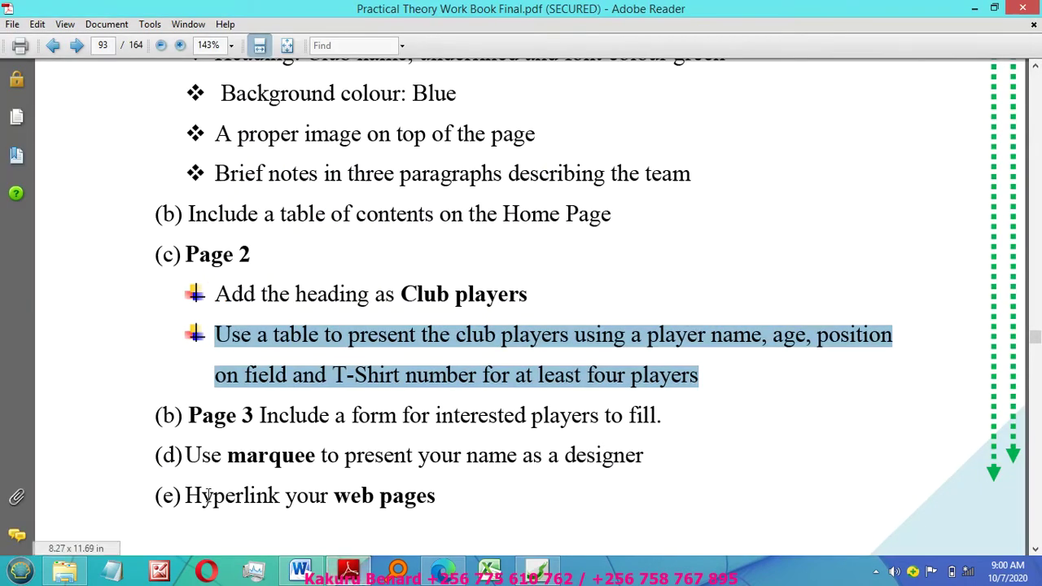
pyautogui.click(540, 573)
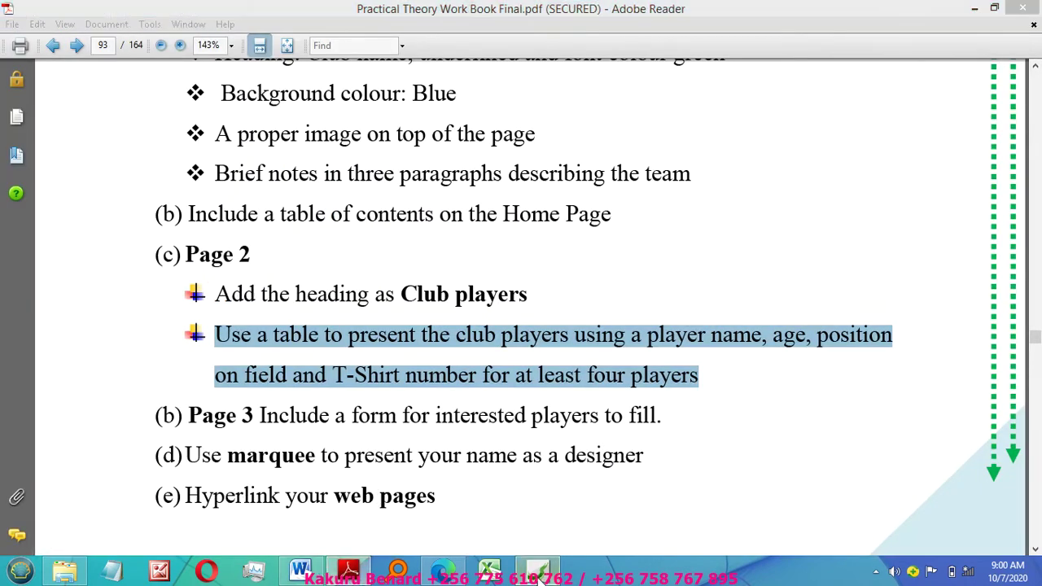
pyautogui.moveTo(876, 343); pyautogui.dragTo(863, 185)
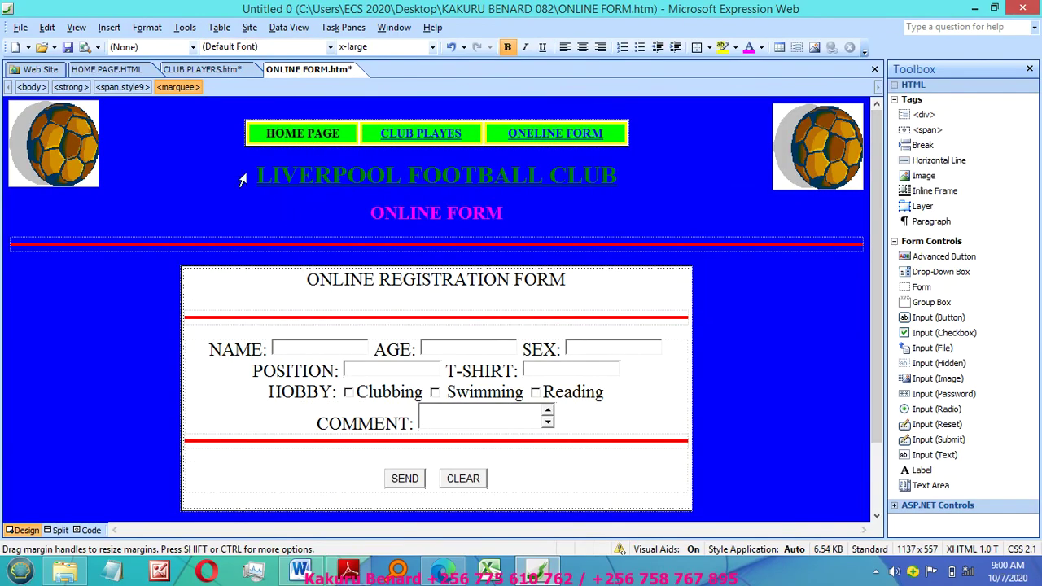
# Step: On ONLINE FORM, link HOME PAGE, CLUB PLAYES and ONELINE FORM buttons to their matching files
pyautogui.click(268, 133)
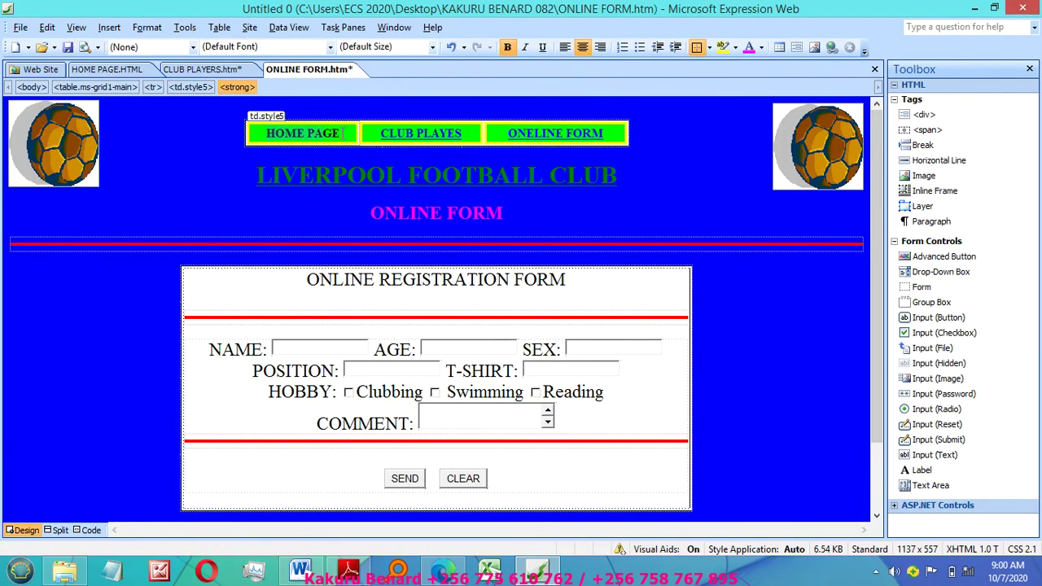
pyautogui.rightClick(308, 140)
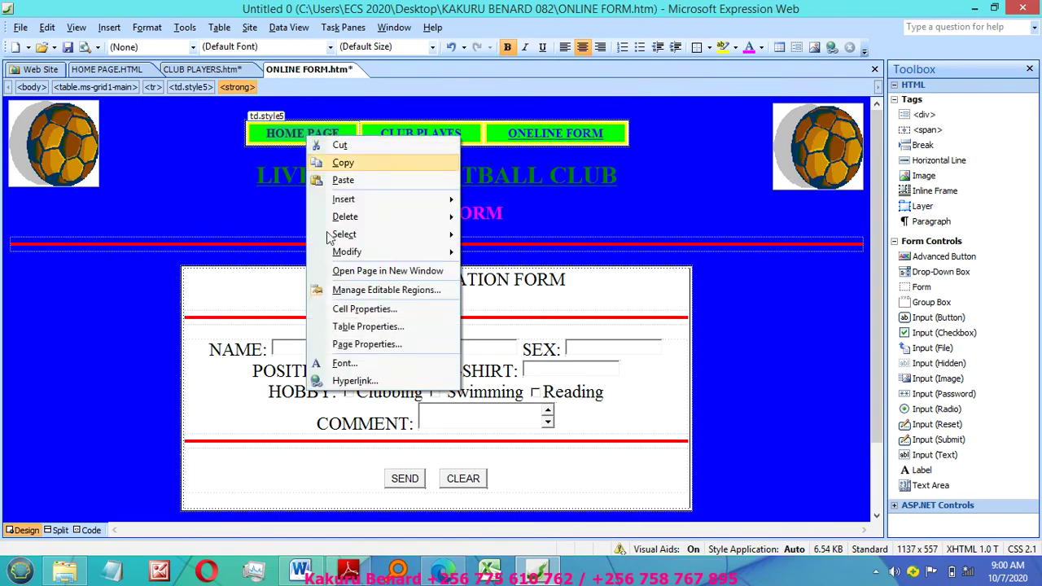
pyautogui.click(371, 385)
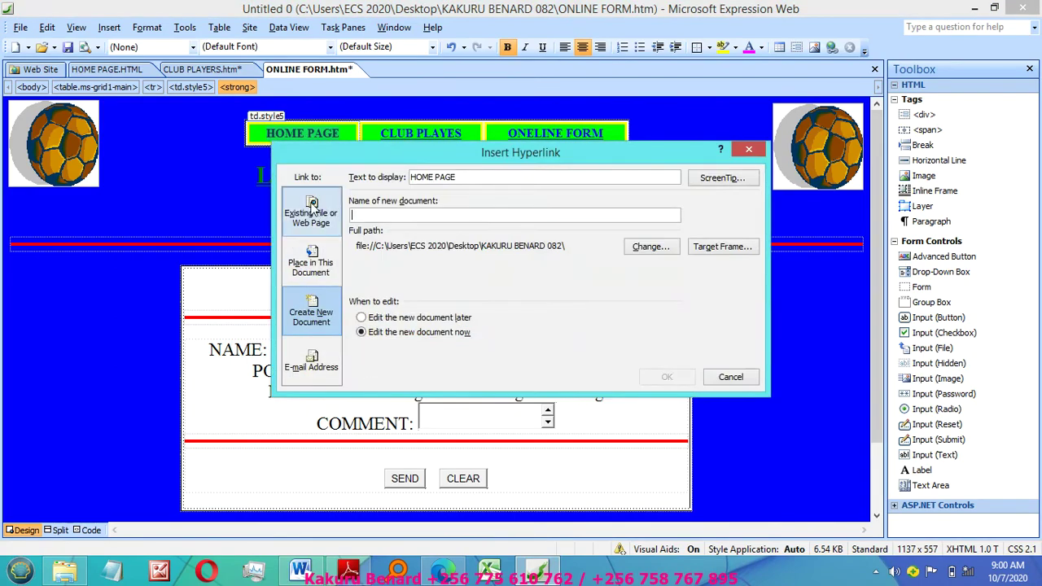
pyautogui.click(314, 213)
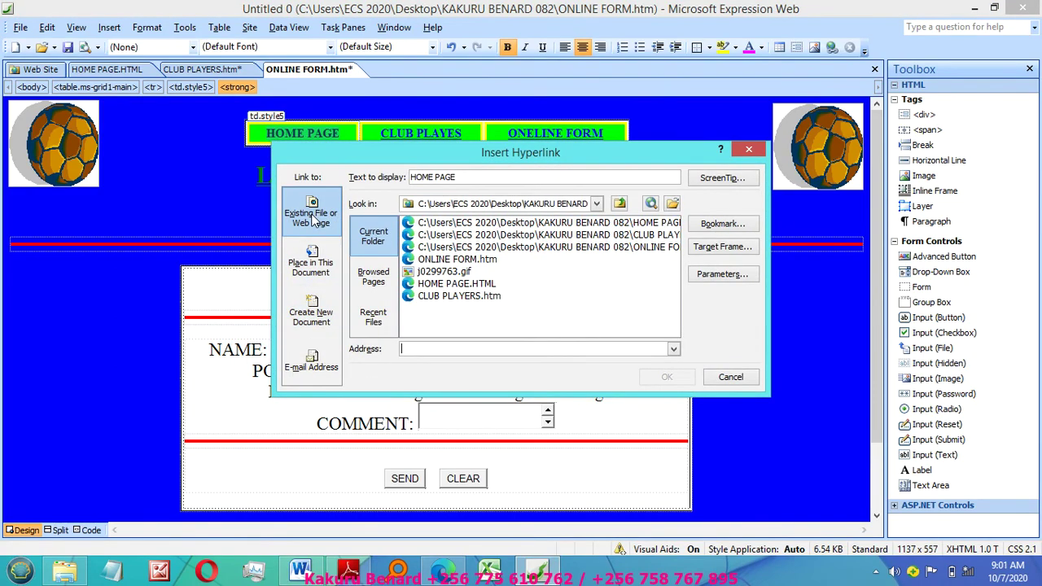
pyautogui.click(466, 285)
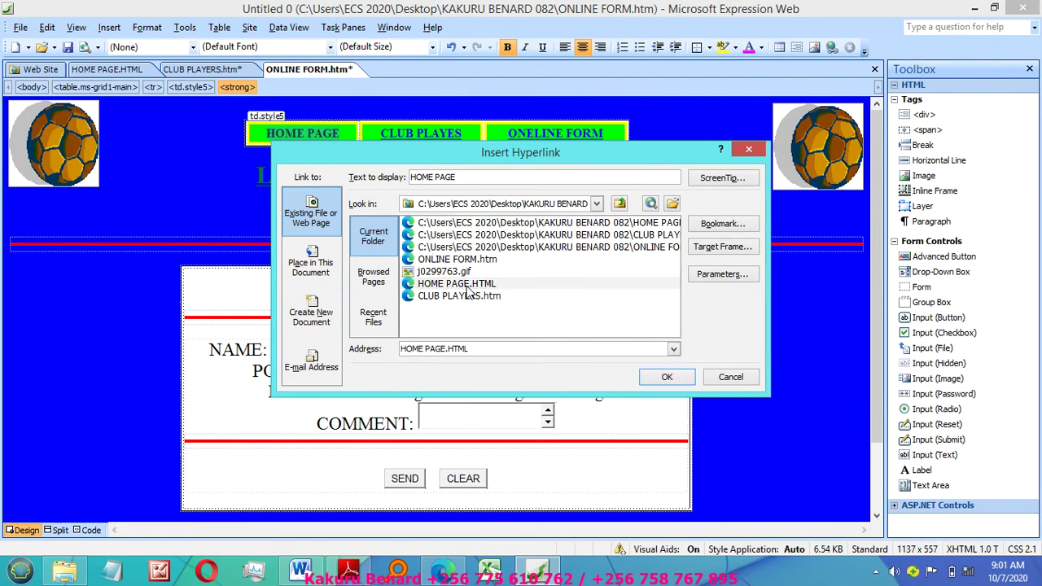
pyautogui.doubleClick(467, 284)
pyautogui.click(385, 121)
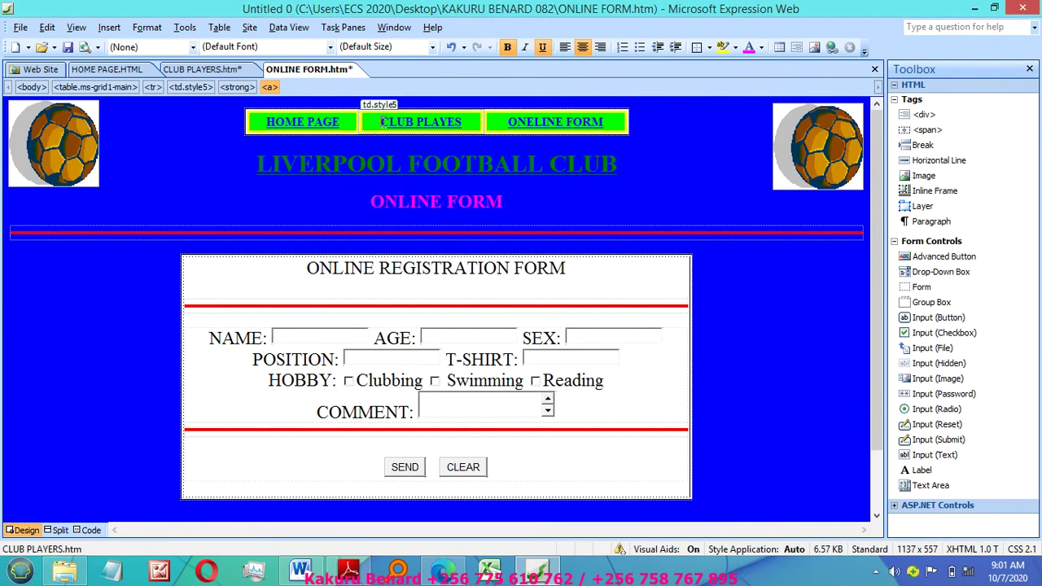
pyautogui.rightClick(439, 124)
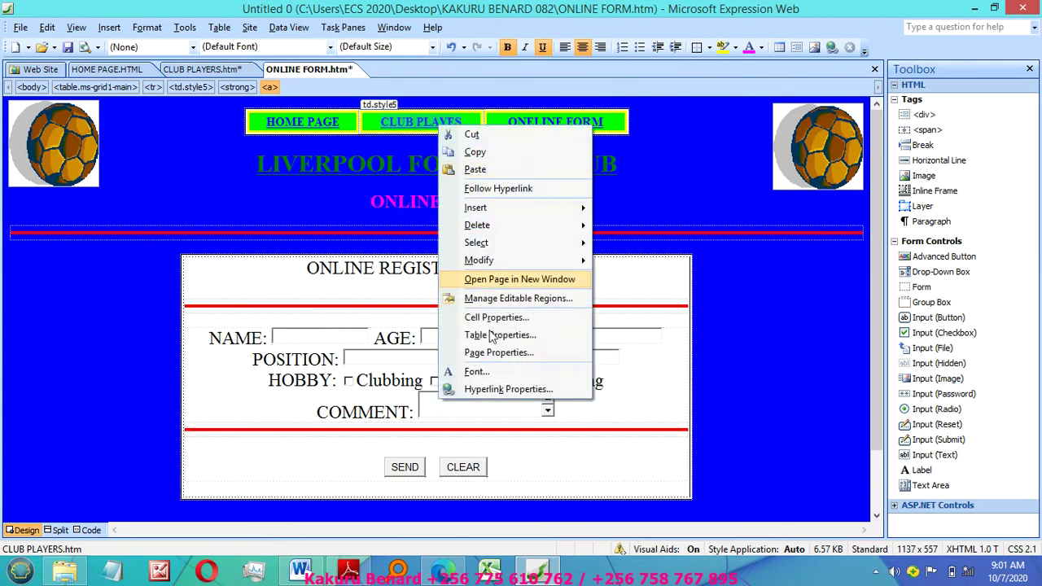
pyautogui.click(506, 392)
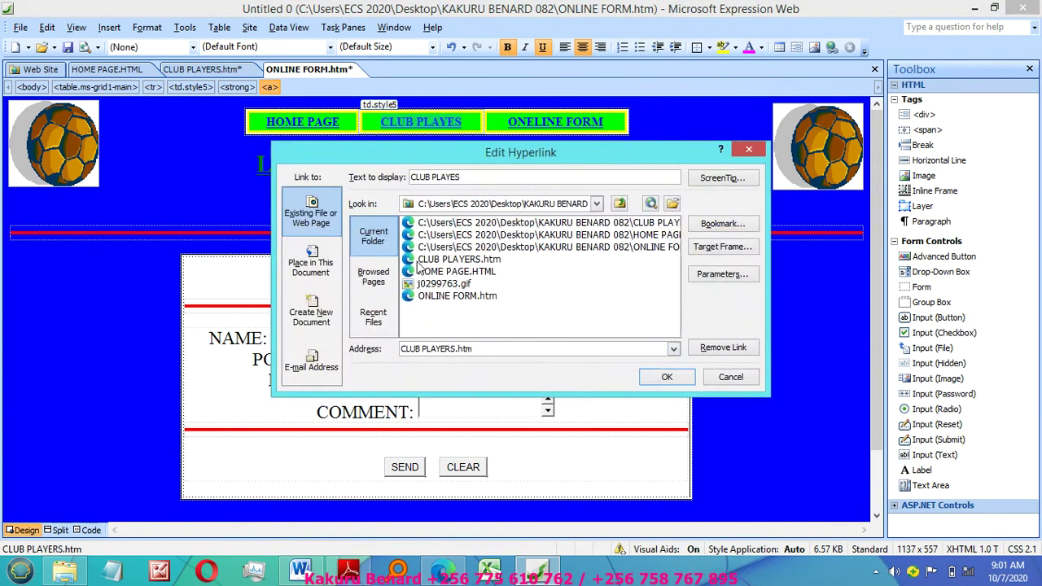
pyautogui.click(453, 264)
pyautogui.doubleClick(454, 264)
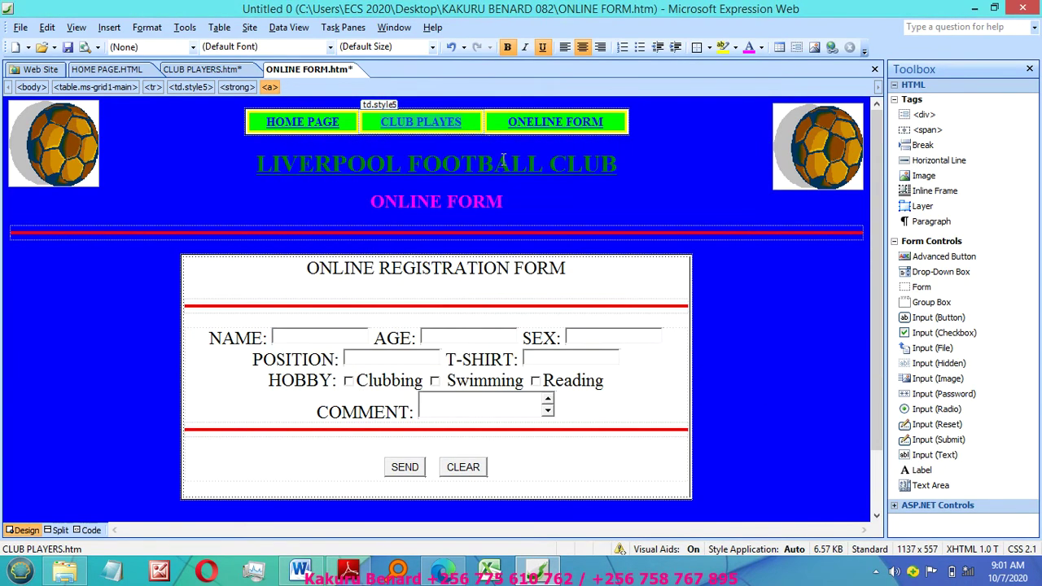
pyautogui.rightClick(517, 123)
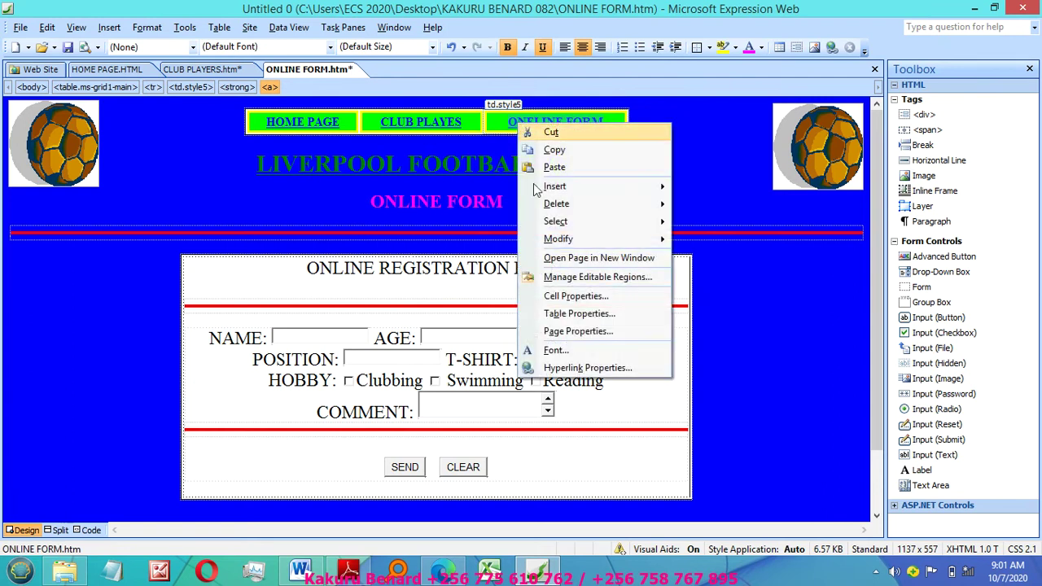
pyautogui.click(586, 368)
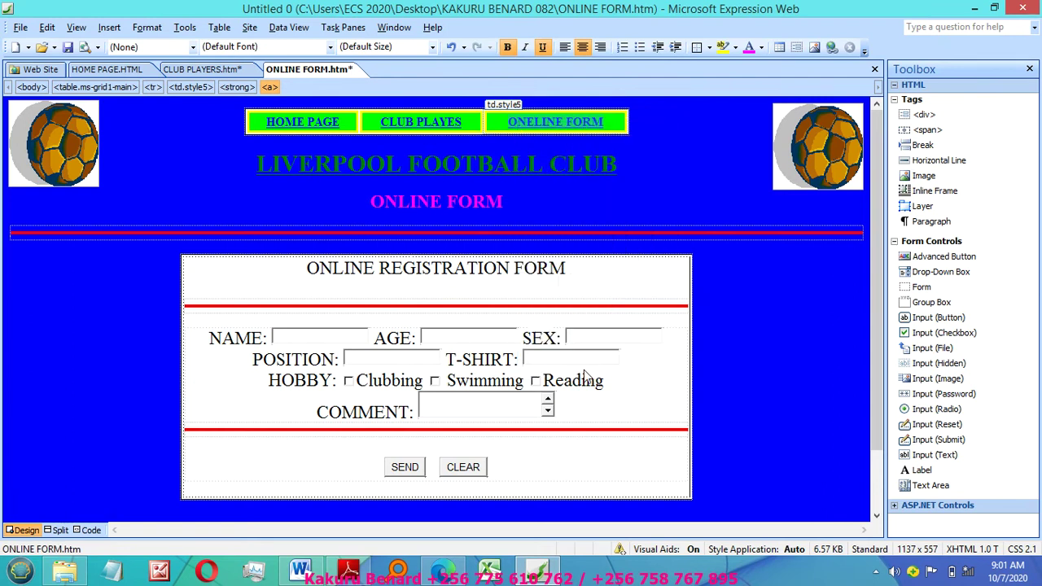
pyautogui.doubleClick(444, 298)
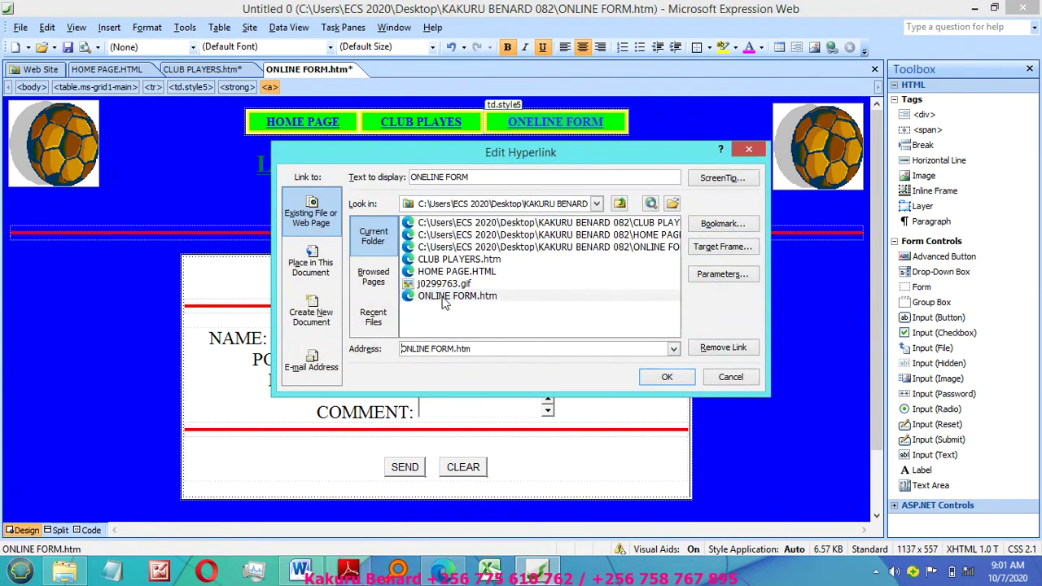
# Step: On CLUB PLAYERS, link the buttons to HOME PAGE.HTML, CLUB PLAYERS.htm and ONLINE FORM.htm
pyautogui.click(205, 70)
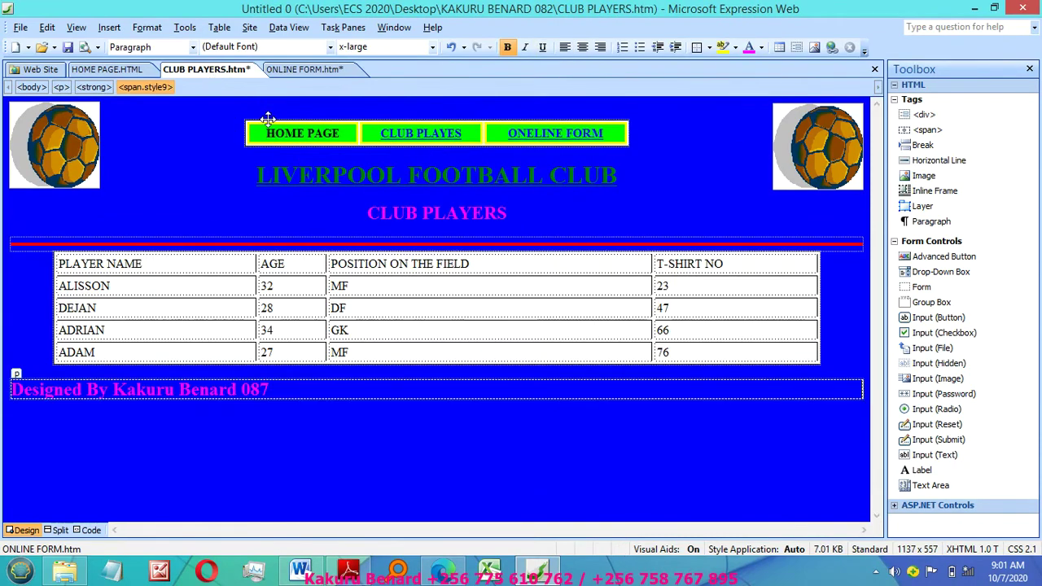
pyautogui.click(337, 133)
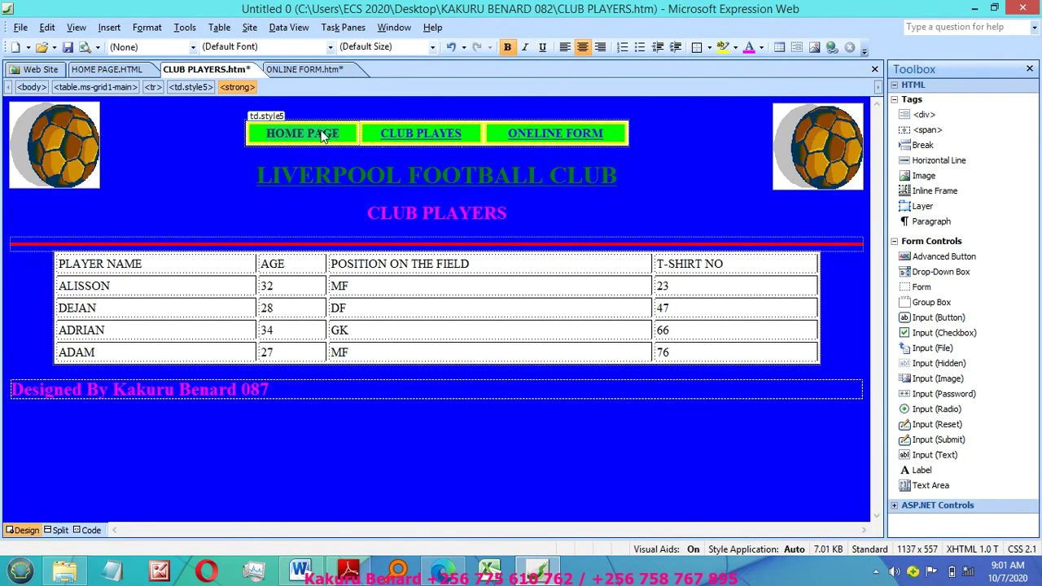
pyautogui.rightClick(322, 136)
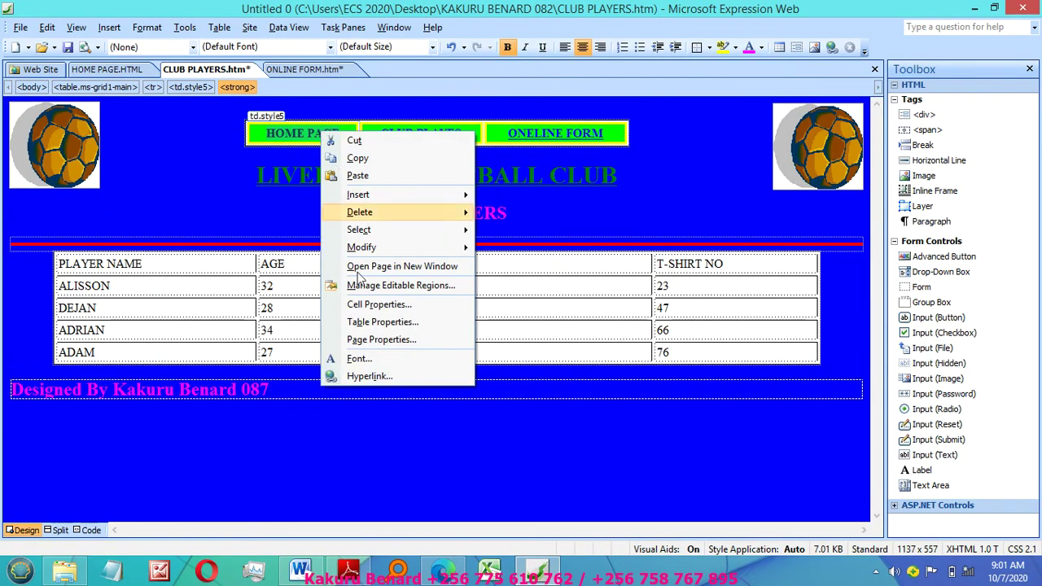
pyautogui.click(381, 376)
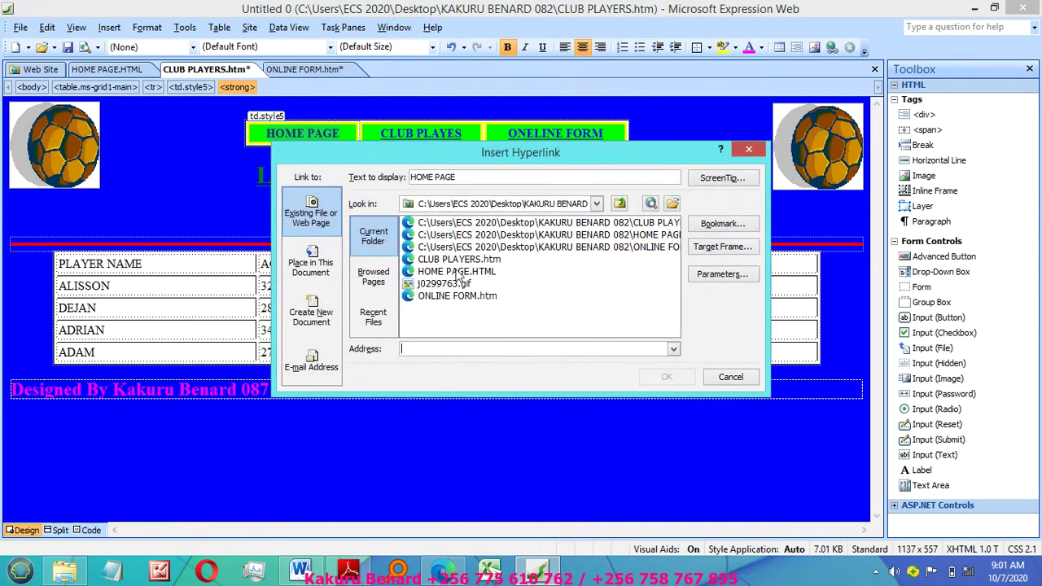
pyautogui.doubleClick(439, 272)
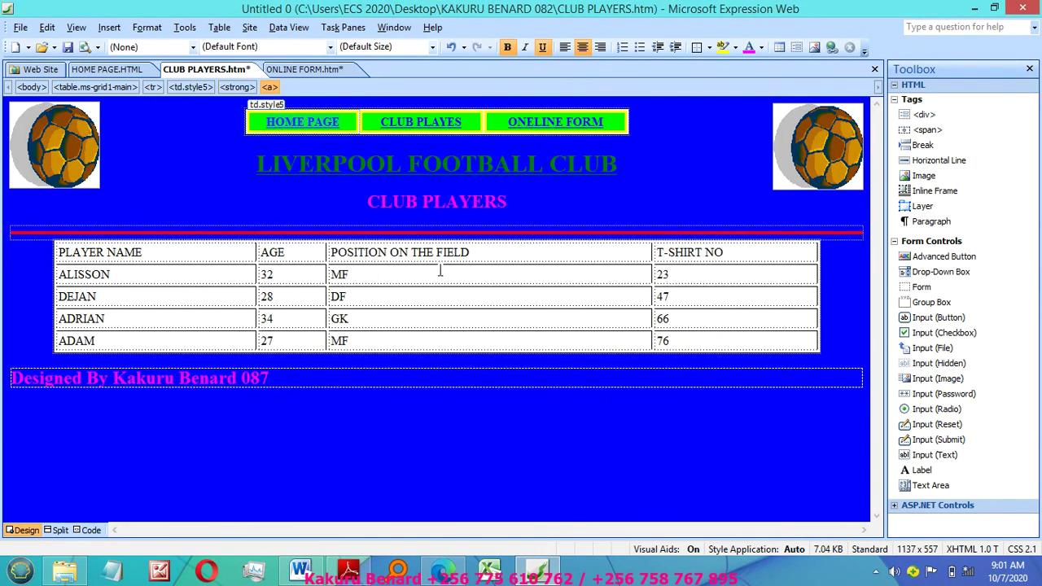
pyautogui.rightClick(399, 128)
pyautogui.click(468, 373)
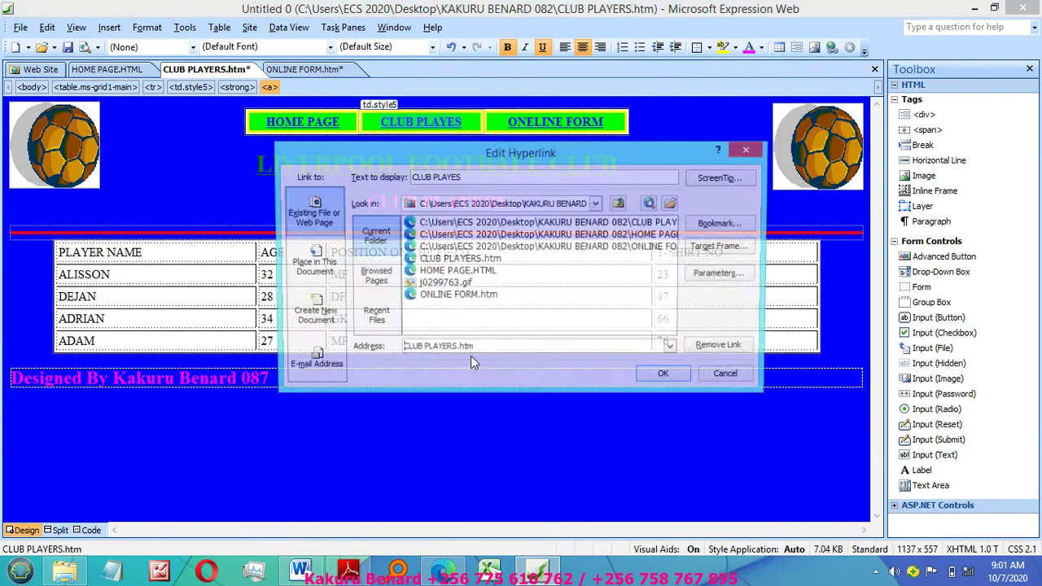
pyautogui.doubleClick(445, 262)
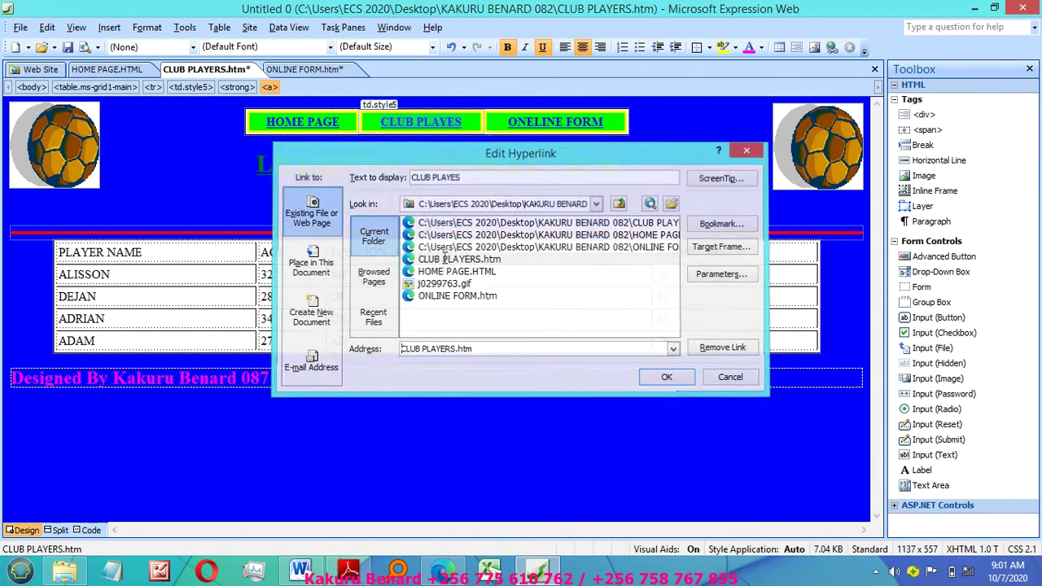
pyautogui.rightClick(521, 122)
pyautogui.click(582, 370)
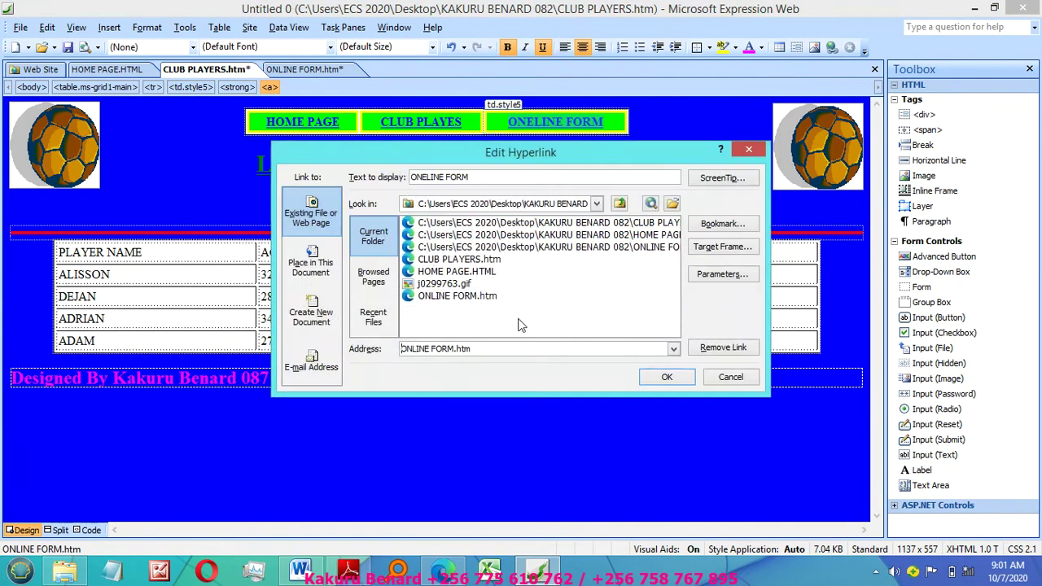
pyautogui.click(447, 300)
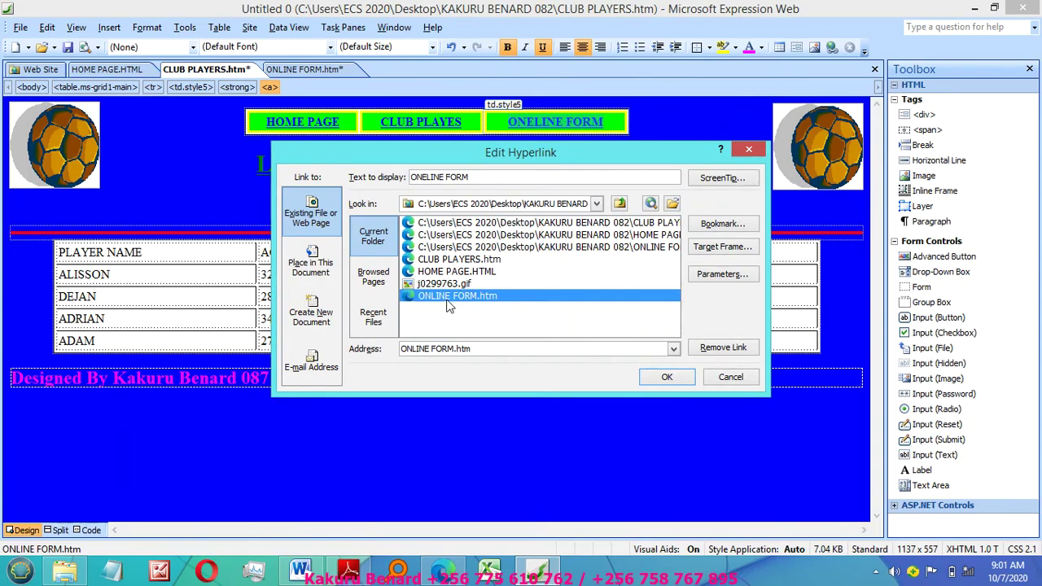
pyautogui.doubleClick(447, 297)
pyautogui.click(106, 70)
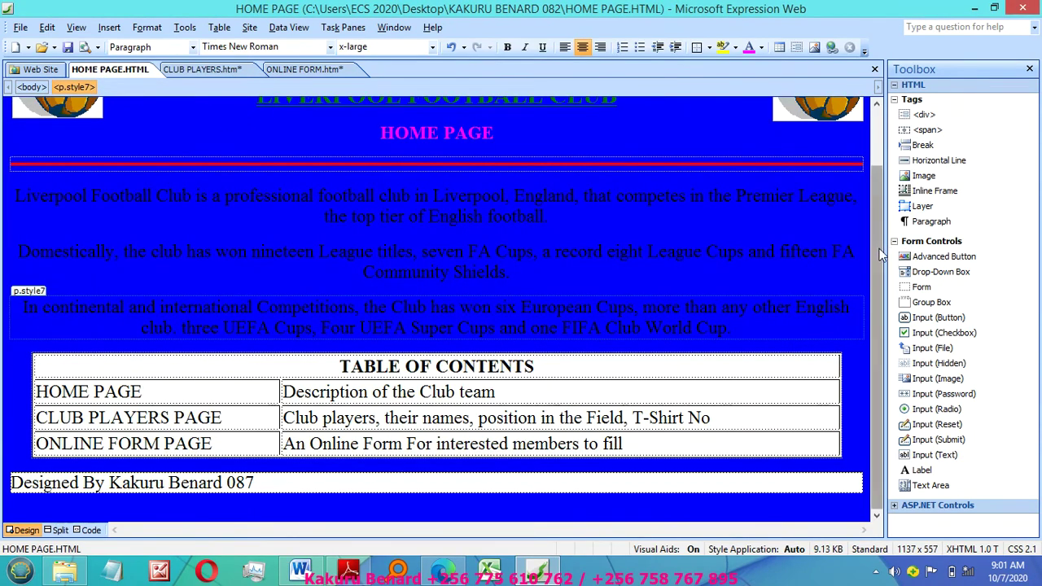
# Step: On HOME PAGE, link the three buttons to HOME PAGE.HTML, CLUB PLAYERS.htm and ONLINE FORM.htm
pyautogui.scroll(2, 672, 106)
pyautogui.click(255, 129)
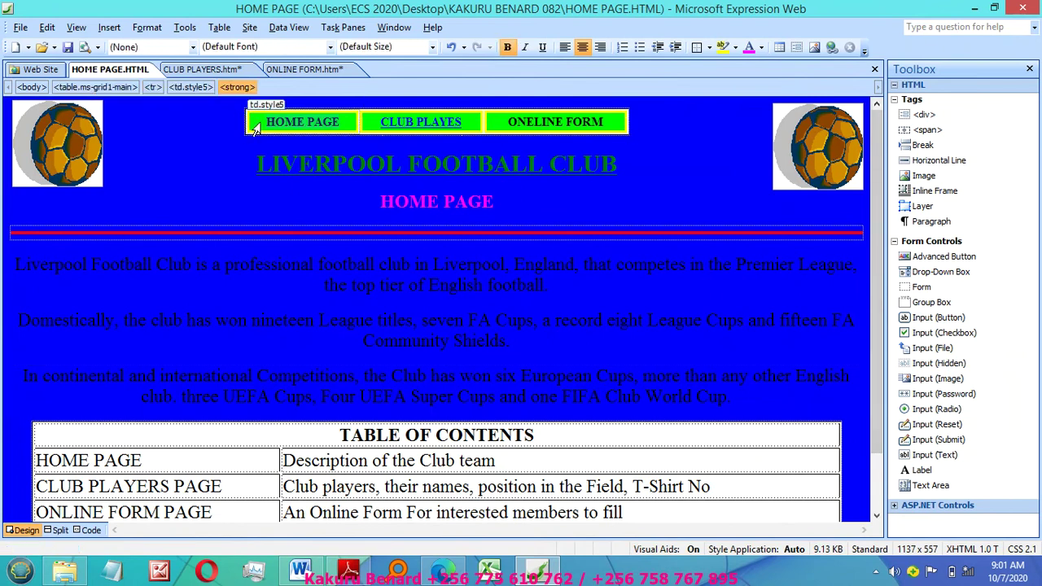
pyautogui.rightClick(295, 126)
pyautogui.click(361, 373)
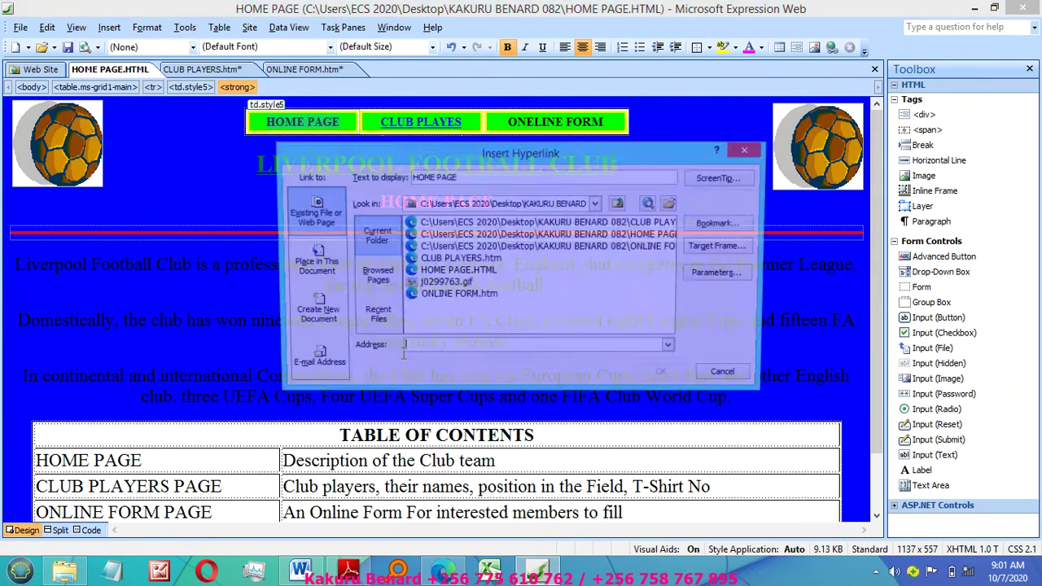
pyautogui.doubleClick(454, 274)
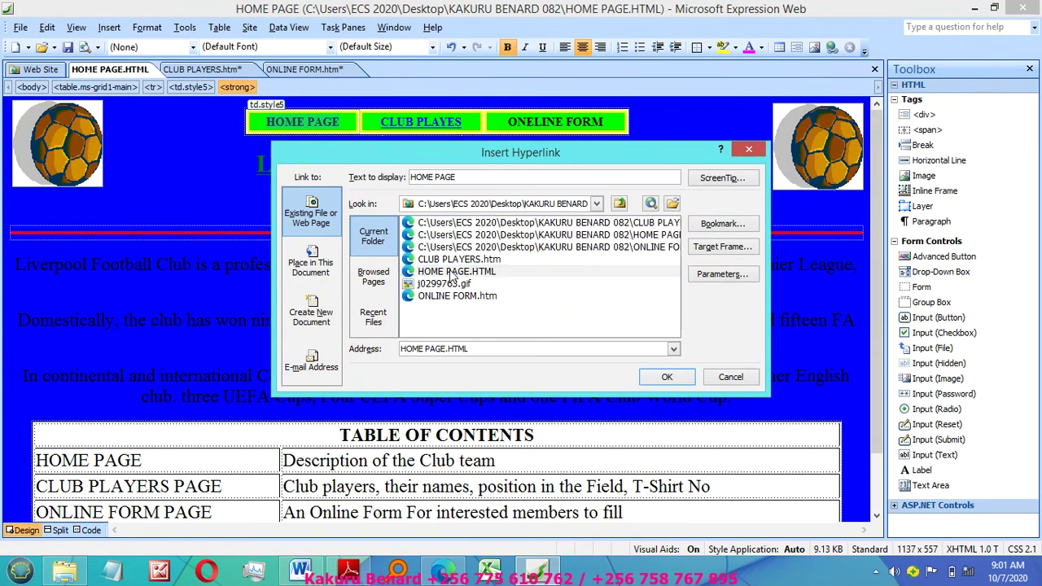
pyautogui.rightClick(390, 122)
pyautogui.click(459, 368)
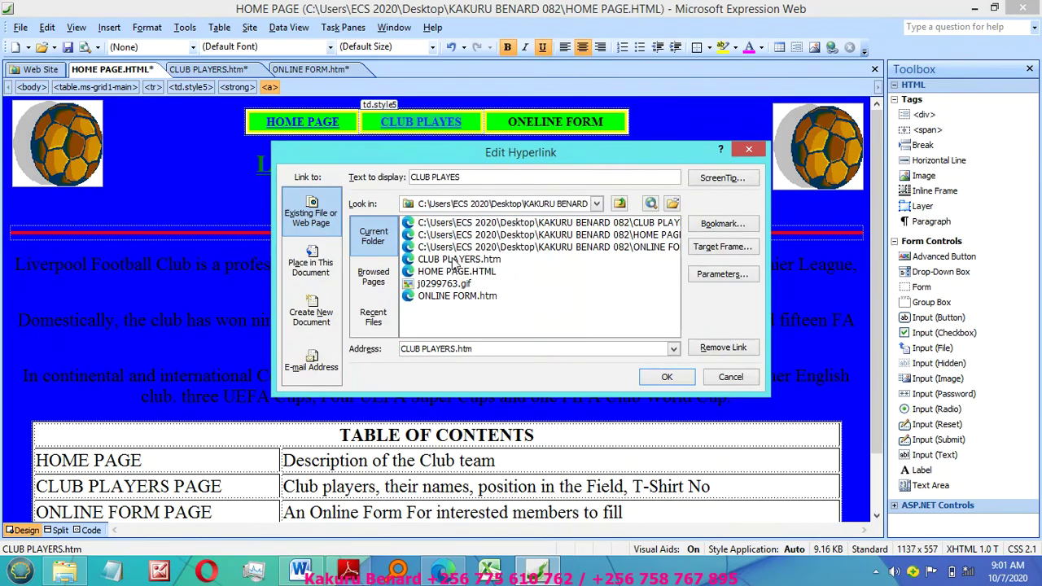
pyautogui.doubleClick(453, 260)
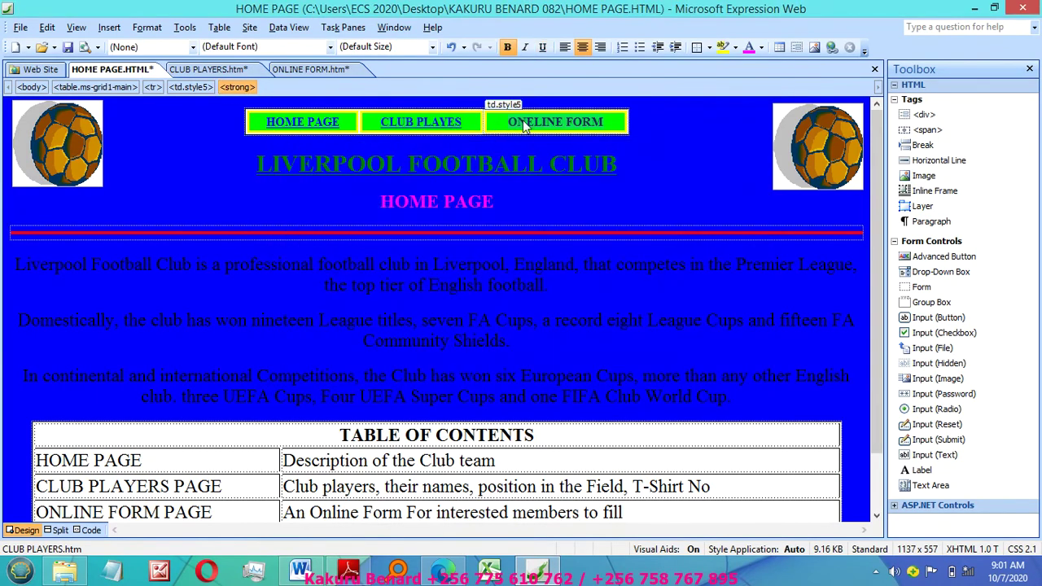
pyautogui.rightClick(522, 121)
pyautogui.click(569, 367)
pyautogui.doubleClick(462, 297)
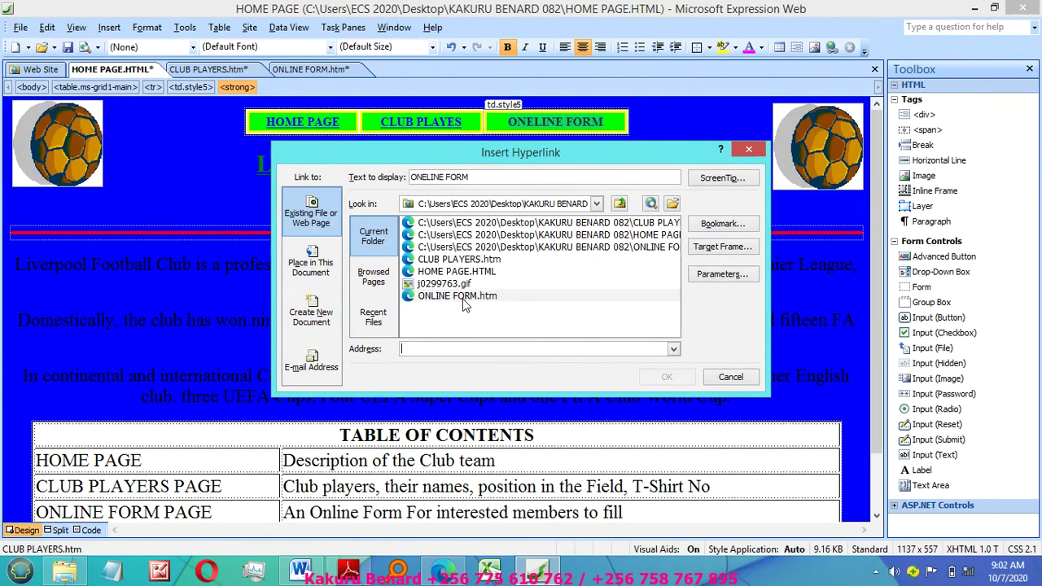
pyautogui.click(589, 262)
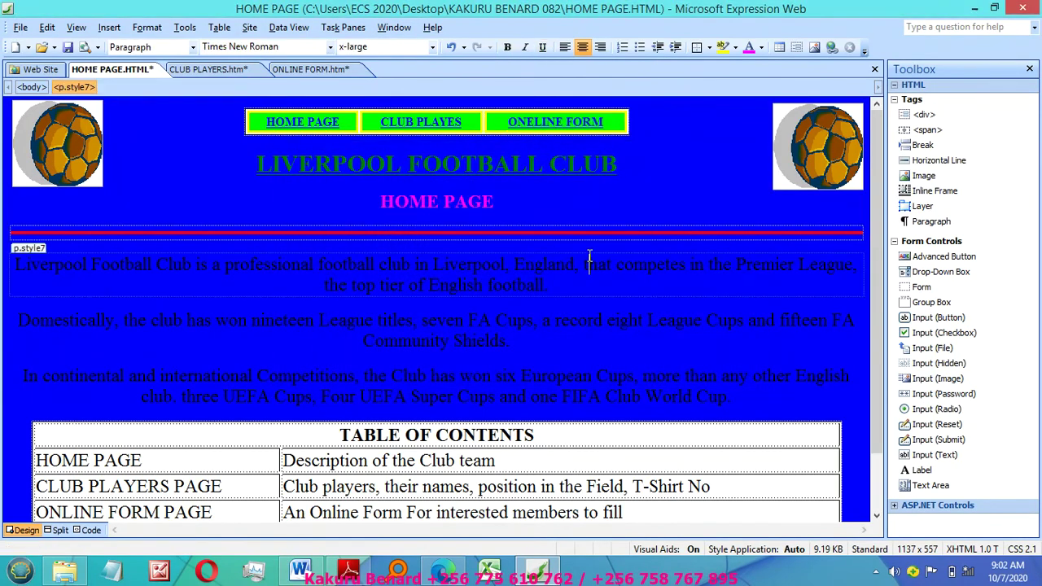
# Step: Save all pages, review the marquee properties without changes, and close Expression Web
pyautogui.click(21, 27)
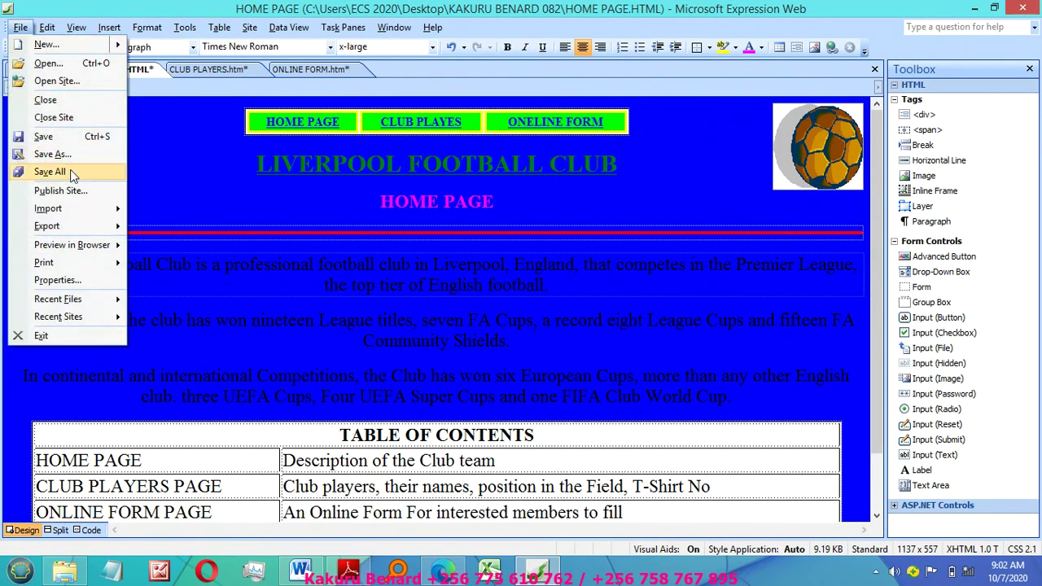
pyautogui.click(49, 171)
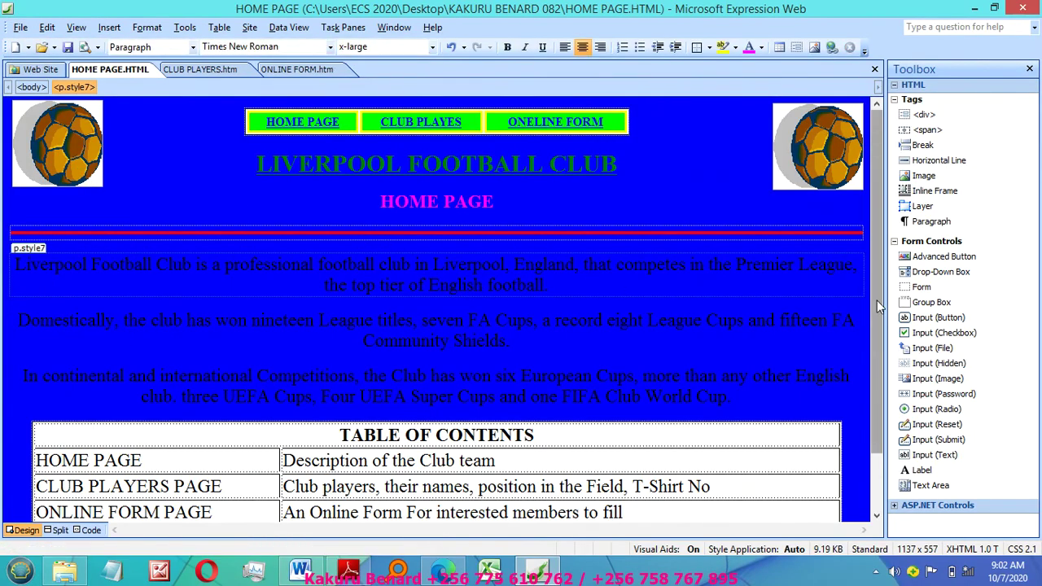
pyautogui.moveTo(877, 301); pyautogui.dragTo(875, 437)
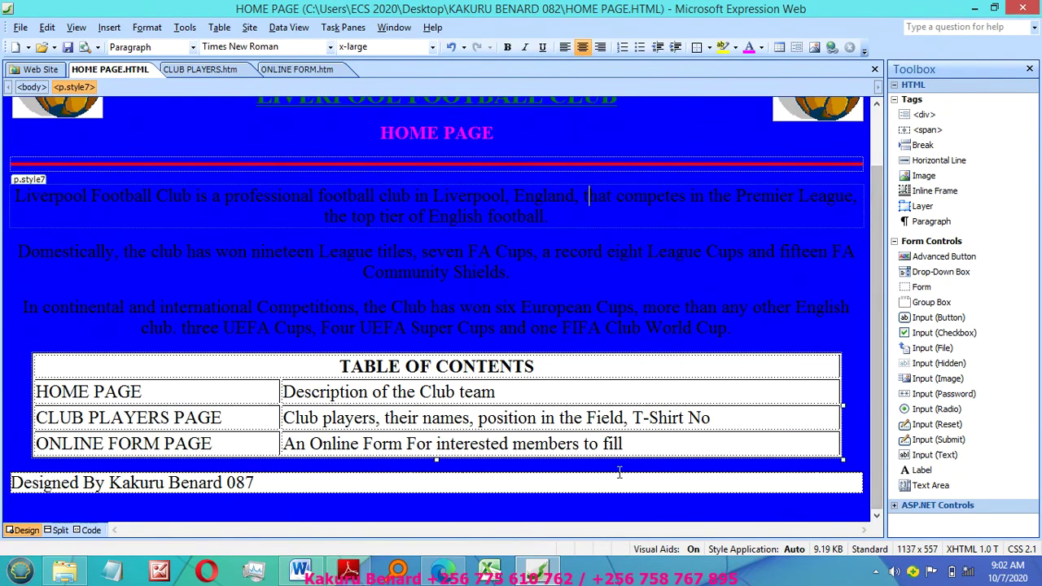
pyautogui.doubleClick(589, 488)
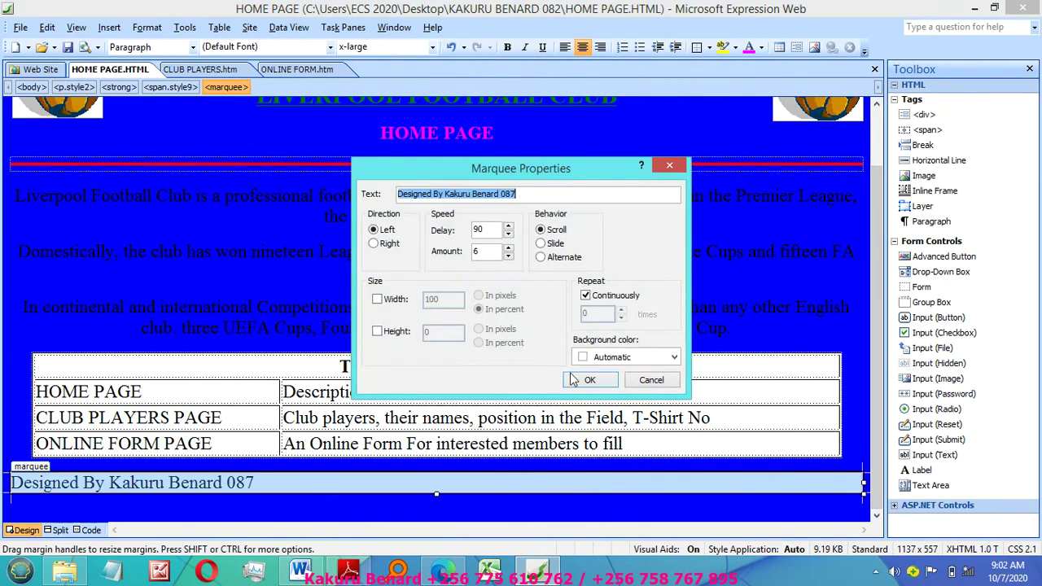
pyautogui.click(651, 380)
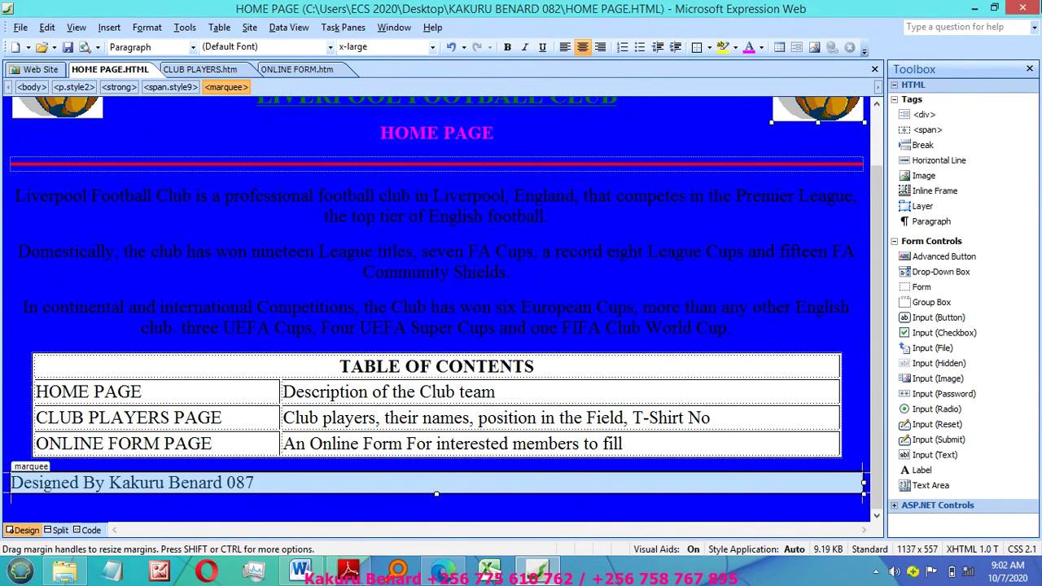
pyautogui.click(1034, 6)
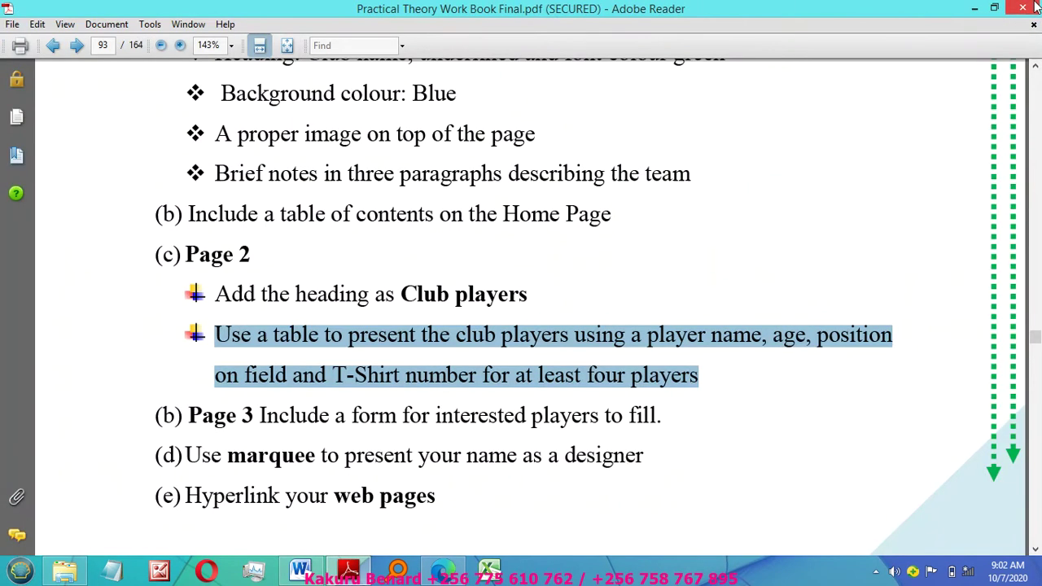
# Step: Minimize Adobe Reader and Word, and move the website folder lower on the desktop
pyautogui.click(971, 7)
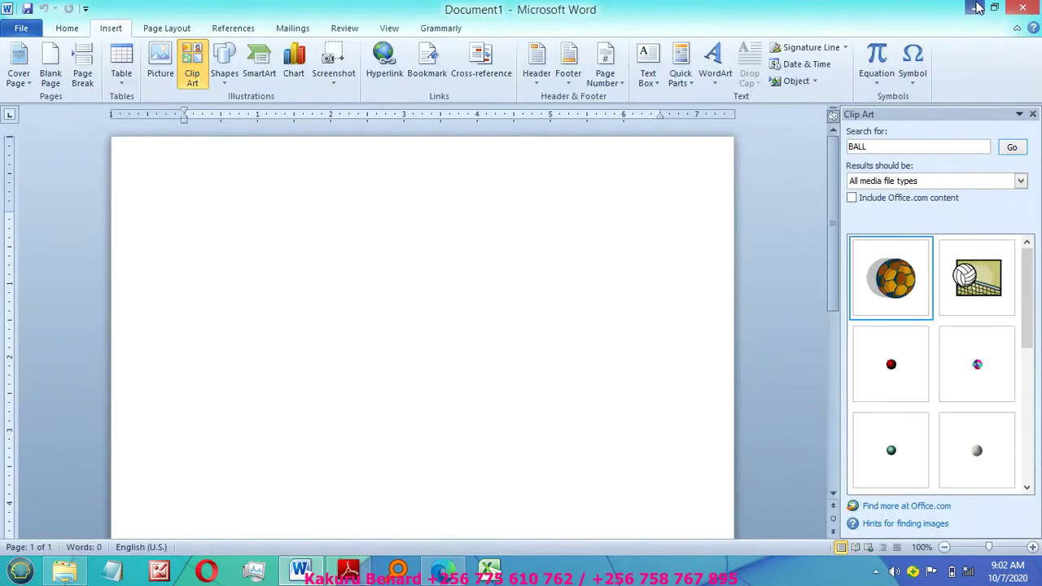
pyautogui.click(977, 8)
pyautogui.moveTo(726, 187); pyautogui.dragTo(700, 352)
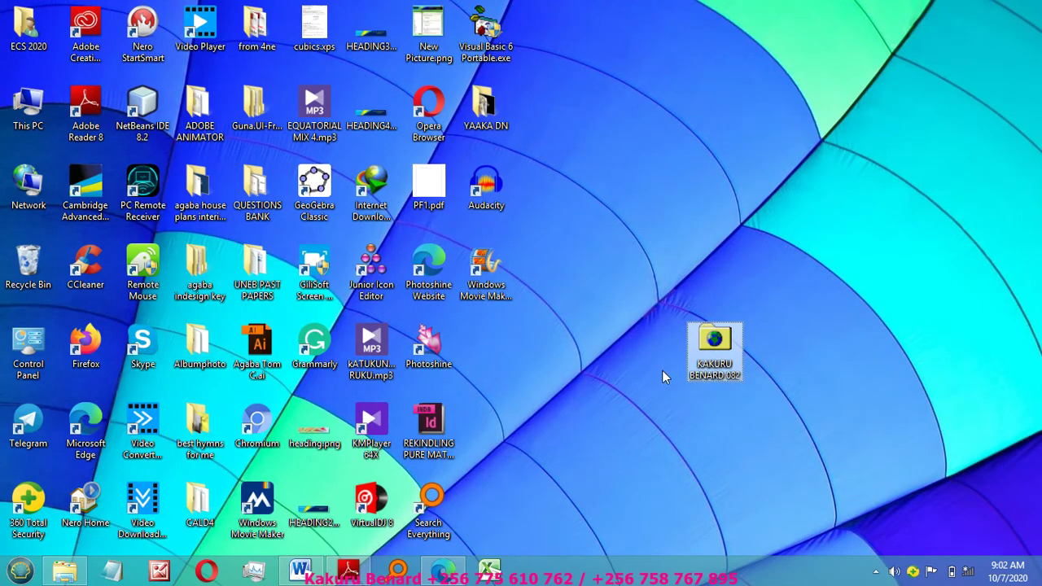
# Step: Open HOME PAGE.HTML from the website folder in the web browser
pyautogui.doubleClick(714, 341)
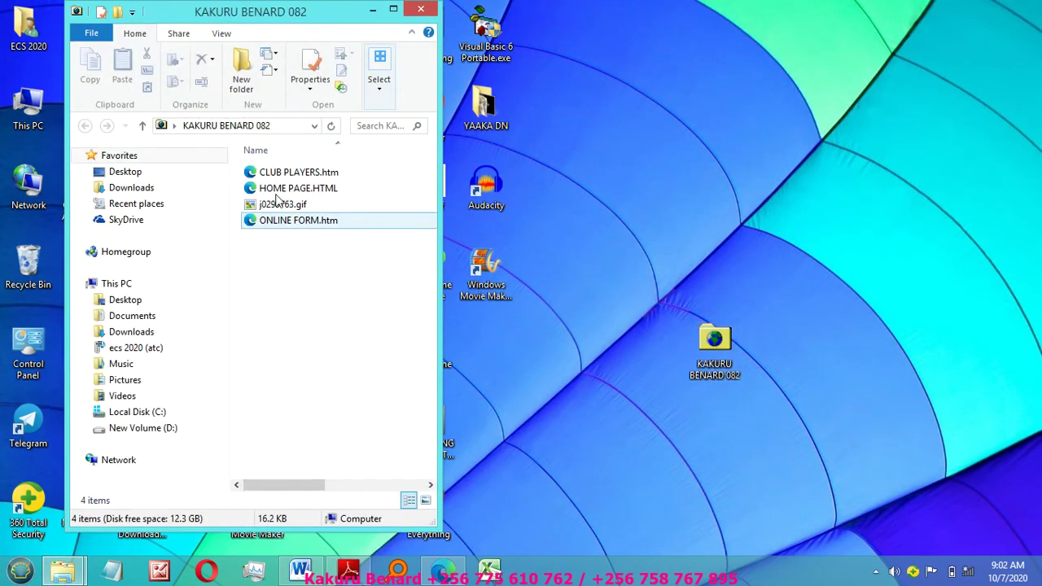
pyautogui.click(275, 194)
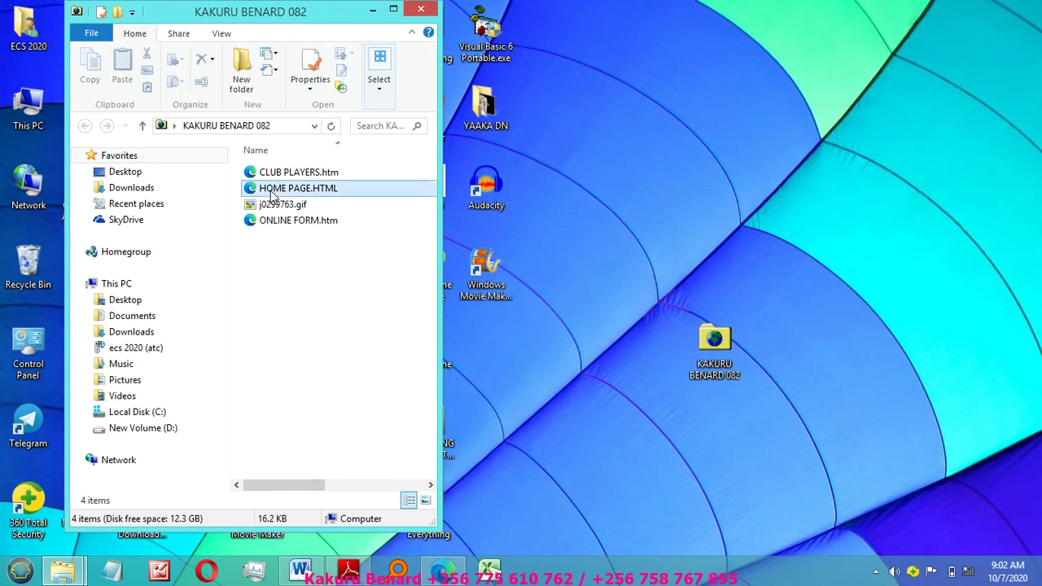
pyautogui.doubleClick(274, 194)
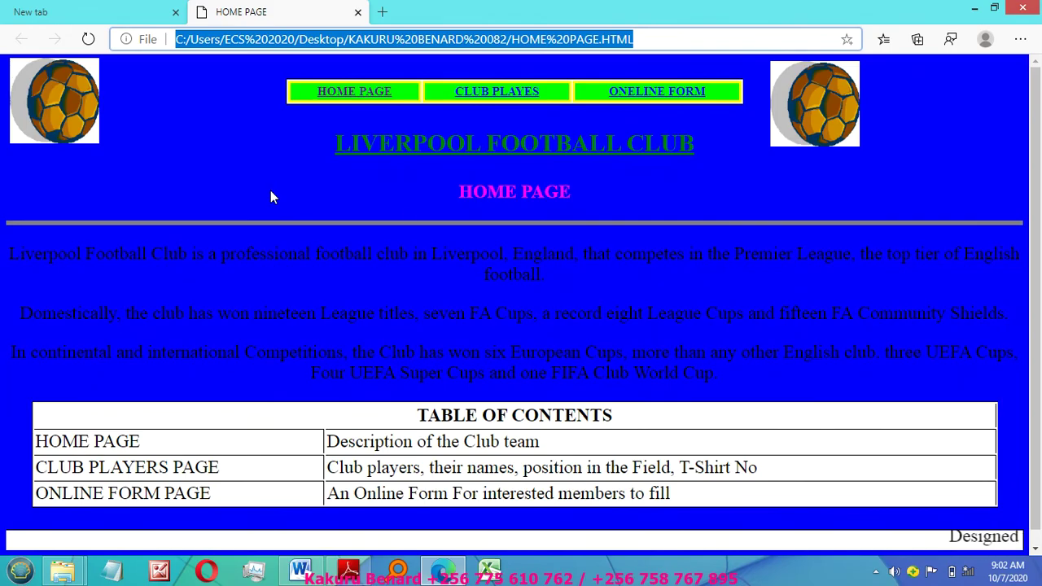
# Step: In Edge, follow the CLUB PLAYERS link from the home page, then the ONLINE FORM link
pyautogui.click(690, 130)
pyautogui.scroll(-2, 724, 537)
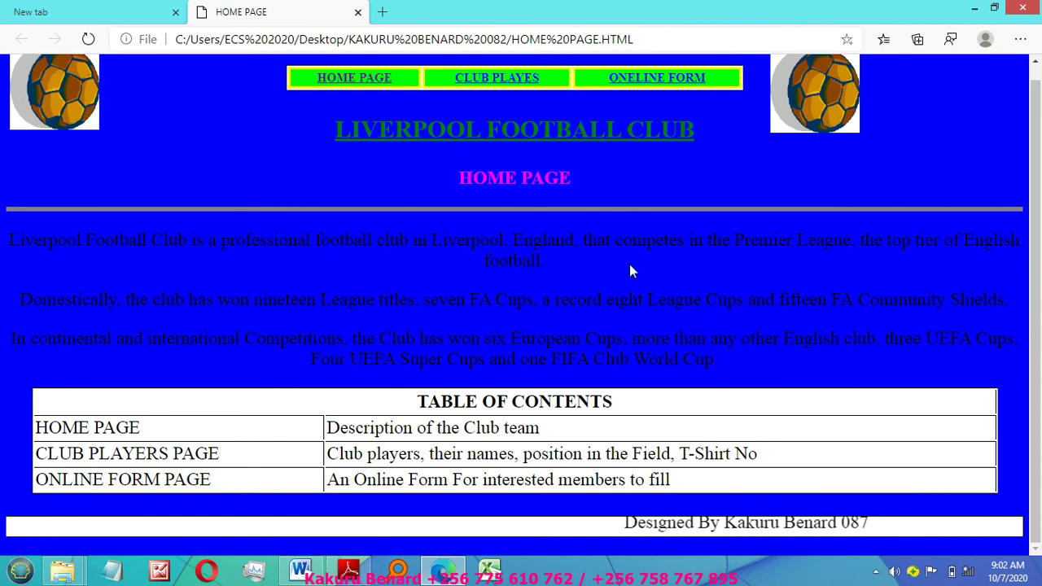
pyautogui.click(496, 82)
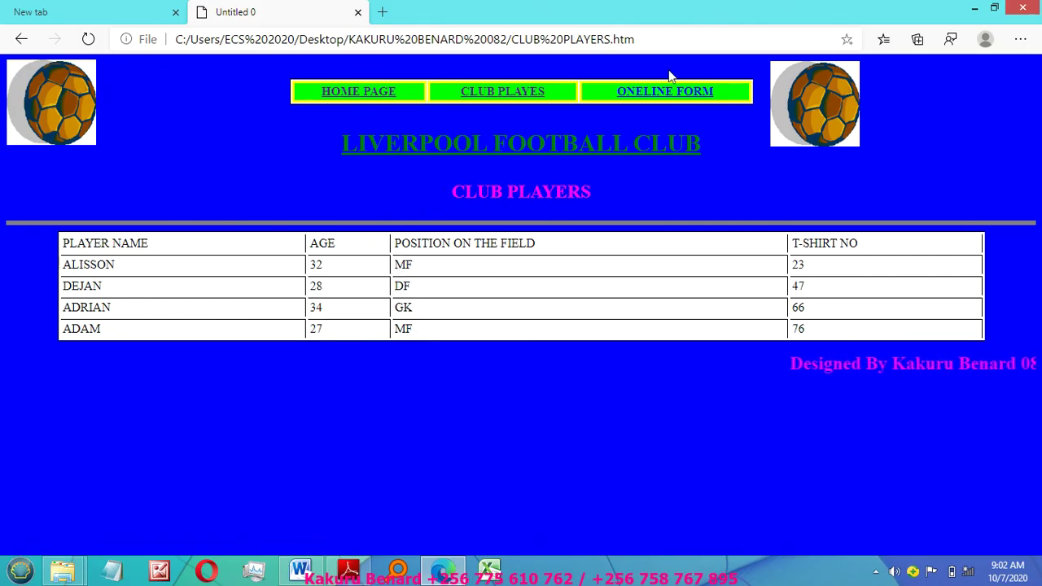
pyautogui.click(657, 94)
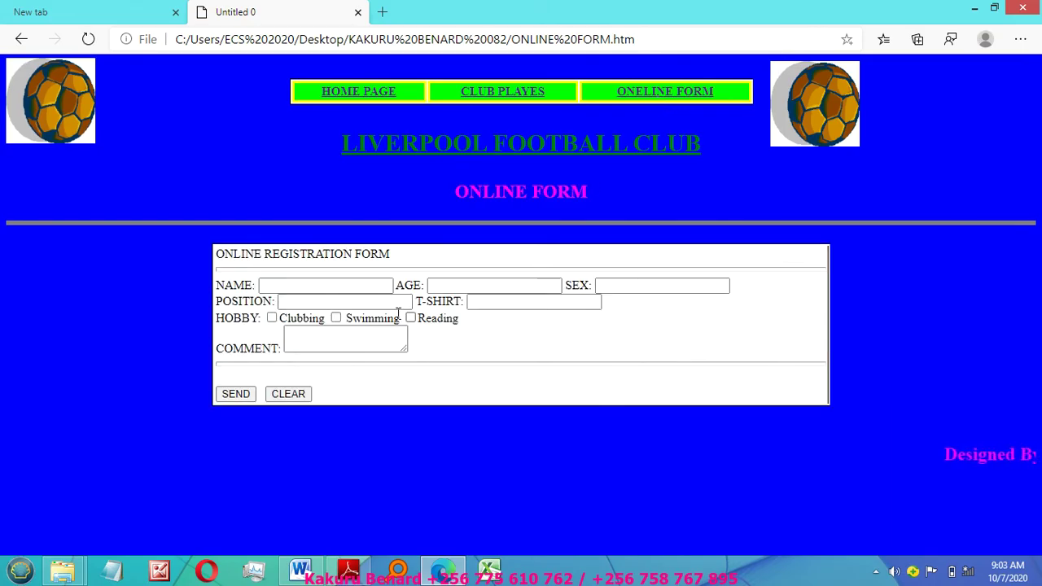
# Step: Enter a test name and position, tick Swimming, comment 'very good', and submit the form
pyautogui.click(274, 285)
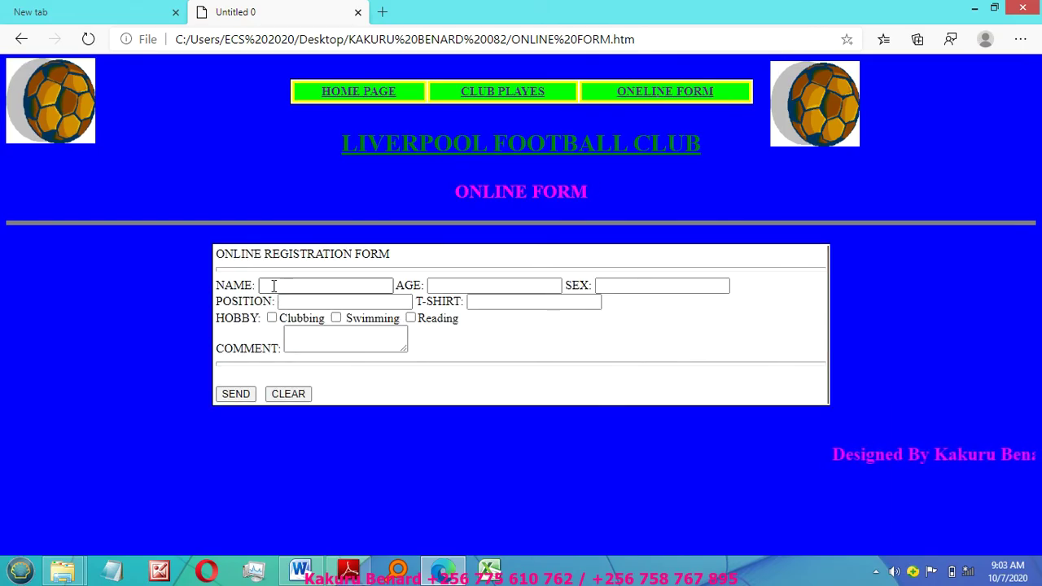
pyautogui.write('qsgsdsfmjh')
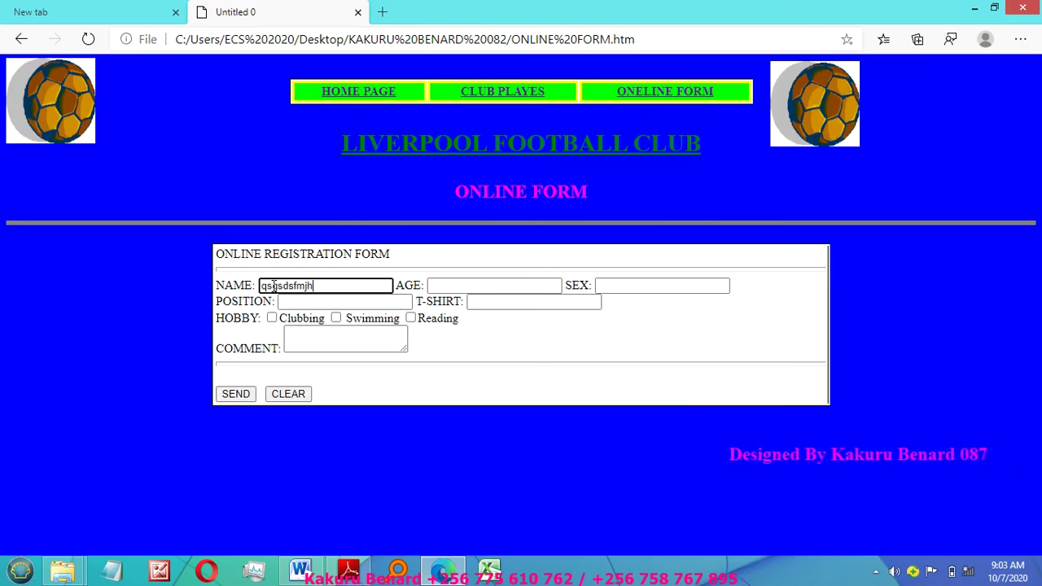
pyautogui.click(288, 300)
pyautogui.write('wdjhweifr')
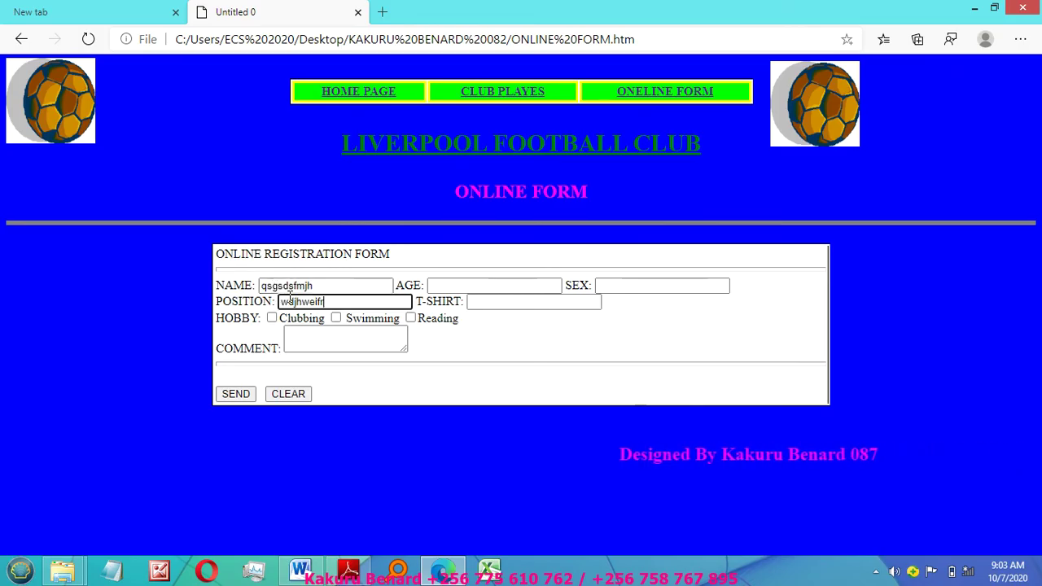
pyautogui.click(336, 318)
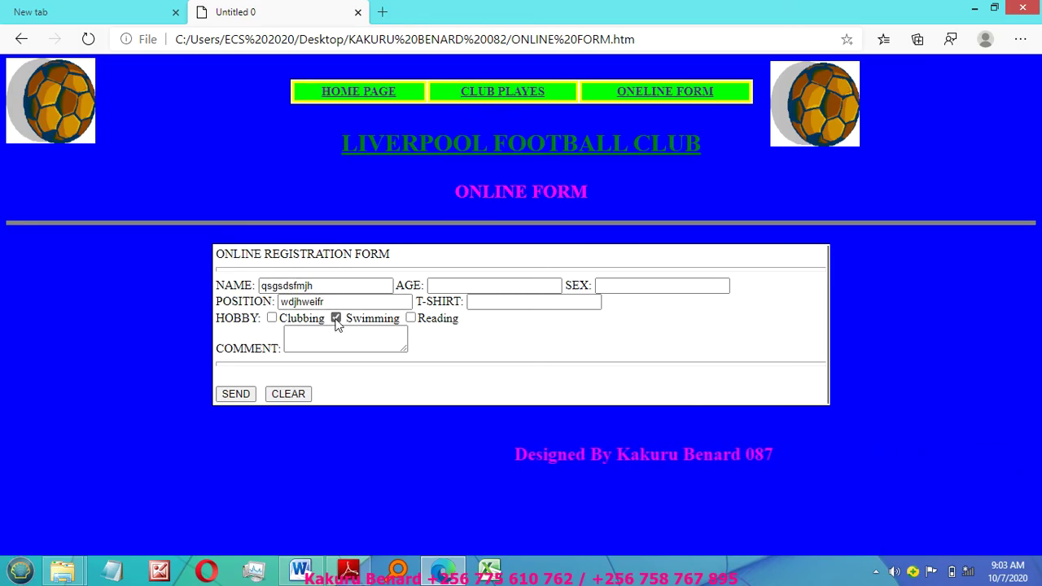
pyautogui.click(310, 337)
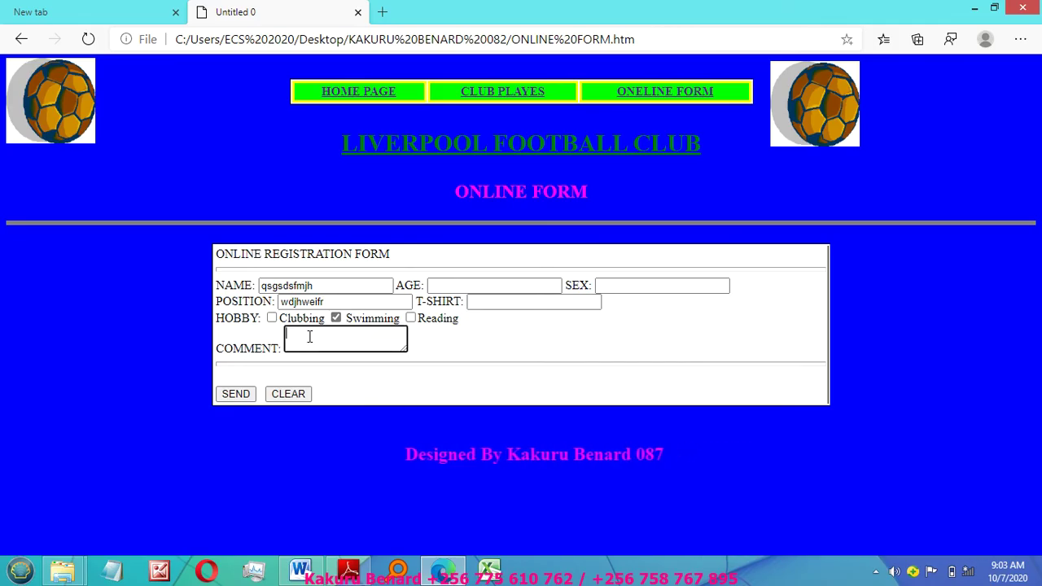
pyautogui.write('very goo')
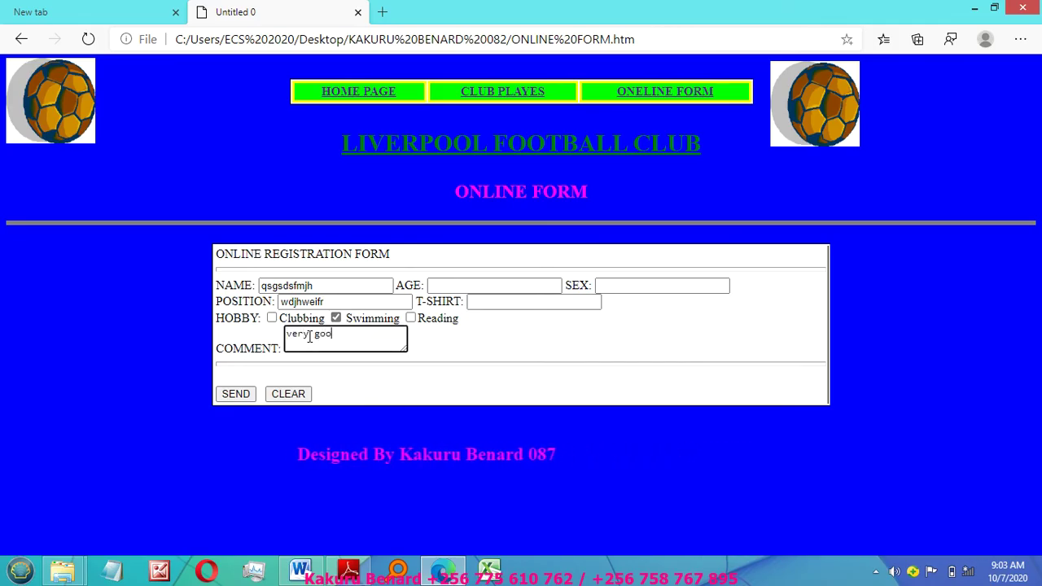
pyautogui.write('d')
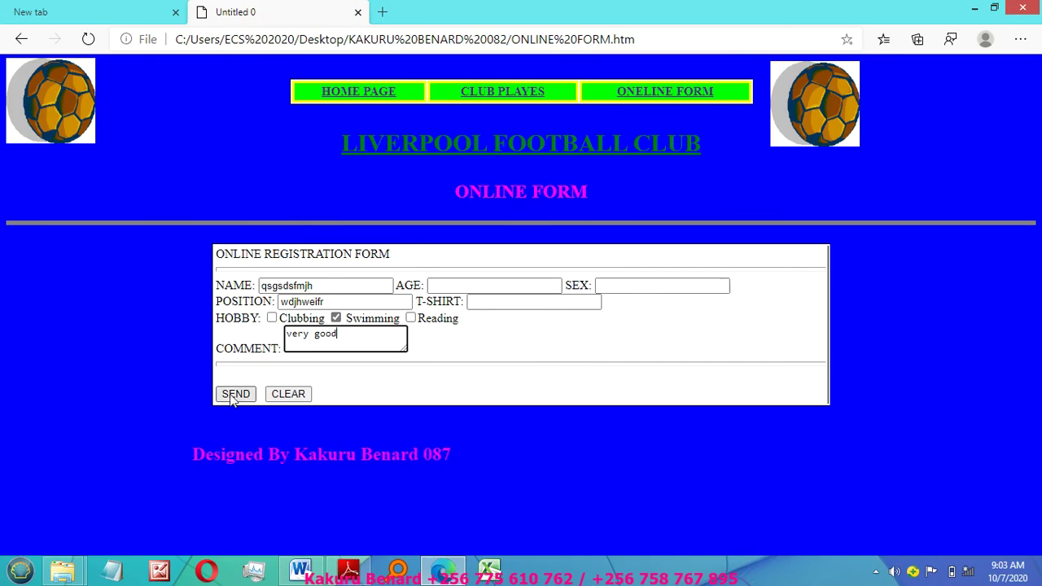
pyautogui.click(235, 394)
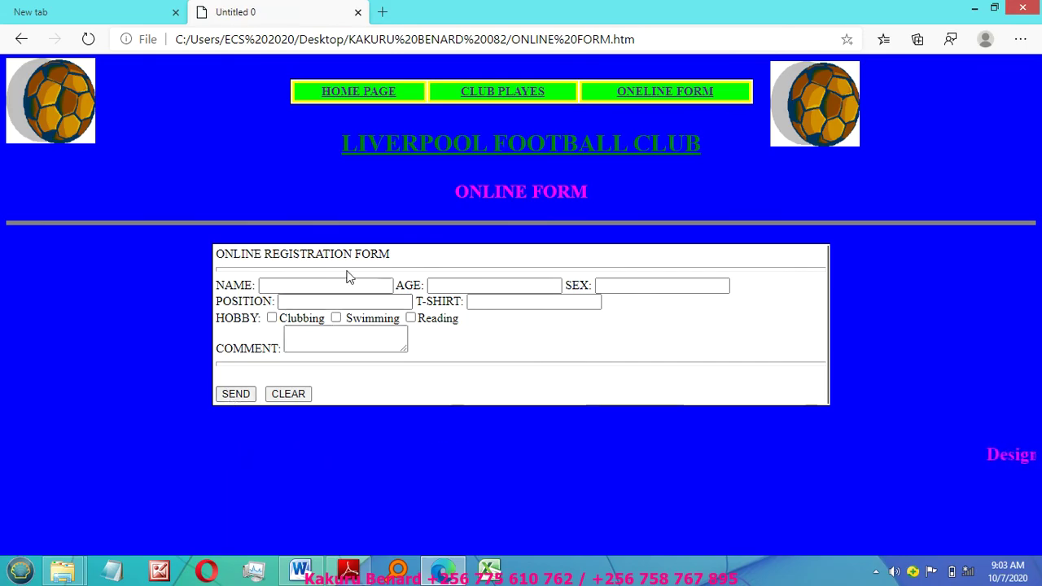